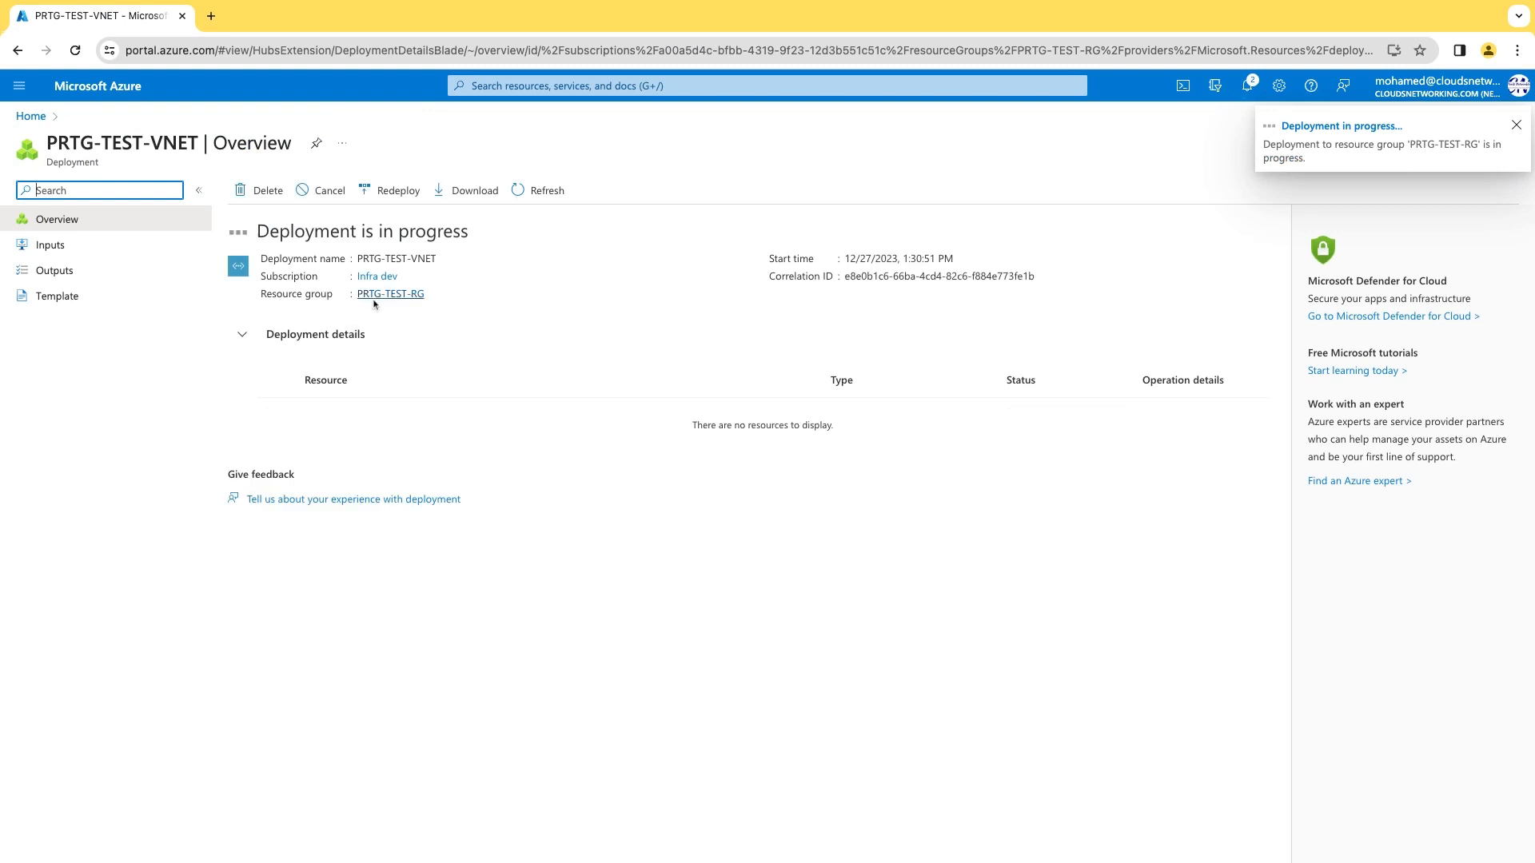
Start a Windows 10 virtual machine from a Marketplace search in PRTG-TEST-RG.
click(390, 293)
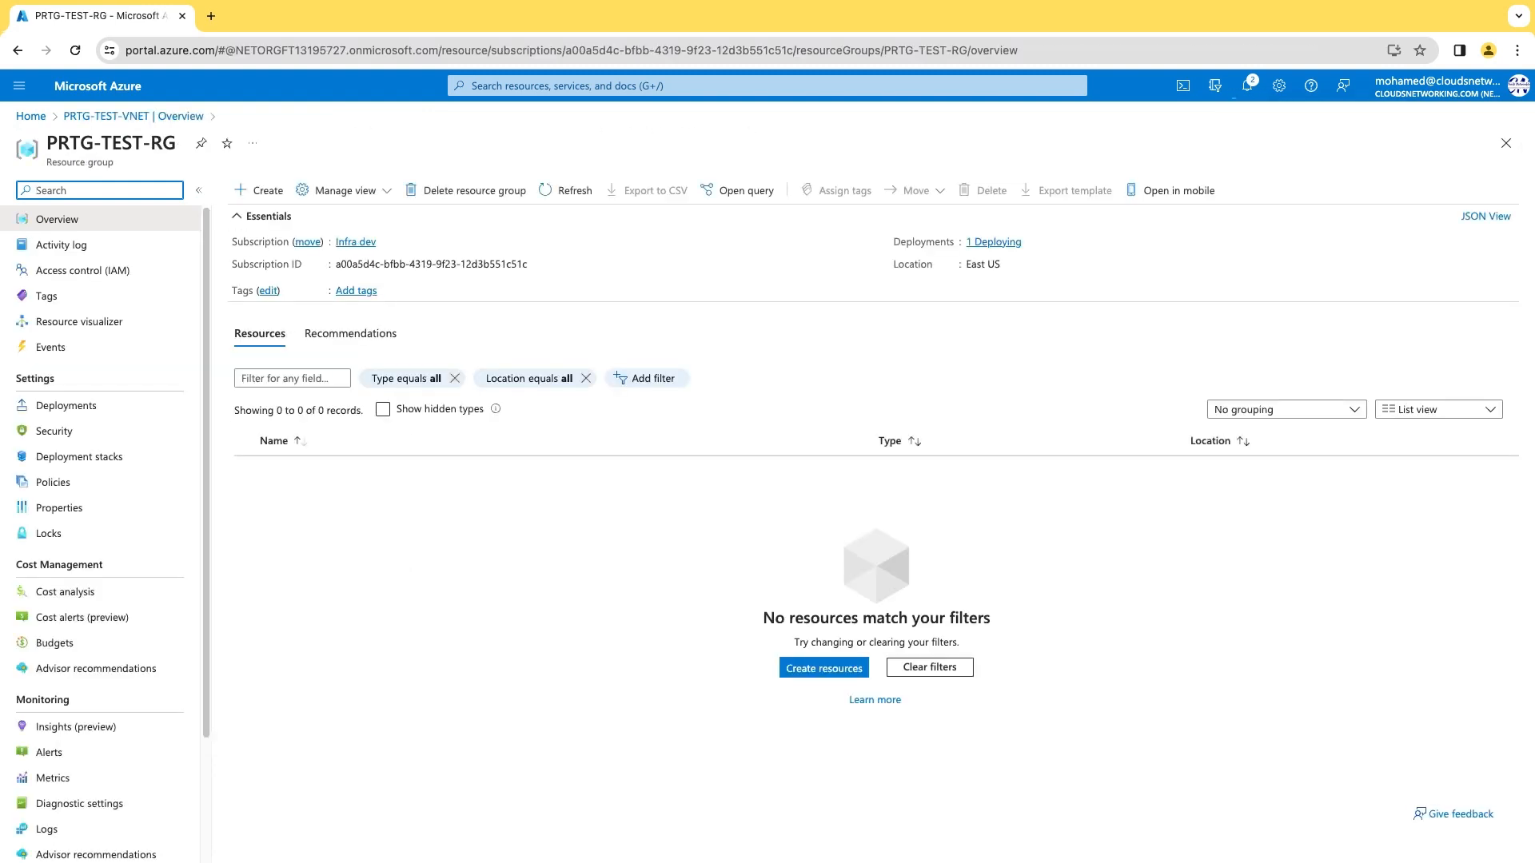
click(258, 190)
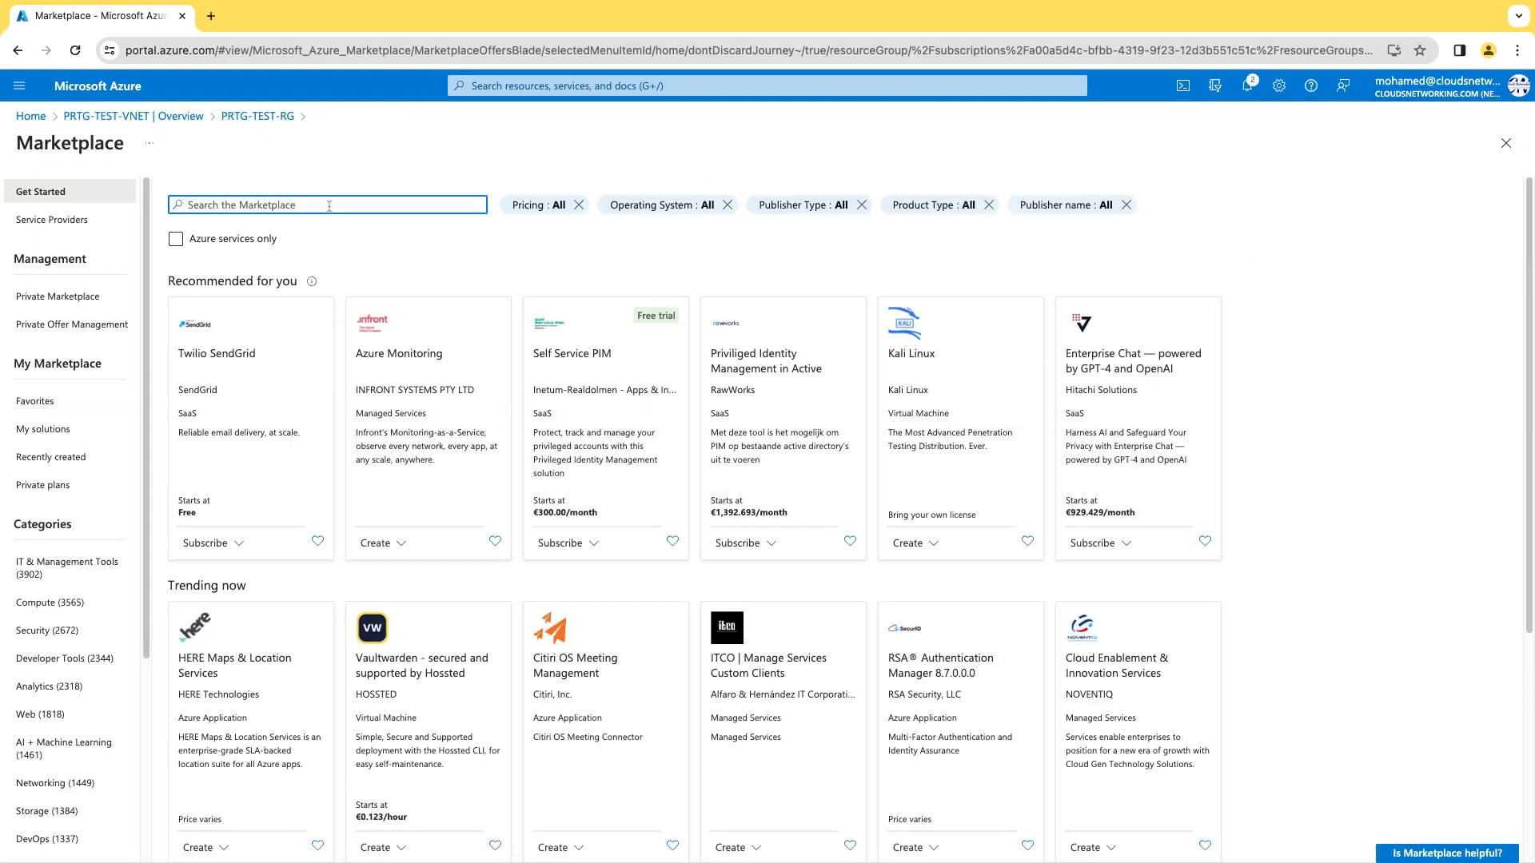
text(windows 10)
key(Return)
click(253, 437)
click(344, 306)
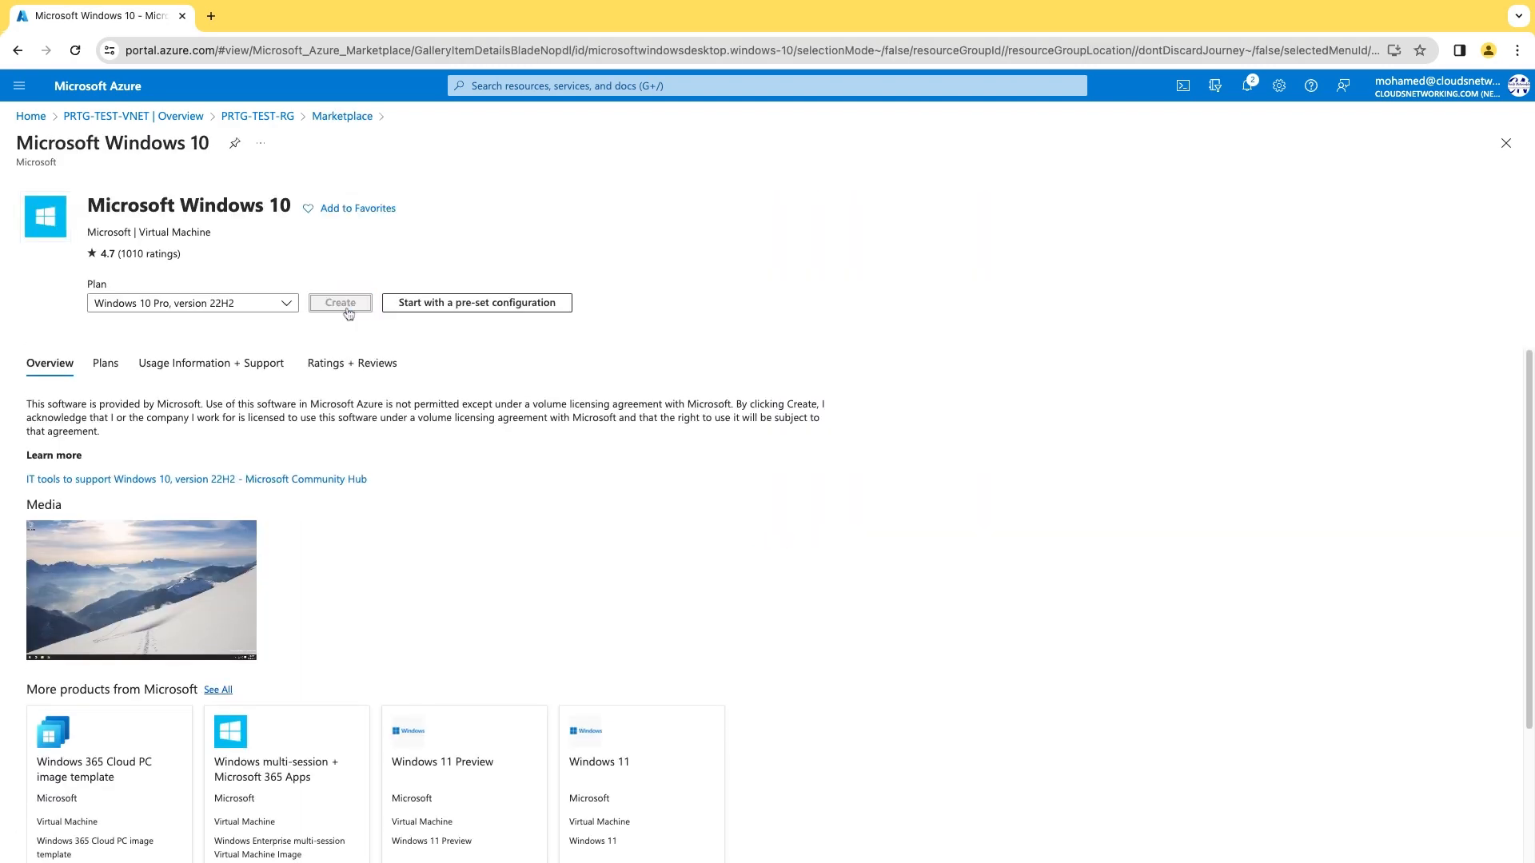
Fill the VM Basics: name PRTG-VM, administrator credentials, and confirm eligible Windows 10 licensing.
click(332, 463)
text(PRTG-VM)
scroll(331, 469, down, 5)
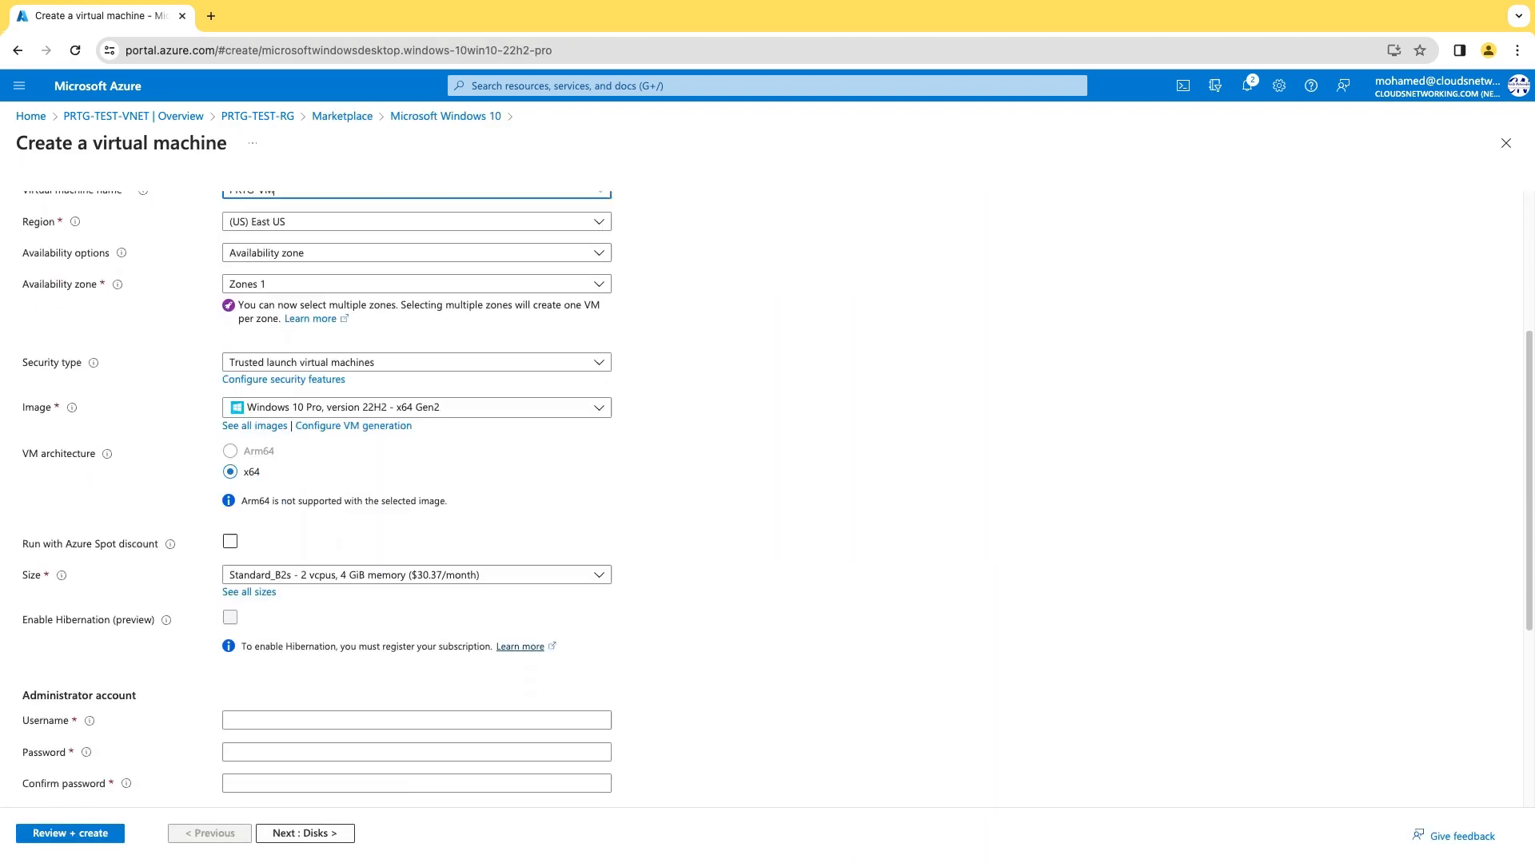
click(260, 638)
text(melrehan)
key(Tab)
text(••••••••••••)
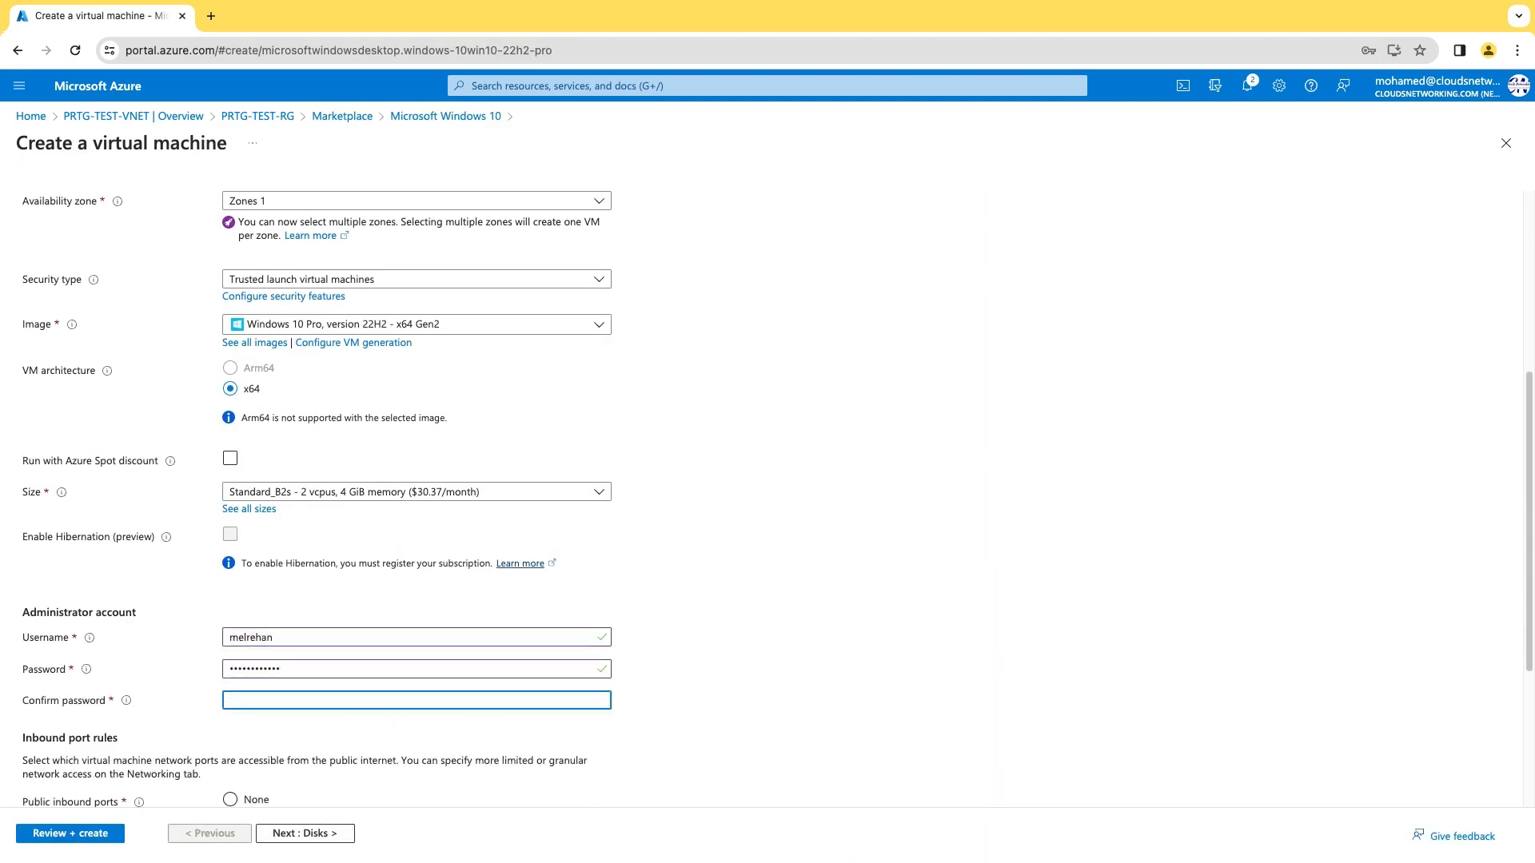
key(Tab)
text(••••••••••••)
scroll(139, 749, down, 4)
click(139, 749)
Put the VM on subnet PRTG-VM-Snet, then validate and create it.
click(304, 835)
click(304, 835)
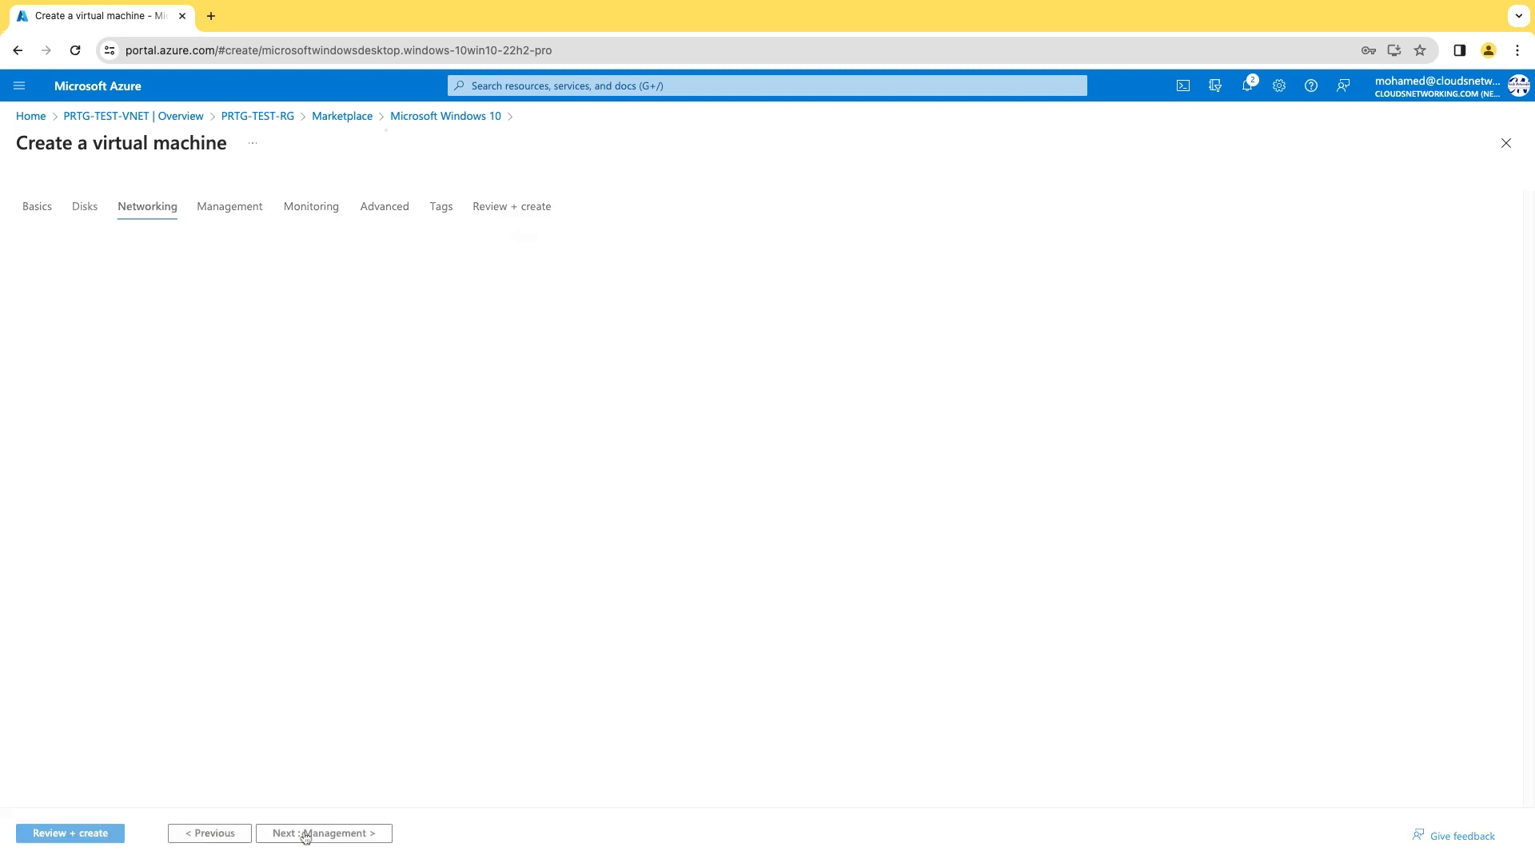
click(421, 396)
click(424, 454)
scroll(453, 528, down, 3)
click(324, 833)
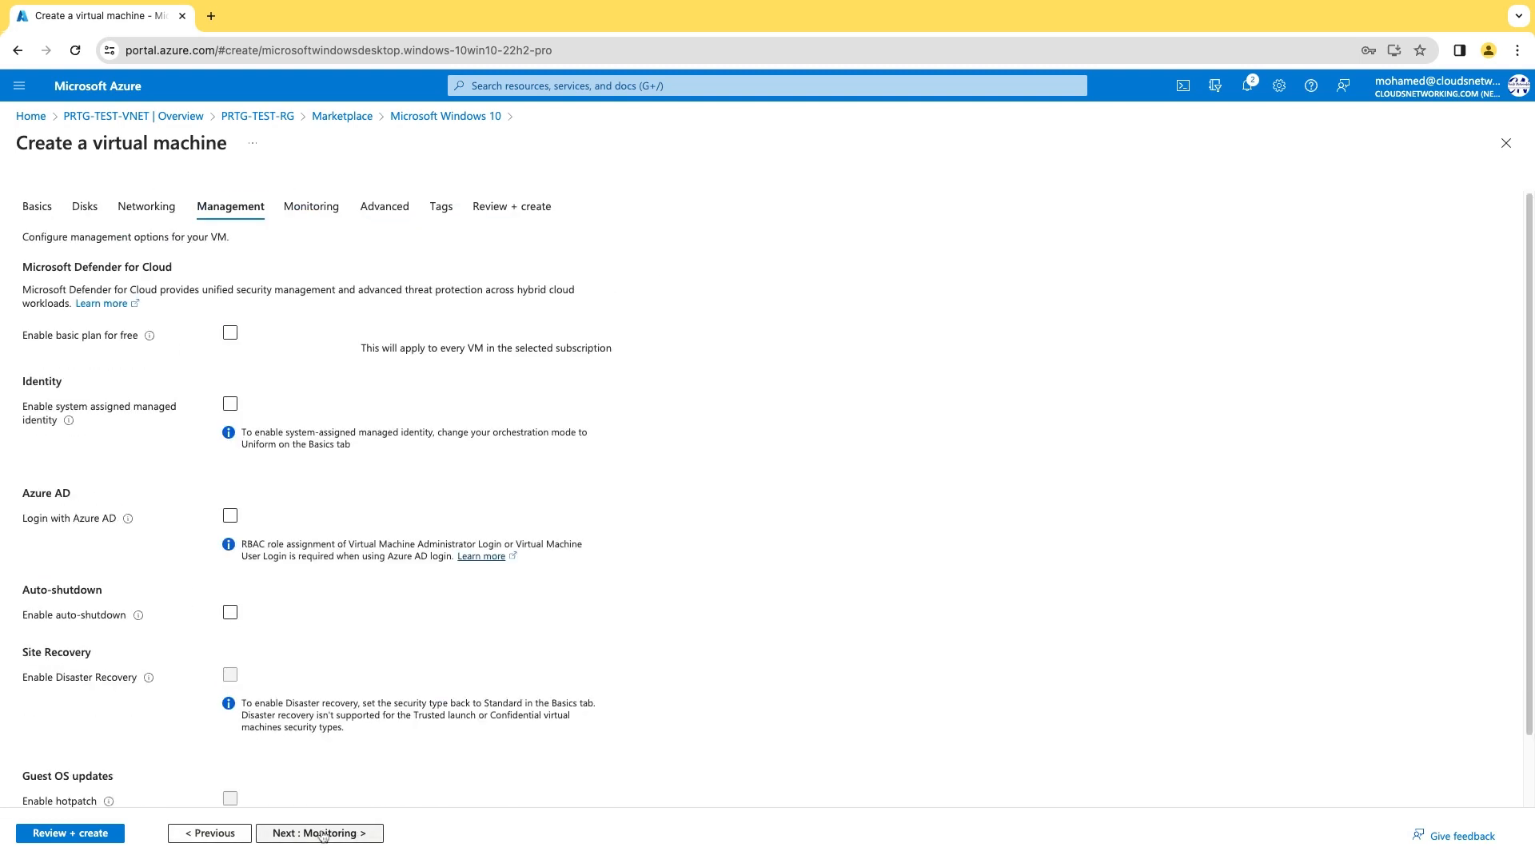
click(326, 833)
click(324, 833)
click(307, 834)
click(308, 833)
click(48, 834)
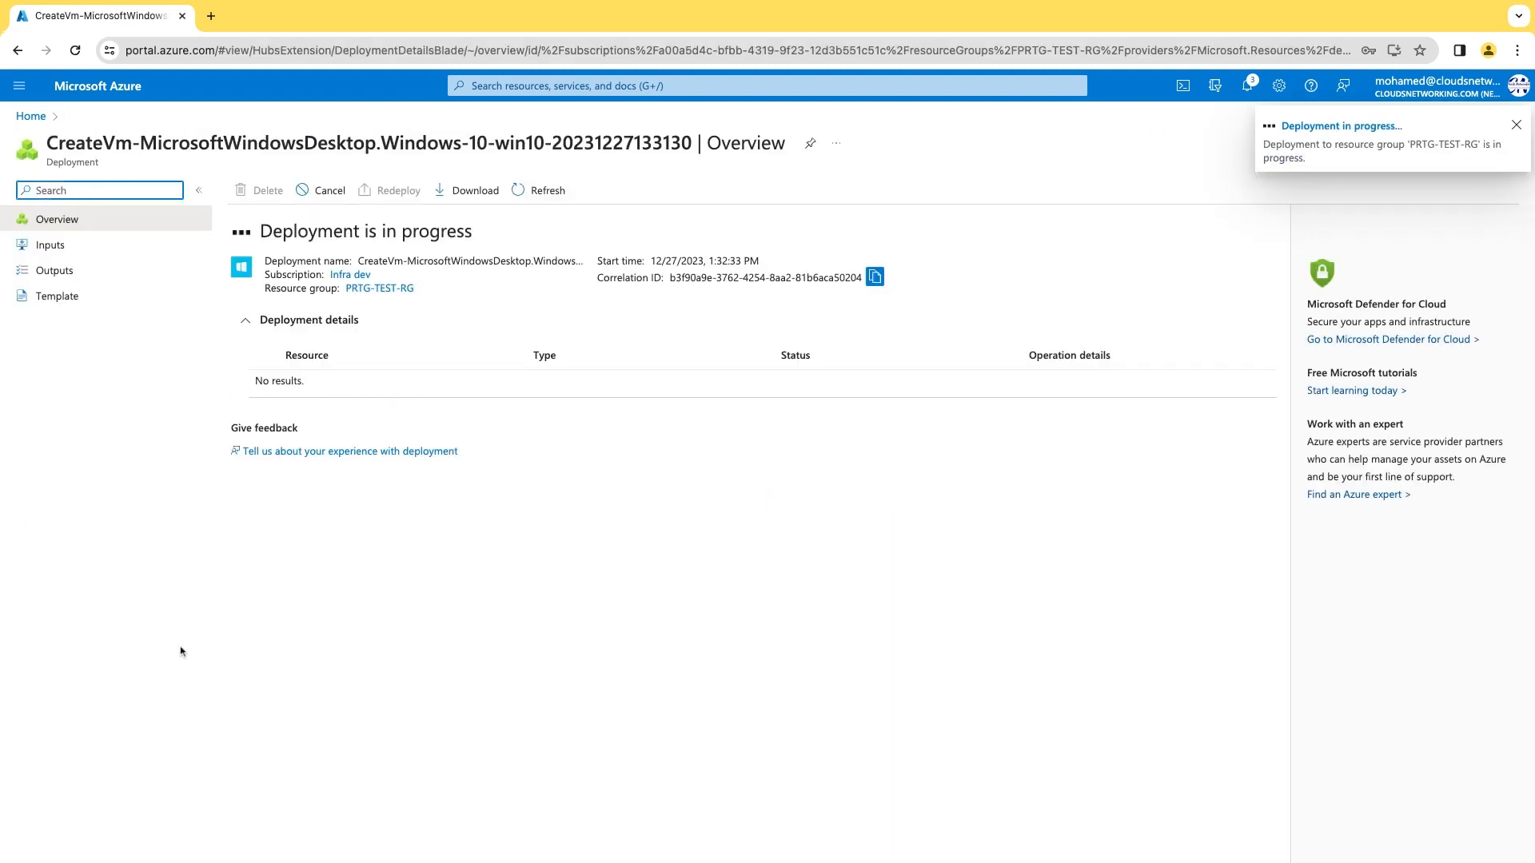
Start another Windows 10 virtual machine from the Marketplace in PRTG-TEST-RG.
click(382, 293)
click(258, 190)
text(windows 10)
key(Return)
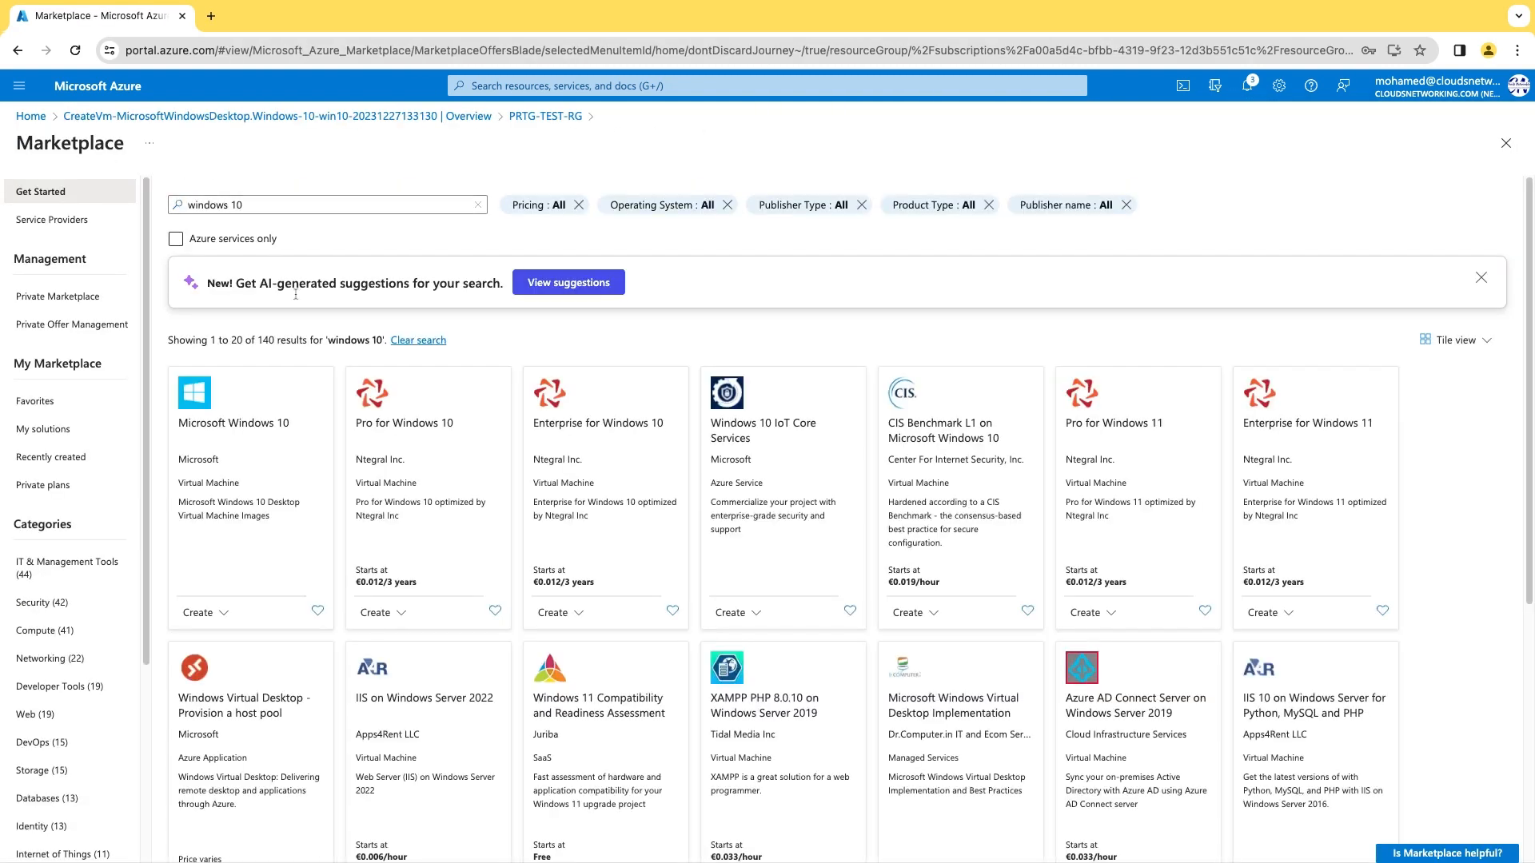
click(246, 417)
click(348, 304)
Name the VM Test-VM, enter administrator credentials, and confirm Windows 10 licensing.
click(267, 469)
text(Test-VM)
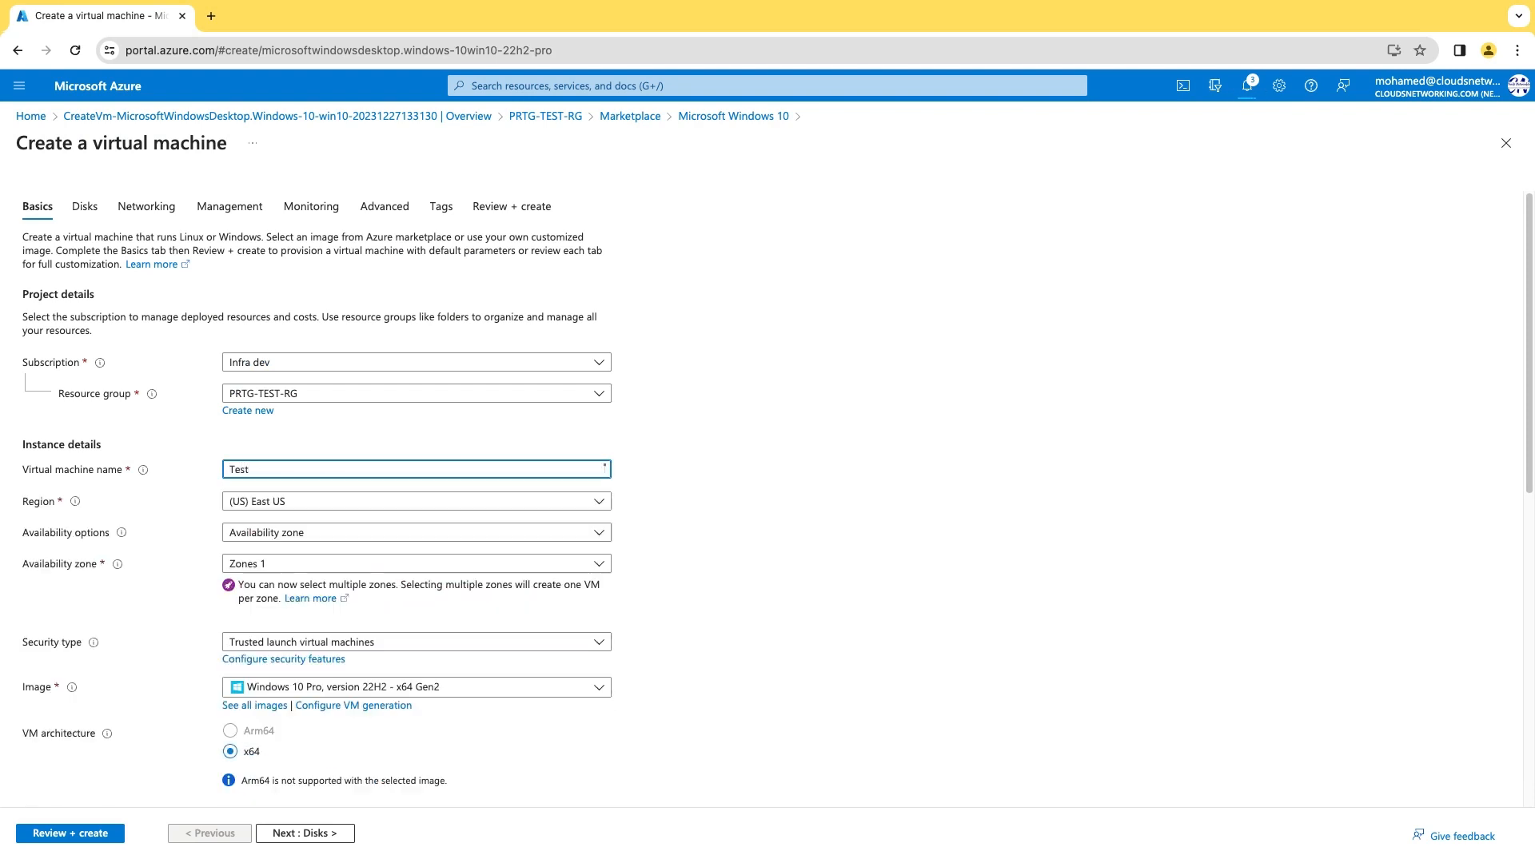
scroll(332, 466, down, 6)
click(256, 528)
text(melrehan)
key(Tab)
text(•)
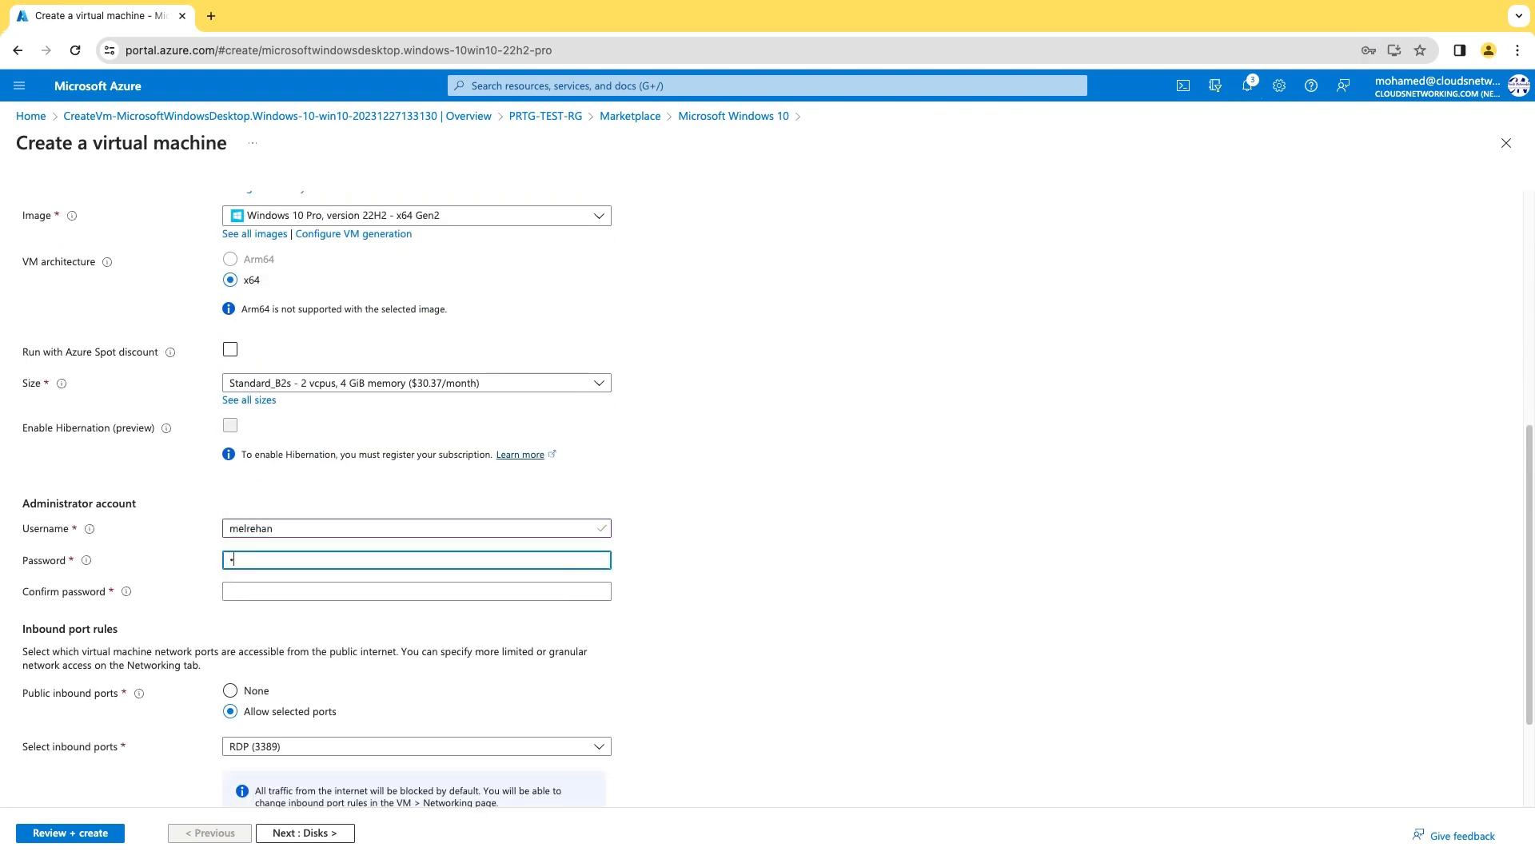
text(•••••••••••)
key(Tab)
text(••••••••••••)
scroll(356, 546, down, 2)
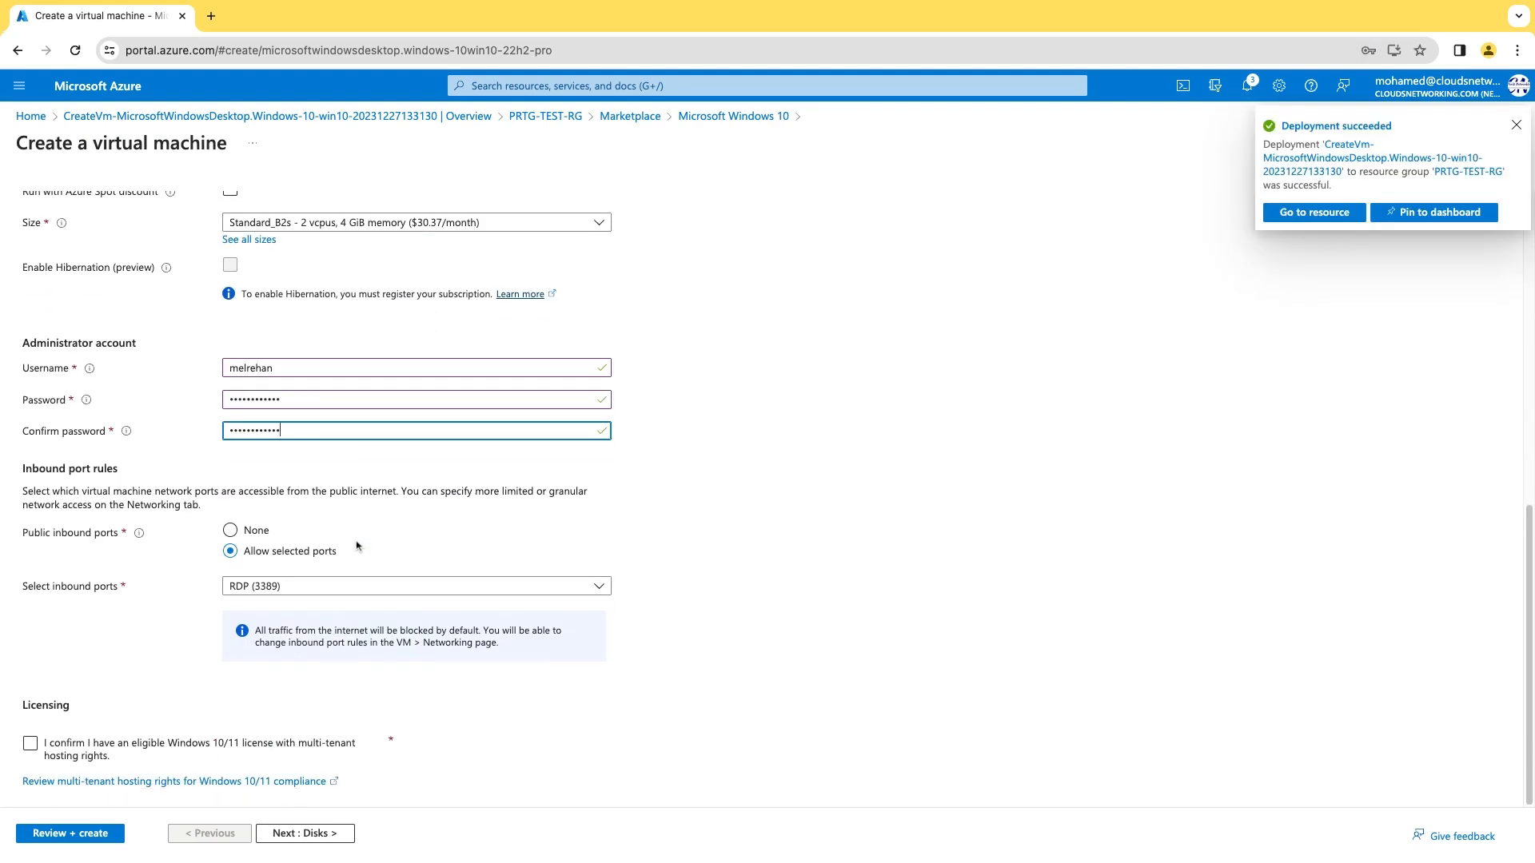
click(30, 743)
Place Test-VM on PRTG-VM-Snet, create it, and refresh PRTG-TEST-RG's resource list.
click(308, 833)
click(311, 833)
click(370, 394)
click(370, 475)
scroll(292, 615, down, 3)
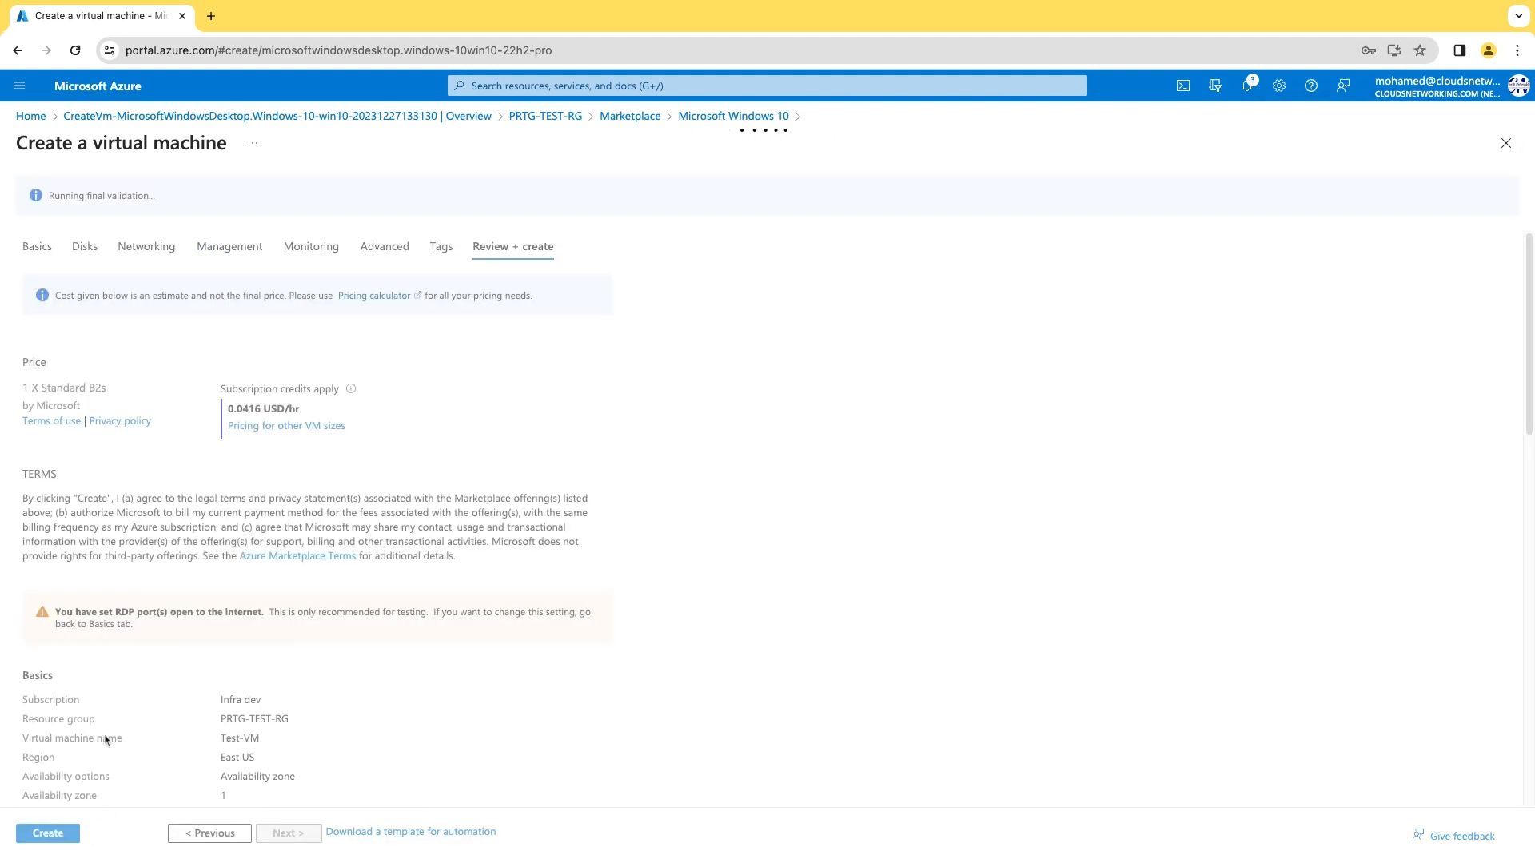
click(36, 837)
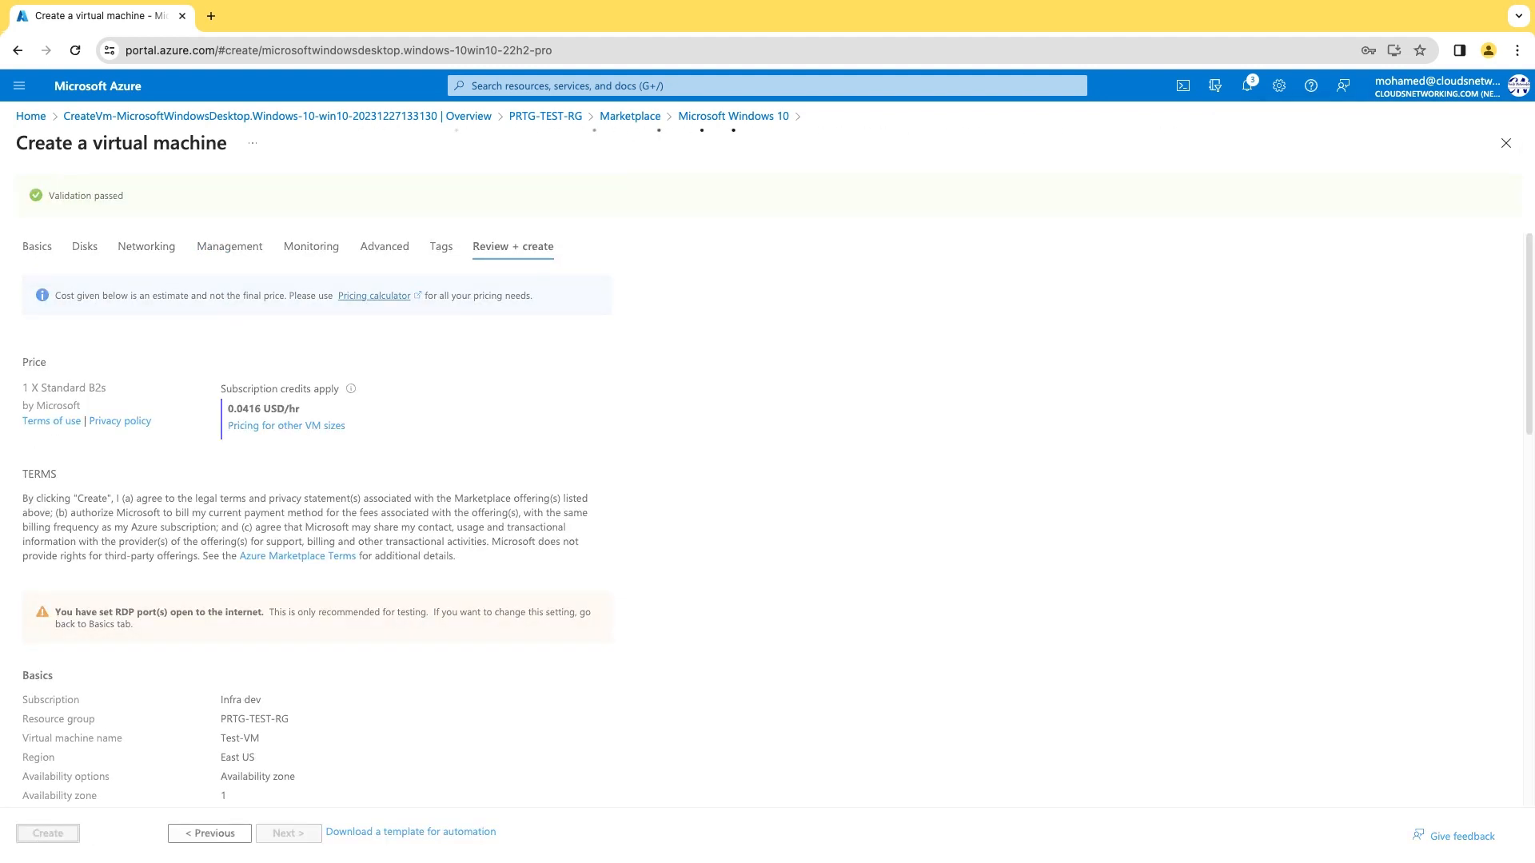
click(396, 290)
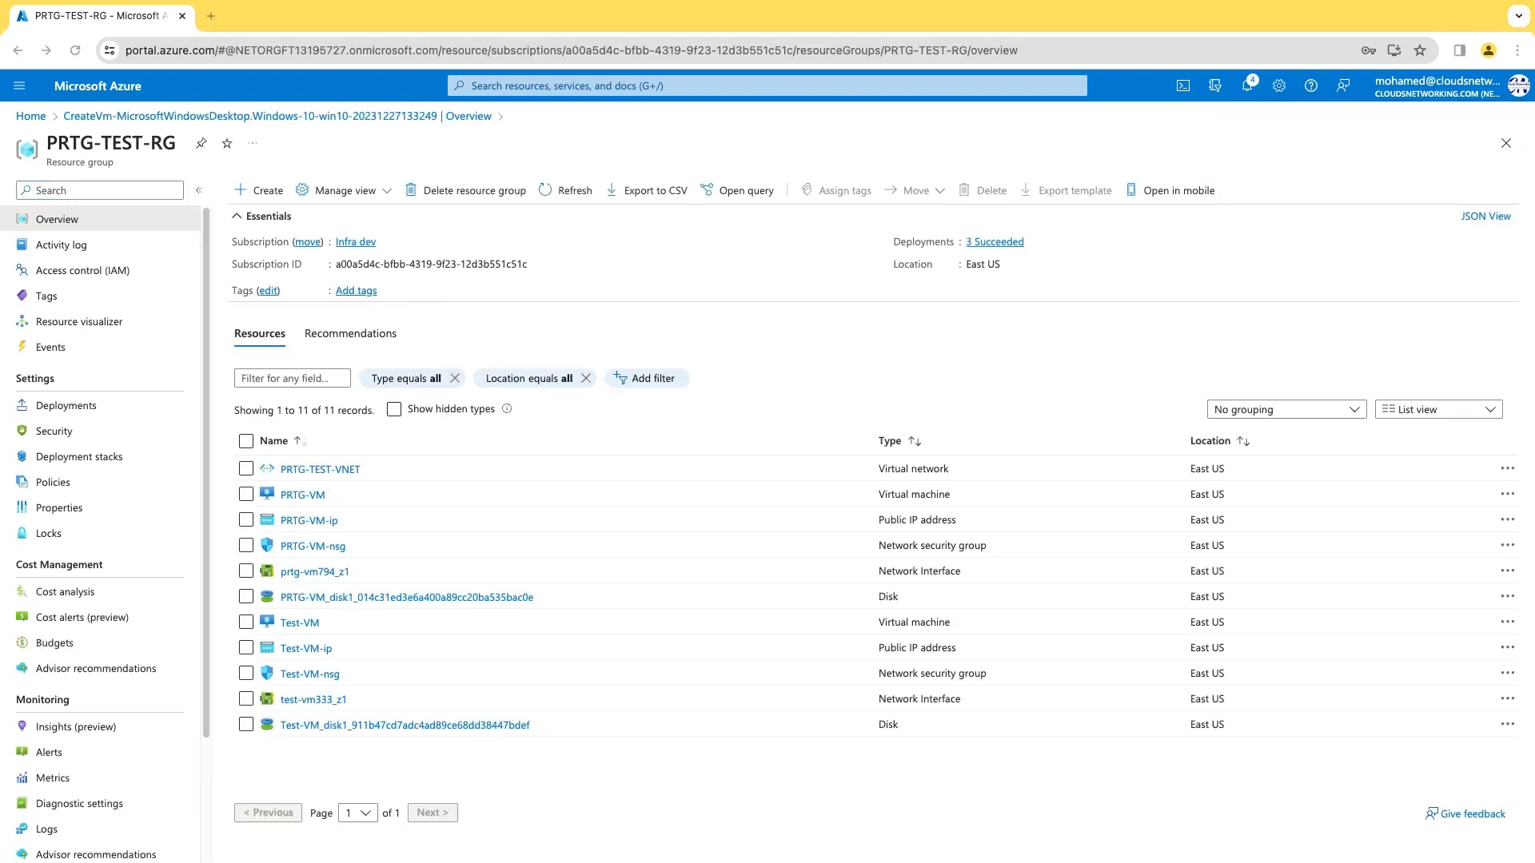
click(566, 190)
Enter the administrator's notification email in PRTG setup and continue the installation.
click(922, 443)
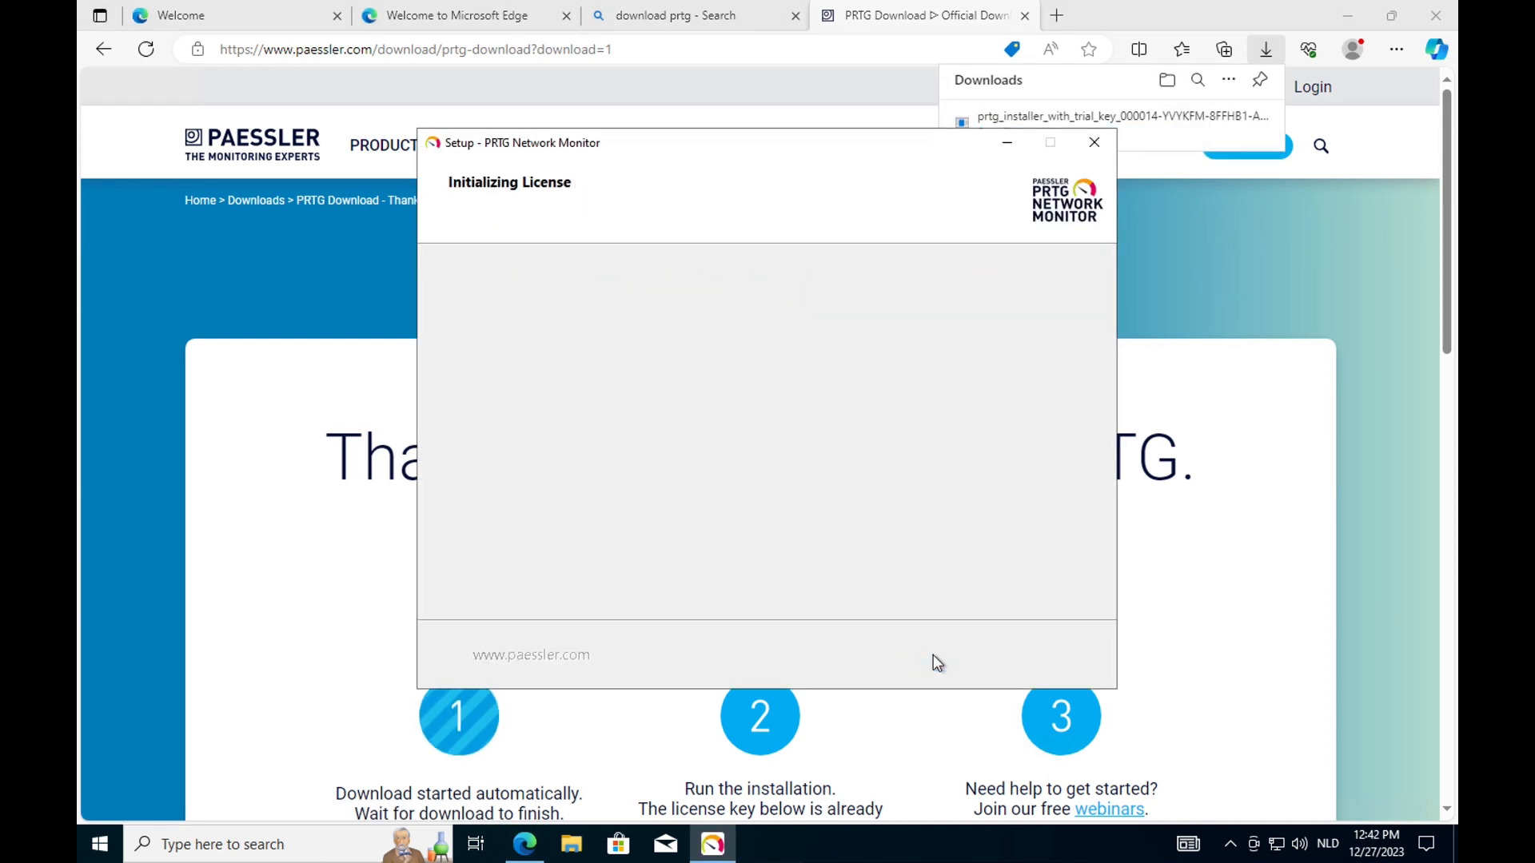
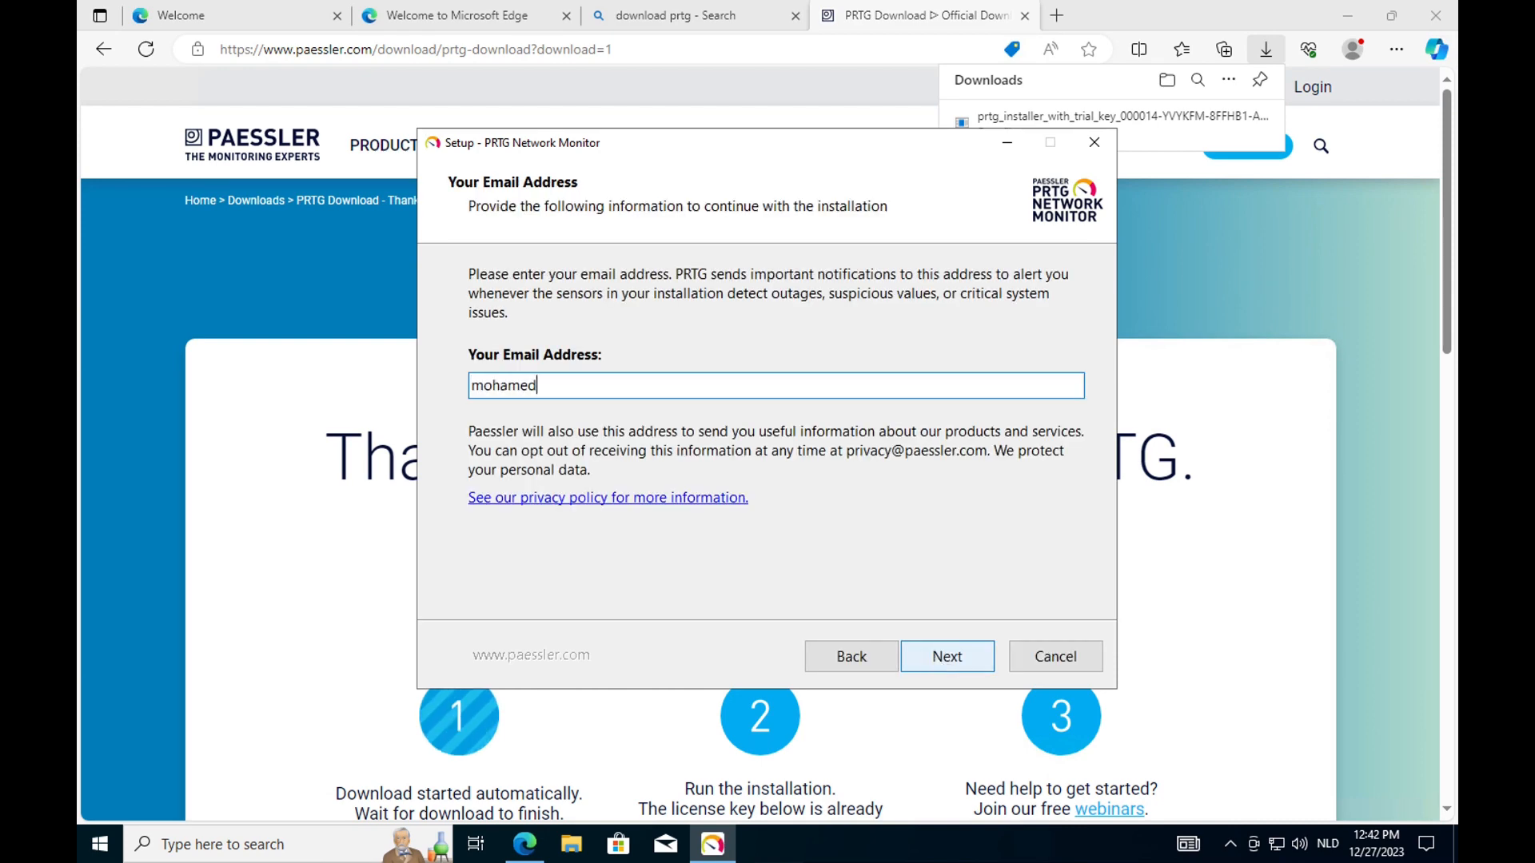
click(951, 660)
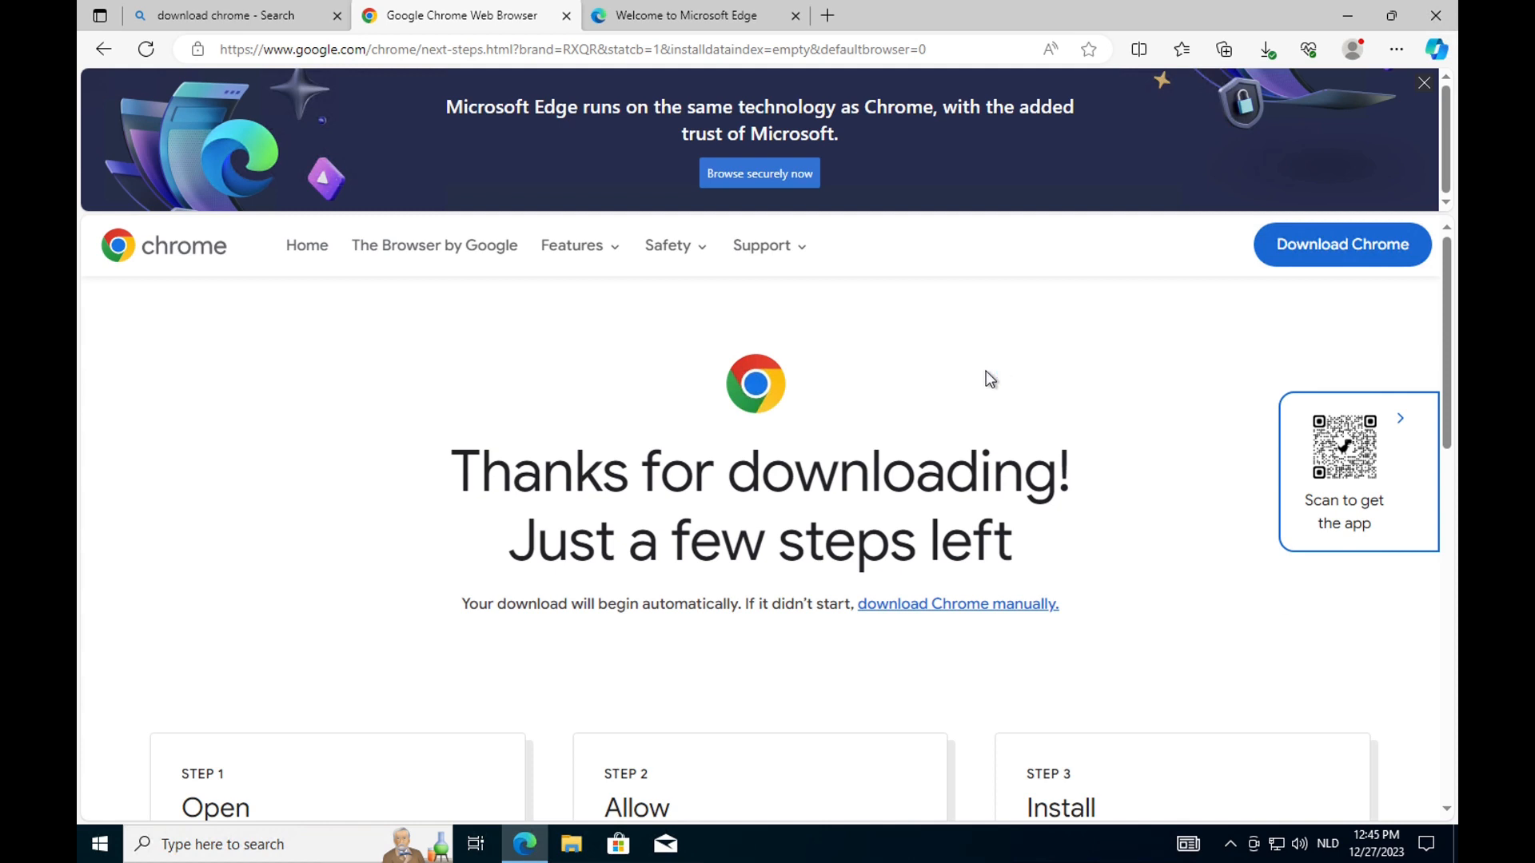
Launch ChromeSetup.exe from Edge's downloads and log in to the PRTG web interface.
click(1267, 48)
click(996, 132)
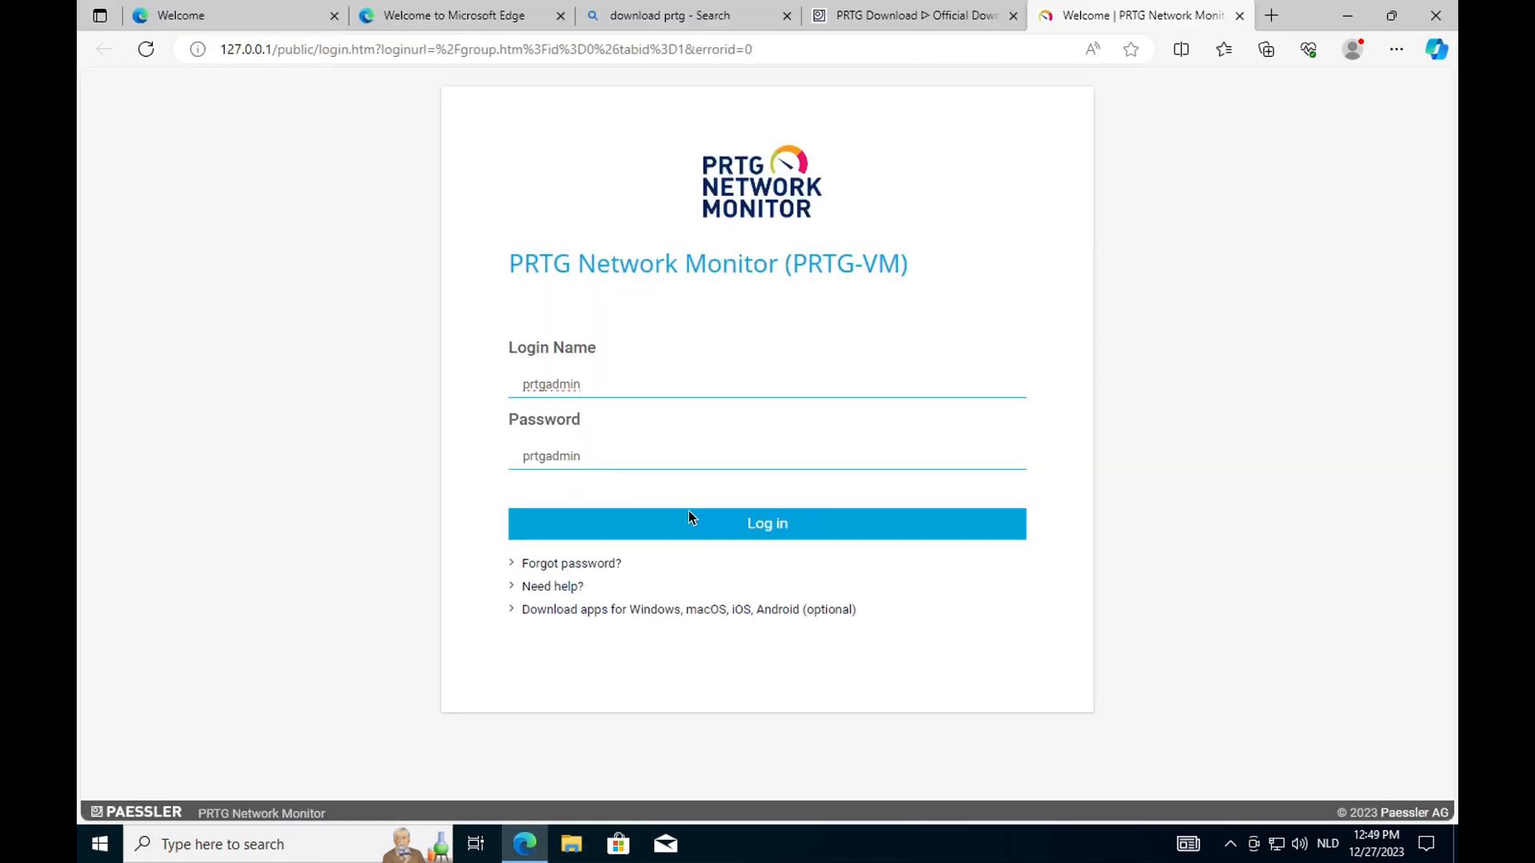
click(692, 518)
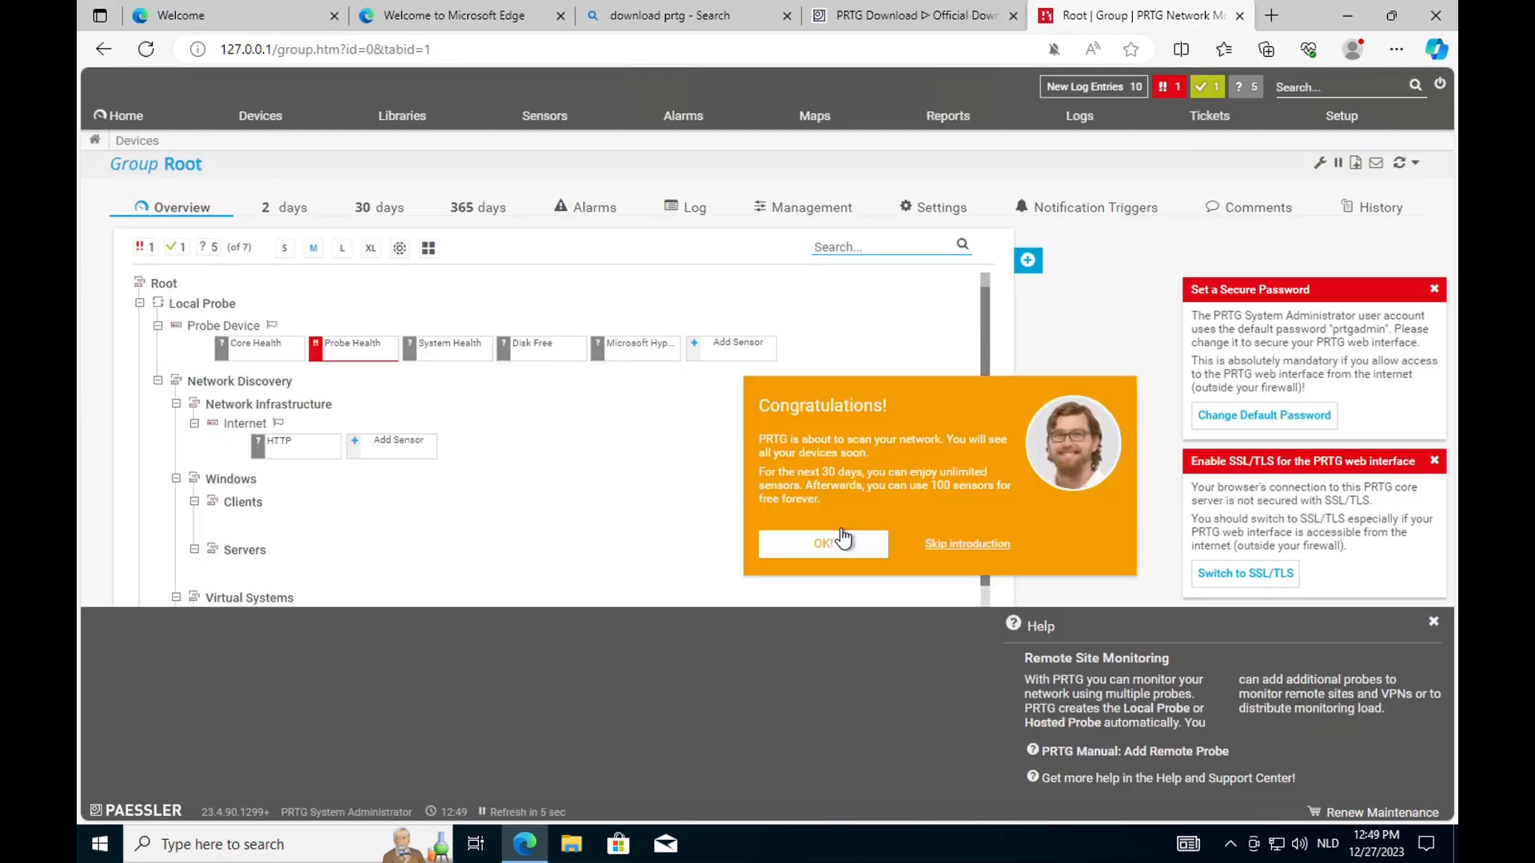
Replace the default PRTG administrator password with a new one and save it.
click(842, 539)
click(1233, 420)
click(766, 451)
click(729, 483)
text(prtgadmin)
key(Tab)
text(••••••••••••)
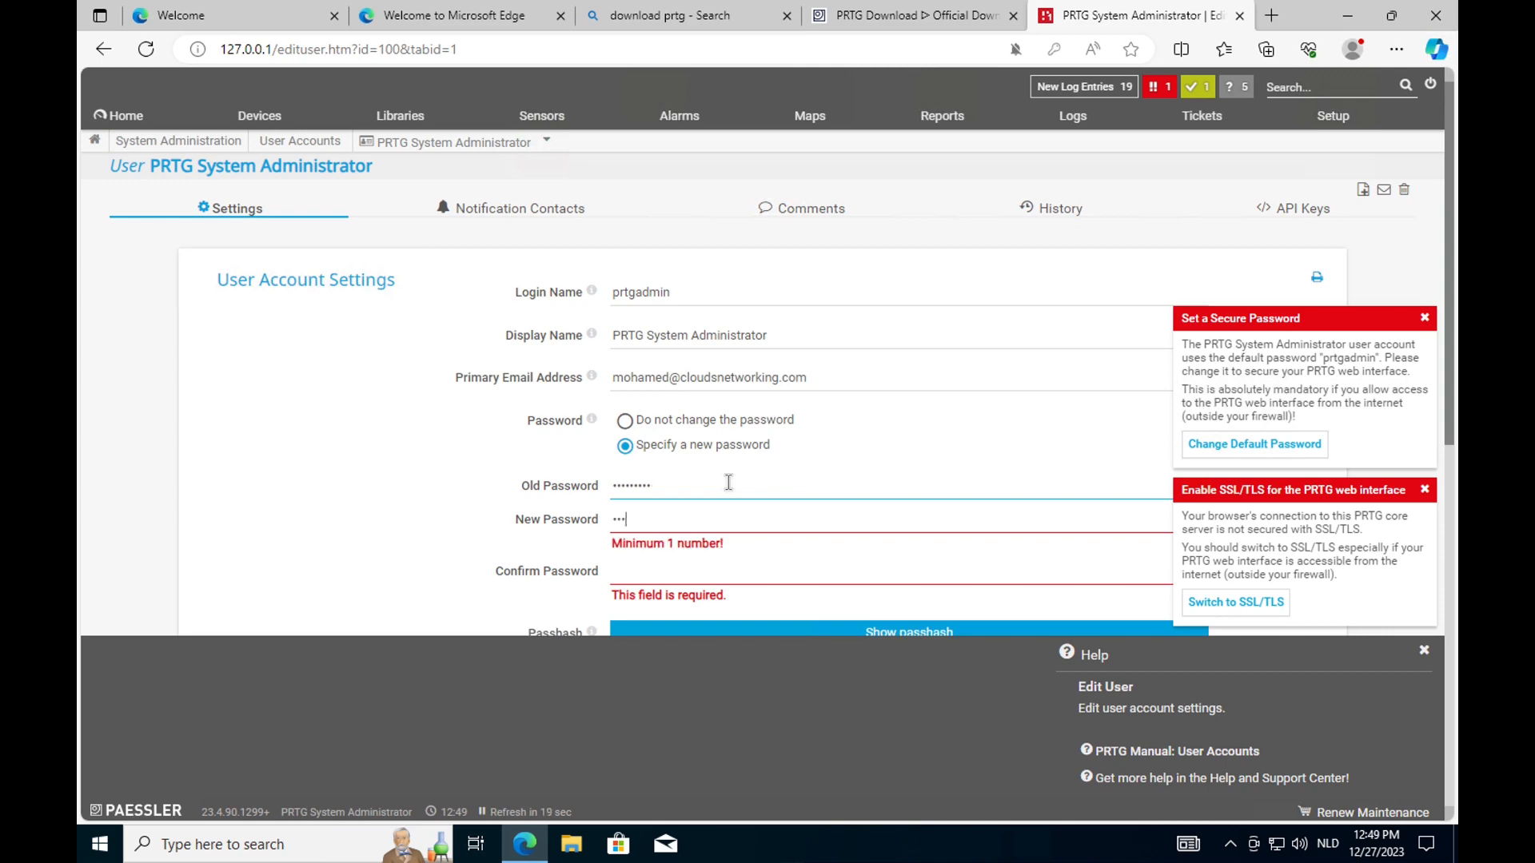
key(Tab)
text(••••••••••••)
key(Return)
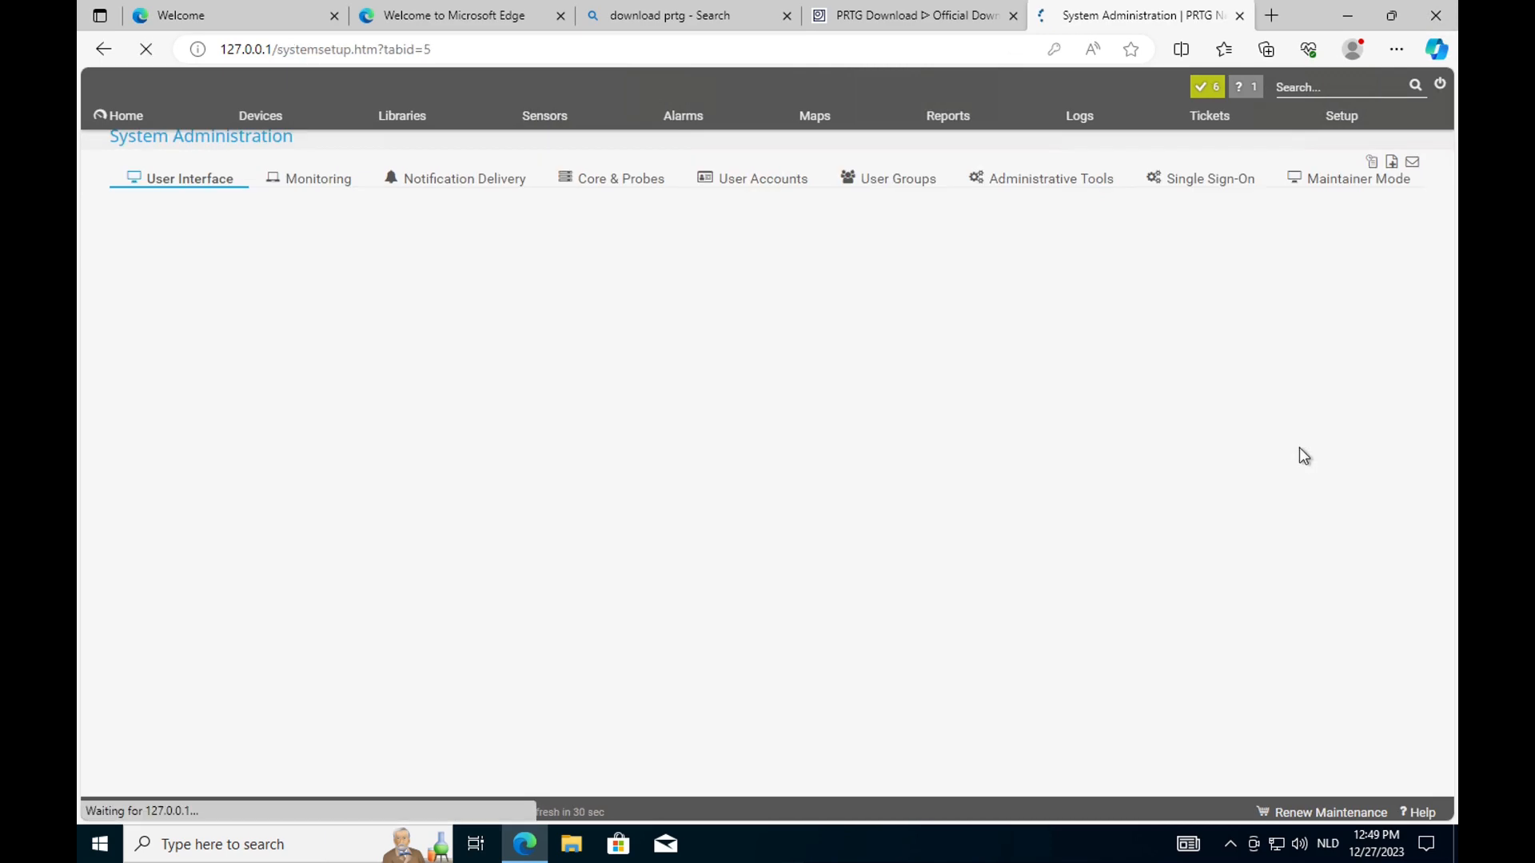
Switch the PRTG web interface to SSL/TLS, confirming the service restart.
click(1148, 637)
click(815, 603)
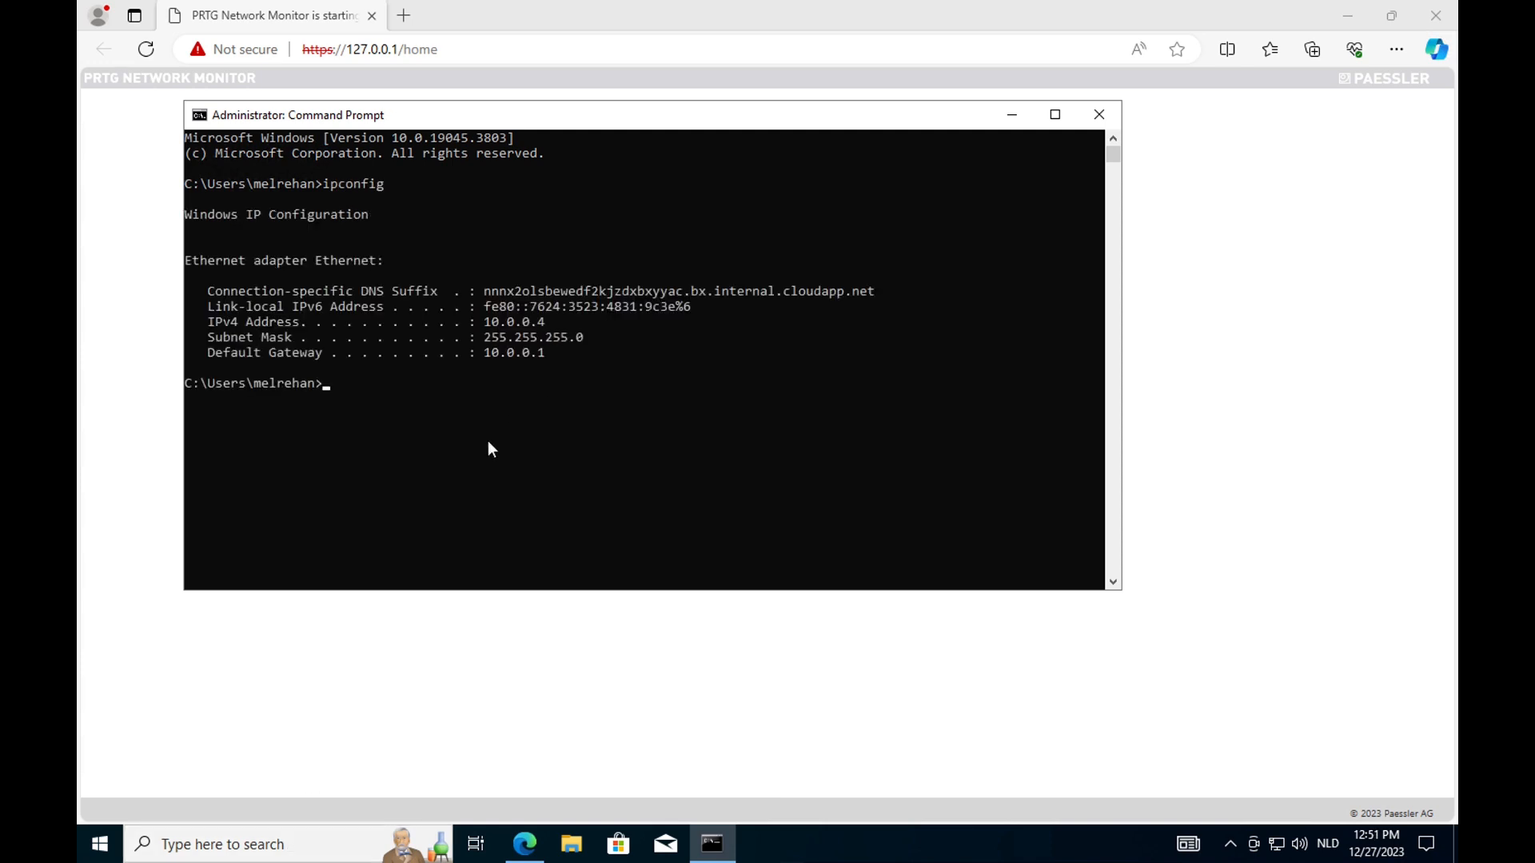
click(400, 630)
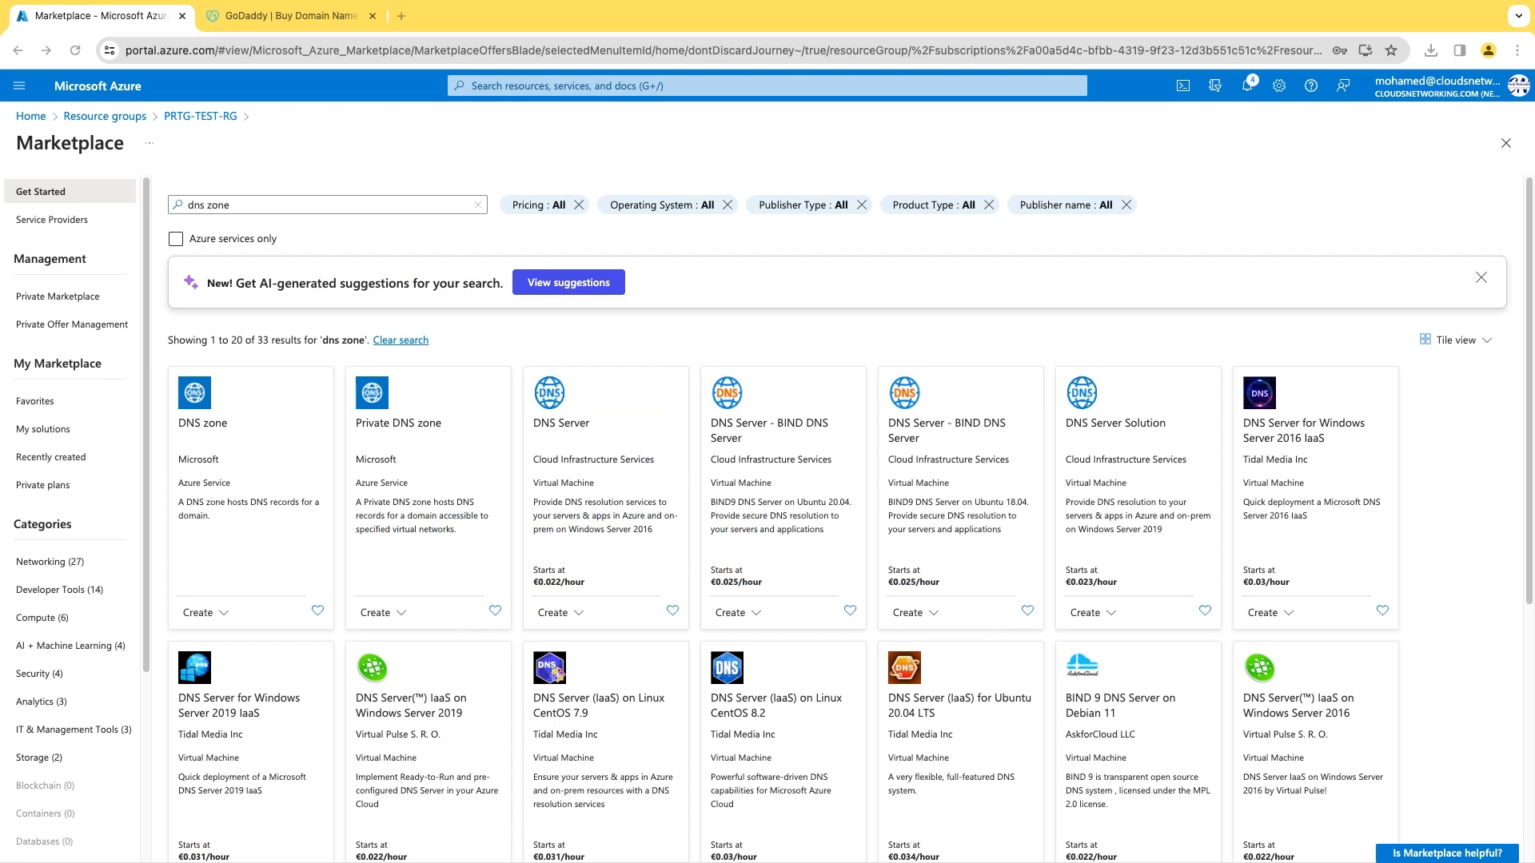
Create DNS zone cloudsnetworking.com through Review + create, then reopen PRTG-TEST-RG.
click(232, 459)
click(346, 306)
click(294, 470)
text(cloudsnetwork)
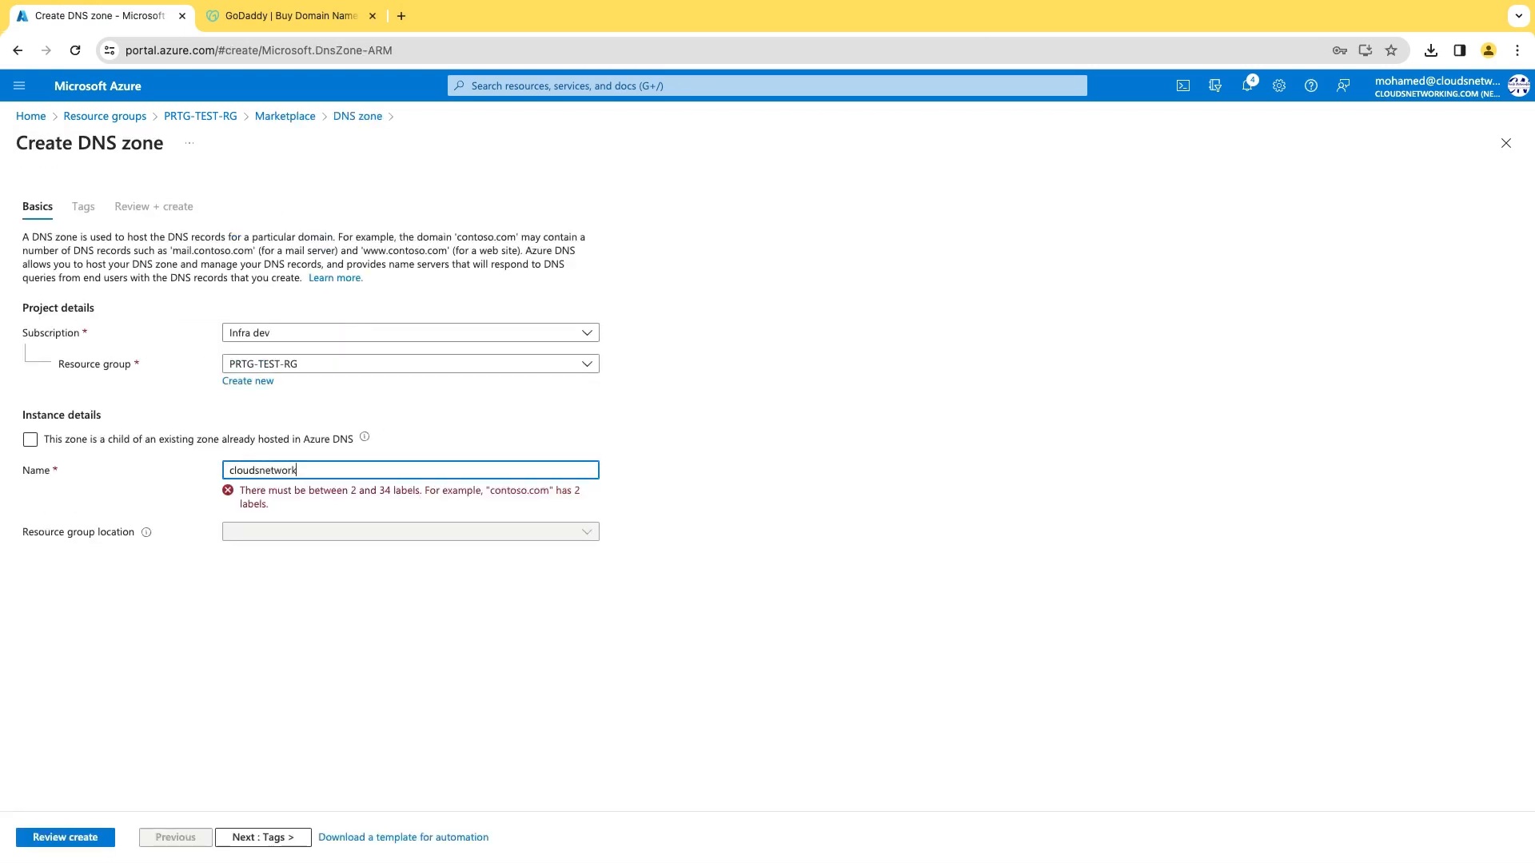
text(ing.com)
click(65, 837)
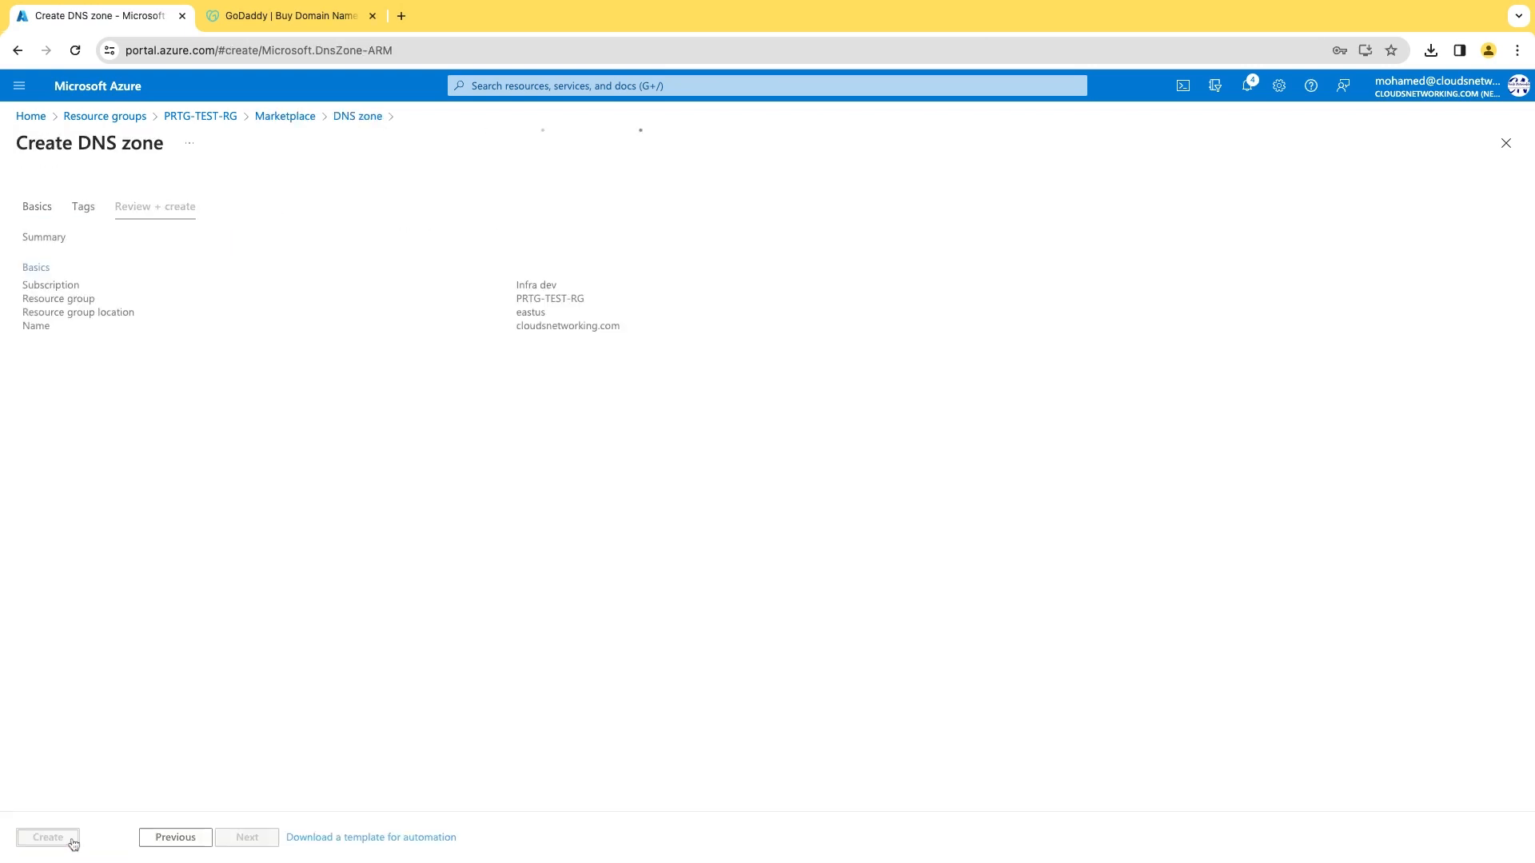
click(48, 836)
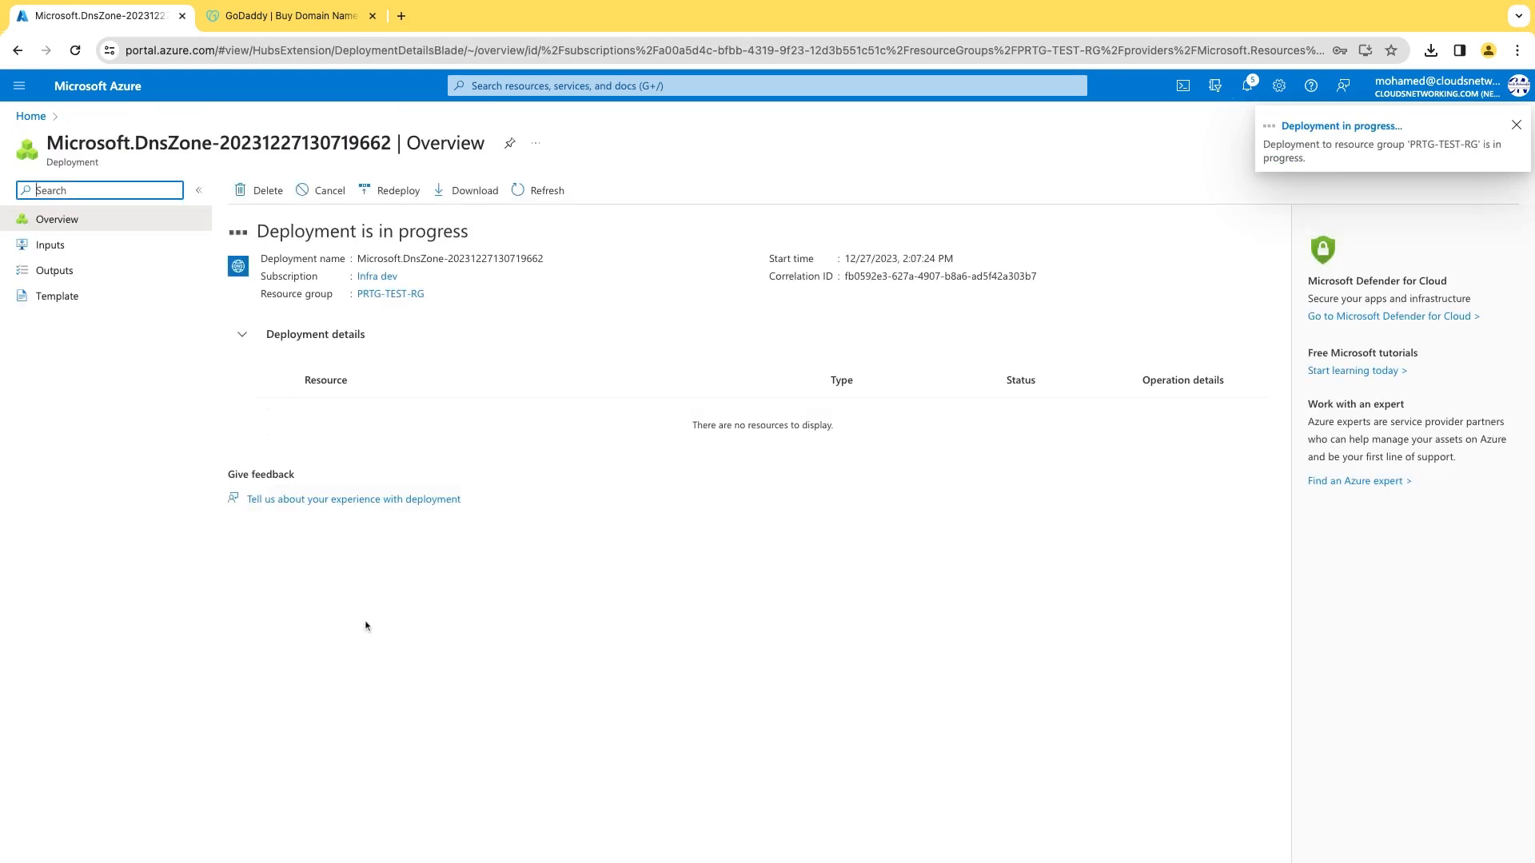
click(410, 295)
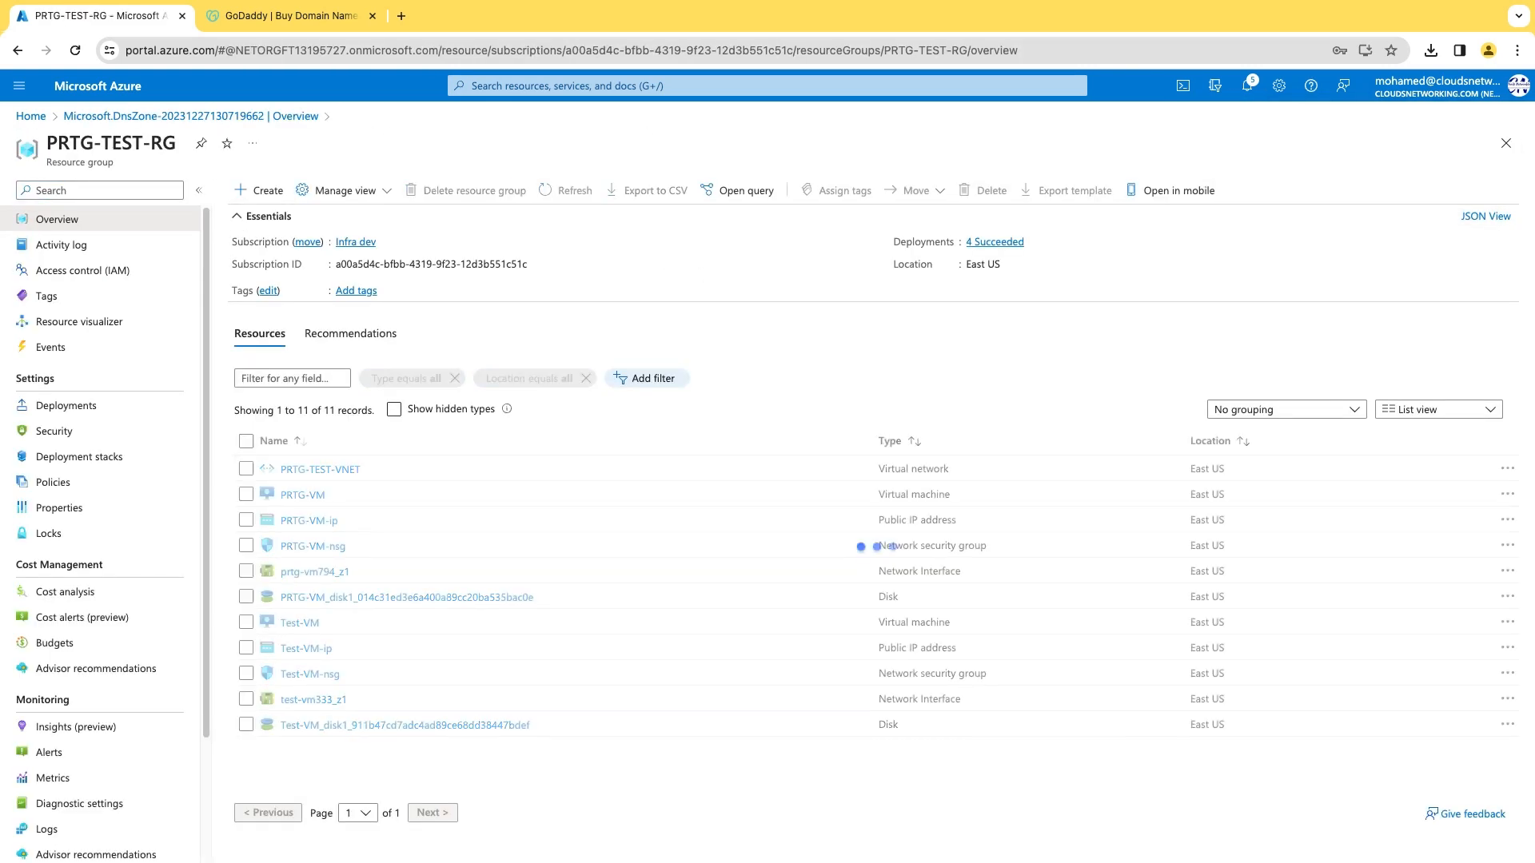
Copy ns1-36.azure-dns.com from the Azure zone and open GoDaddy's nameserver editor for cloudsnetworking.com.
click(578, 192)
click(343, 471)
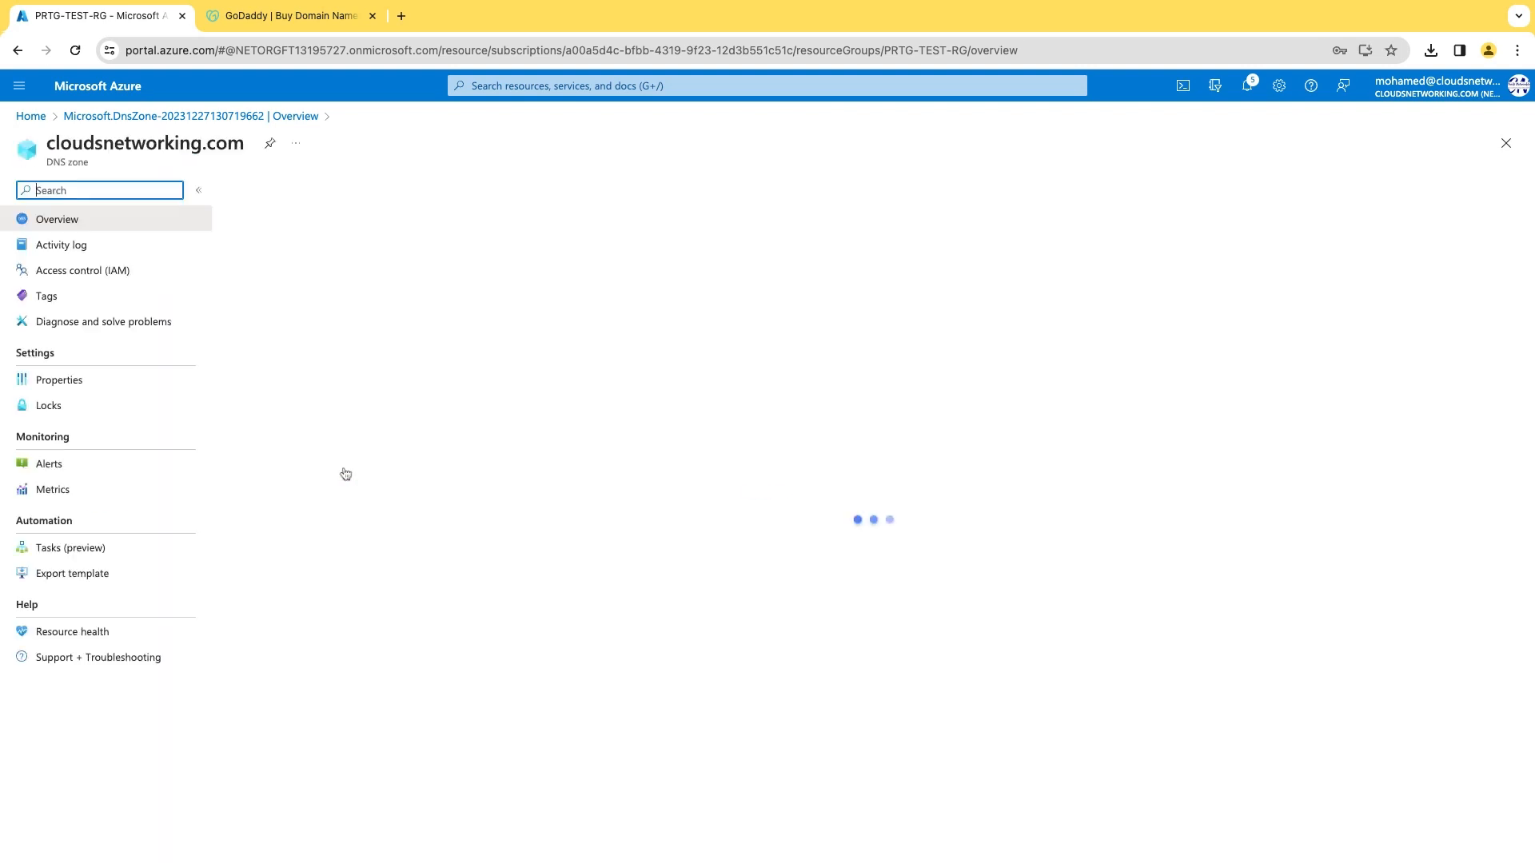
drag(934, 433, 1035, 433)
key(super+c)
click(288, 15)
click(1381, 95)
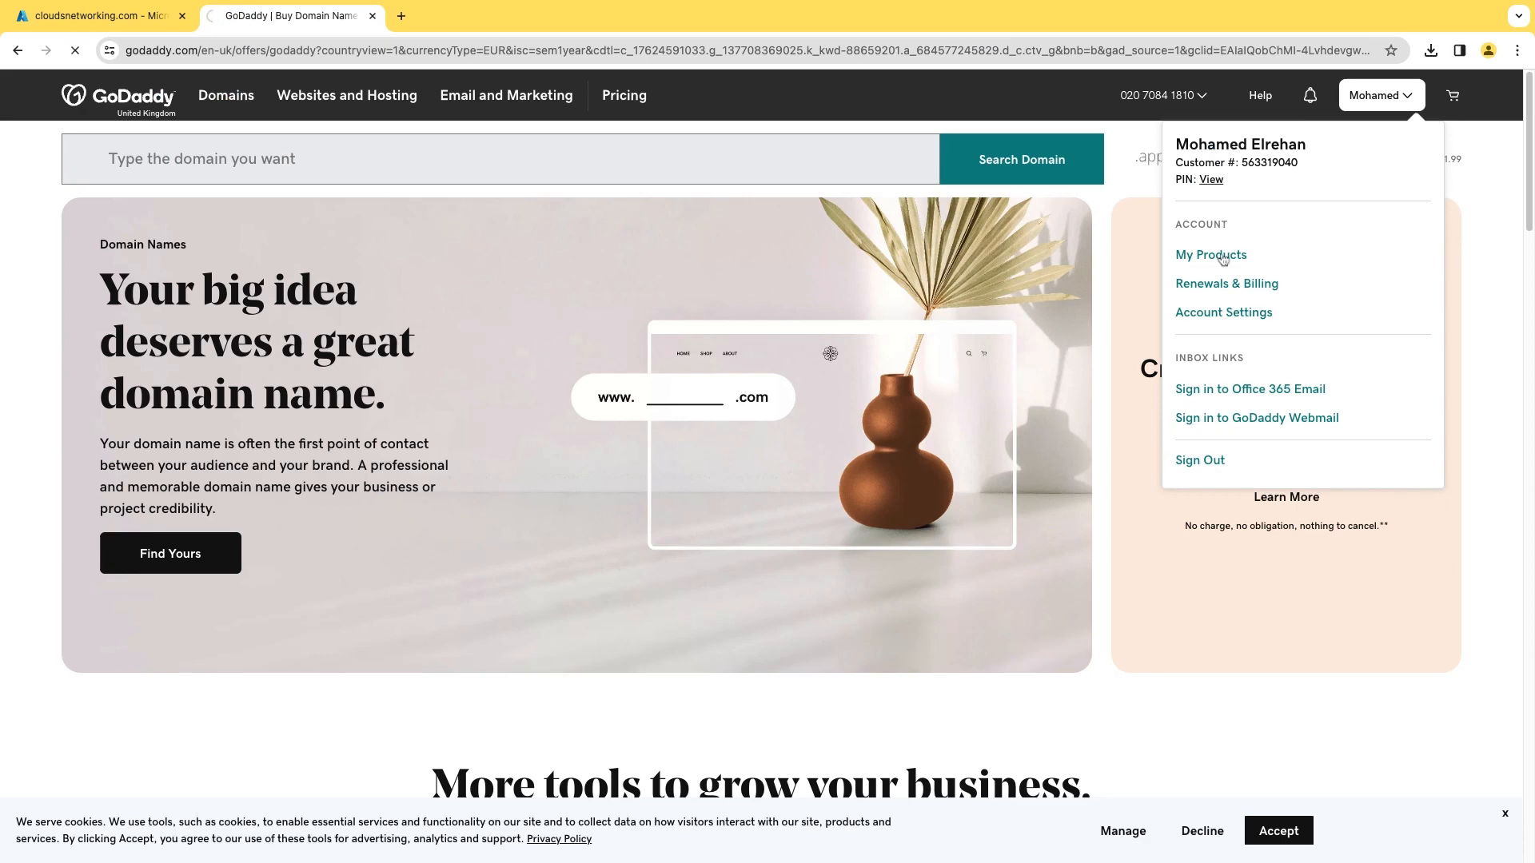
click(1222, 258)
click(1247, 669)
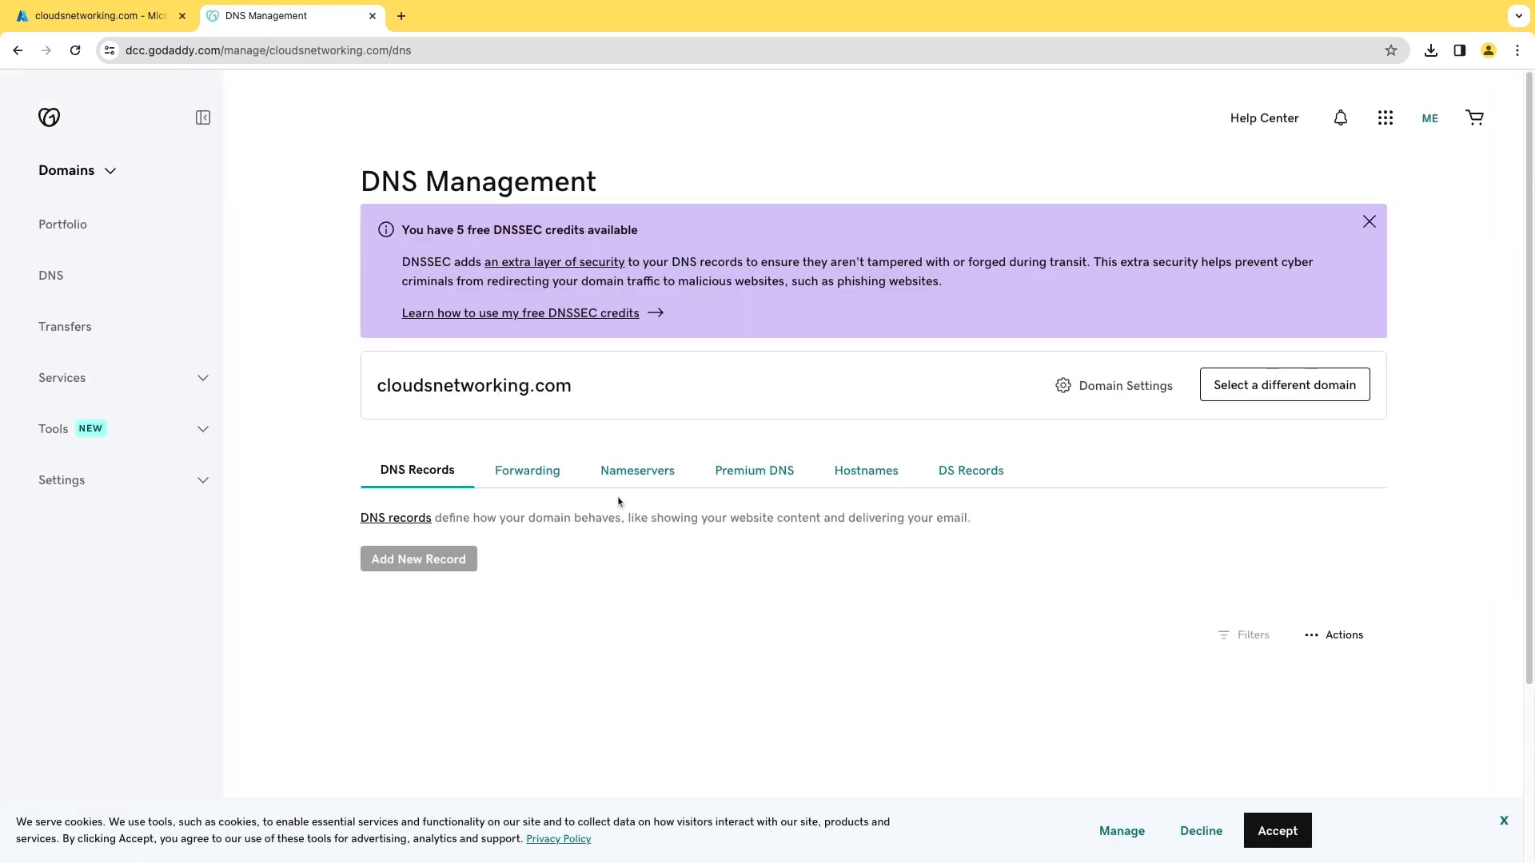
click(631, 473)
scroll(1176, 719, down, 2)
click(1271, 441)
Remove extra GoDaddy nameservers and enter ns1-36.azure-dns.com and the second Azure nameserver.
click(1032, 544)
click(1034, 512)
click(692, 448)
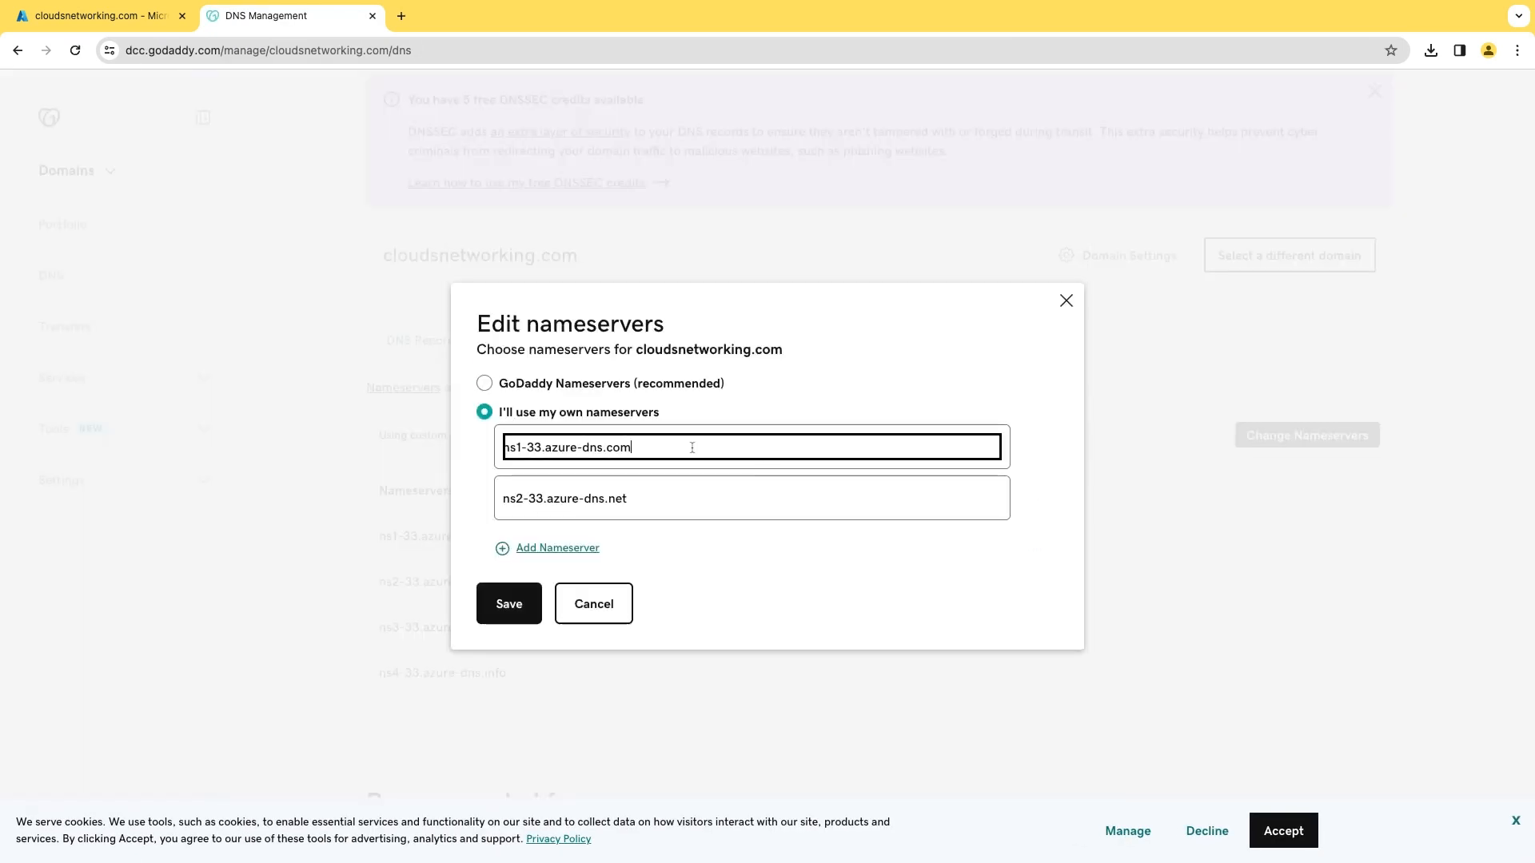
key(super+a)
key(super+v)
click(149, 19)
drag(1030, 448, 932, 450)
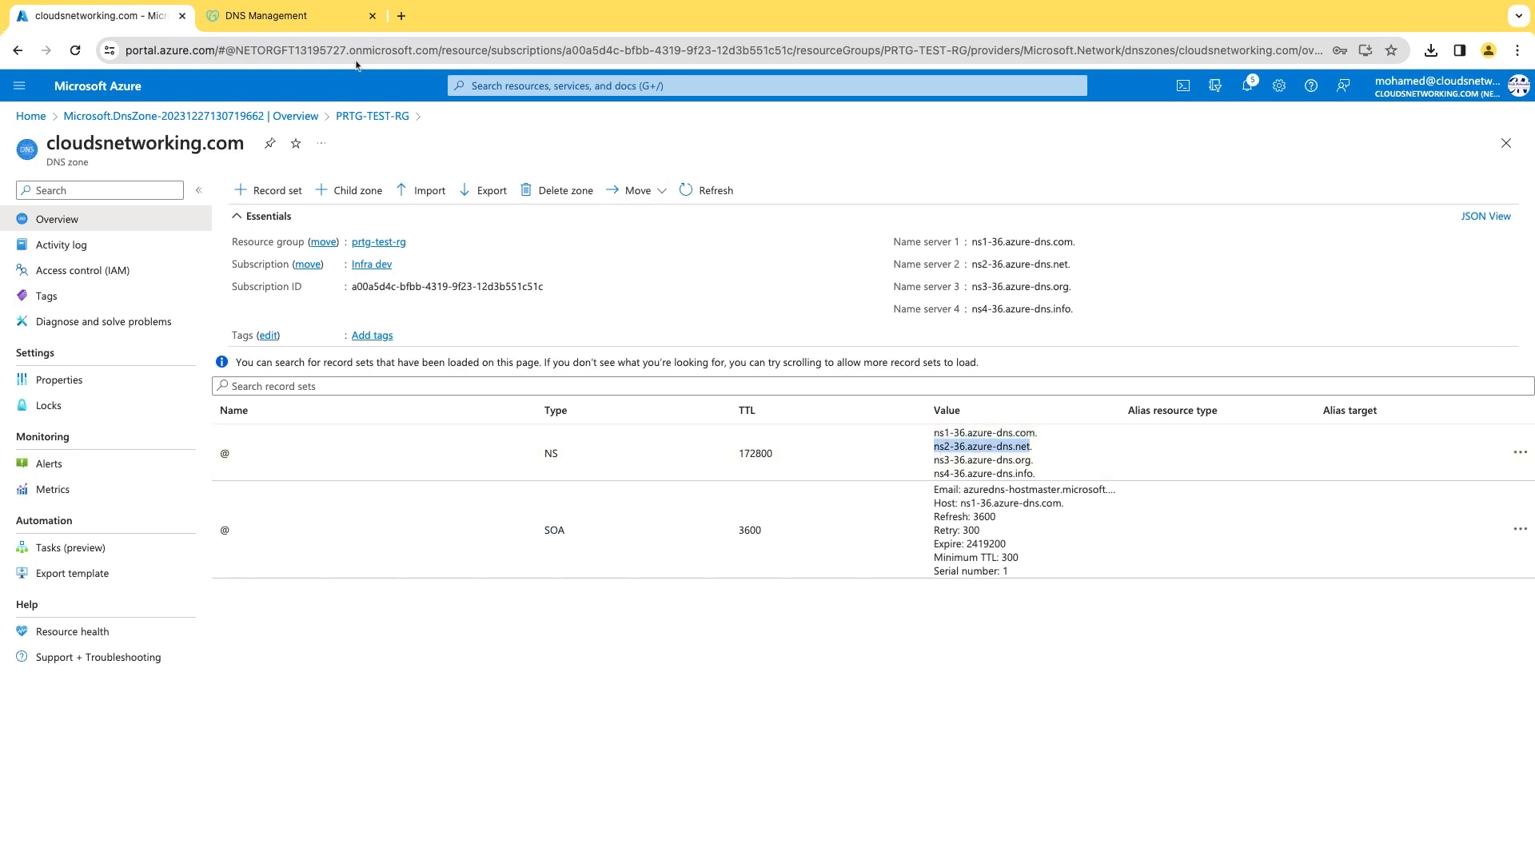
click(297, 17)
drag(650, 498, 592, 498)
click(560, 551)
Add ns3-36.azure-dns.org and ns4-36.azure-dns.info, then save and confirm the nameserver change.
click(144, 18)
drag(933, 462, 1030, 460)
key(super+c)
click(297, 18)
click(514, 519)
key(super+v)
click(557, 573)
click(144, 18)
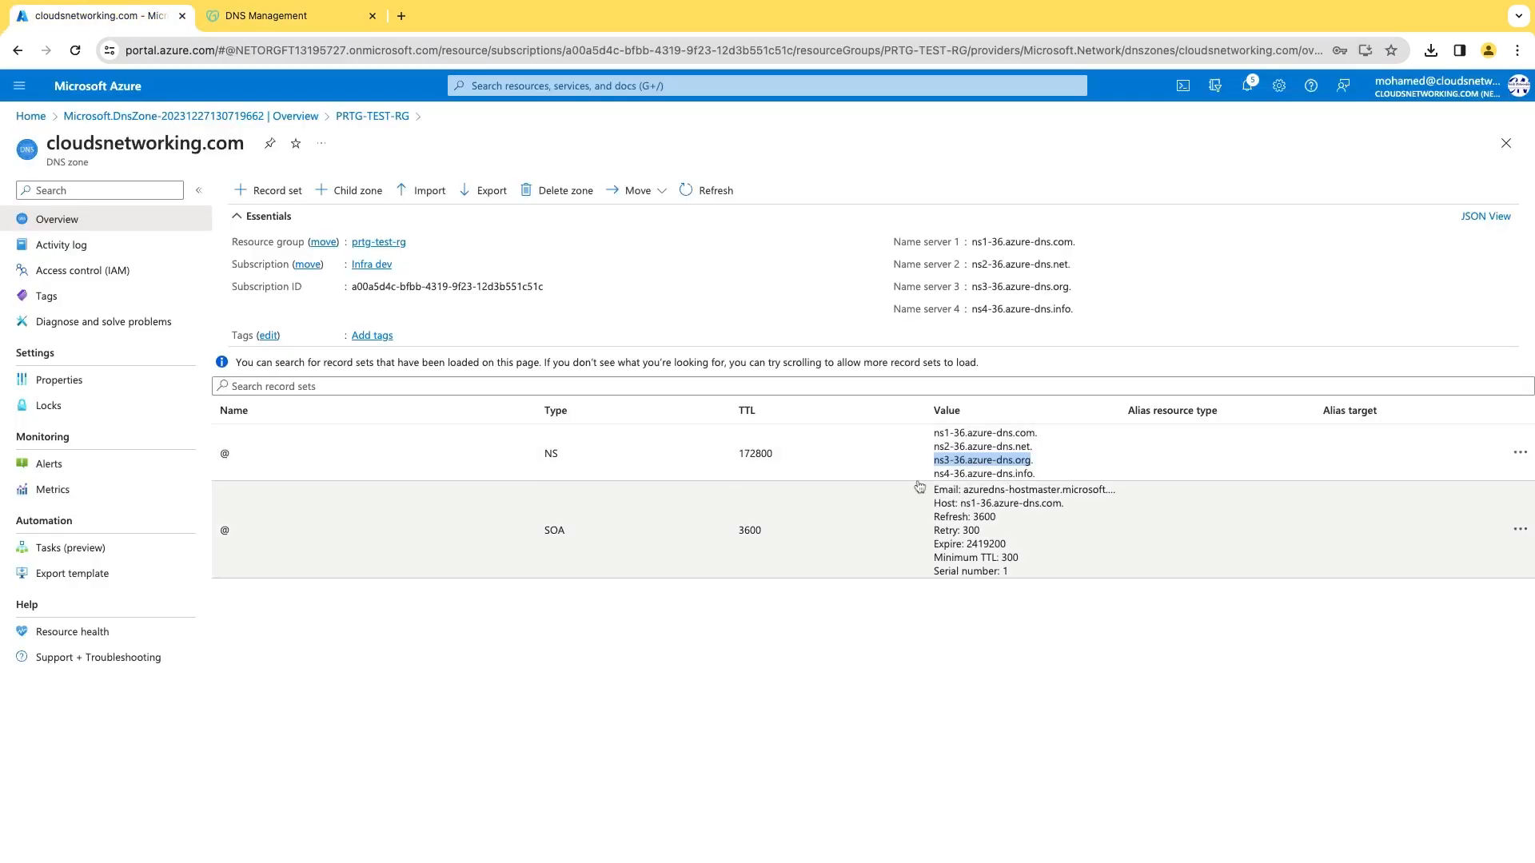
drag(933, 476, 1036, 475)
key(super+c)
click(312, 18)
click(560, 549)
key(super+v)
click(509, 655)
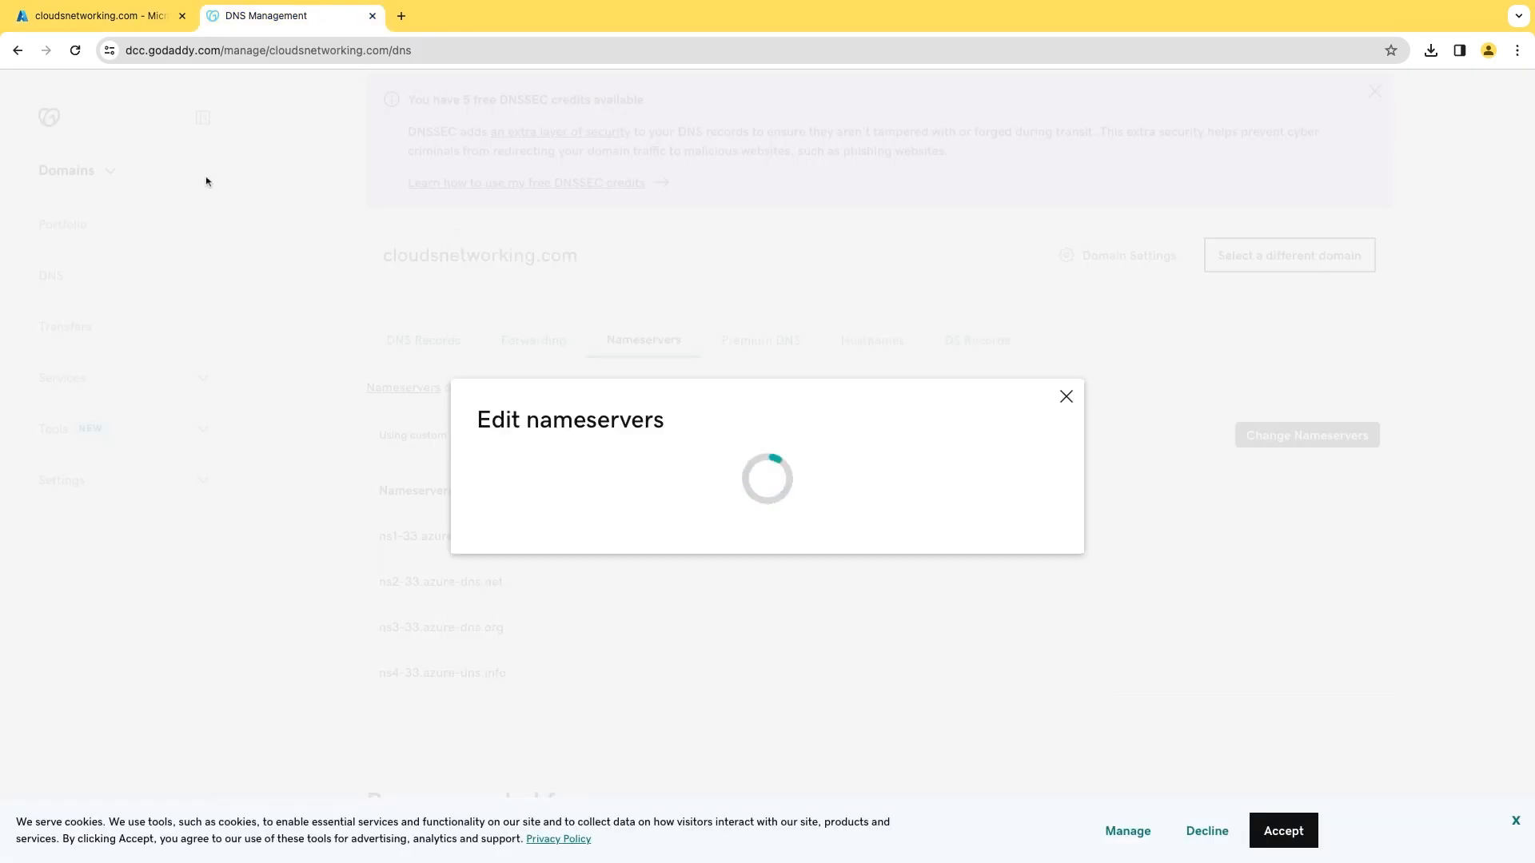
click(326, 539)
click(112, 17)
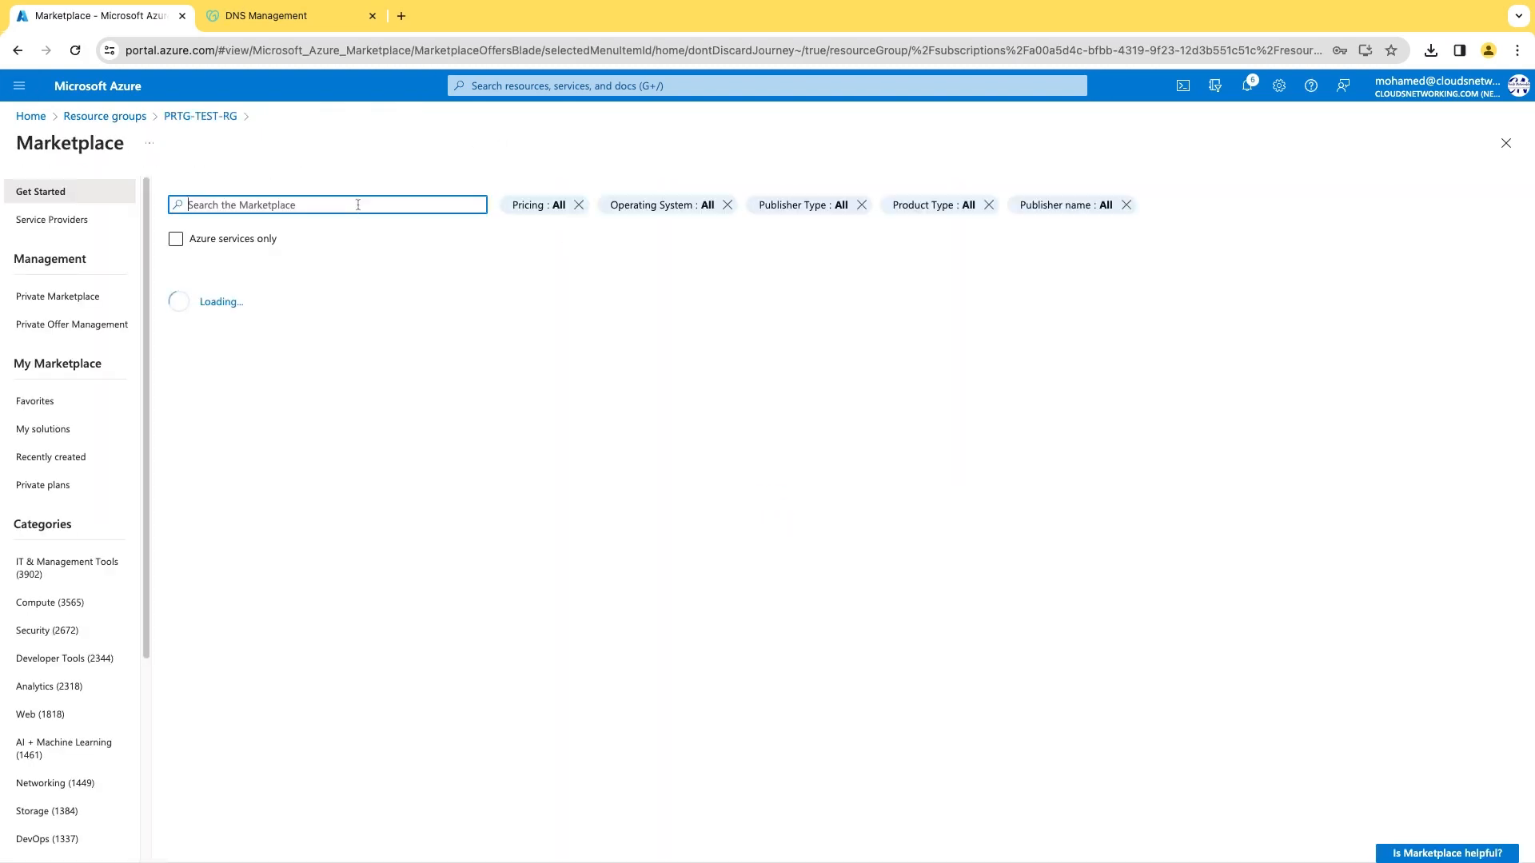
Find Private DNS zone in Marketplace and create zone cloudsnetworking.com in PRTG-TEST-RG.
text(private dns)
click(237, 231)
click(276, 447)
click(341, 306)
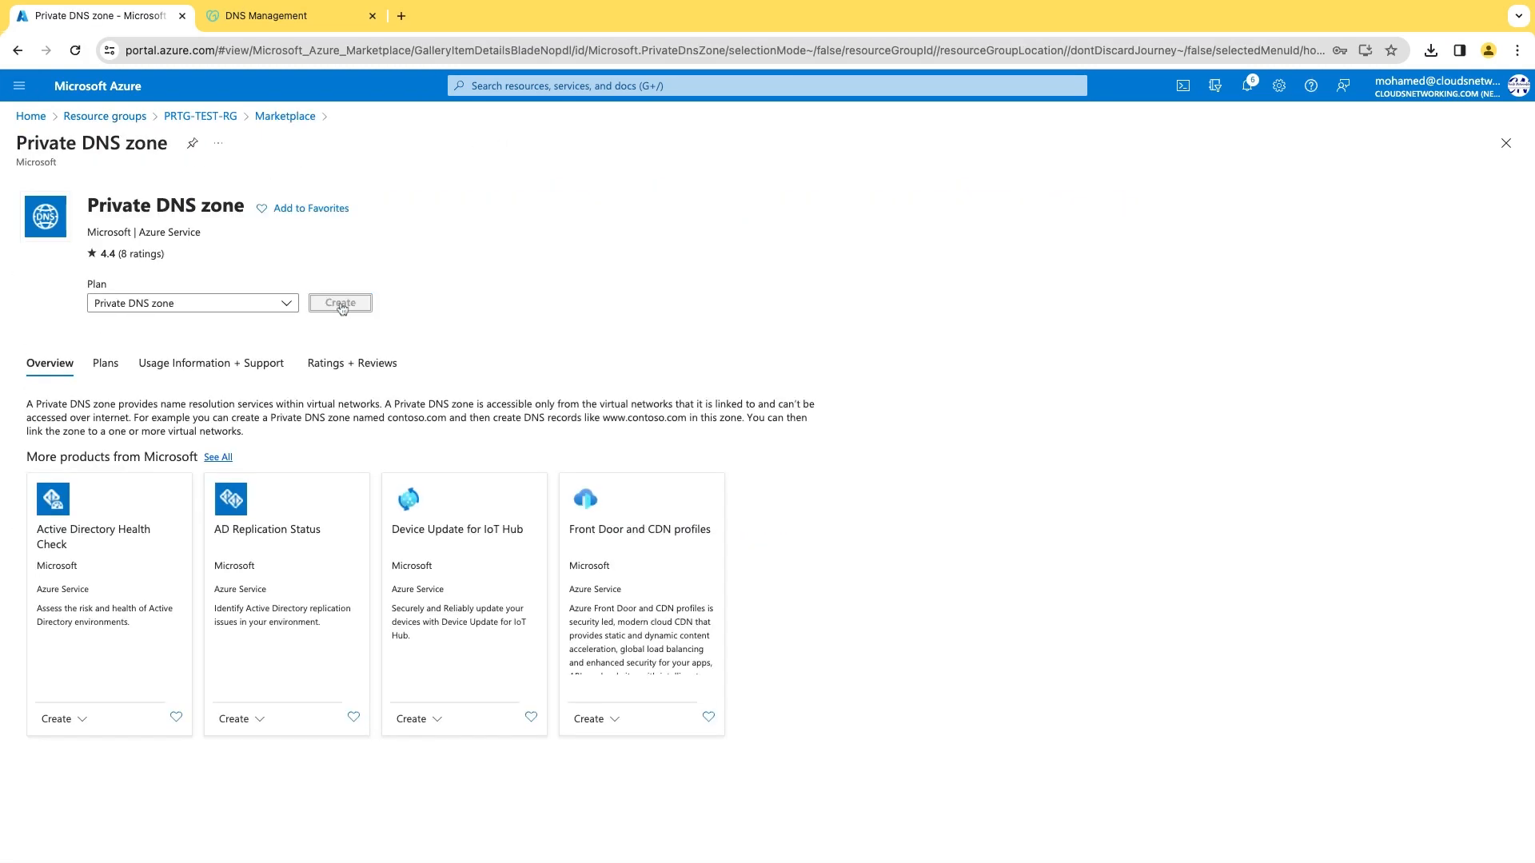
click(287, 480)
text(cloudsnetworking.com)
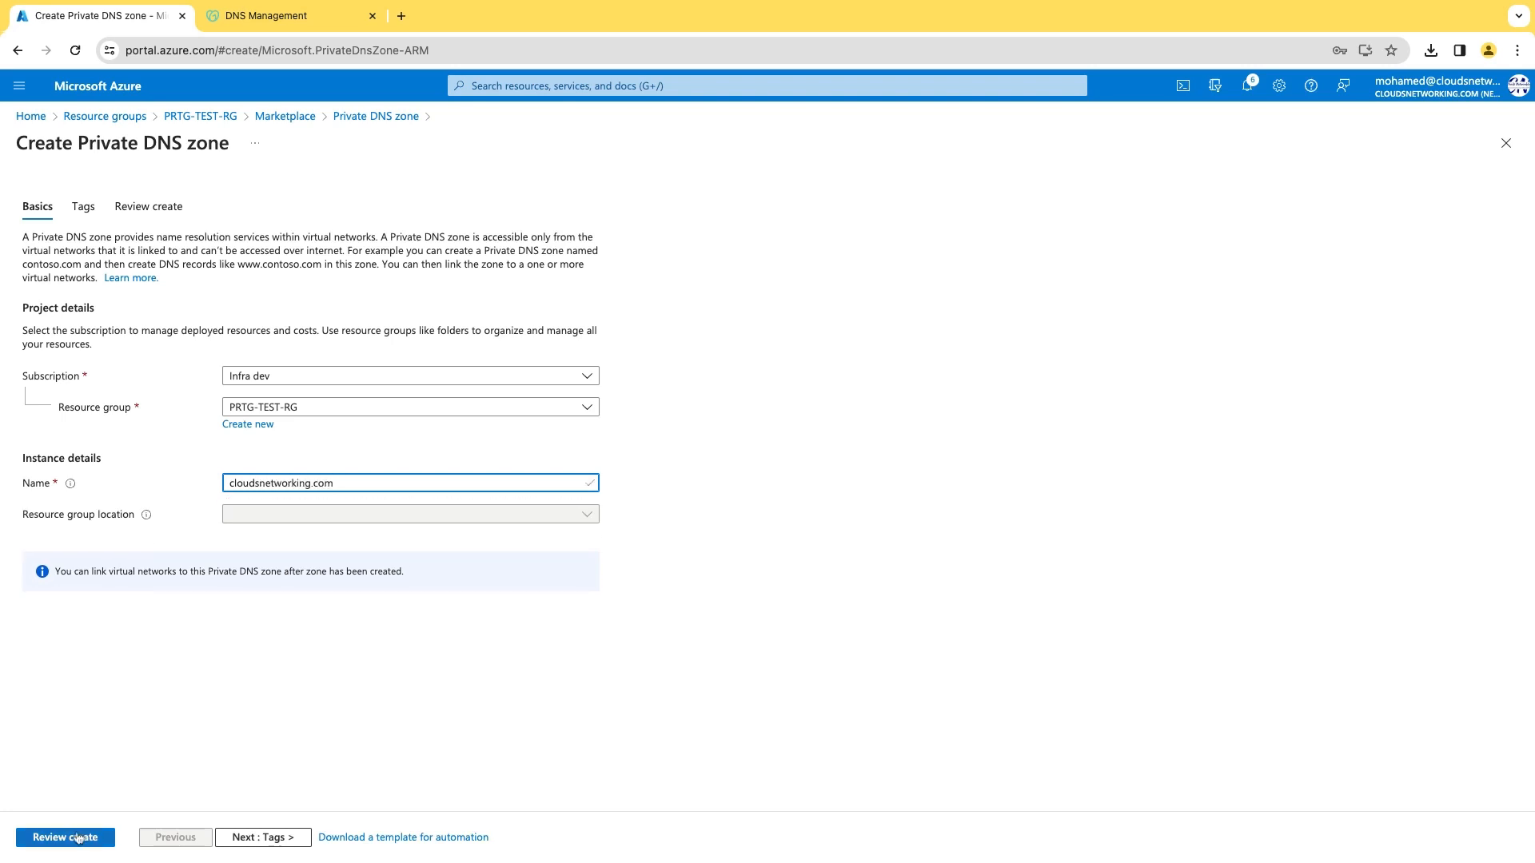
click(65, 837)
click(60, 836)
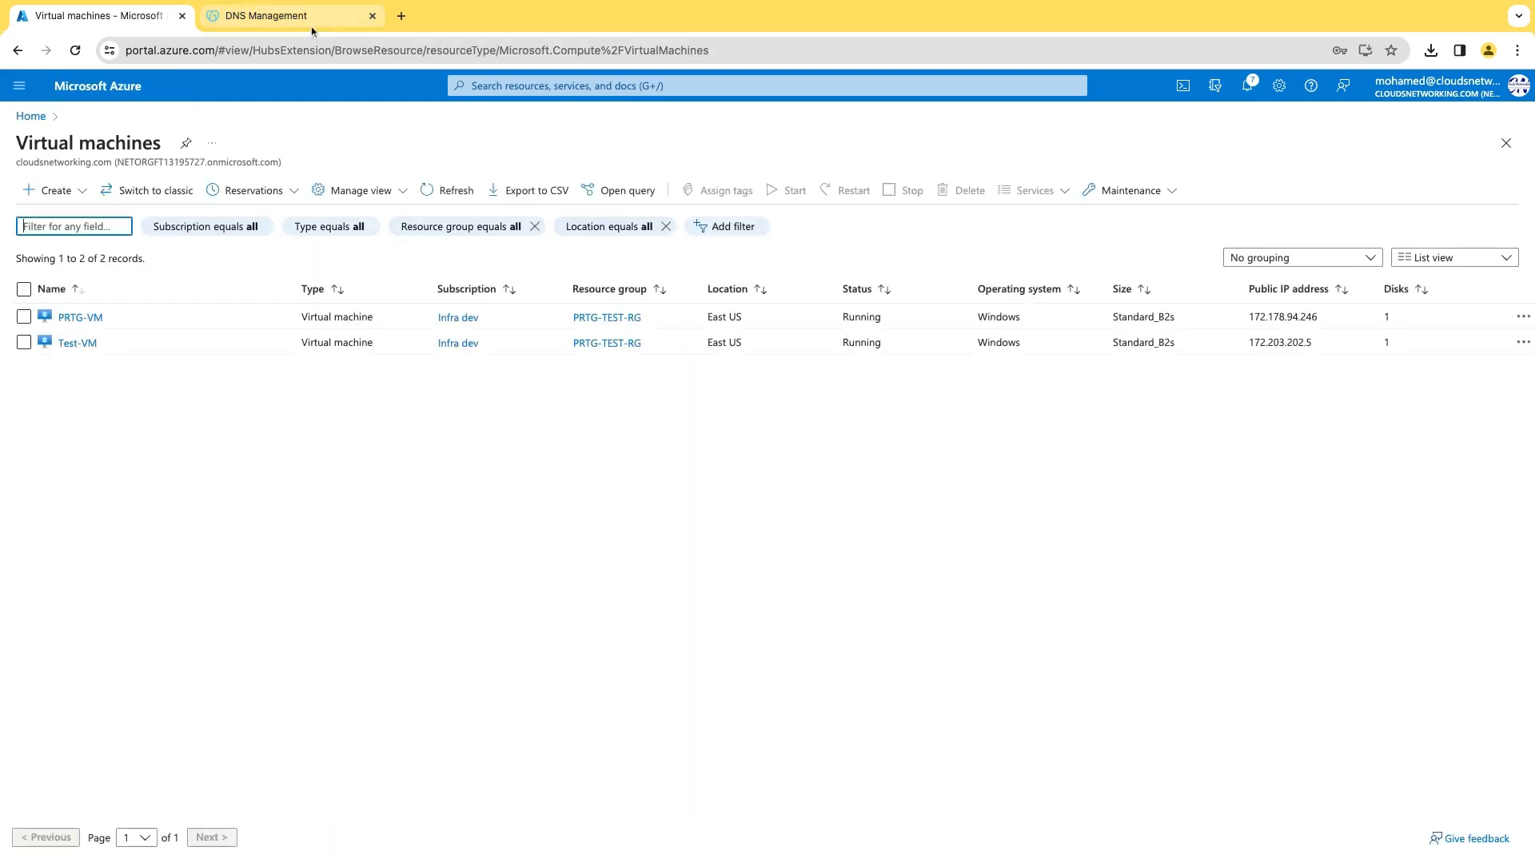
Add virtual network link PRTG from the private cloudsnetworking.com zone to PRTG-TEST-VNET.
click(19, 85)
click(80, 164)
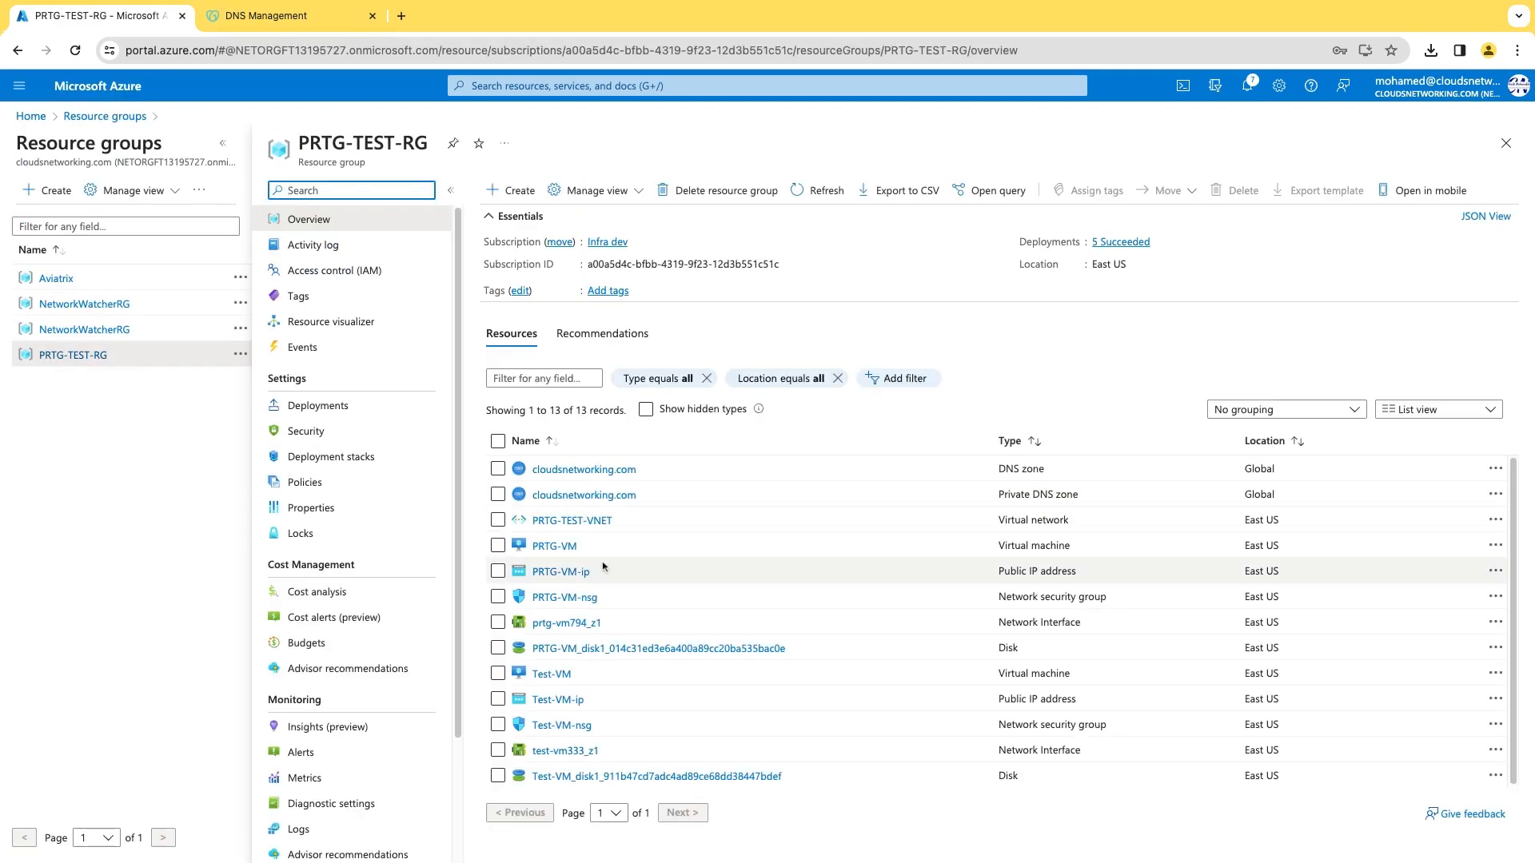
click(584, 470)
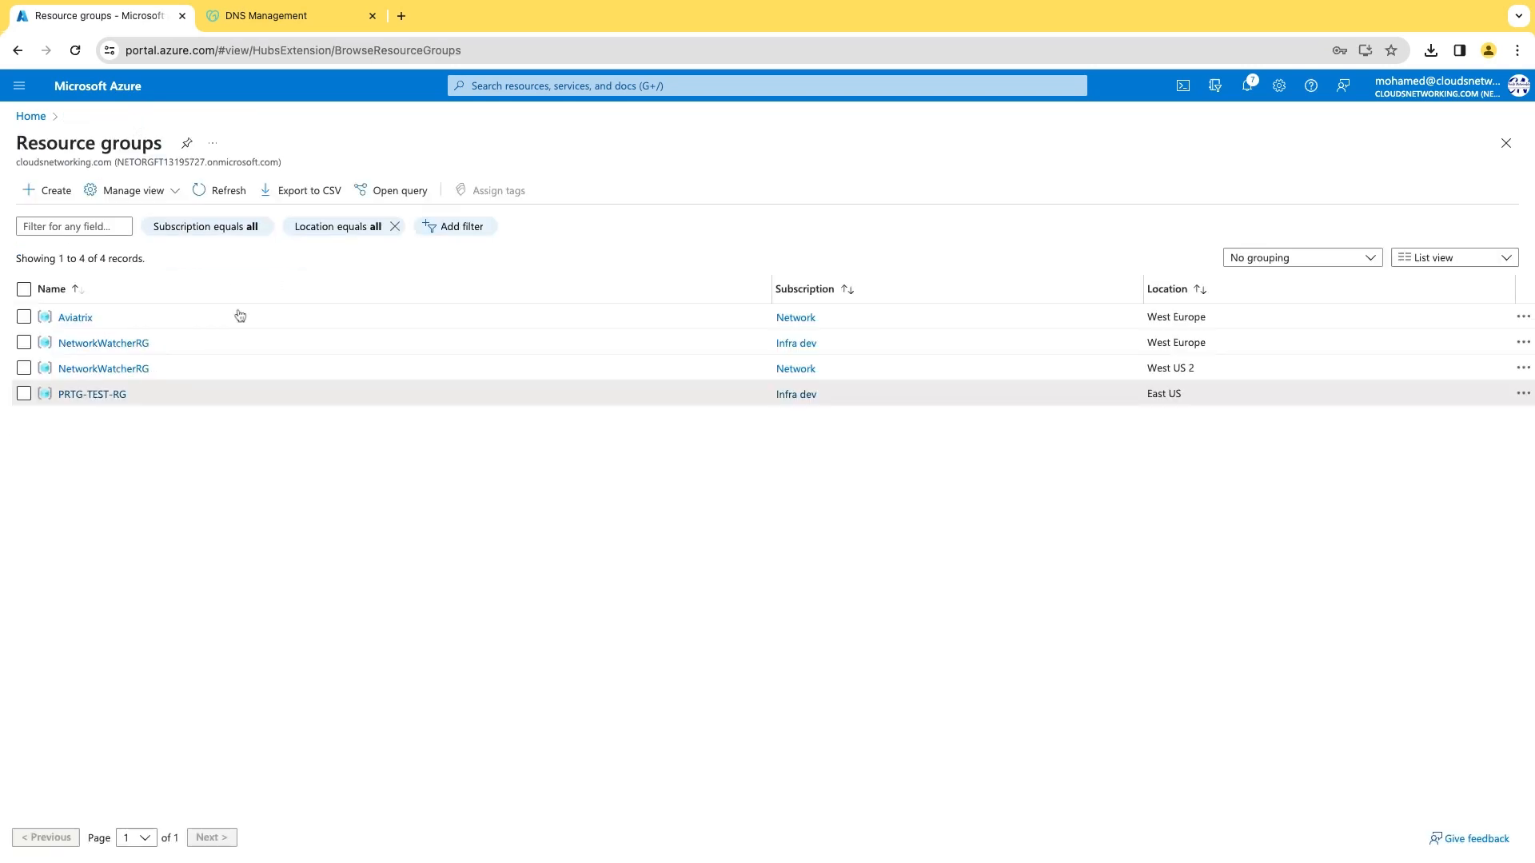
text(PR)
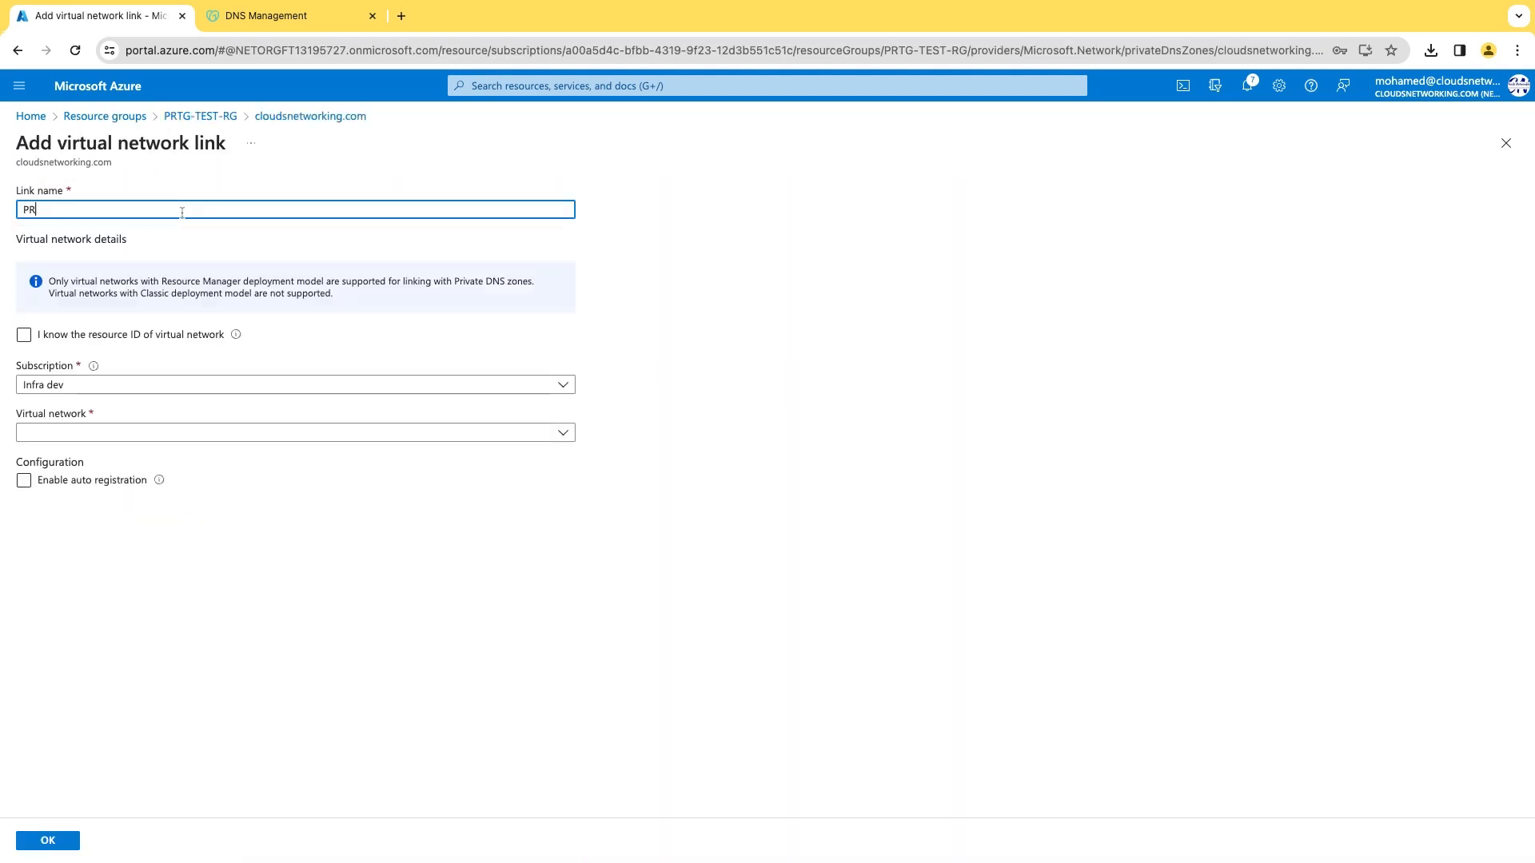
text(TG)
click(88, 433)
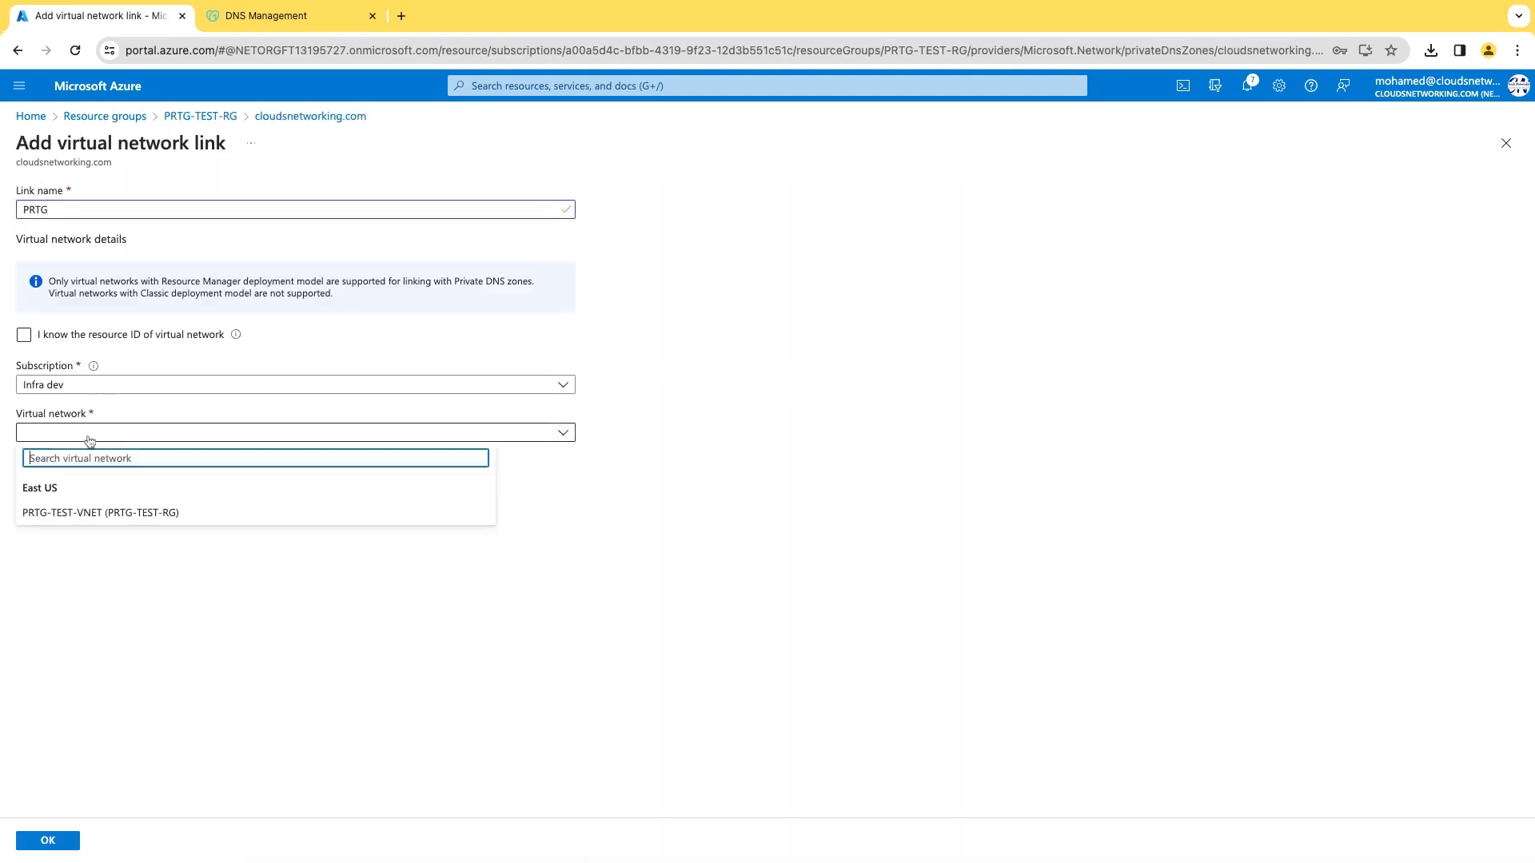
click(104, 512)
click(24, 481)
click(48, 840)
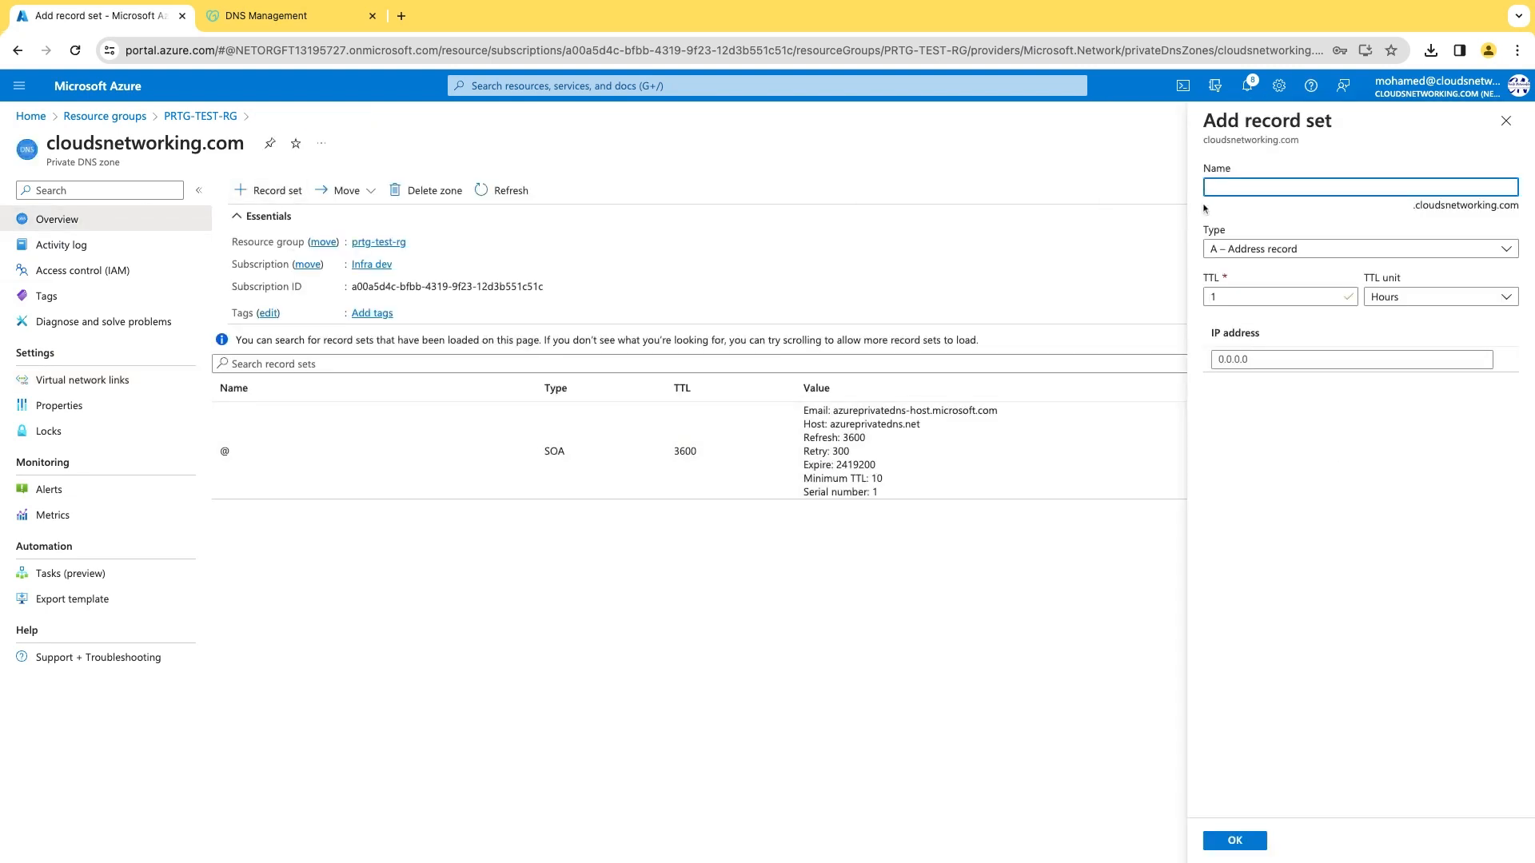
Add an A record set prtg pointing to 10.0.0.4 in the private zone.
text(prtg)
click(1235, 360)
text(10.0.0.4)
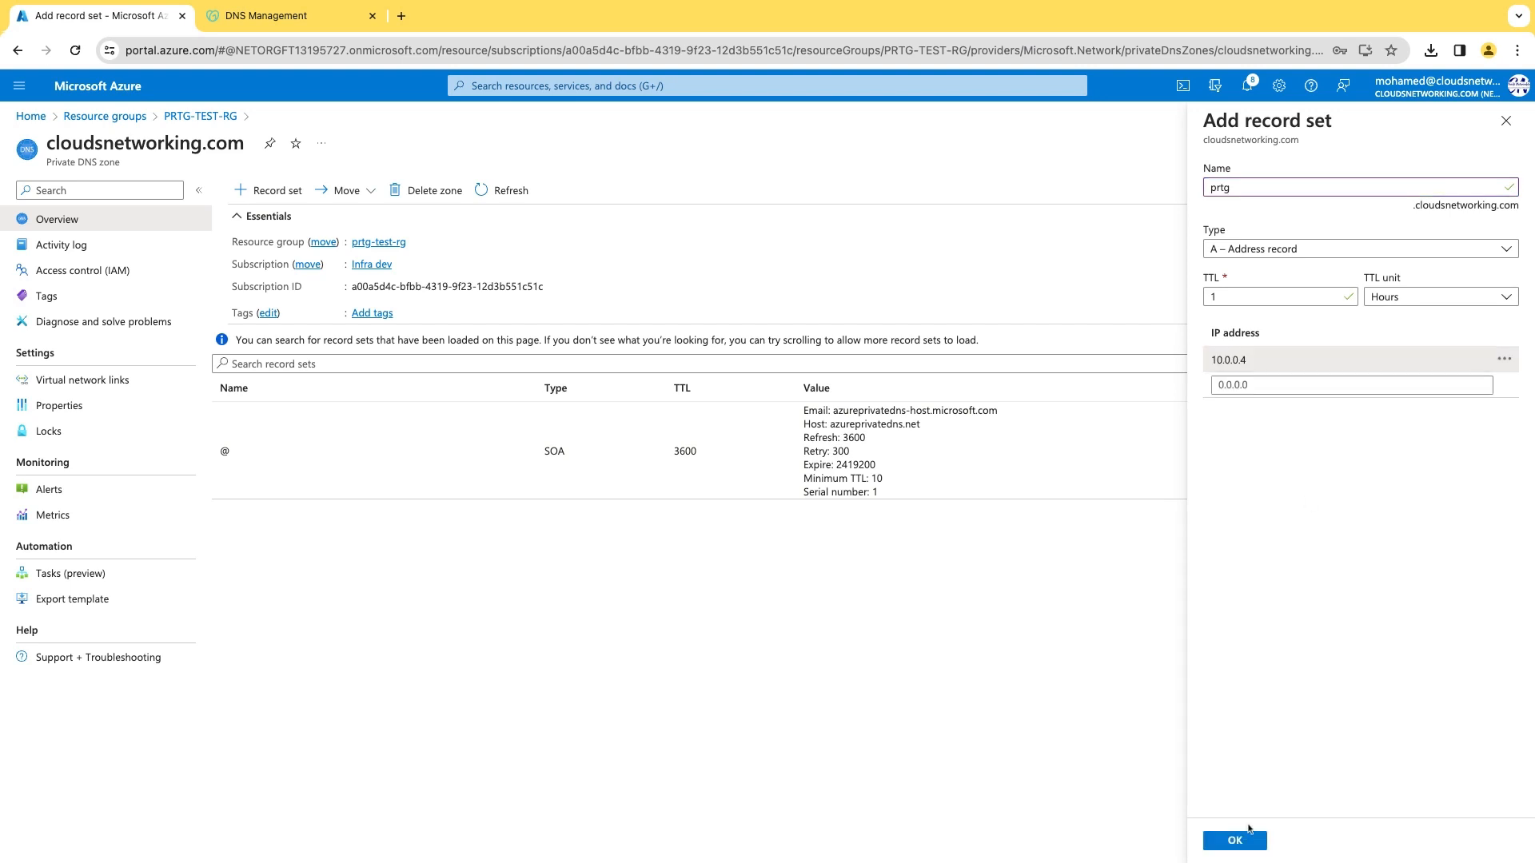
click(1235, 841)
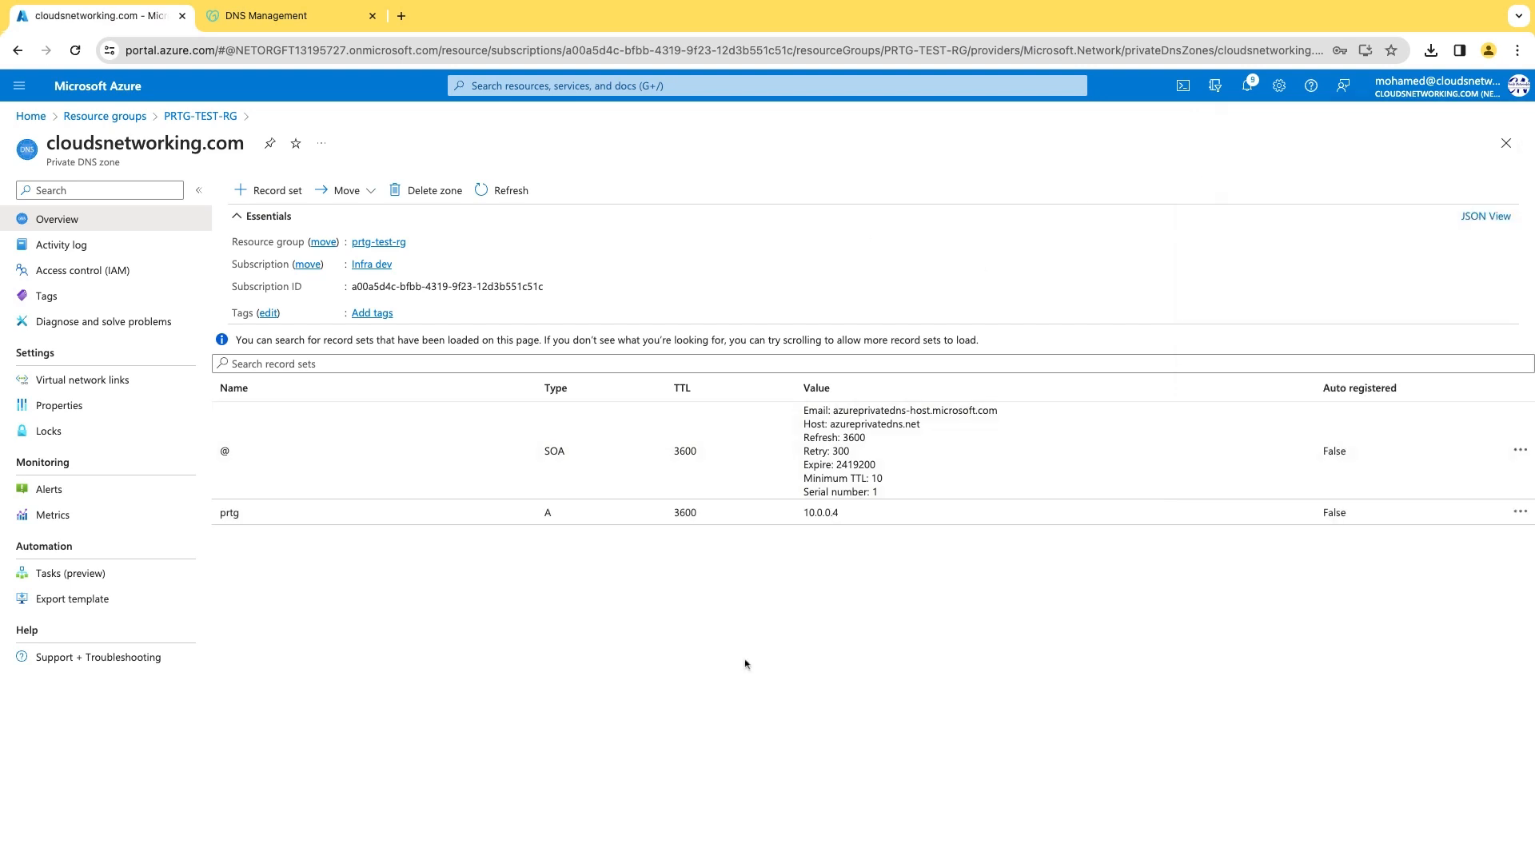
click(21, 85)
click(68, 401)
Copy PRTG-VM's public IP address and load it in a new browser tab.
click(62, 312)
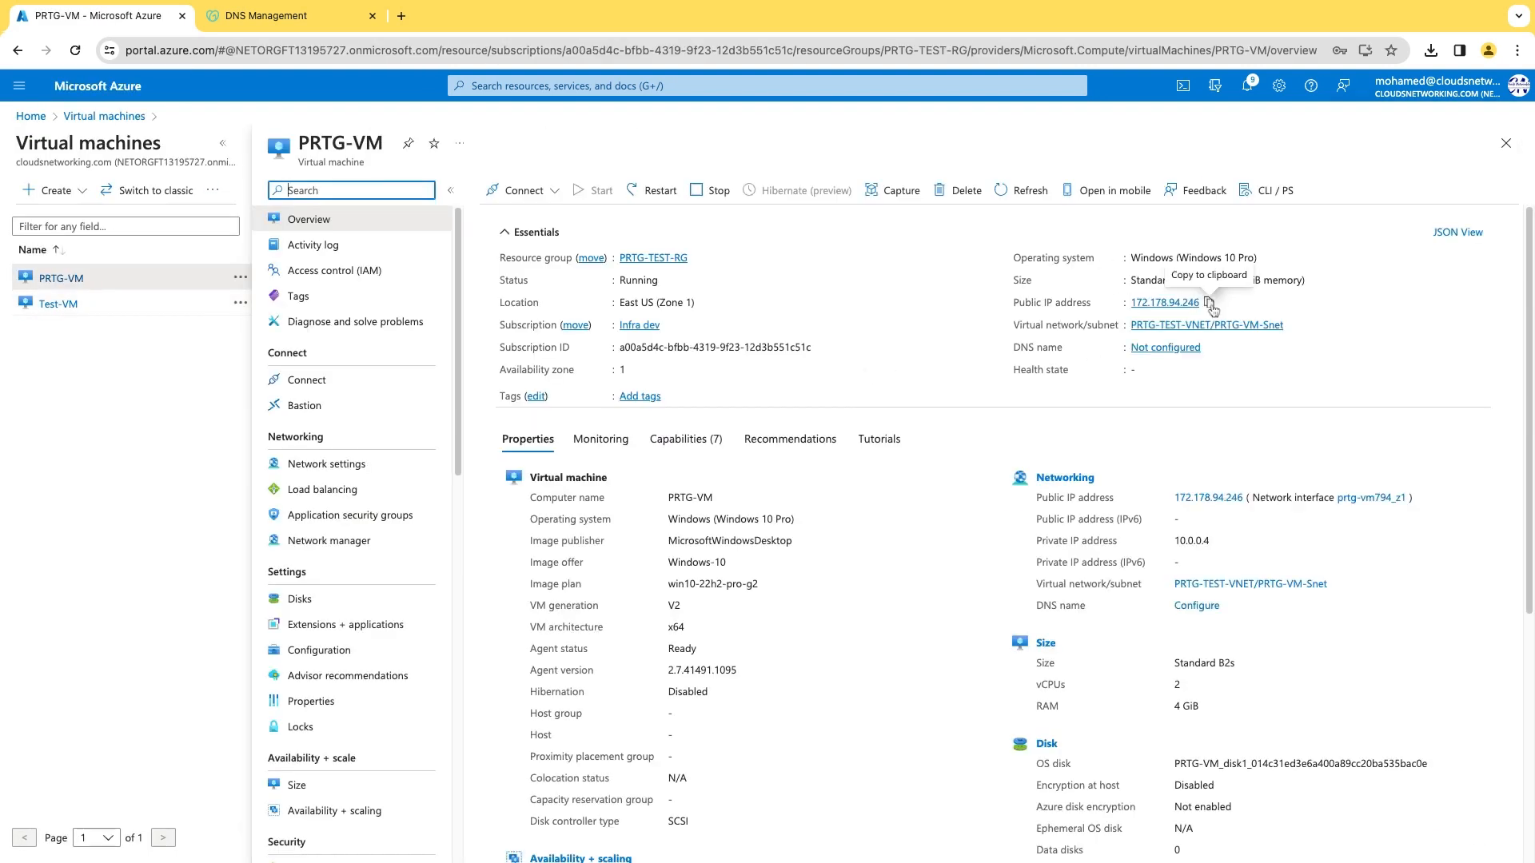
click(1216, 303)
key(ctrl+t)
text(172.178.94.246)
key(Return)
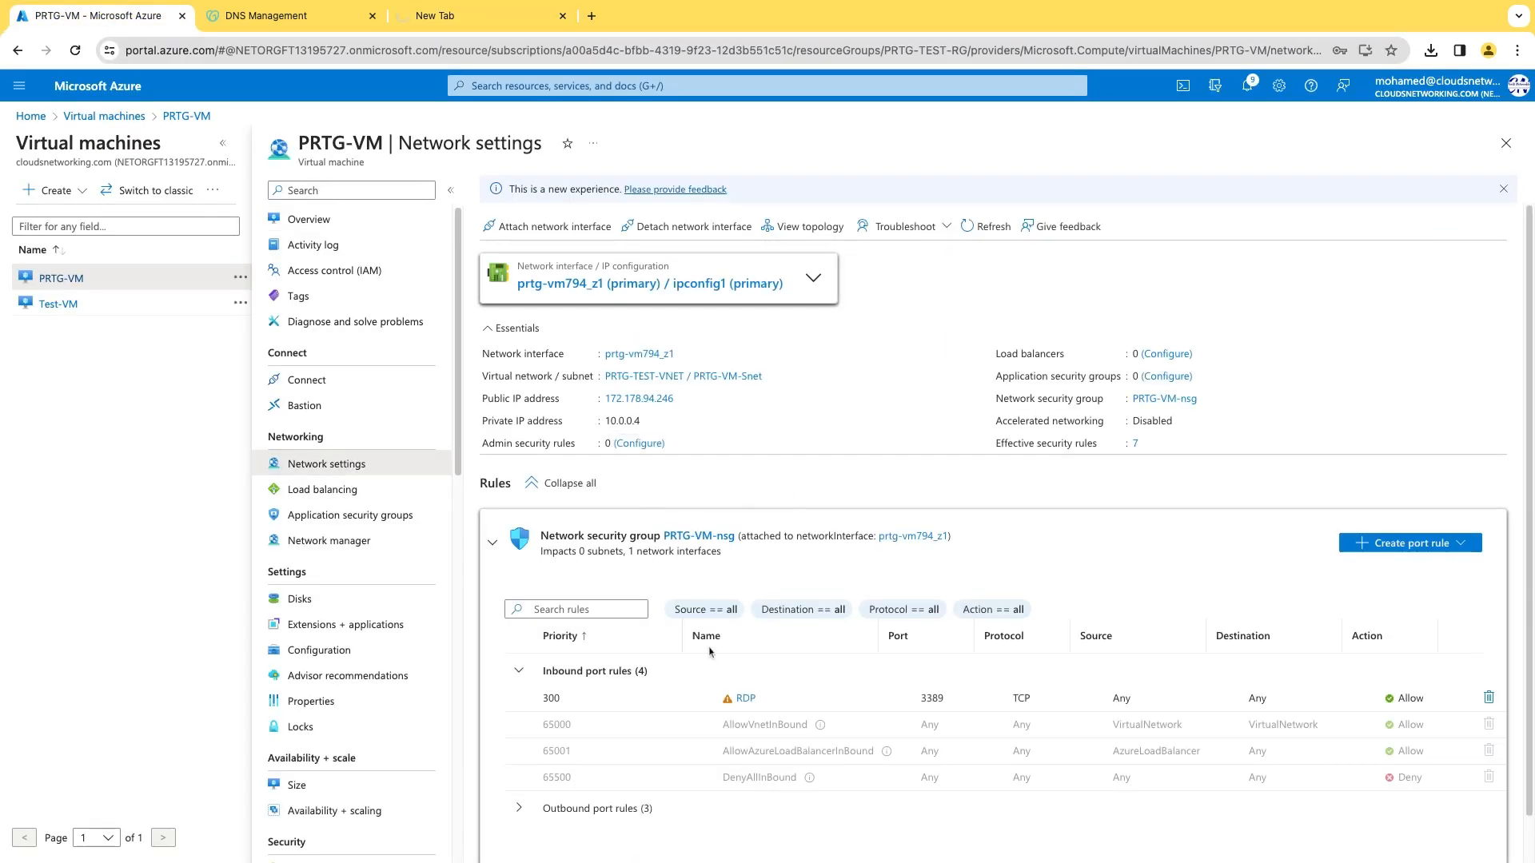
Add an inbound port rule on PRTG-VM for destination port 443 with source Any.
click(1423, 540)
click(1391, 565)
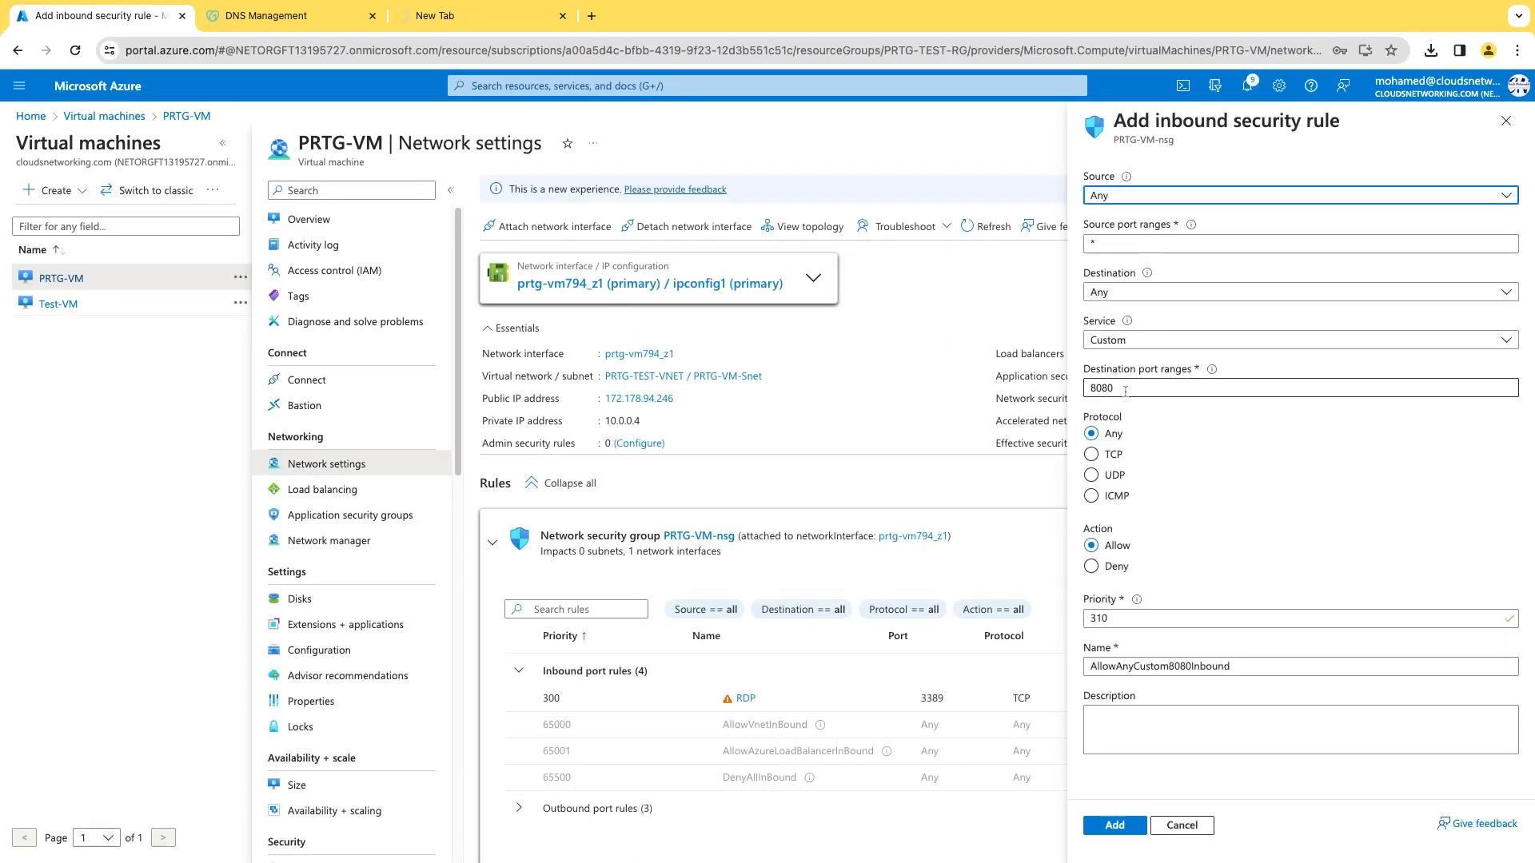
double_click(1119, 390)
text(443)
click(1270, 200)
click(1237, 198)
click(1116, 827)
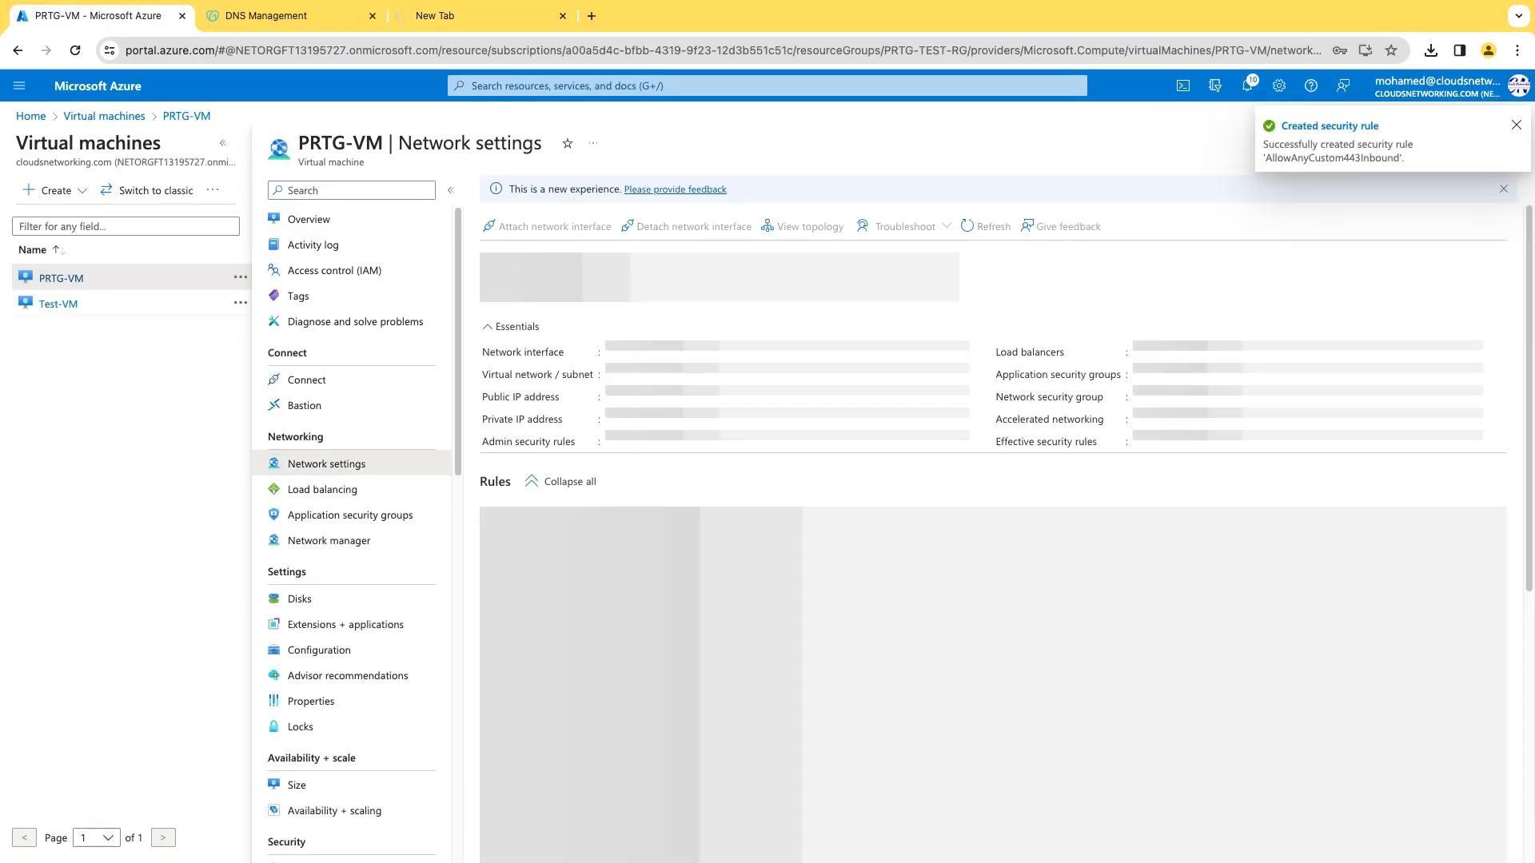
click(478, 21)
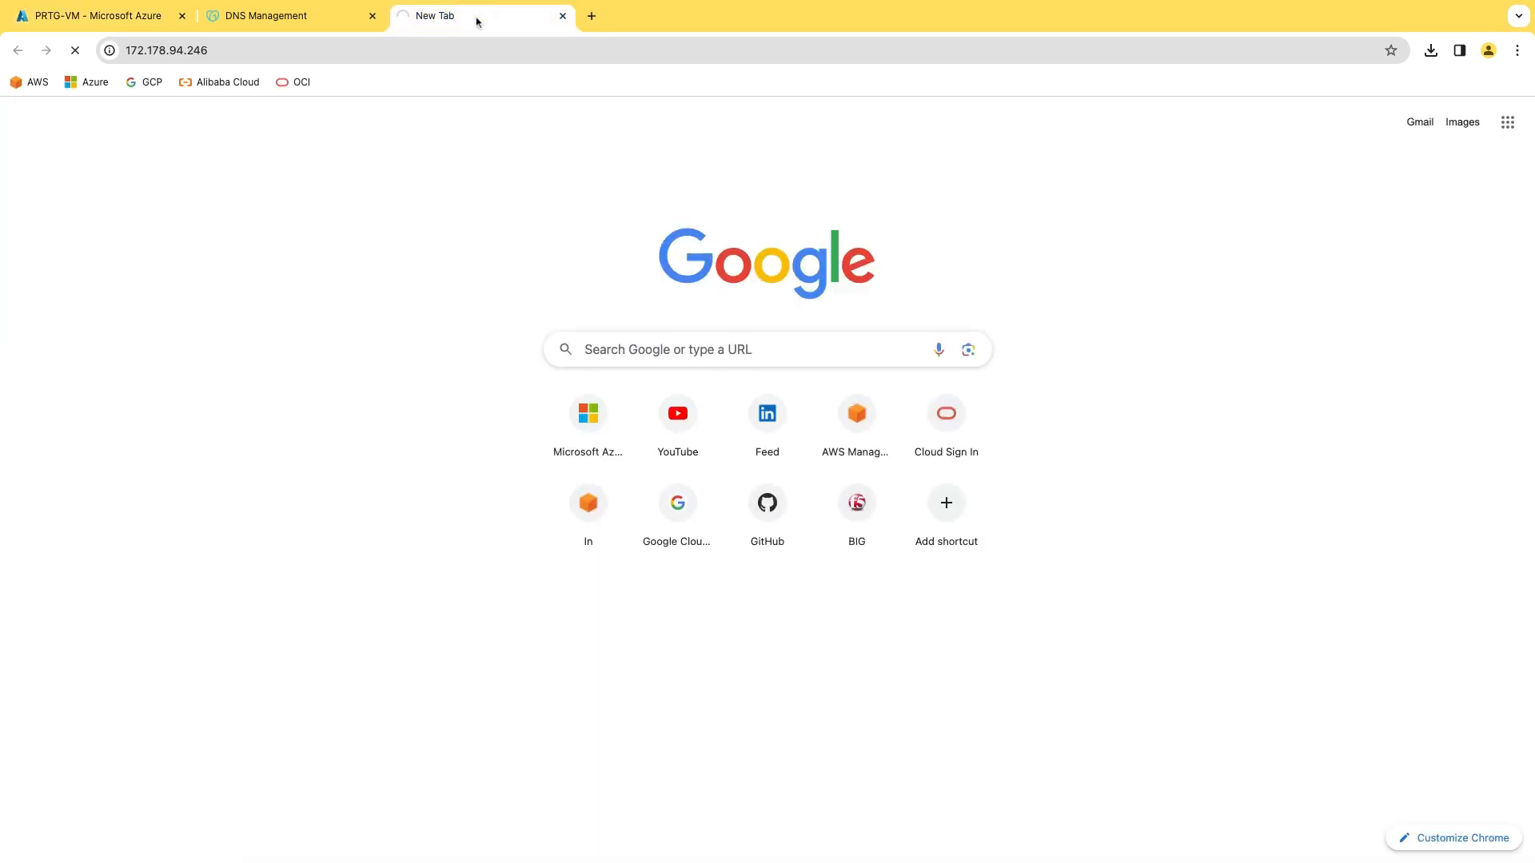
key(super+l)
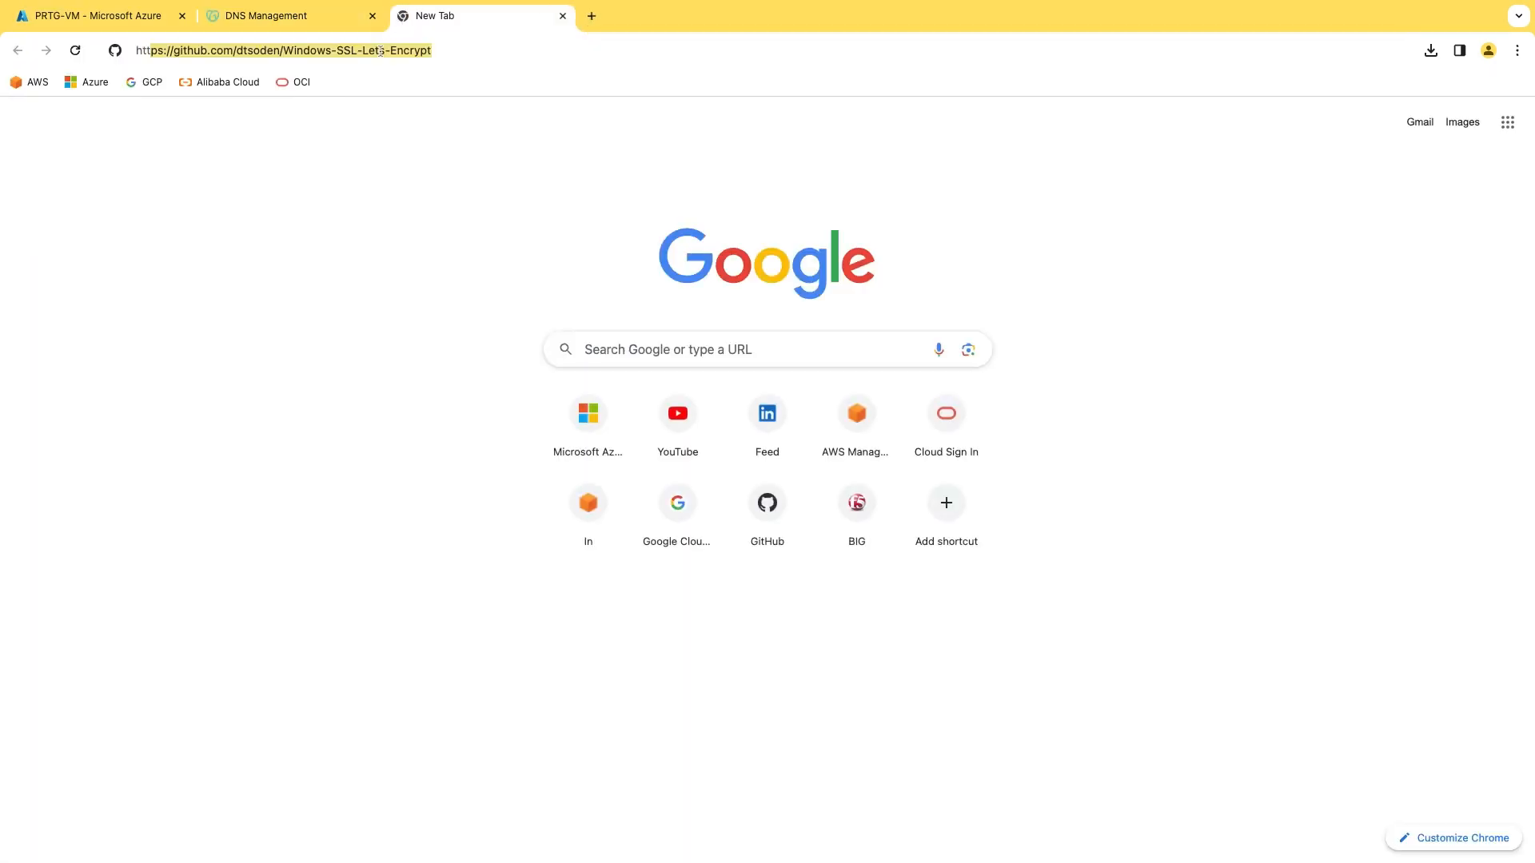
text(https://prtg.cloudsnetworking)
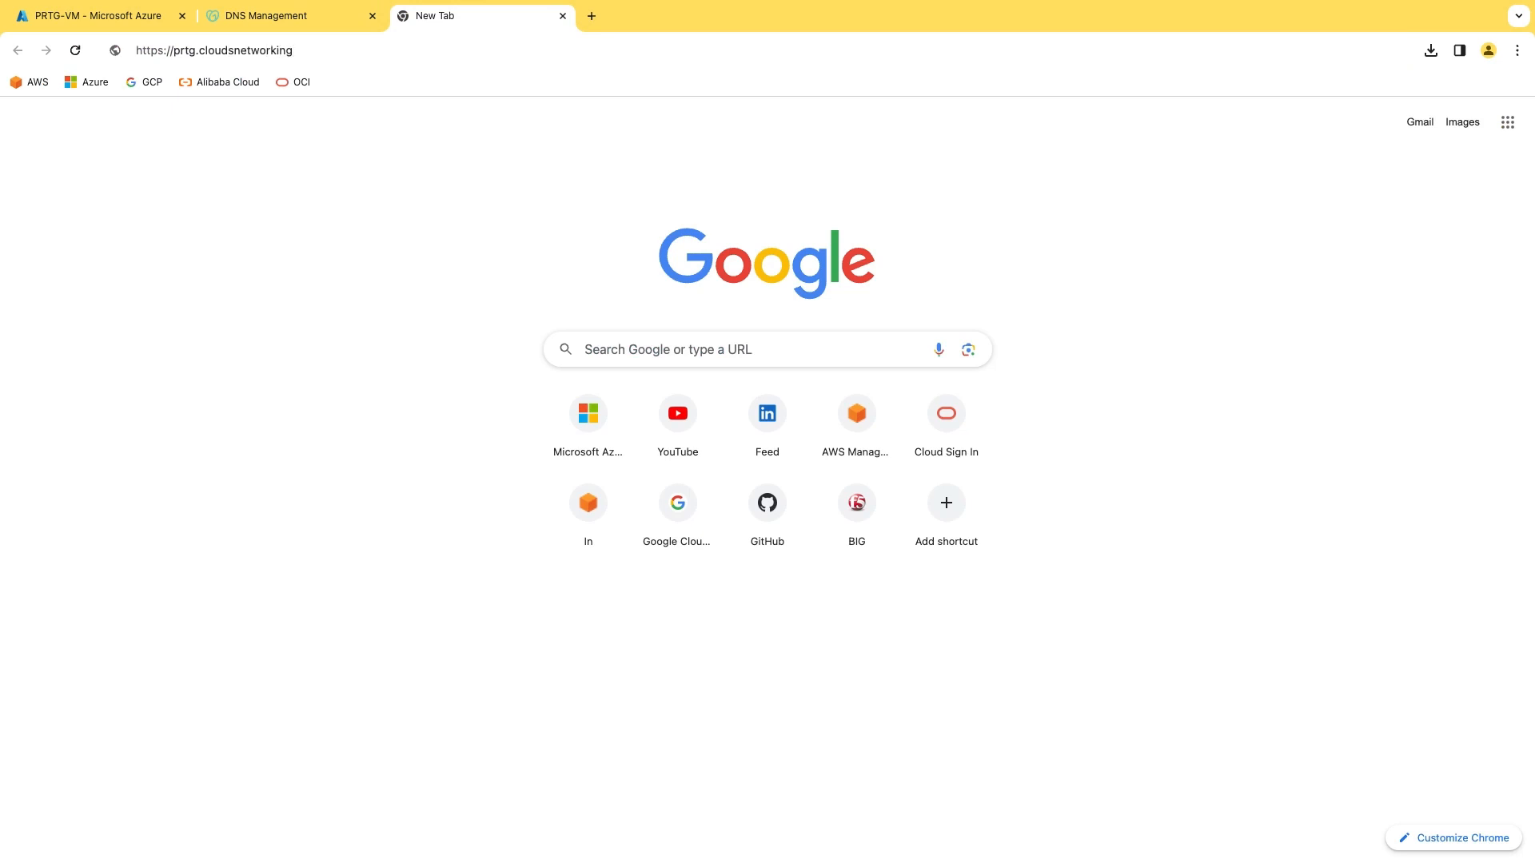
text(.com)
key(Return)
click(540, 502)
click(560, 632)
key(ctrl+t)
text(htt)
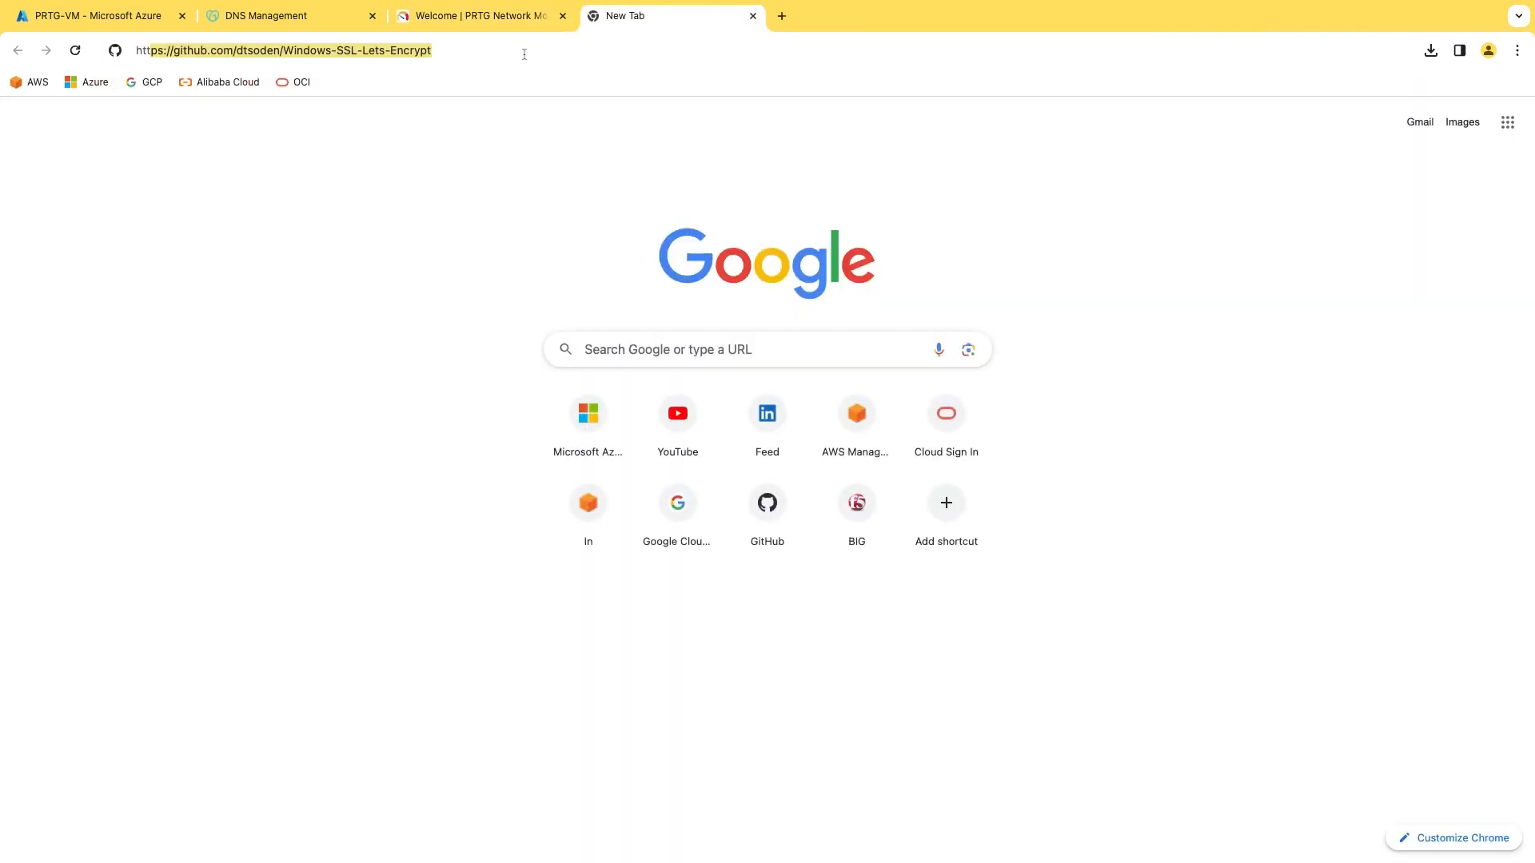
text(ps//172.178.94.246/)
key(Return)
key(super+l)
key(Return)
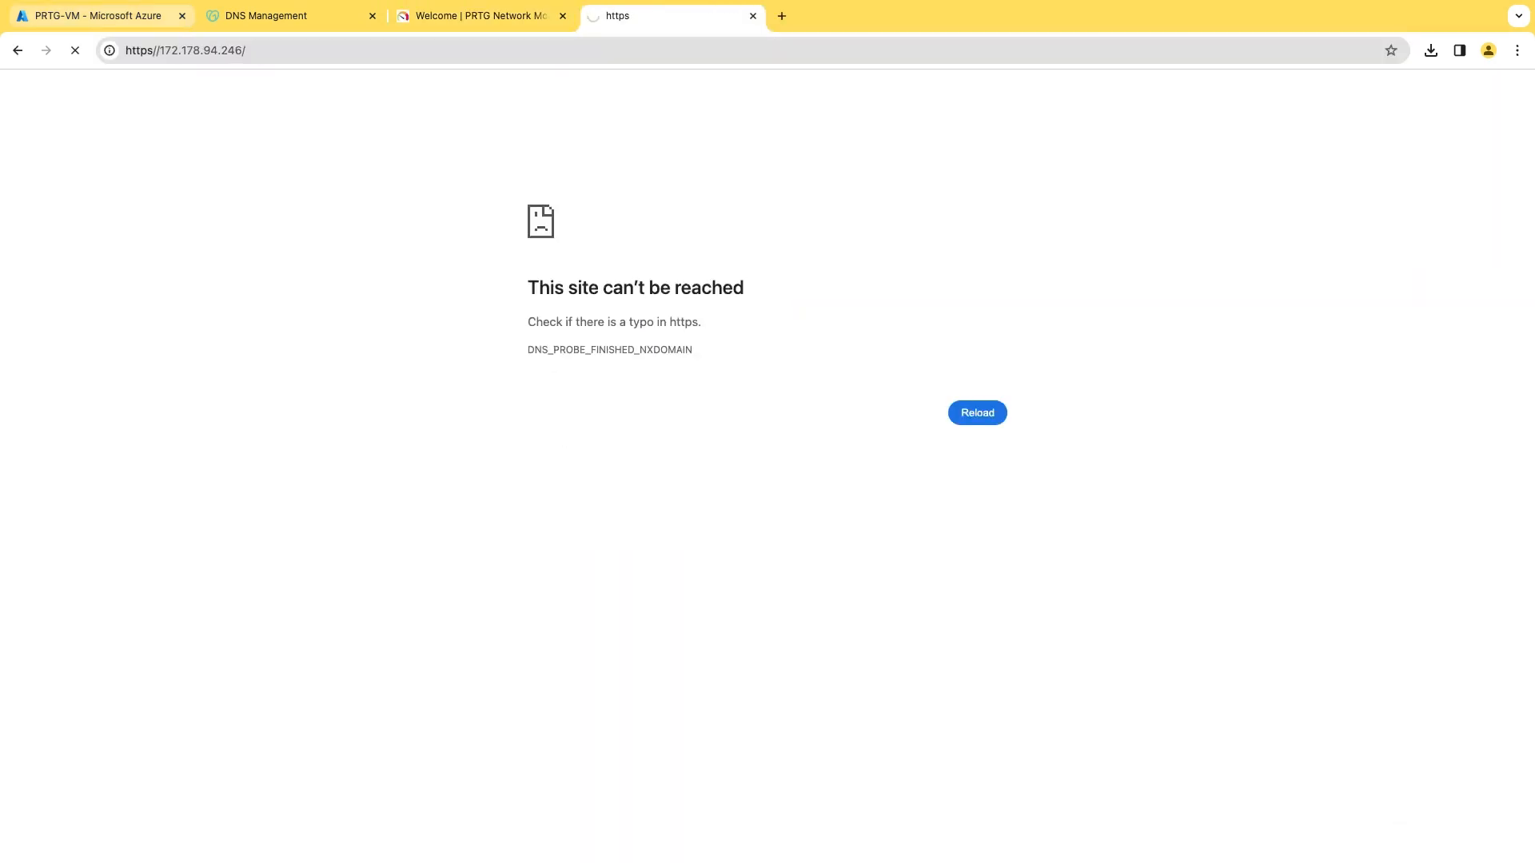
click(540, 505)
click(559, 626)
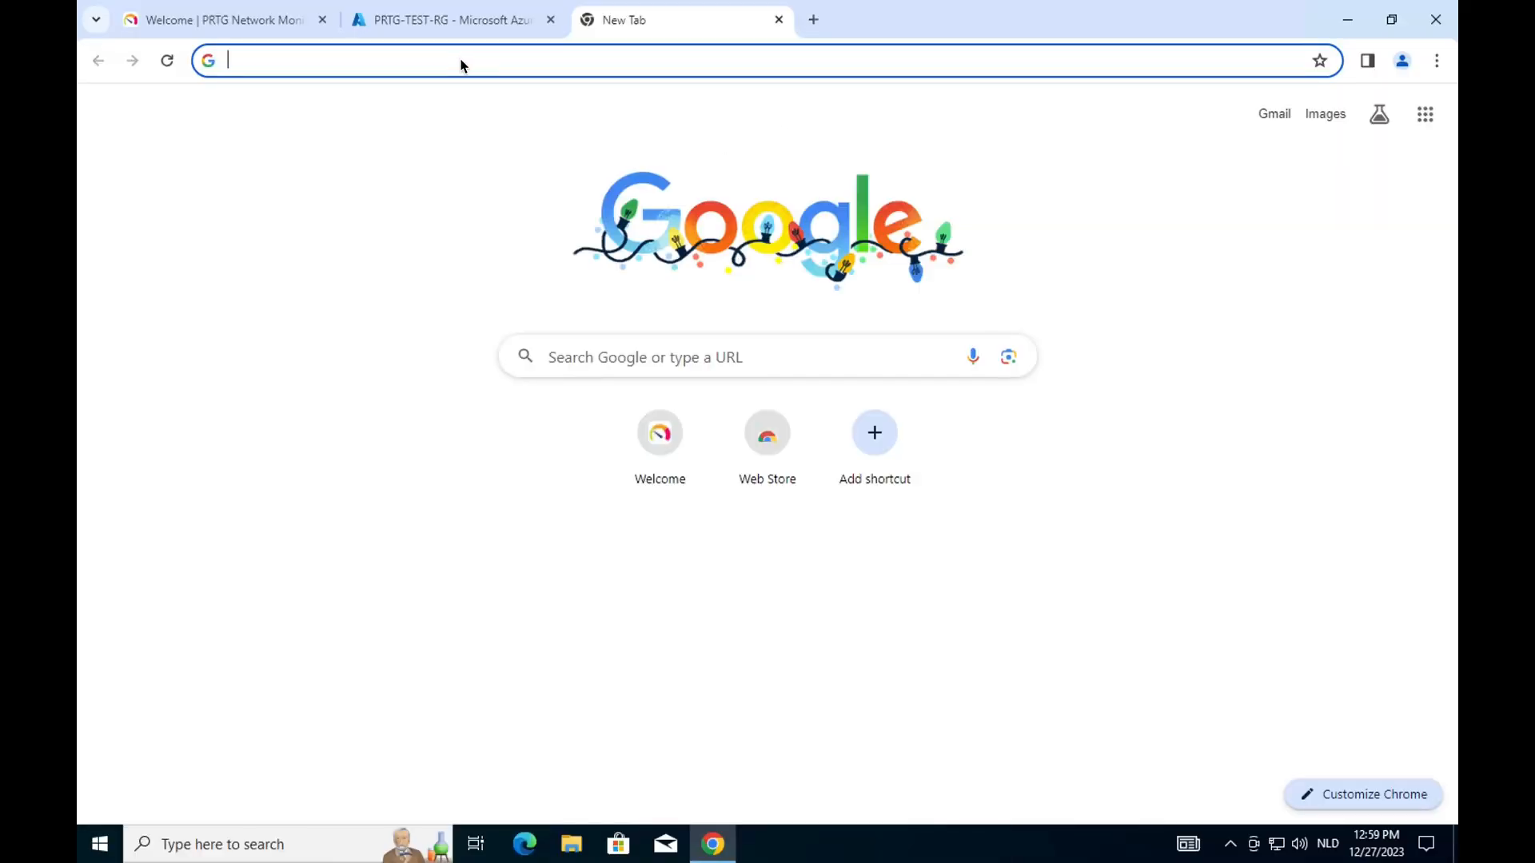
Download the Windows-SSL-Lets-Encrypt GitHub repository as a ZIP and show it in its folder.
text(https://github.com/dtsoden/Windows-SSL-Lets-Encrypt)
key(Return)
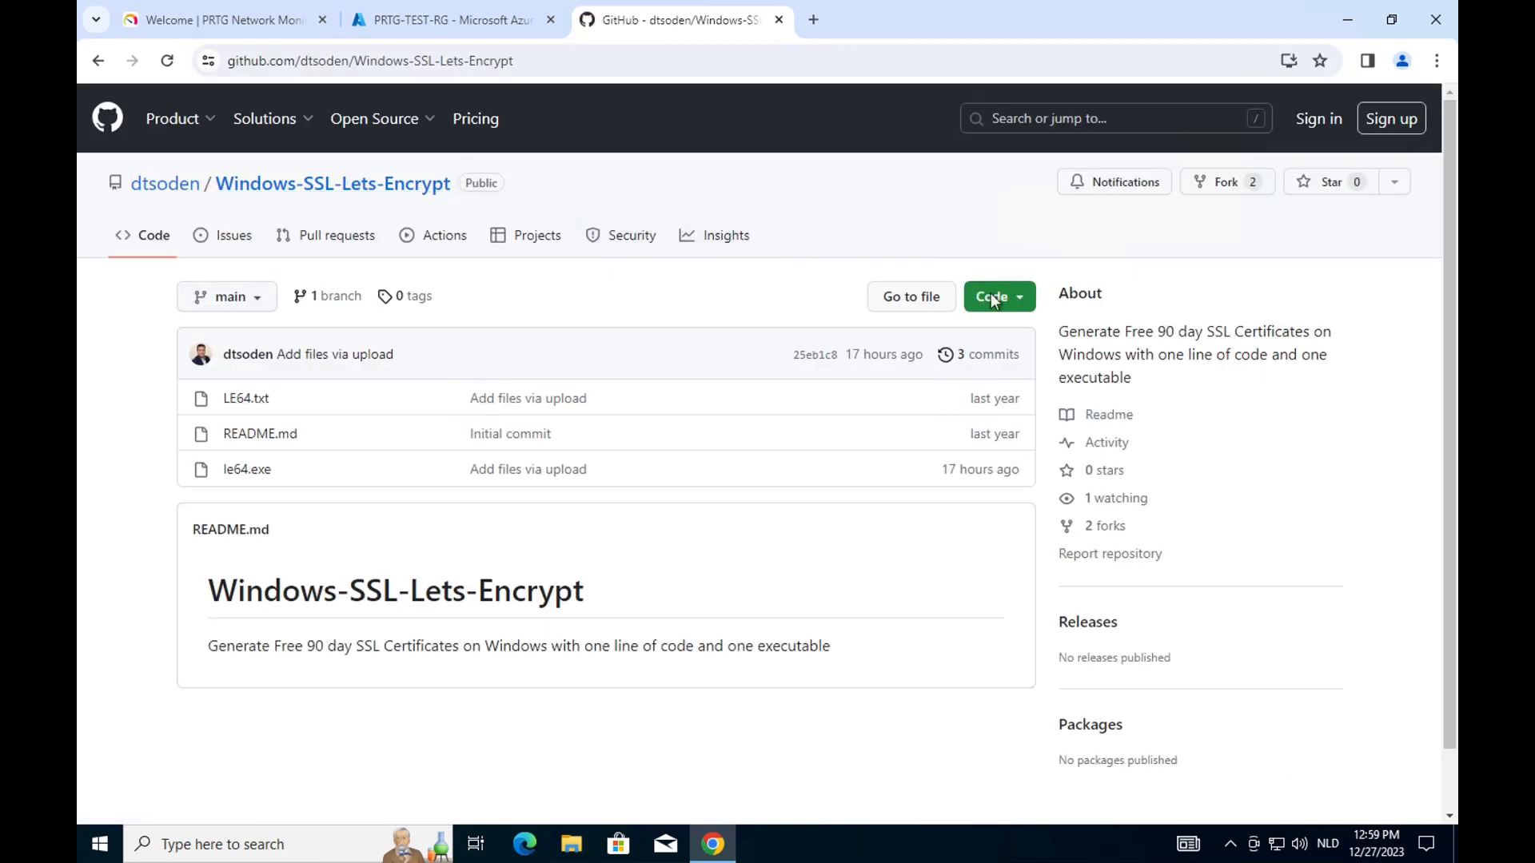
click(1000, 296)
click(735, 601)
click(1333, 61)
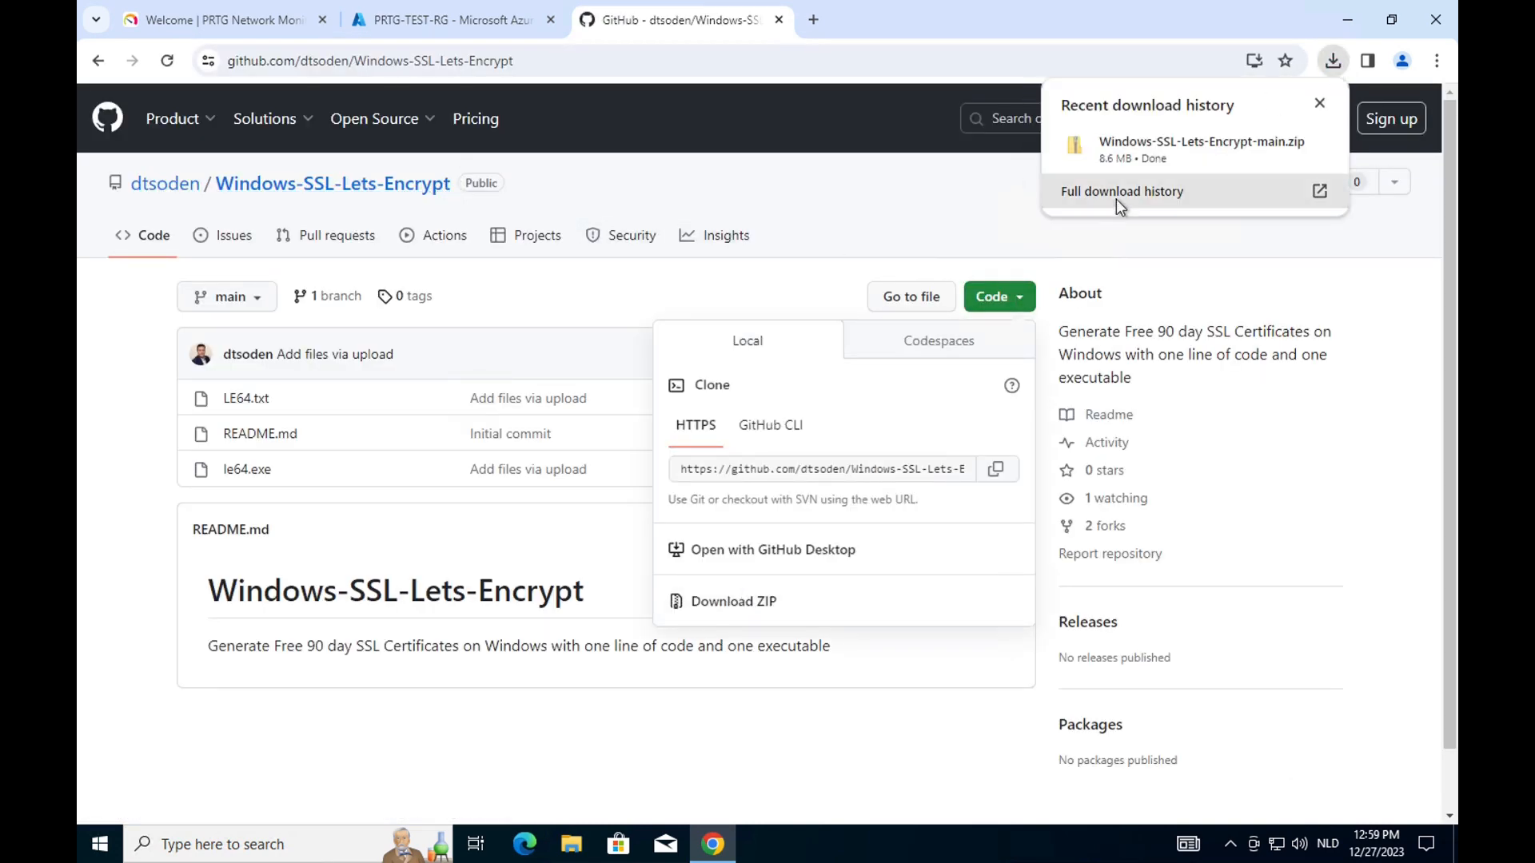
click(1123, 192)
click(582, 292)
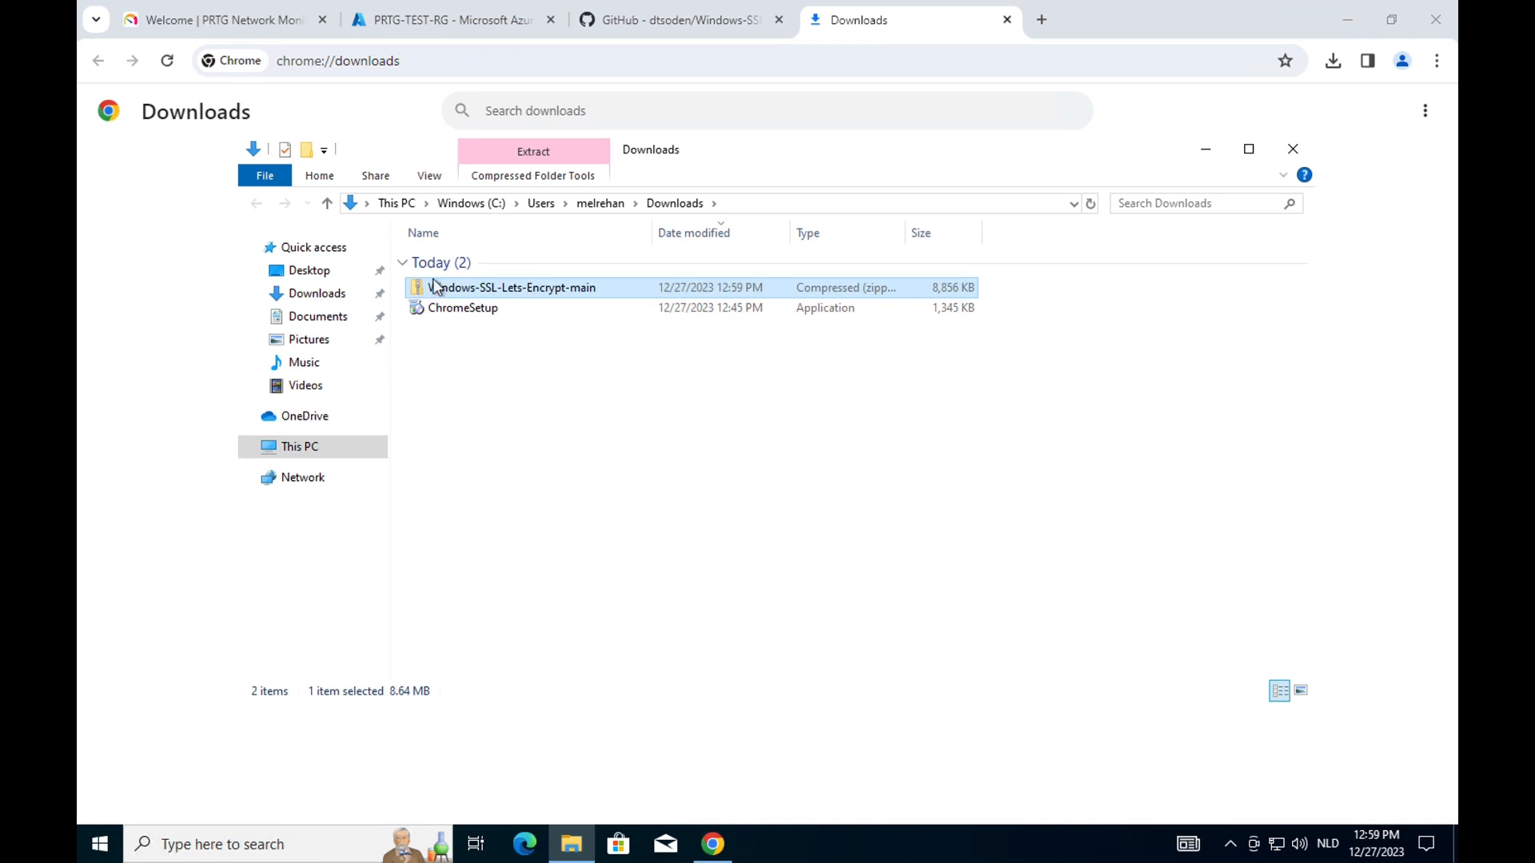
Extract the downloaded Windows-SSL-Lets-Encrypt-main ZIP into Downloads.
click(317, 316)
click(318, 293)
right_click(463, 284)
click(520, 347)
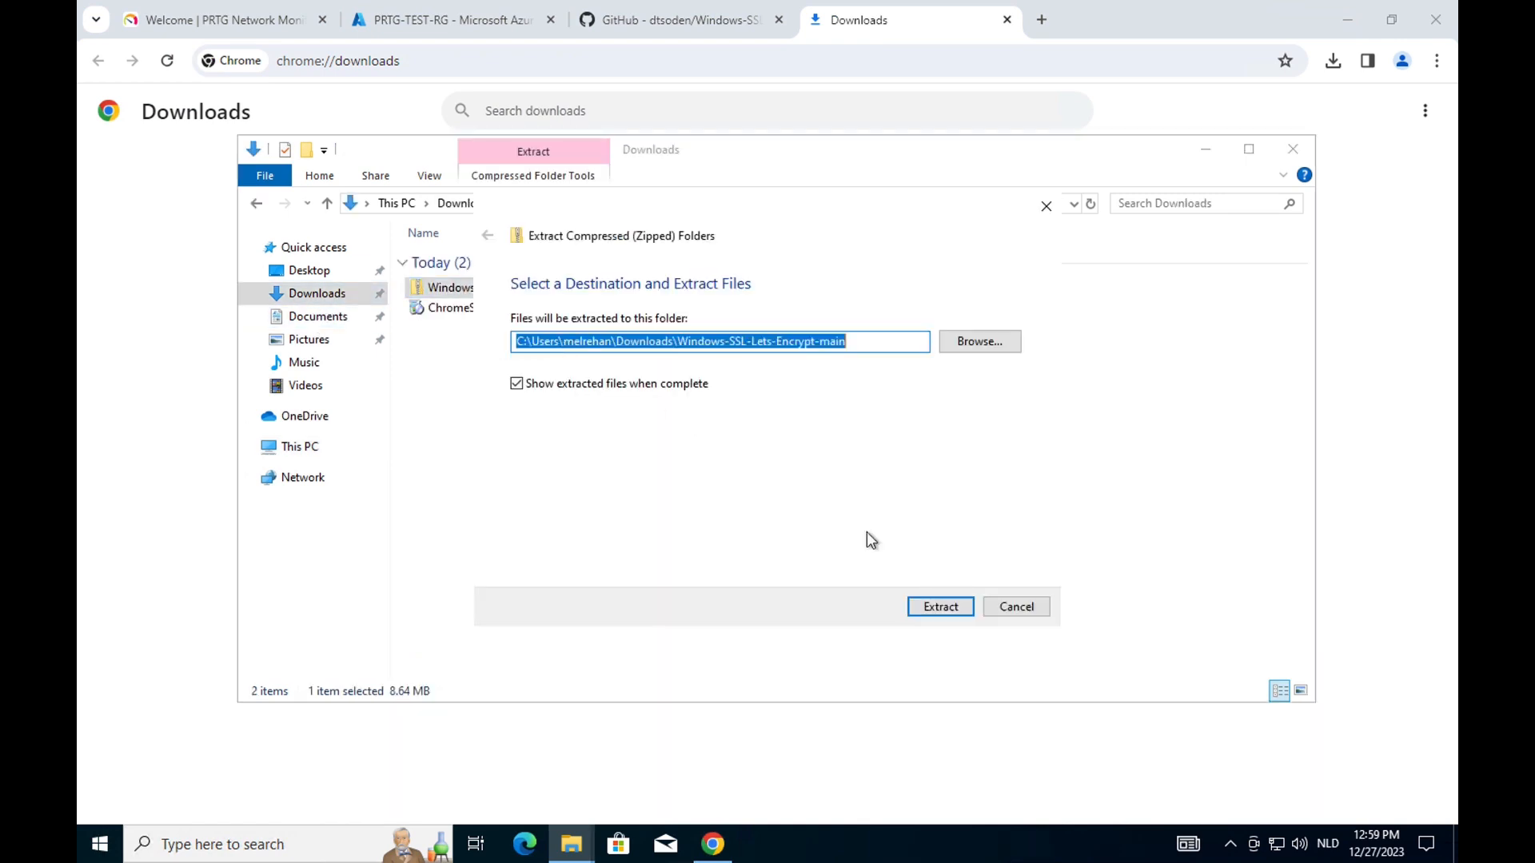
click(935, 608)
Paste the extracted Windows-SSL-Lets-Encrypt-main folder into Documents and open it.
double_click(580, 286)
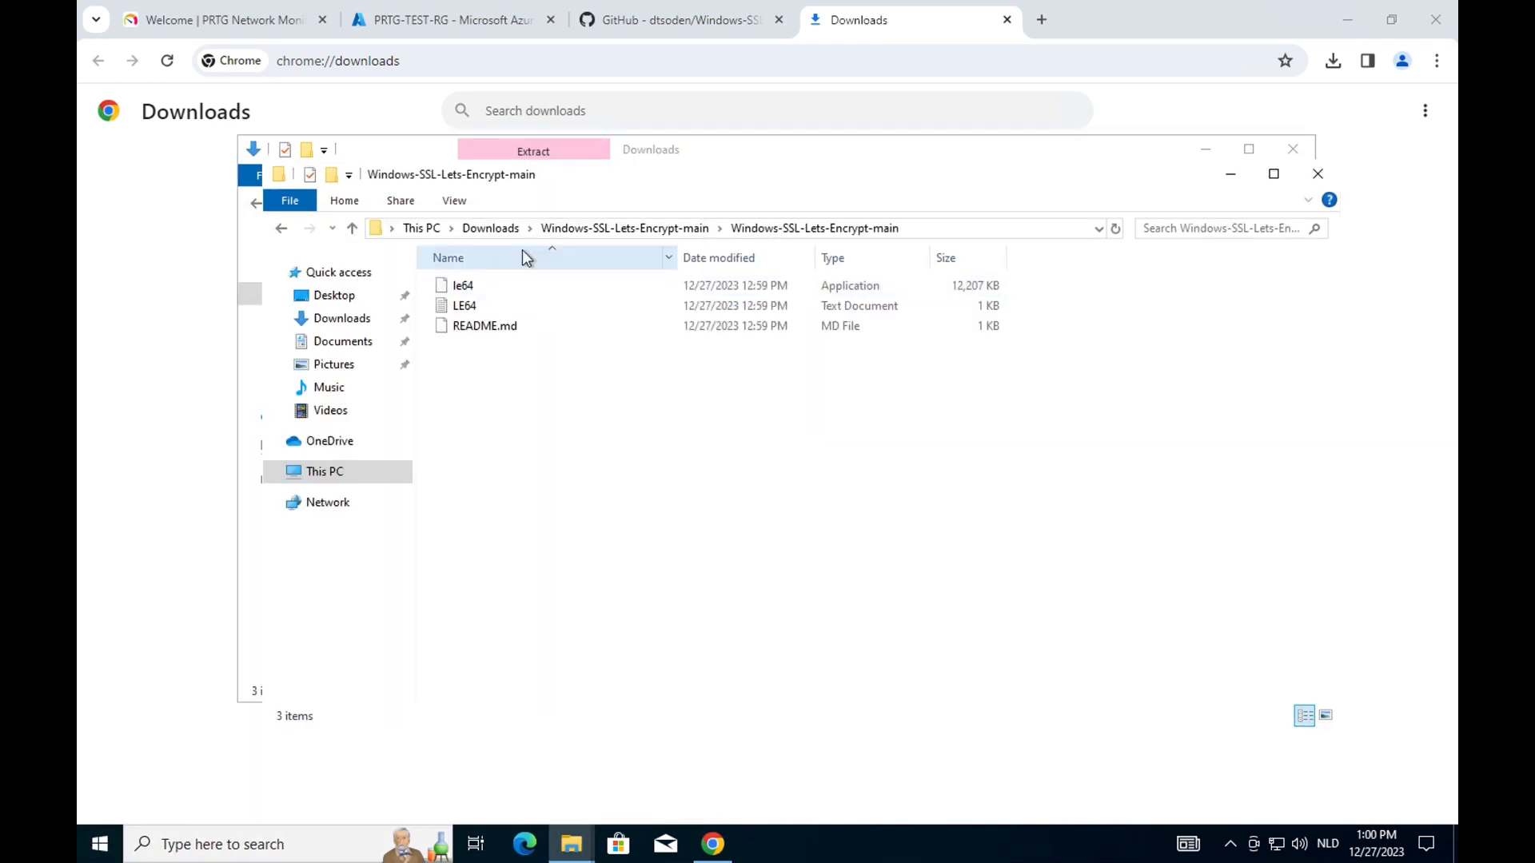
click(664, 228)
click(343, 341)
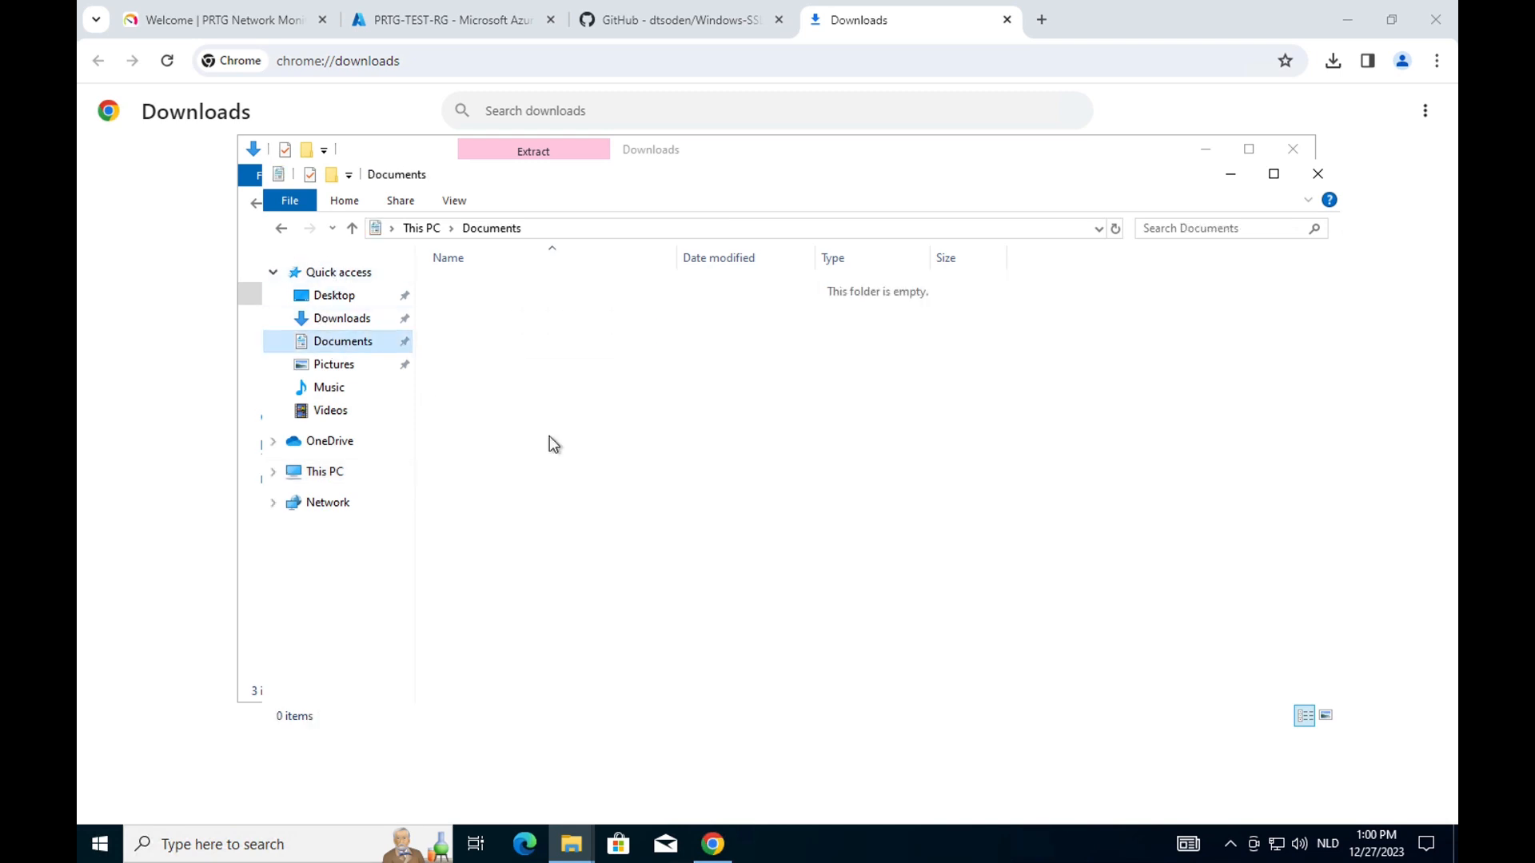
key(ctrl+v)
click(1273, 174)
double_click(394, 124)
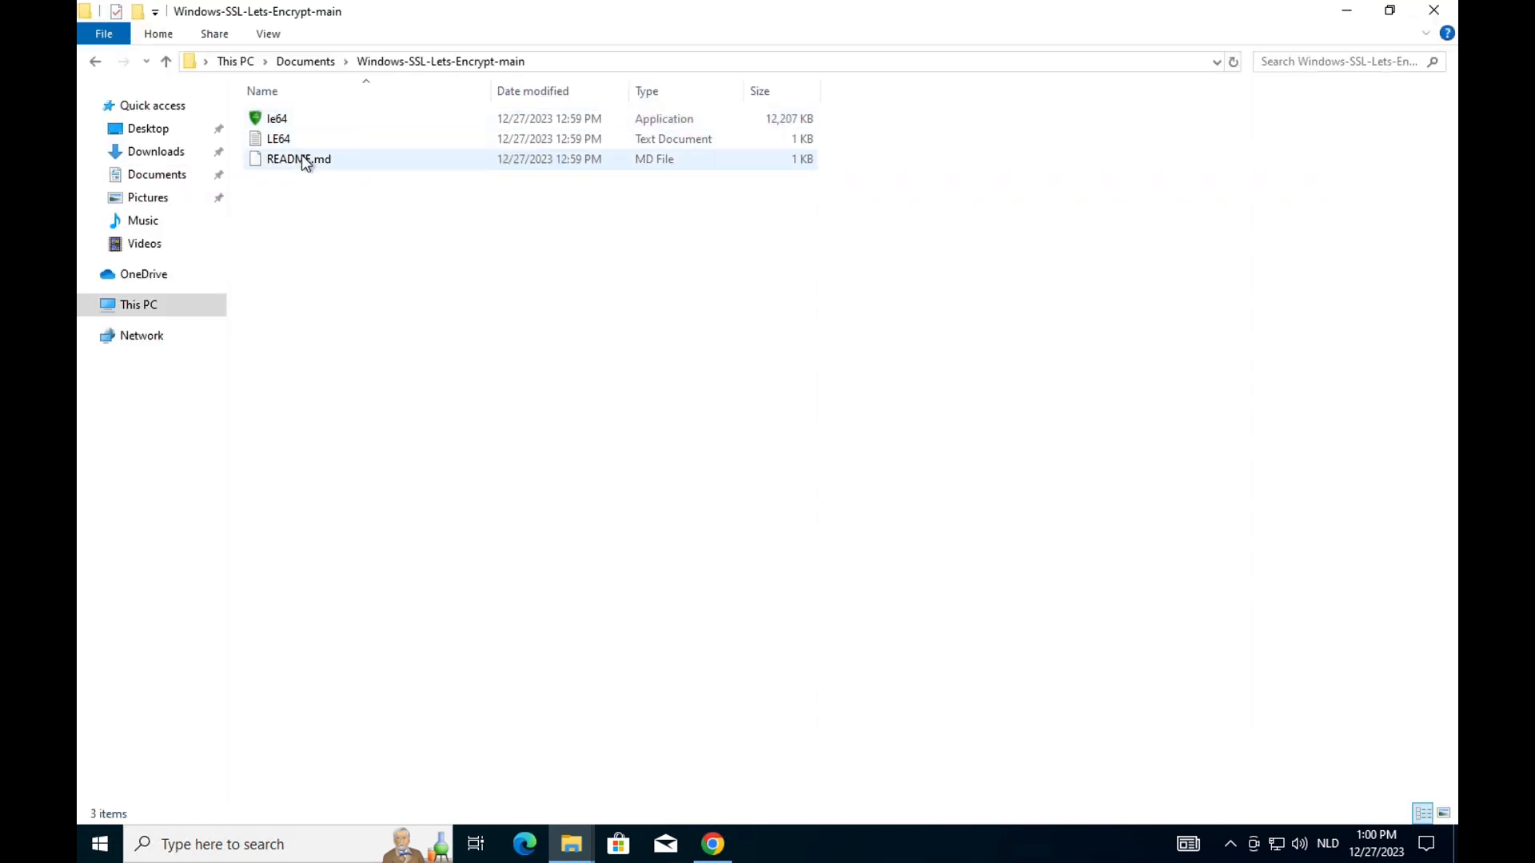
Open LE64 in Notepad and split each command option onto its own line.
double_click(279, 139)
click(1115, 92)
key(Return)
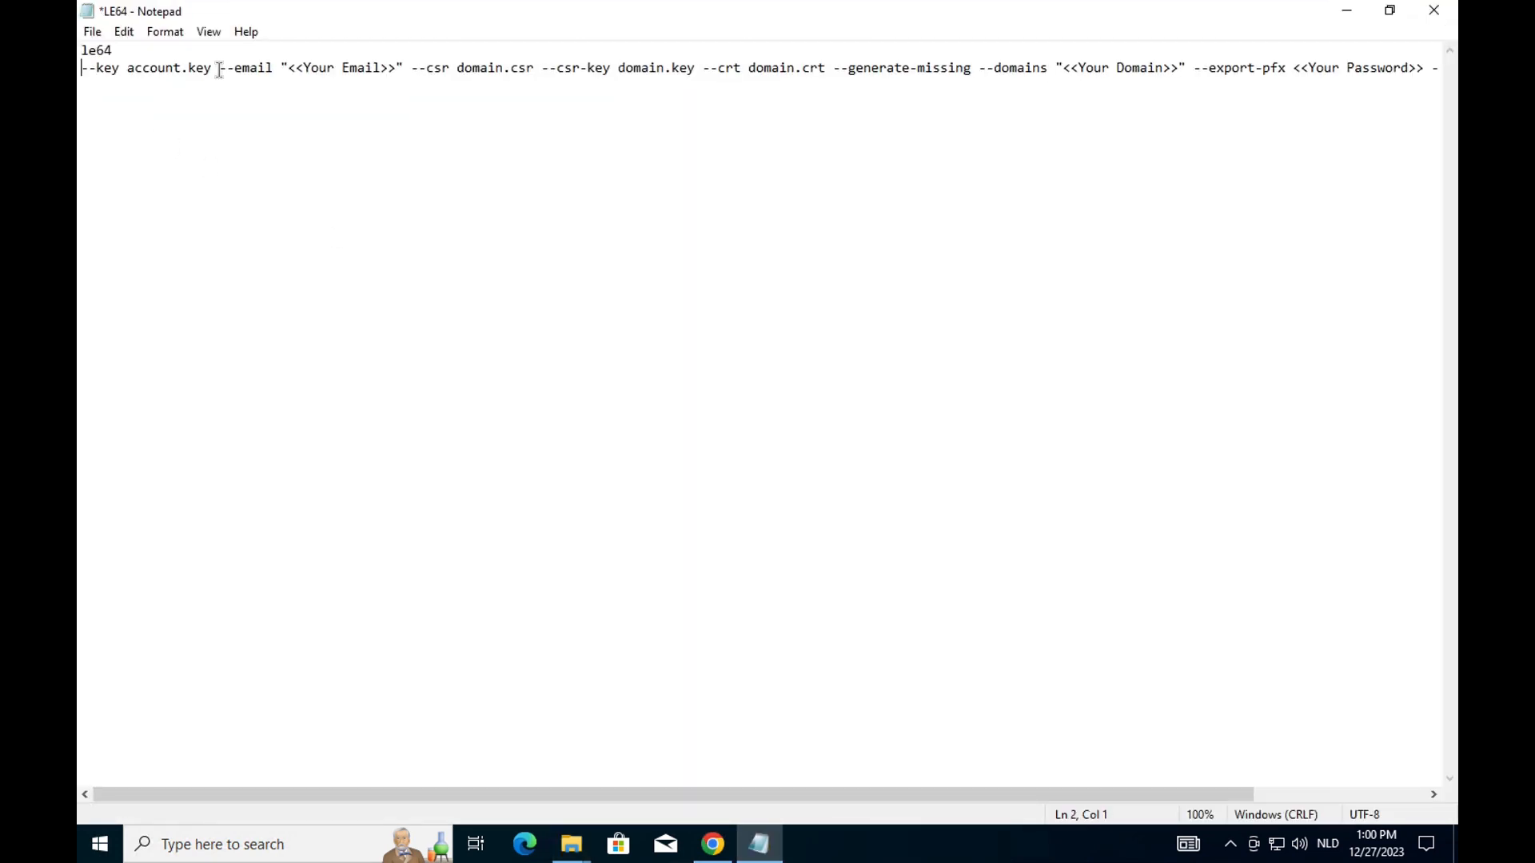
click(219, 68)
key(Return)
click(274, 85)
key(Return)
click(214, 102)
key(Return)
key(Return)
click(211, 136)
key(Return)
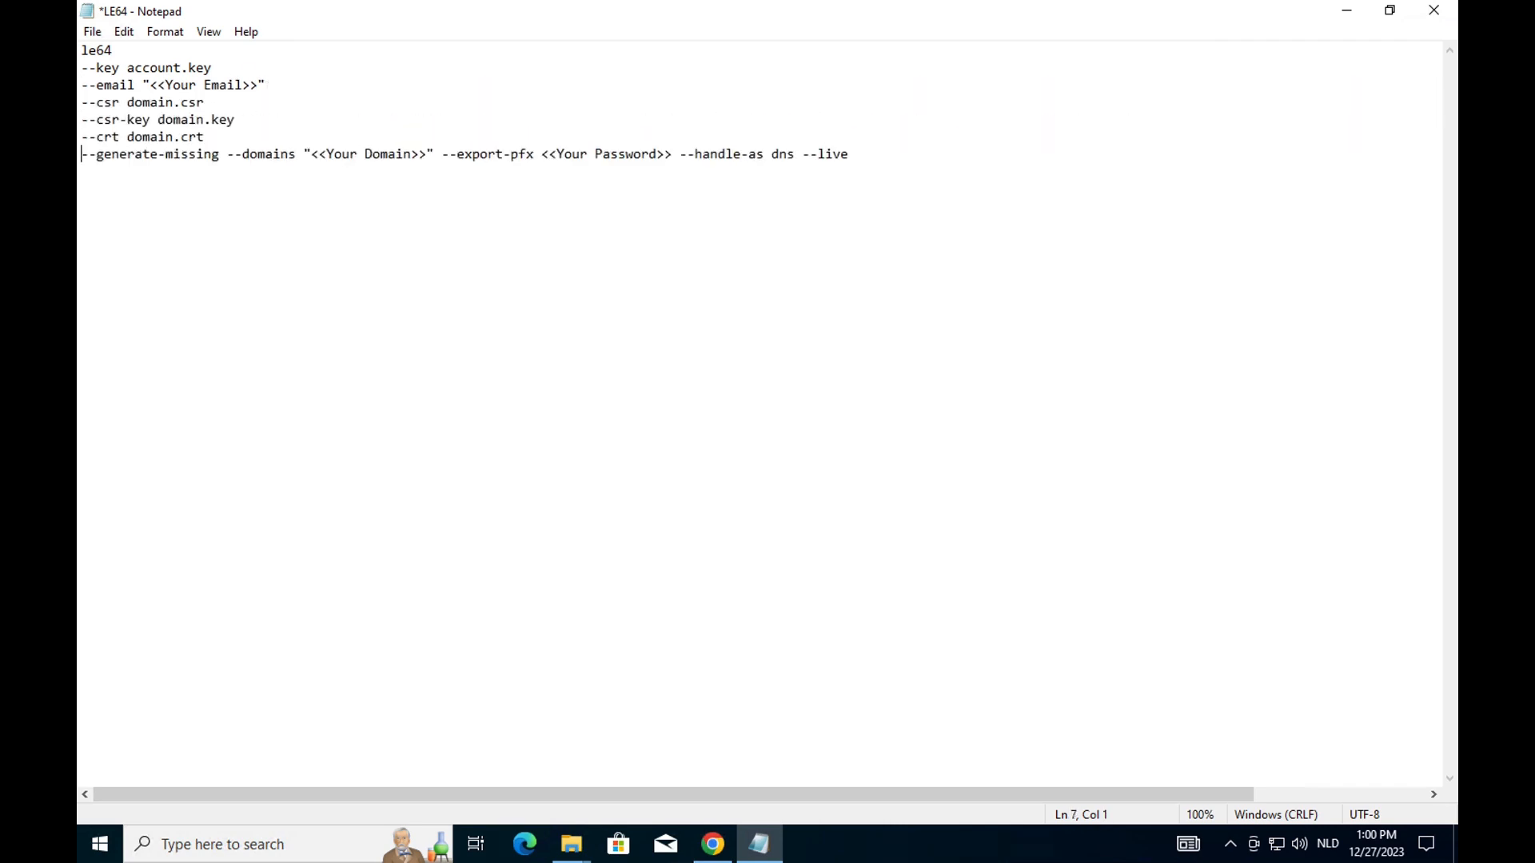
click(227, 154)
key(Return)
click(294, 171)
key(Return)
click(318, 190)
key(Return)
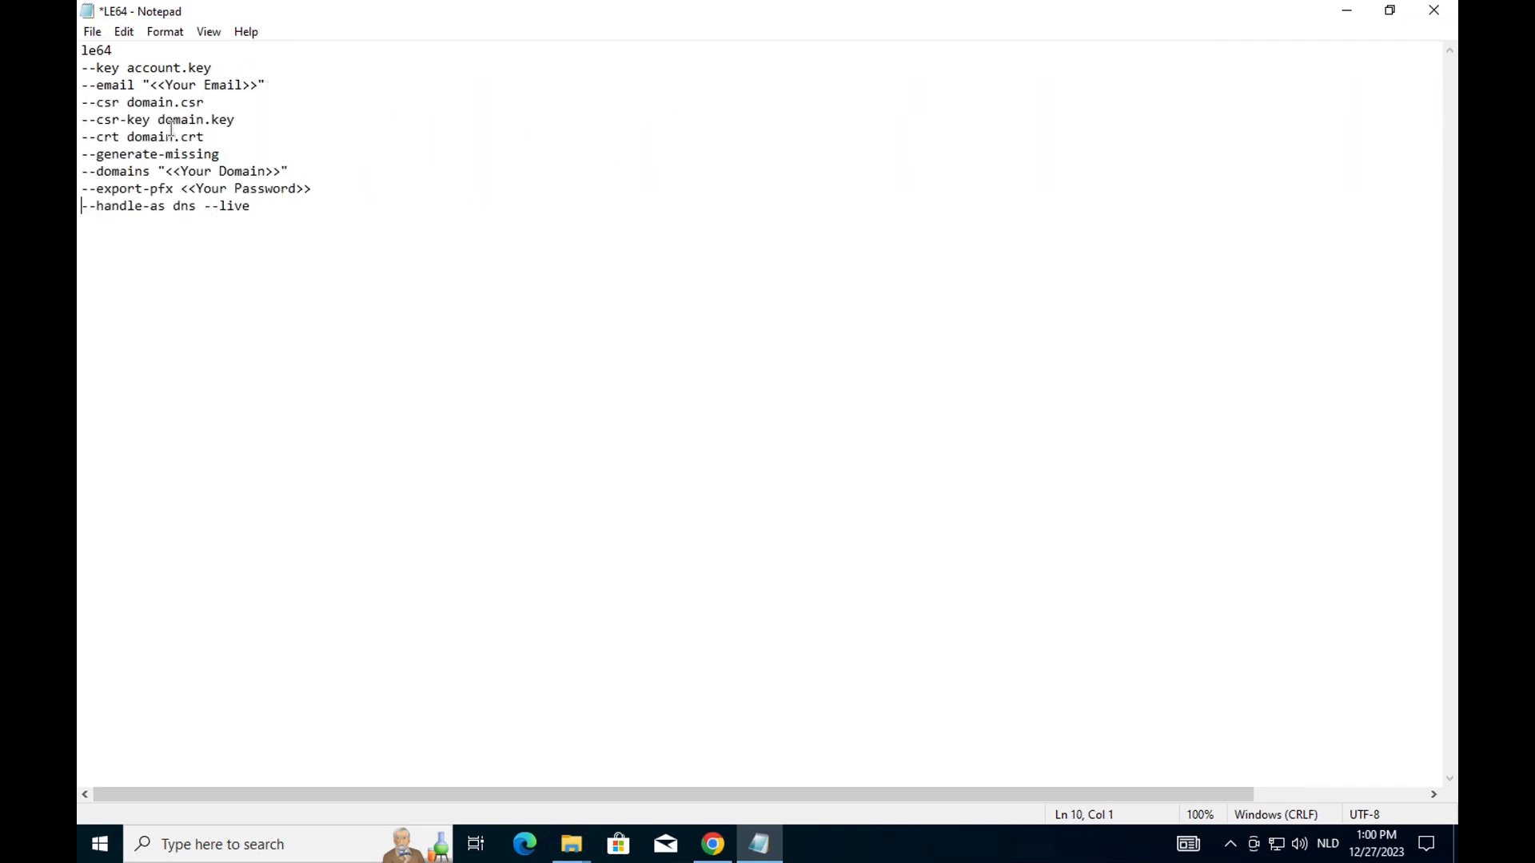
Replace the placeholders with the contact e-mail, domain prtg.cloudsnetworking.com and the PFX export password.
drag(262, 85, 150, 85)
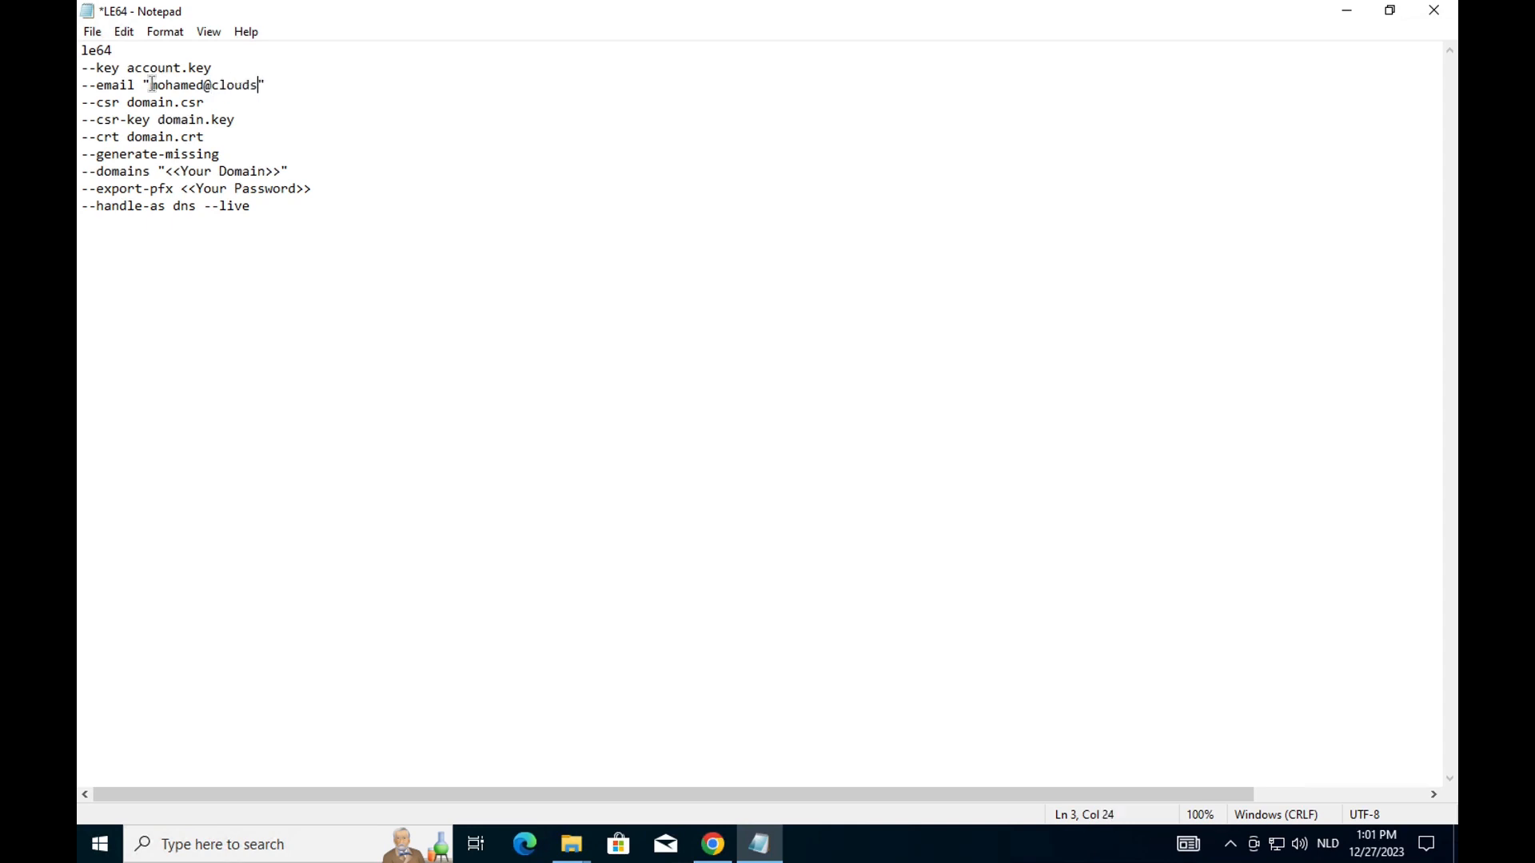
drag(283, 172, 163, 172)
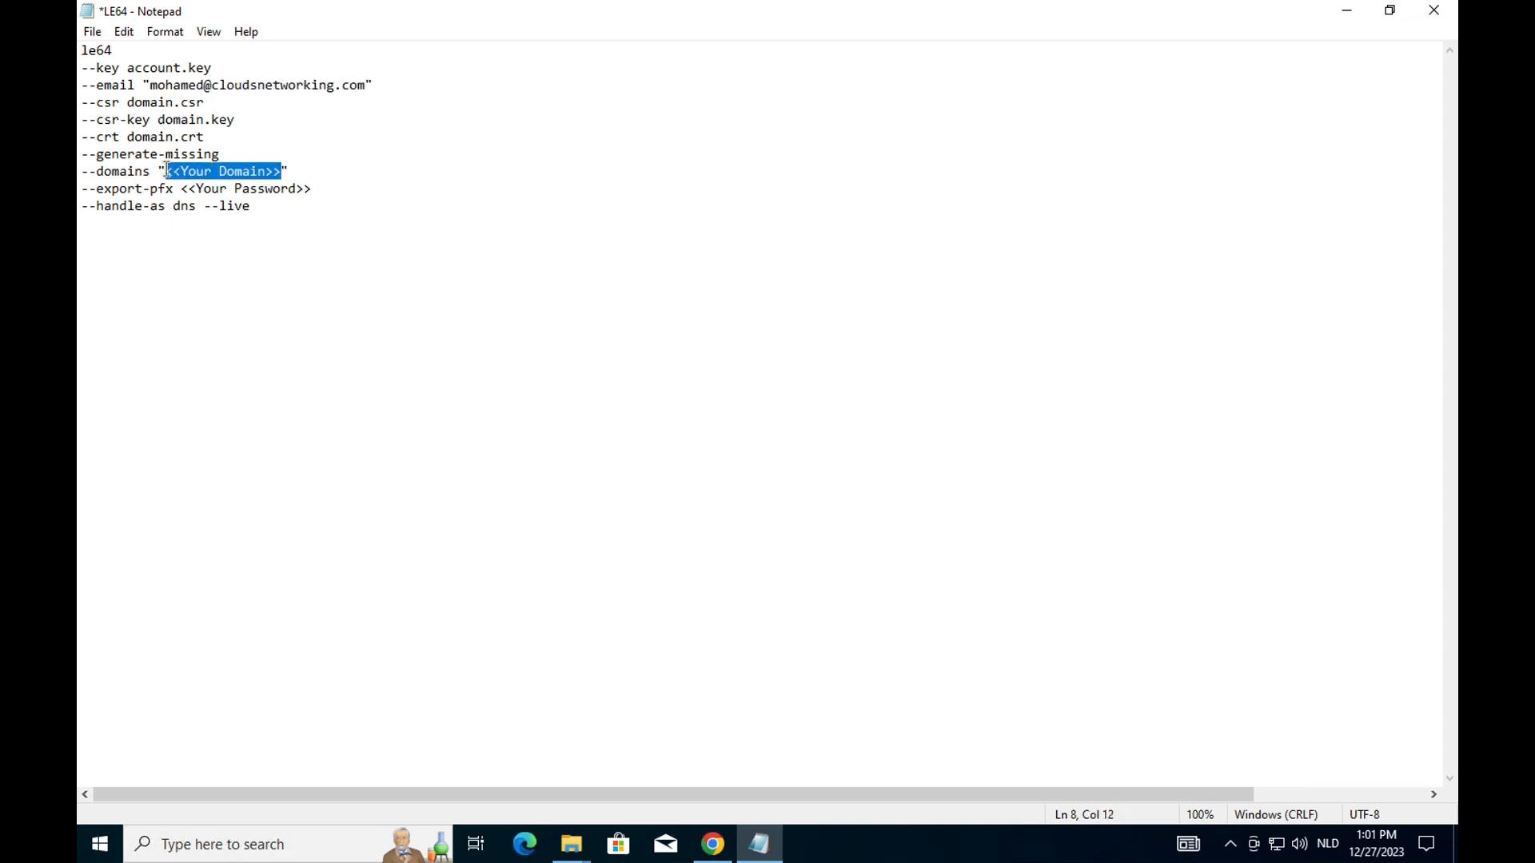
text(prtg.cloudsnetworking.c)
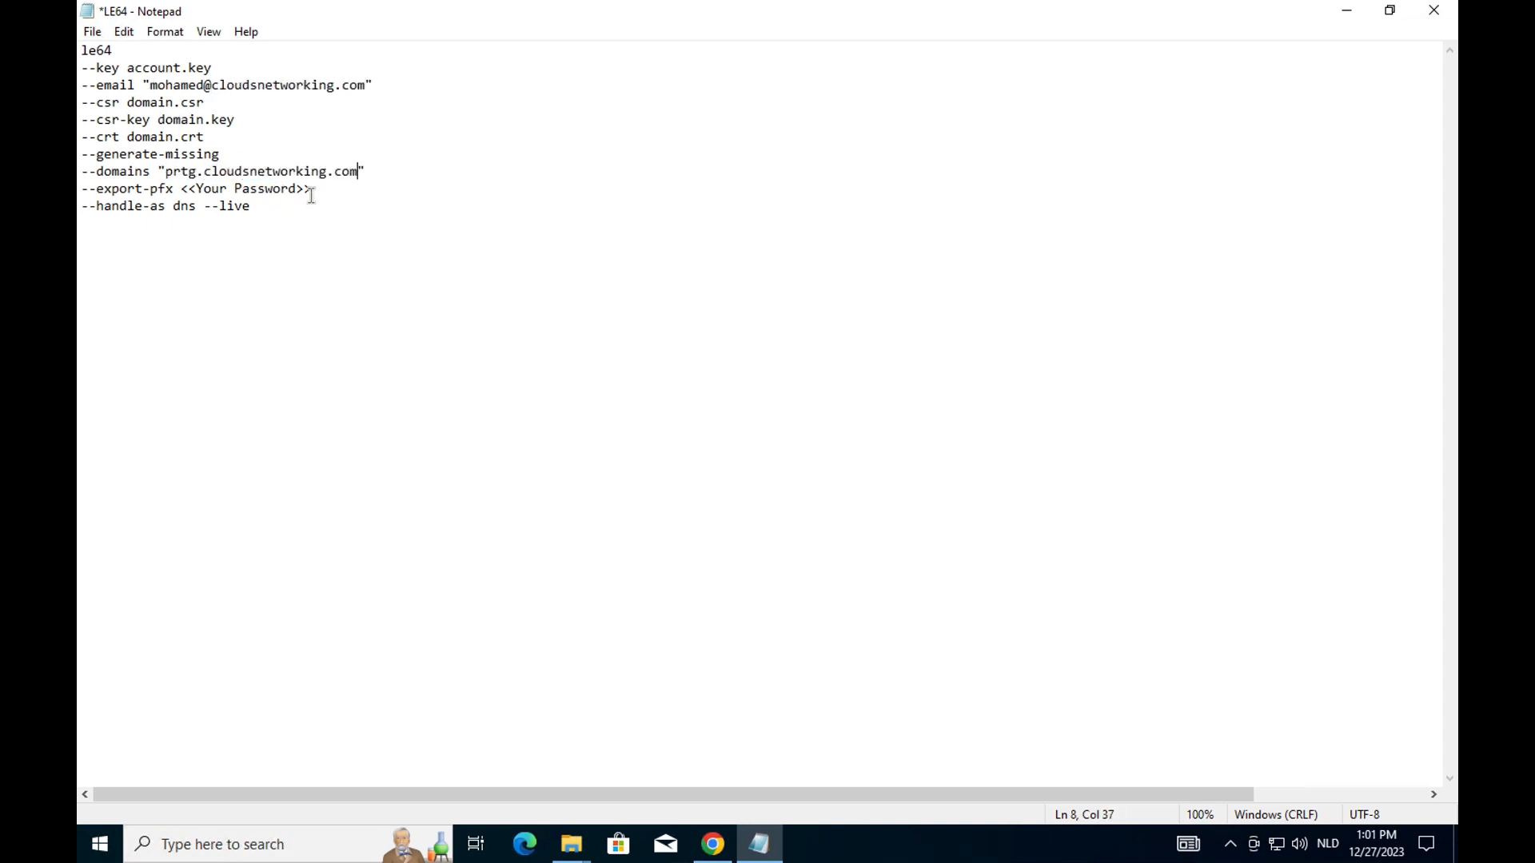
drag(312, 189, 179, 189)
text(P@ss)
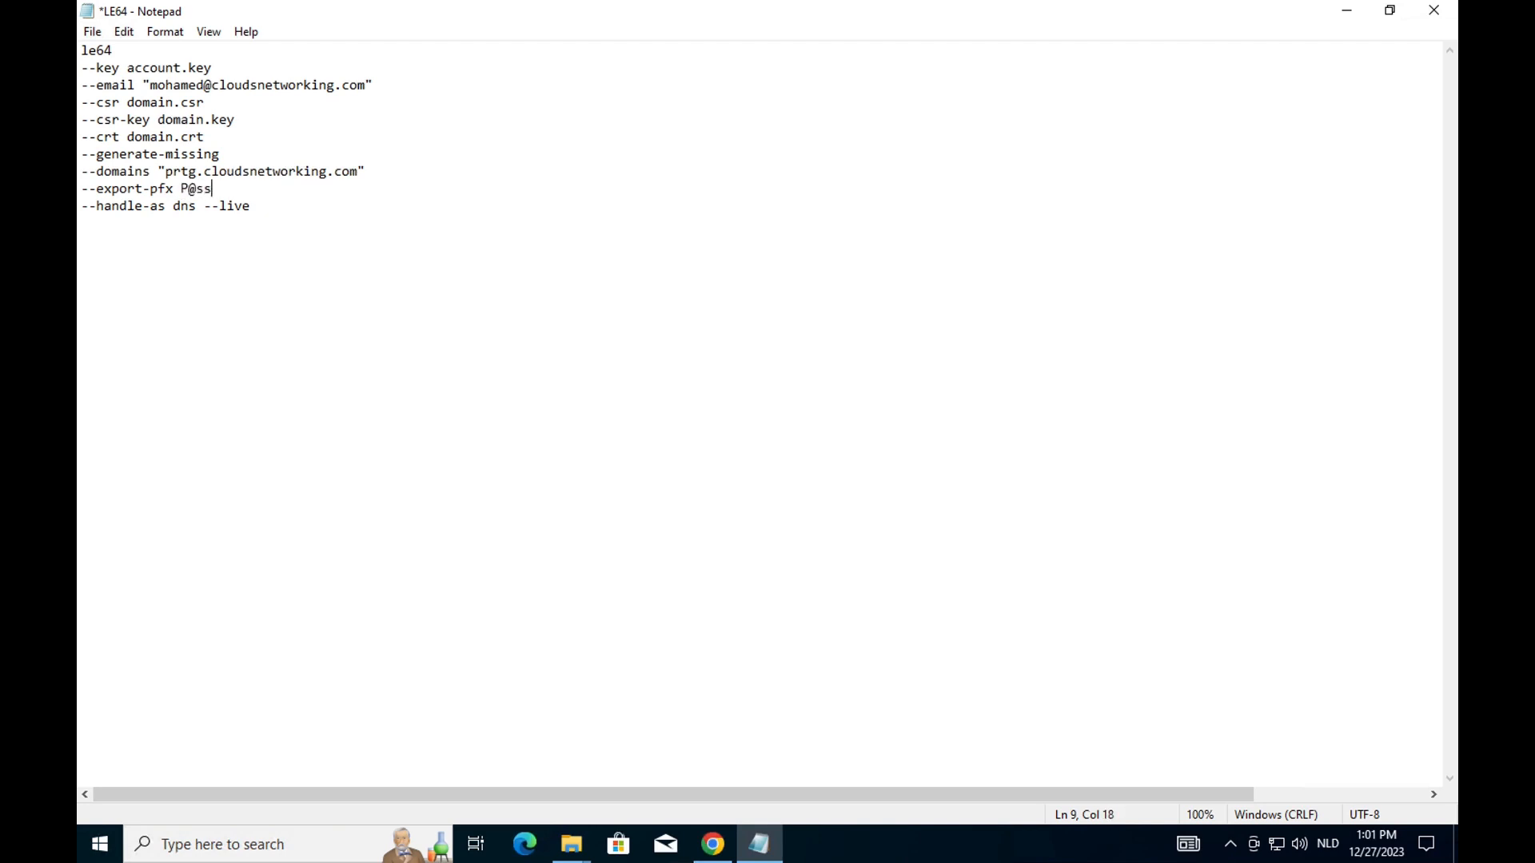
text(w0rd)
Rejoin the option lines into a single le64 command and select all of it.
click(80, 206)
key(BackSpace)
click(81, 189)
key(BackSpace)
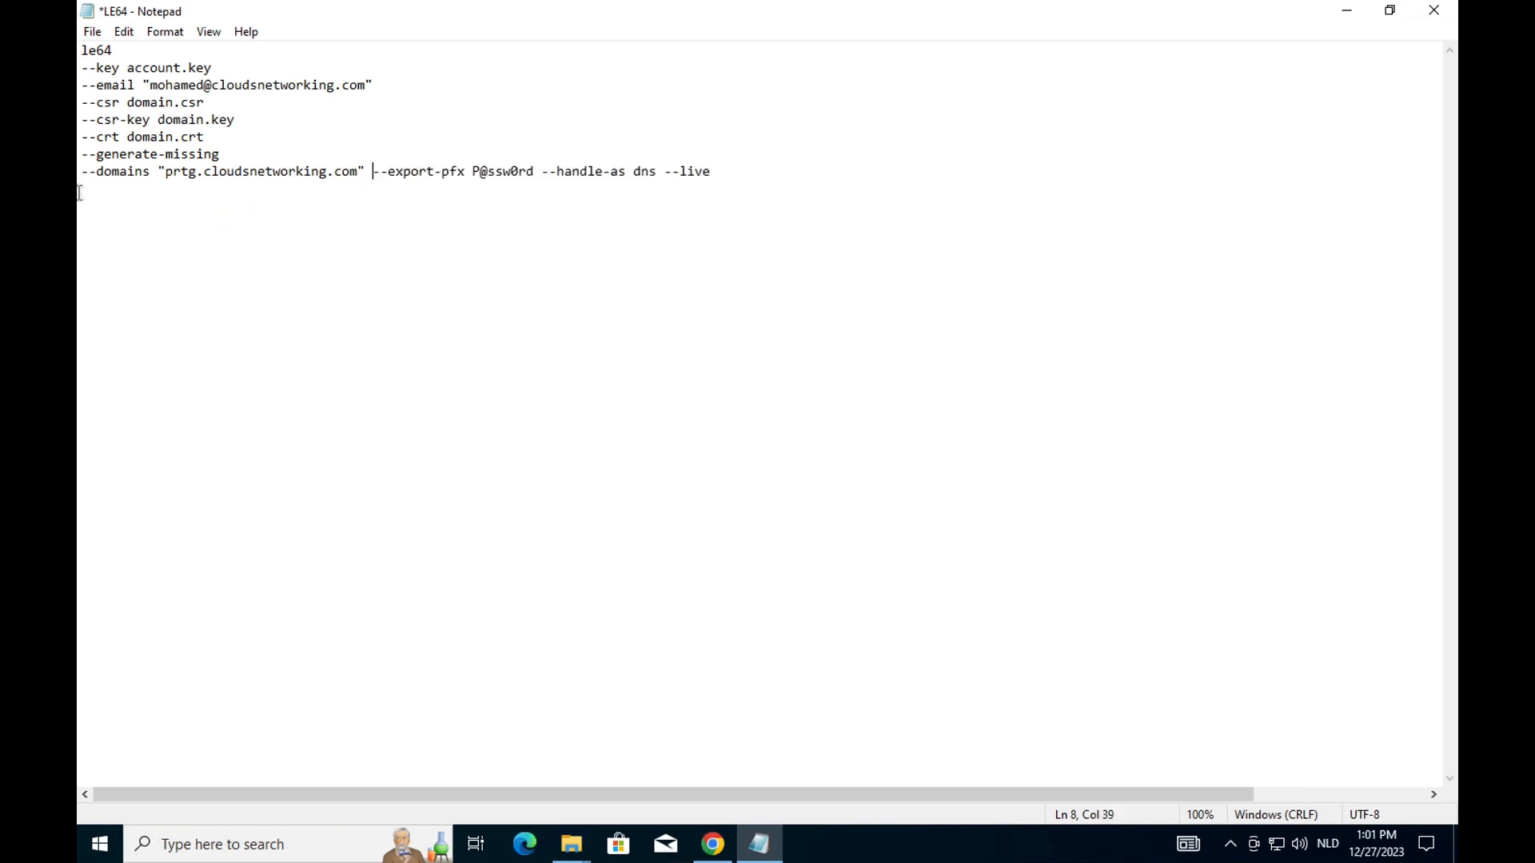
click(81, 172)
key(BackSpace)
click(80, 155)
key(BackSpace)
click(81, 120)
key(BackSpace)
click(81, 103)
key(BackSpace)
click(80, 86)
key(BackSpace)
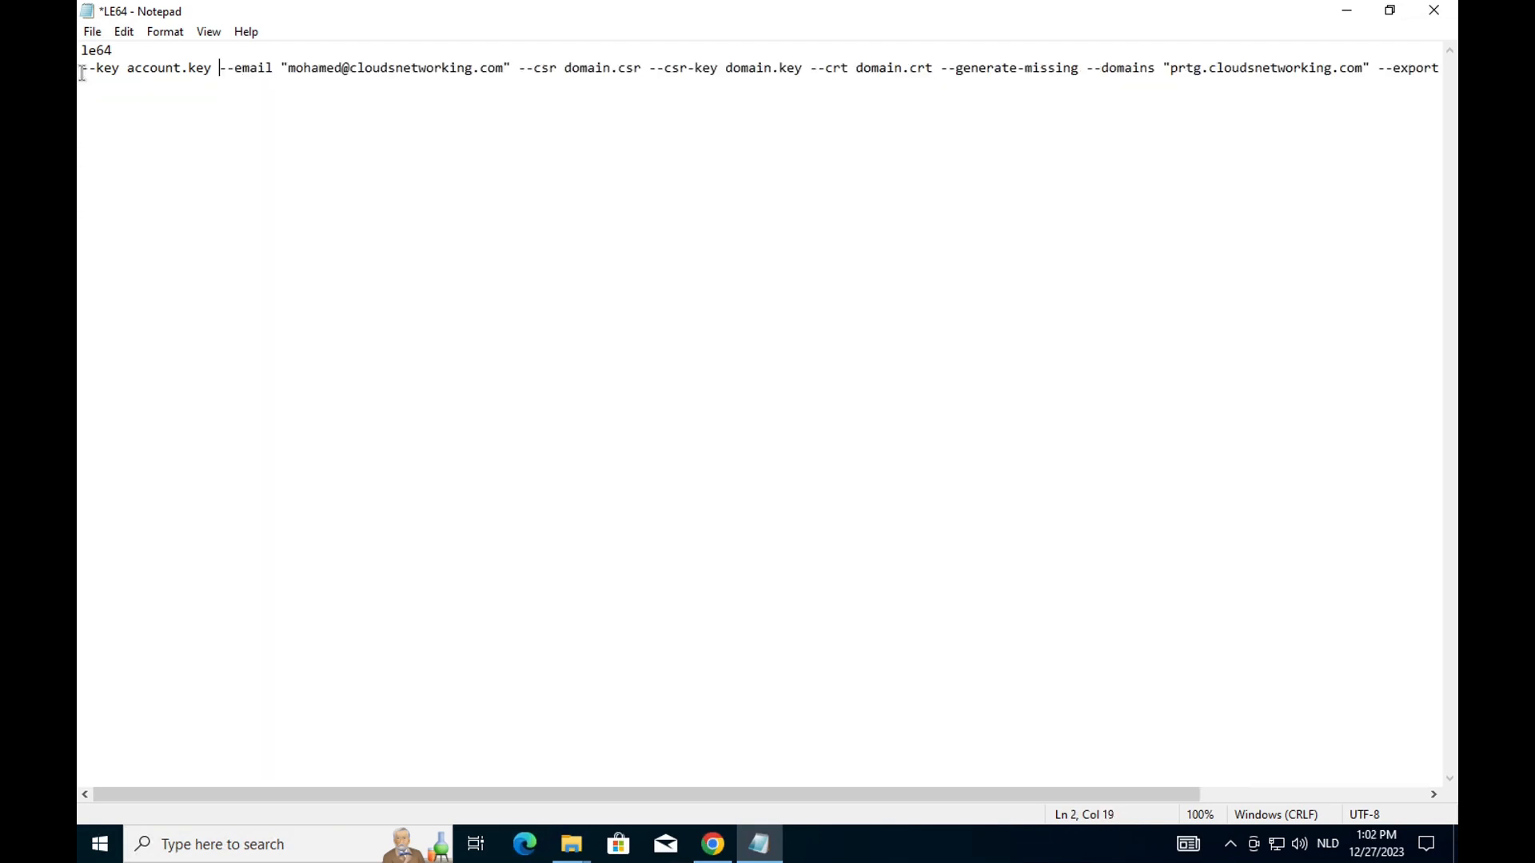
click(81, 69)
key(BackSpace)
key(ctrl+a)
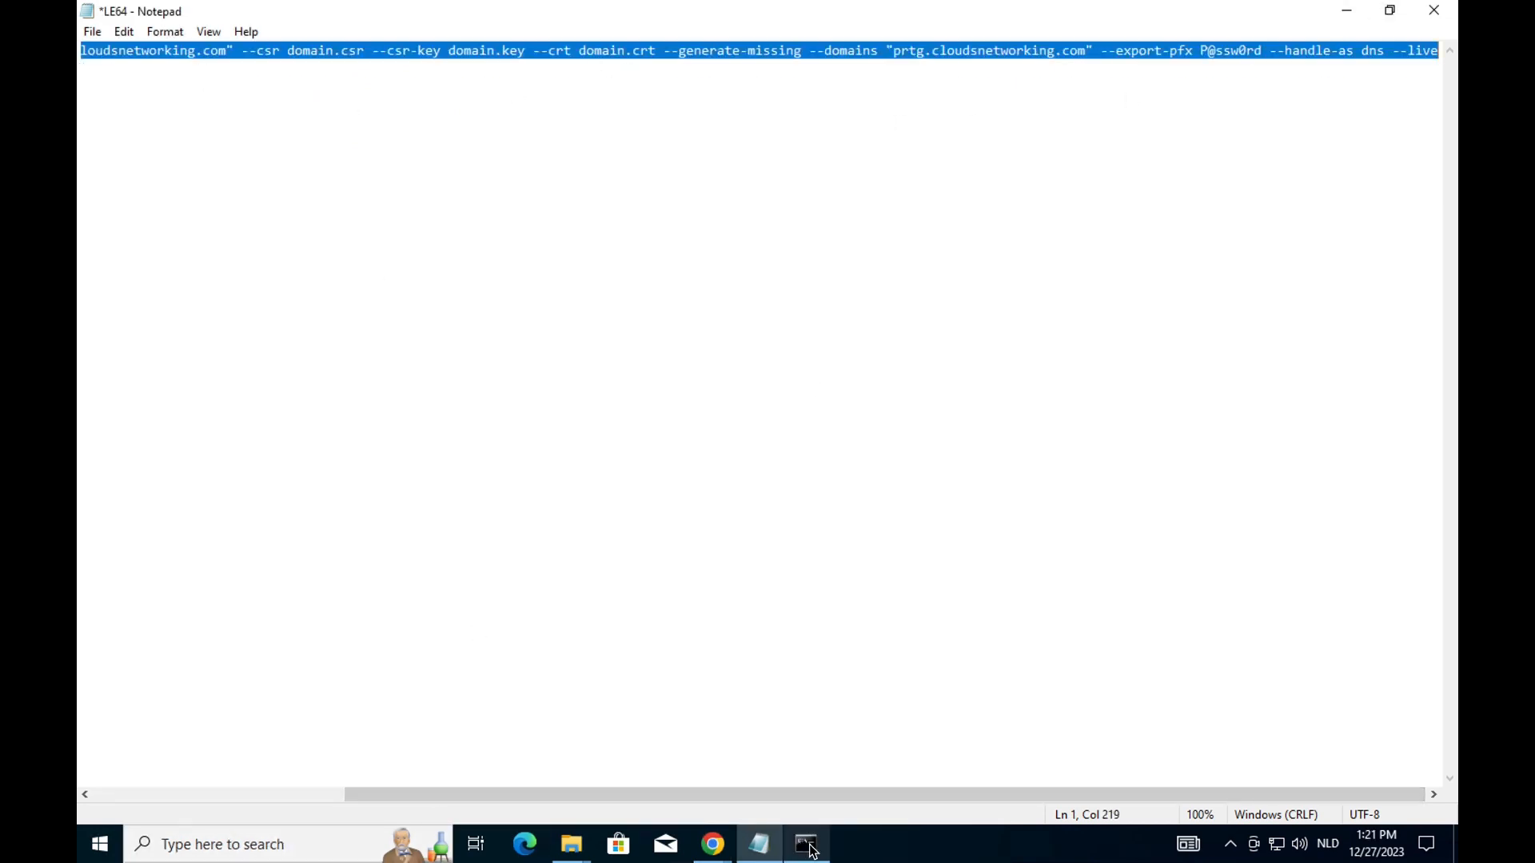
Clear the Command Prompt screen with cls.
click(810, 847)
key(Return)
key(Return)
text(cls)
key(Return)
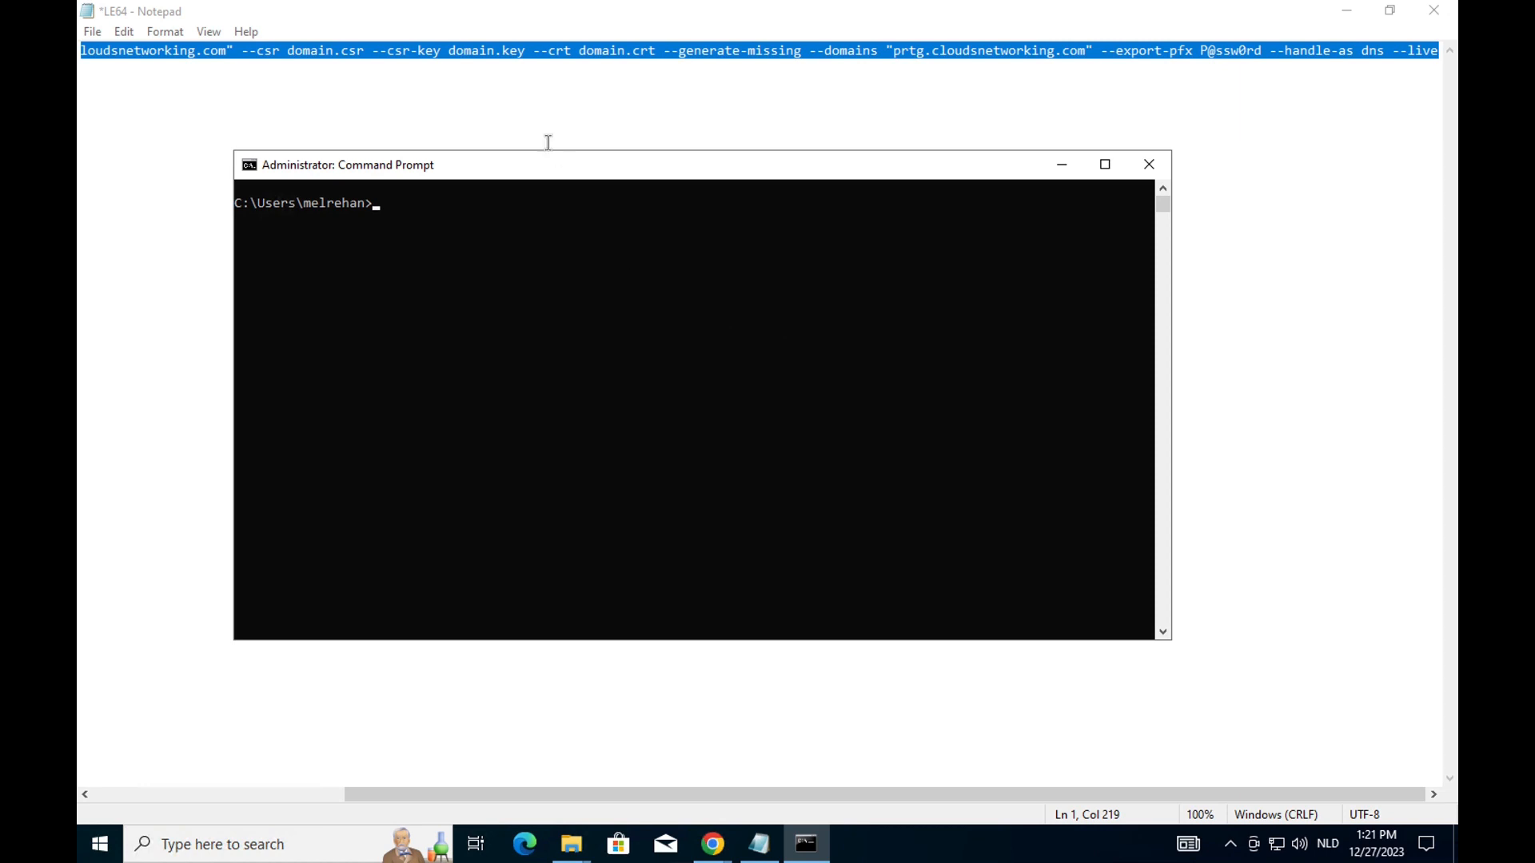
Change into the Windows-SSL-Lets-Encrypt-main folder using its copied path and list its contents with dir.
mouse_move(571, 844)
click(651, 777)
click(558, 69)
key(ctrl+c)
click(806, 844)
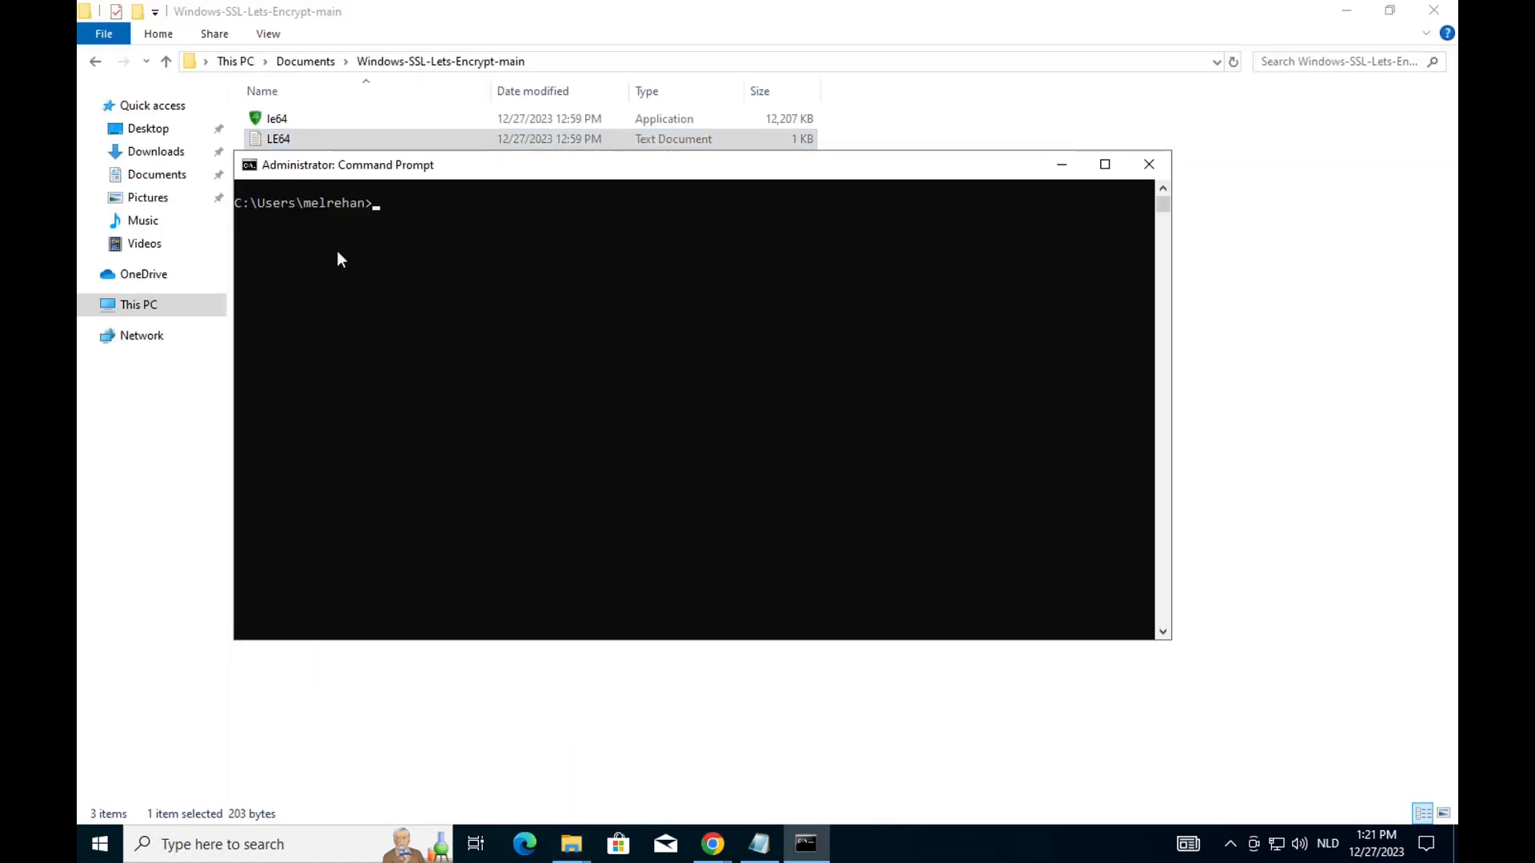
click(249, 165)
mouse_move(321, 326)
click(409, 367)
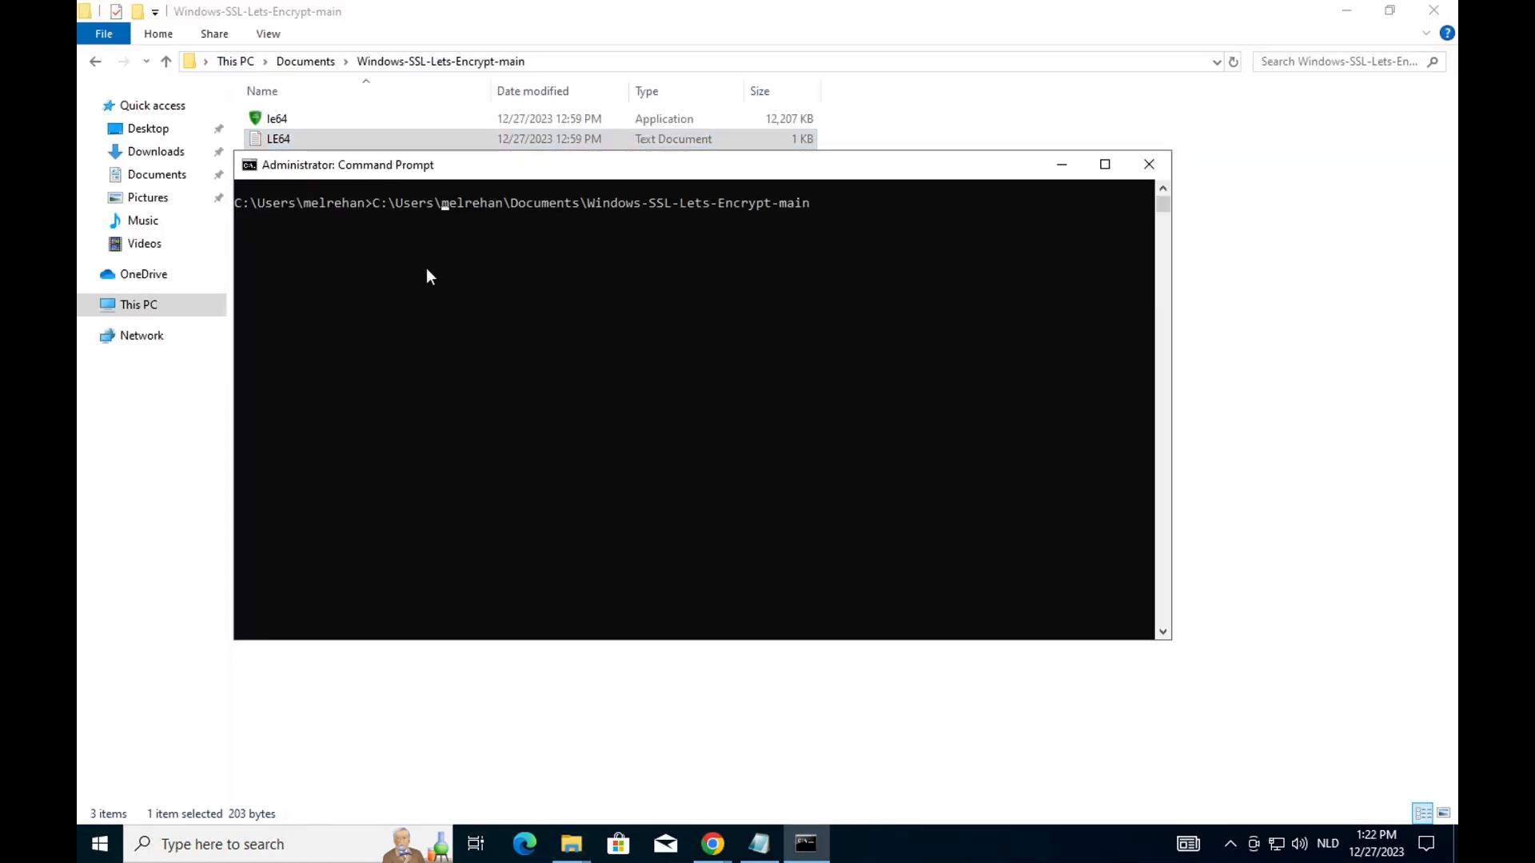
key(Left)
key(Left)
key(Left)
key(Left)
key(Left)
key(Left)
key(Left)
key(Left)
key(Delete)
text(d)
key(Return)
key(Return)
key(Return)
text(dir)
key(Return)
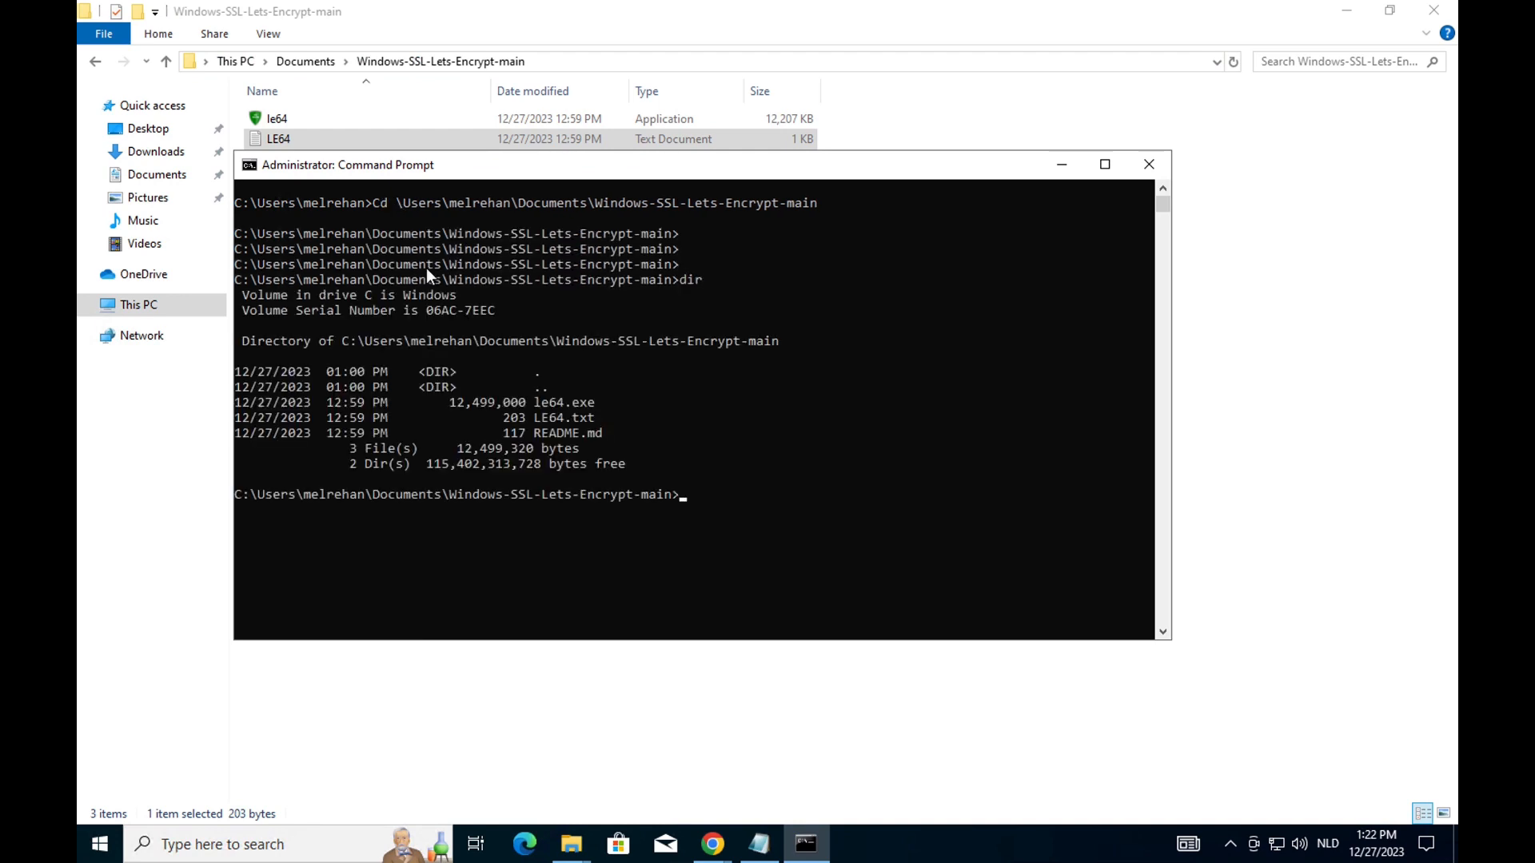
Paste the finished le64 command from Notepad into the console and run it.
click(759, 844)
right_click(690, 50)
click(749, 113)
click(806, 844)
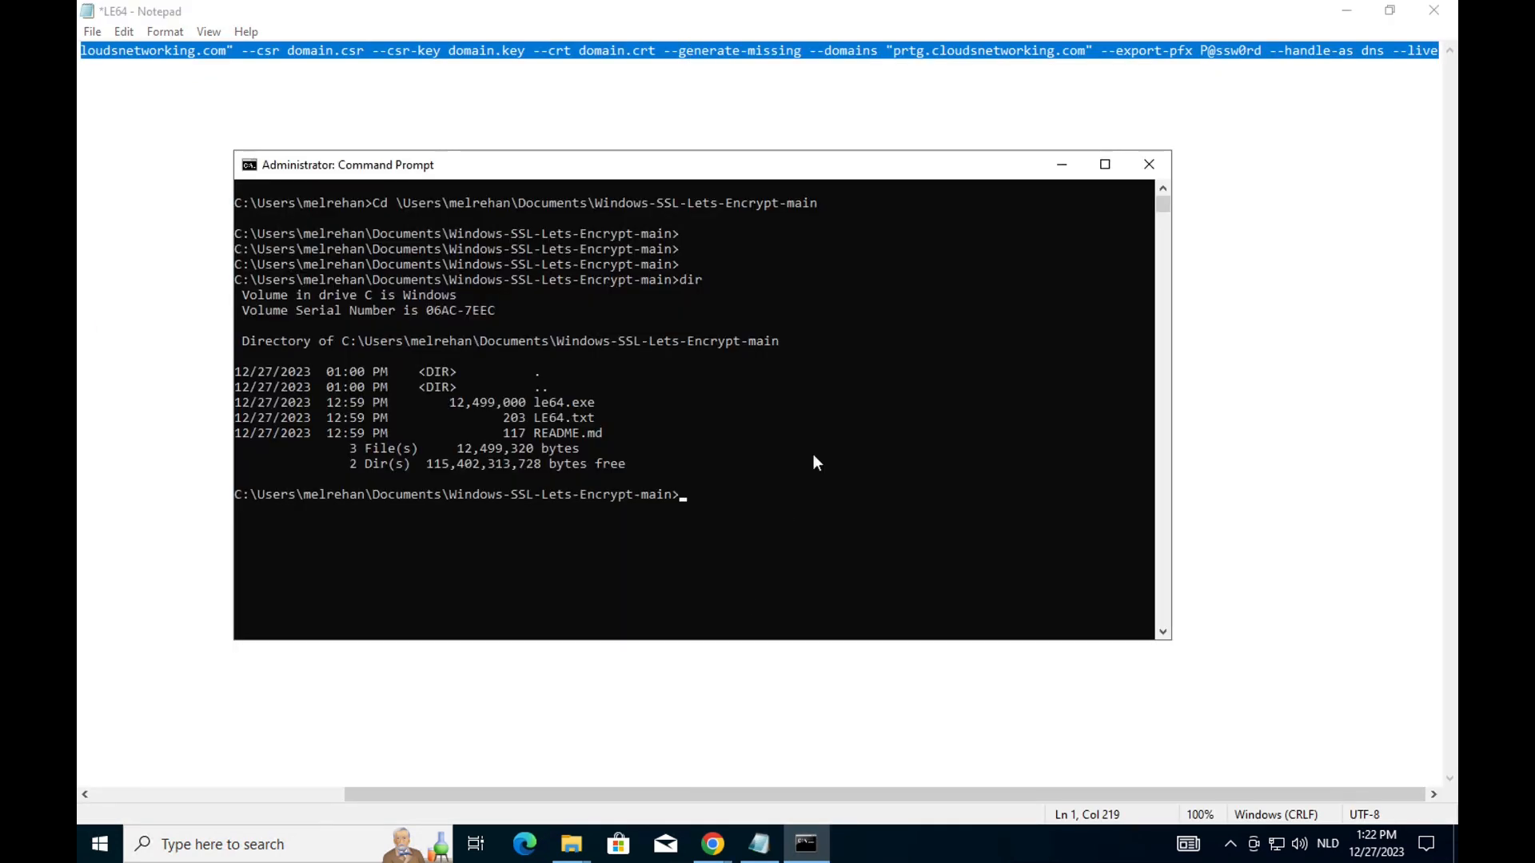
click(250, 165)
mouse_move(321, 326)
click(440, 366)
key(Return)
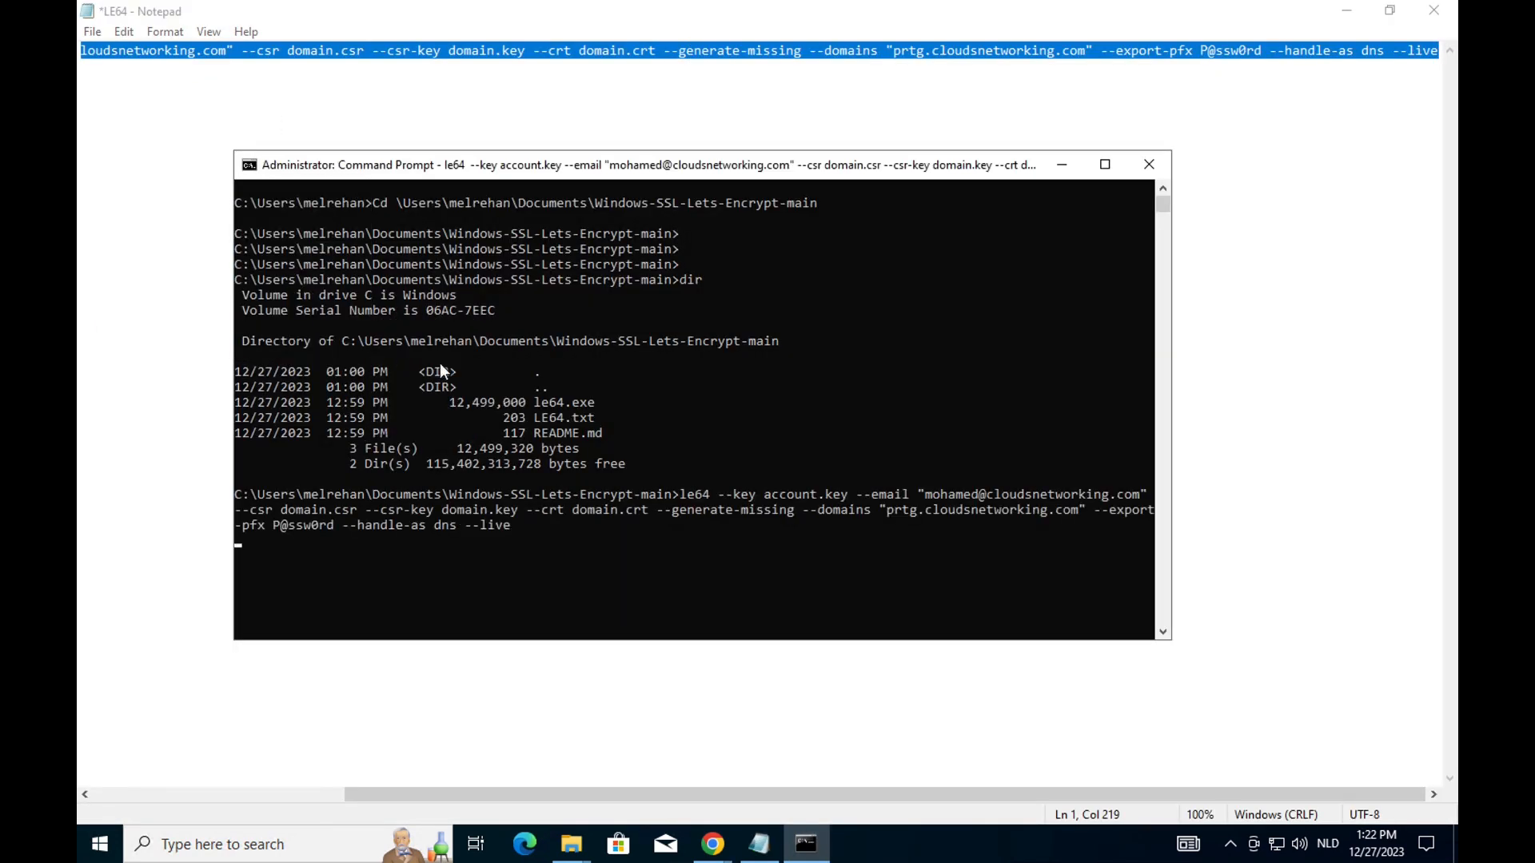
click(1105, 164)
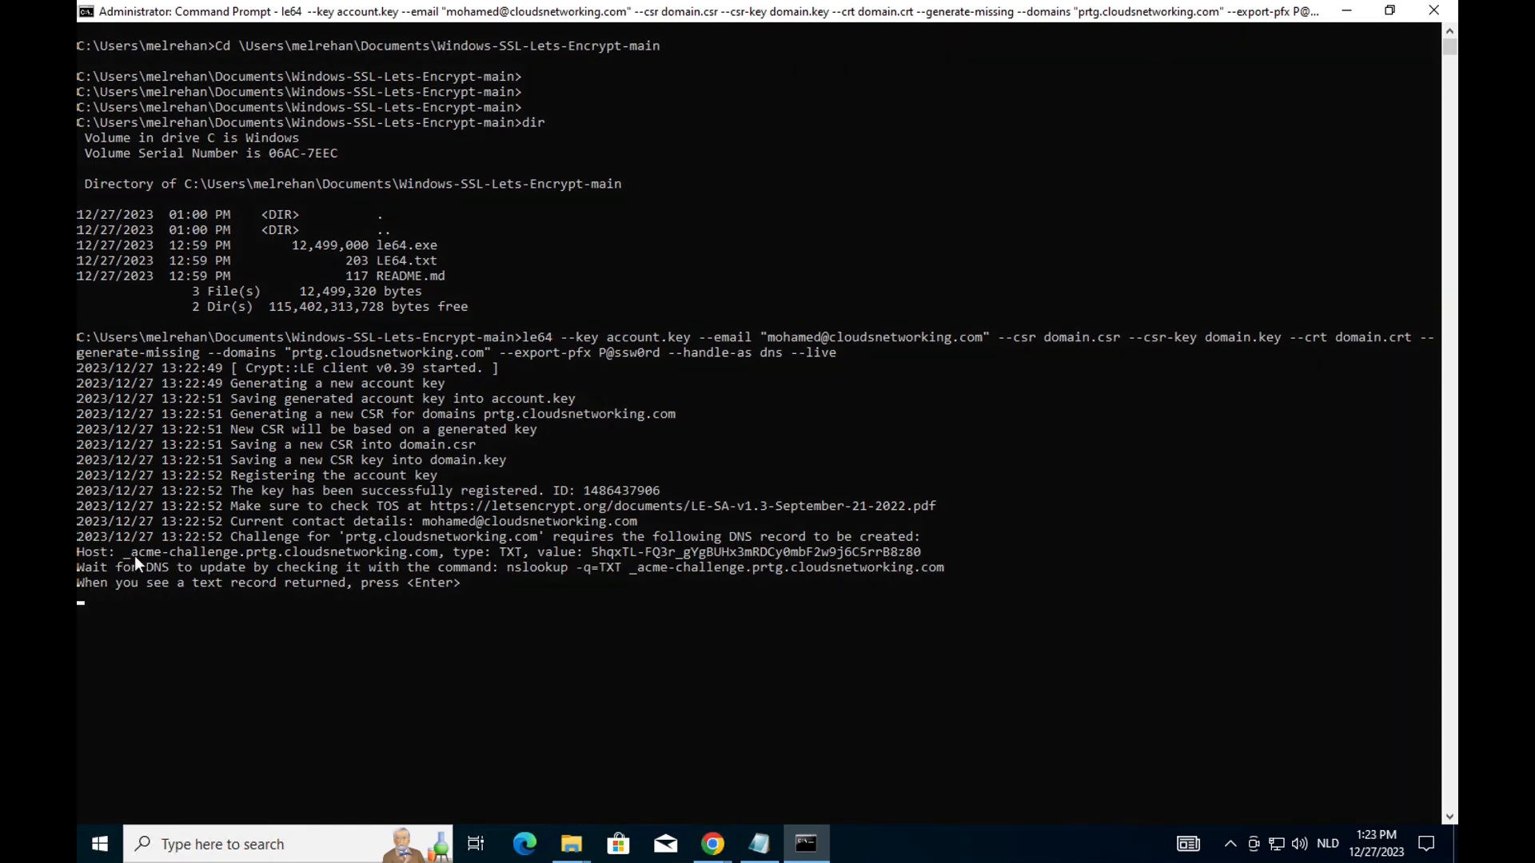
Start a TXT record set in the cloudsnetworking.com DNS zone named with the copied _acme-challenge.prtg host.
drag(123, 550, 401, 553)
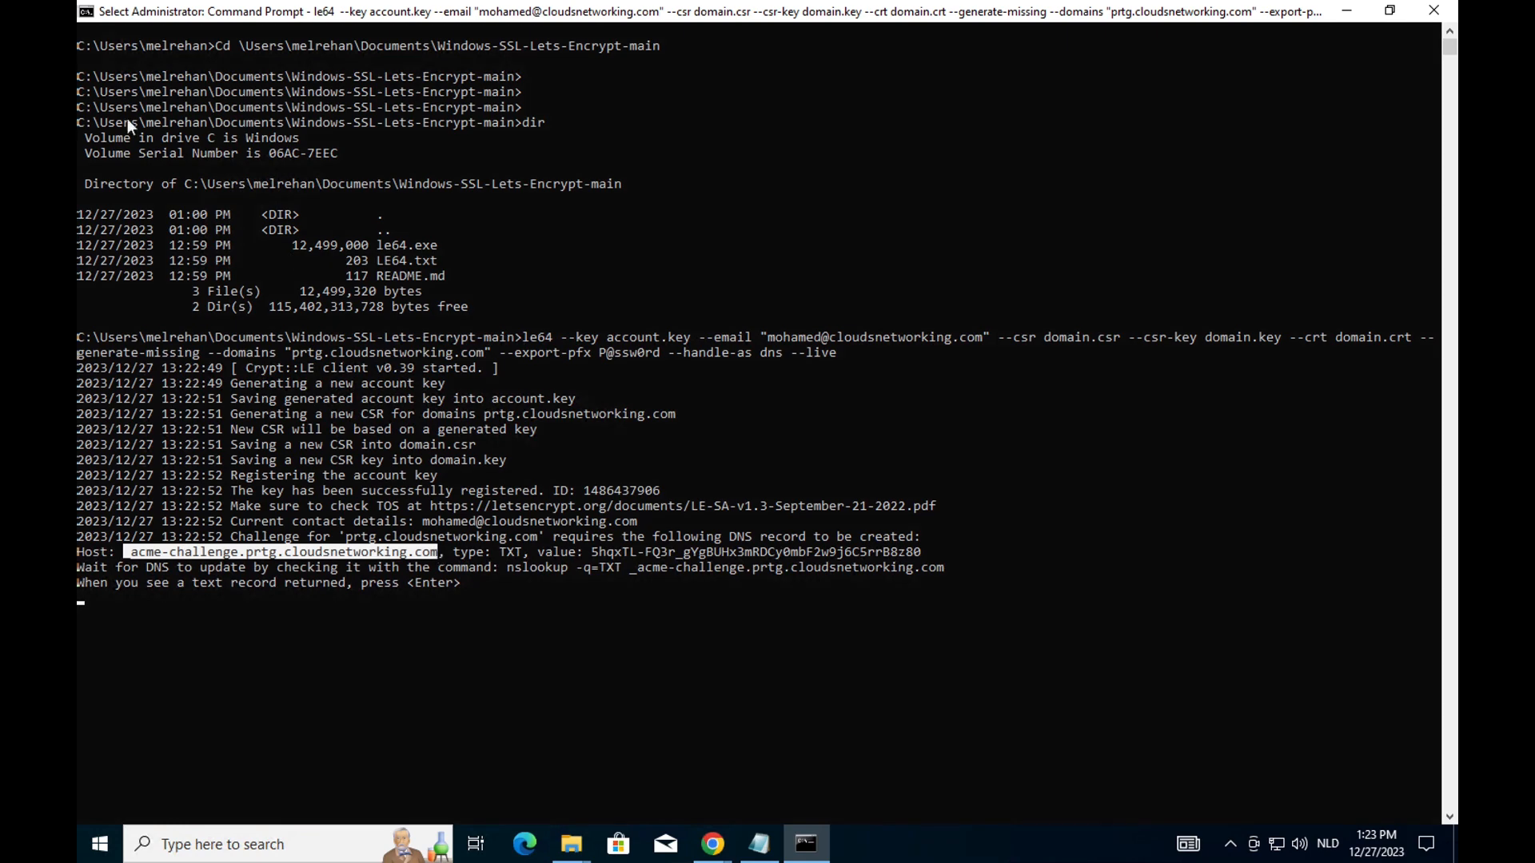
click(86, 12)
mouse_move(152, 170)
click(259, 189)
click(711, 843)
click(436, 21)
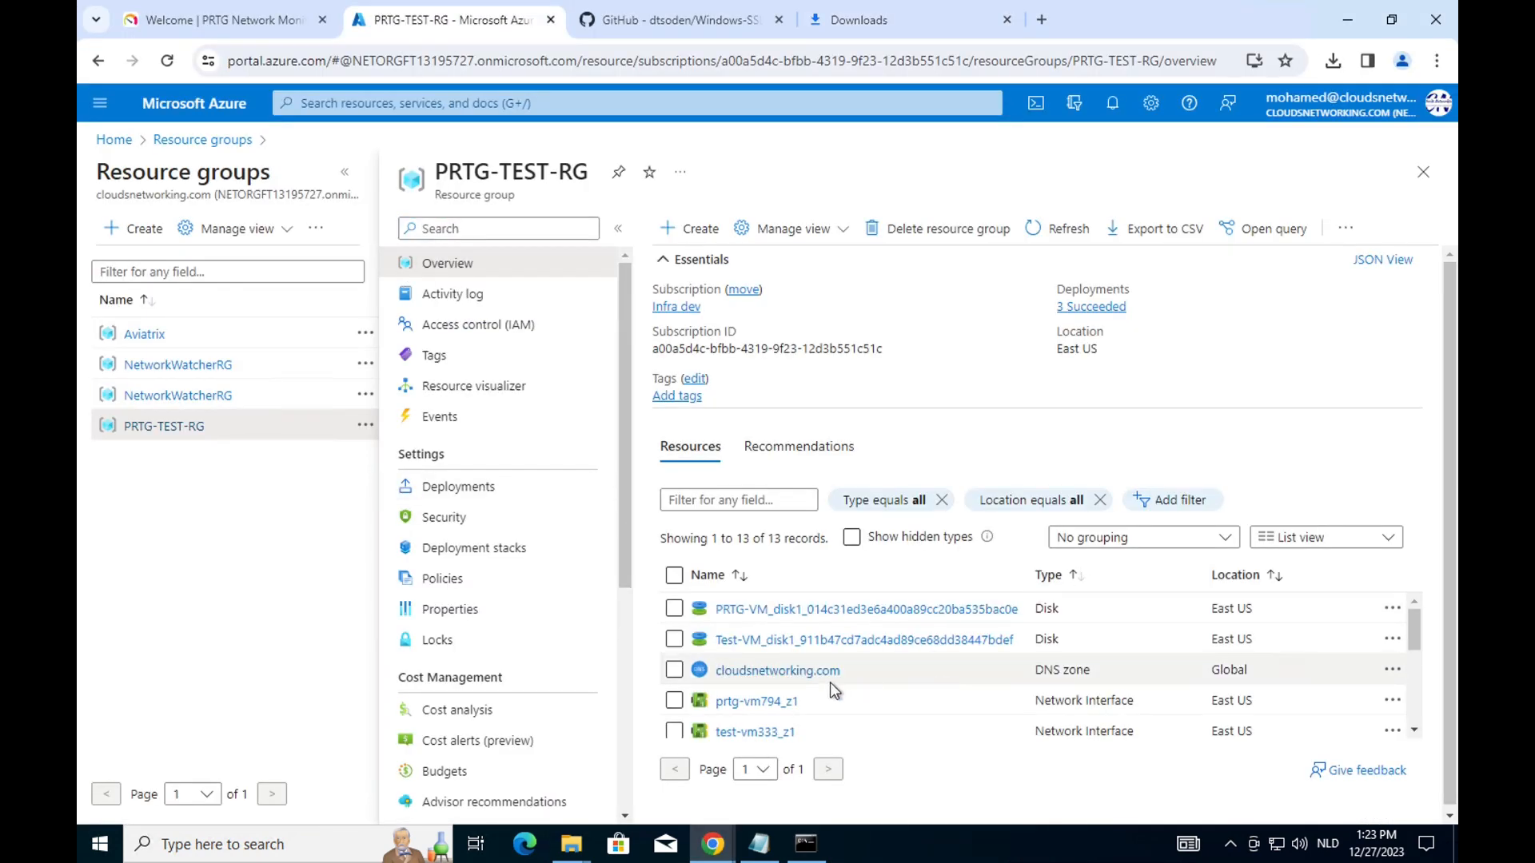
click(830, 680)
click(391, 228)
click(1159, 300)
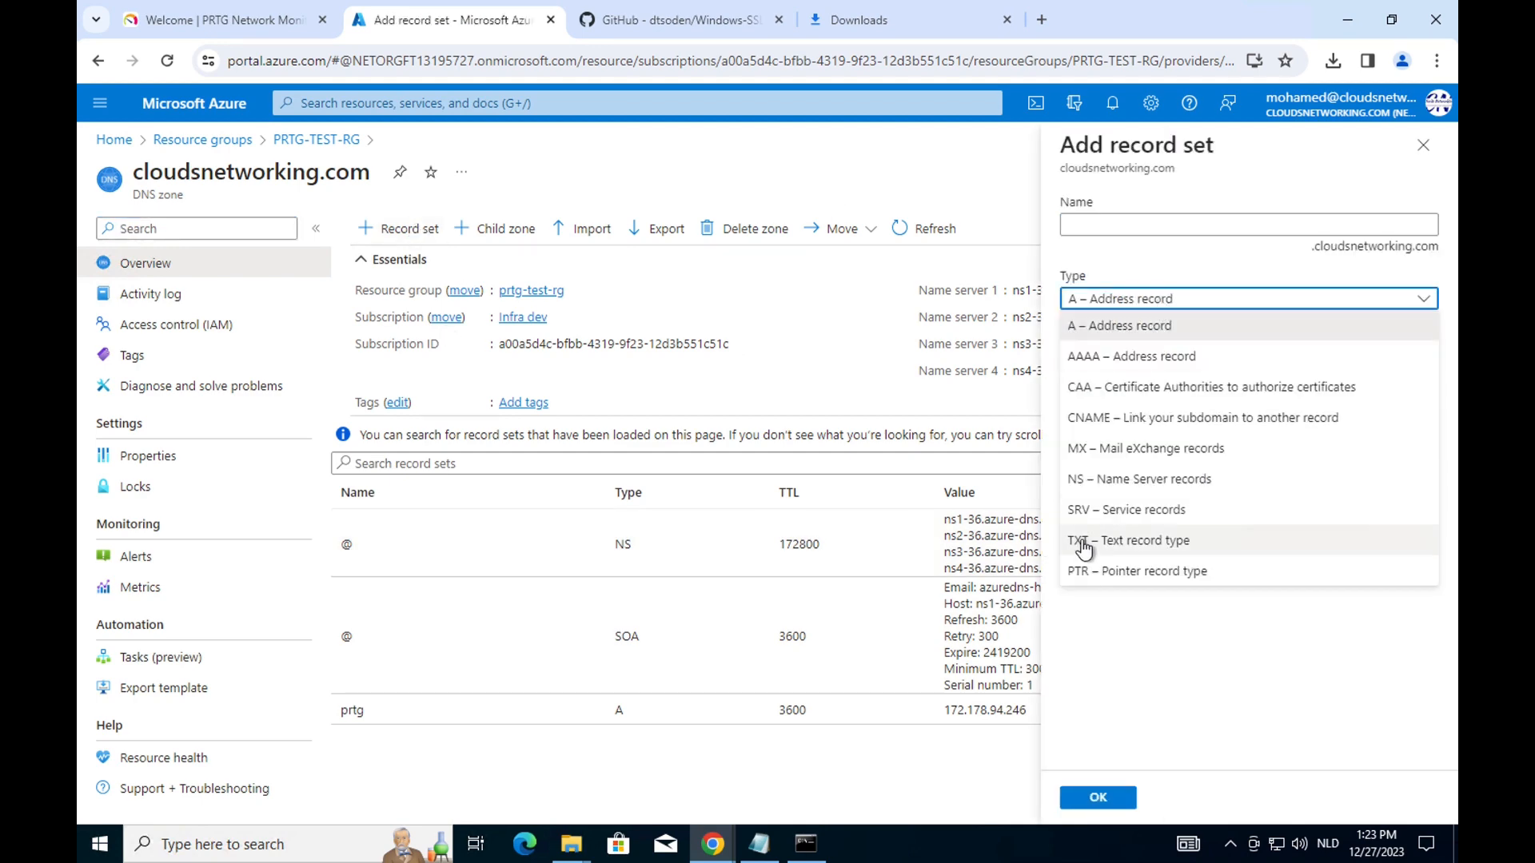
click(1084, 549)
click(1071, 225)
text(_acme-challenge.prtg.cloudsnetworking.com)
Paste the le64 challenge value into the TXT record and create the record set.
key(alt+Tab)
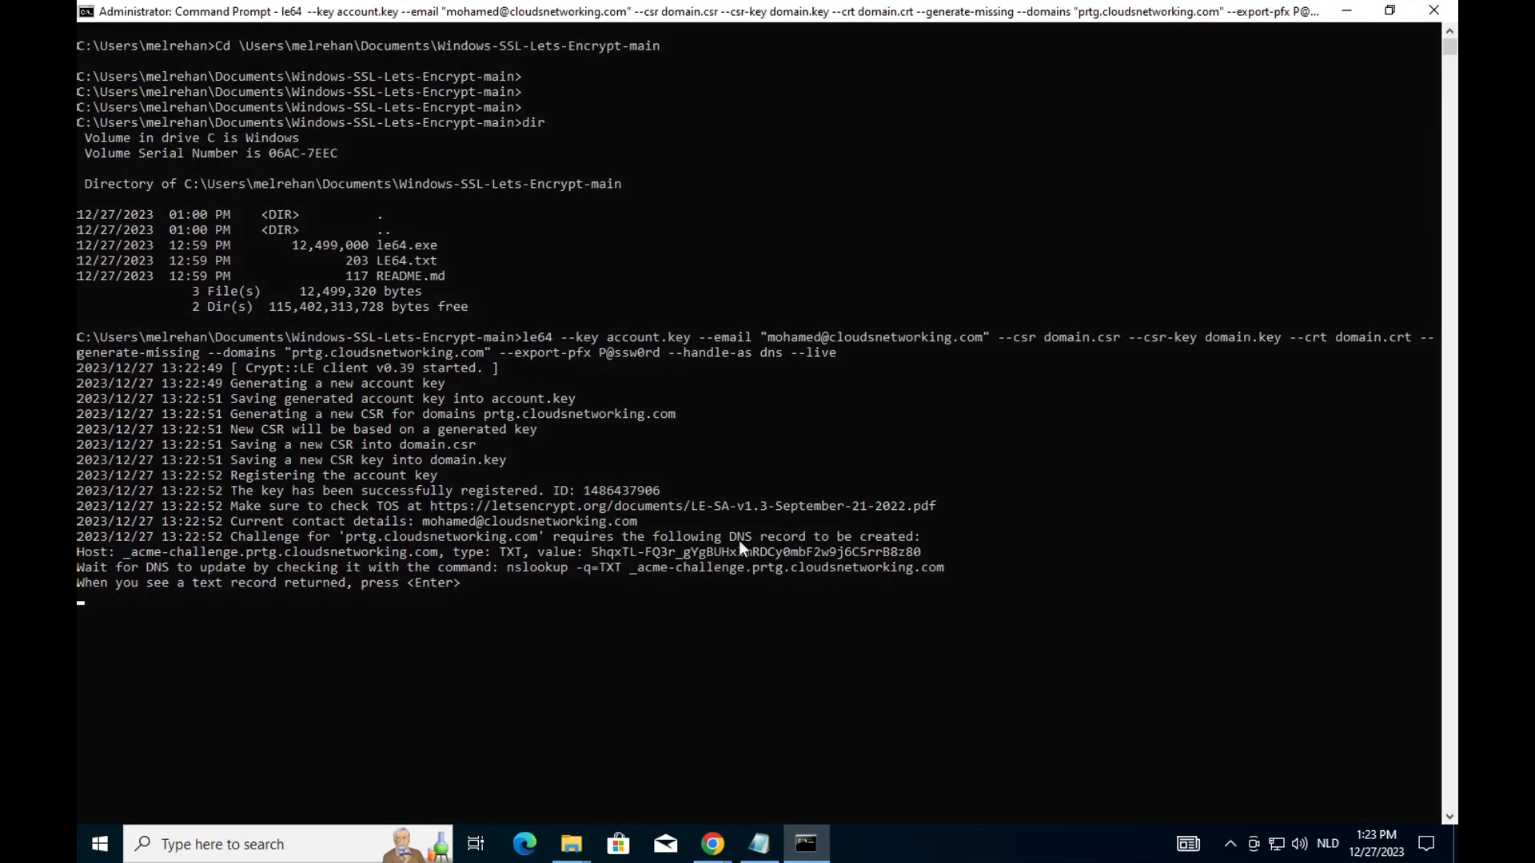
drag(591, 552, 918, 557)
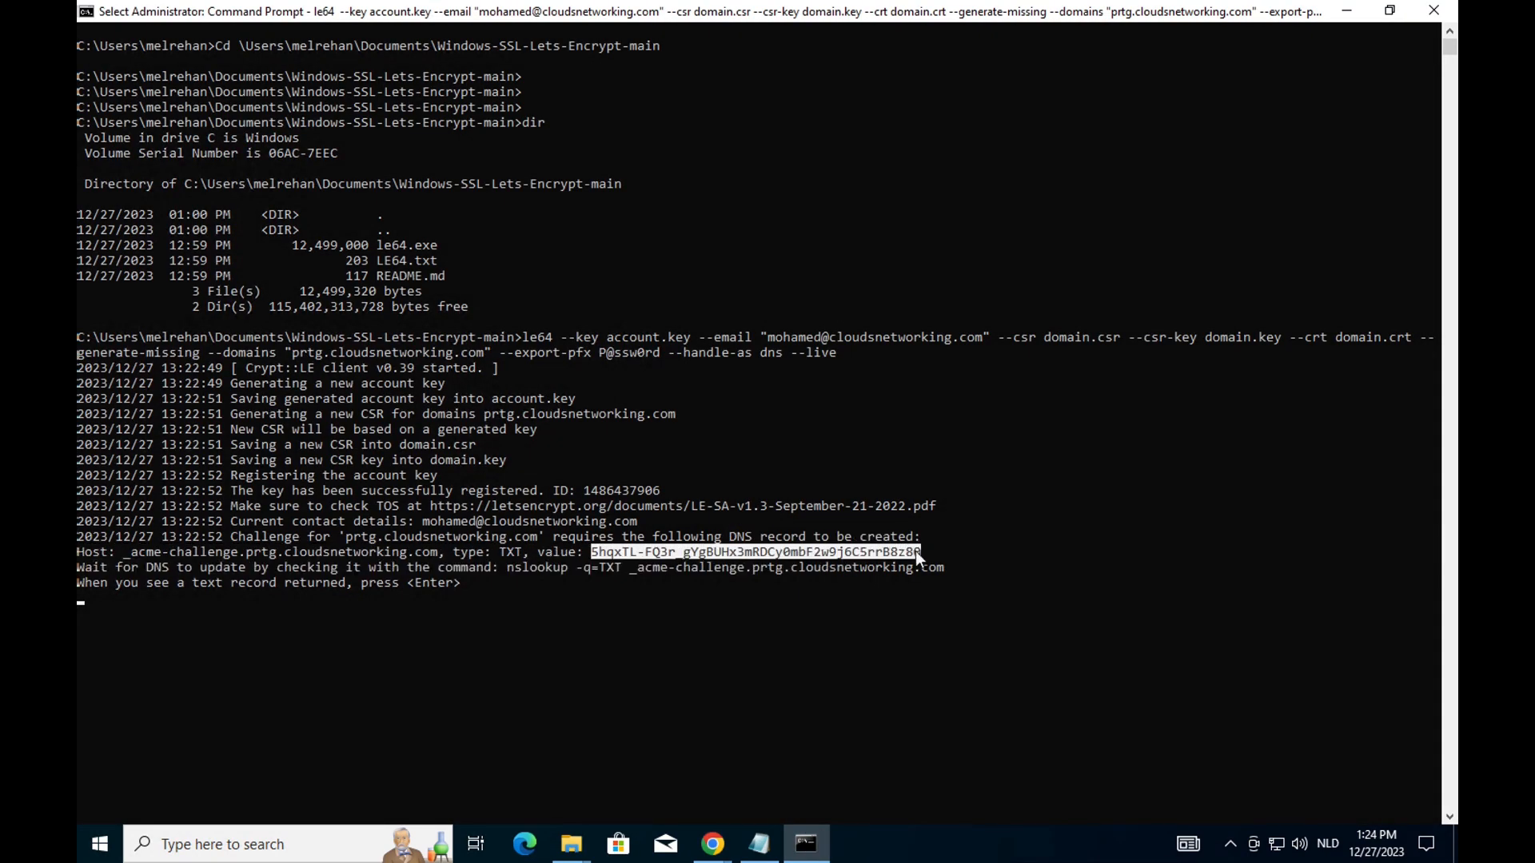
click(85, 11)
mouse_move(123, 160)
click(262, 187)
click(621, 748)
click(1091, 428)
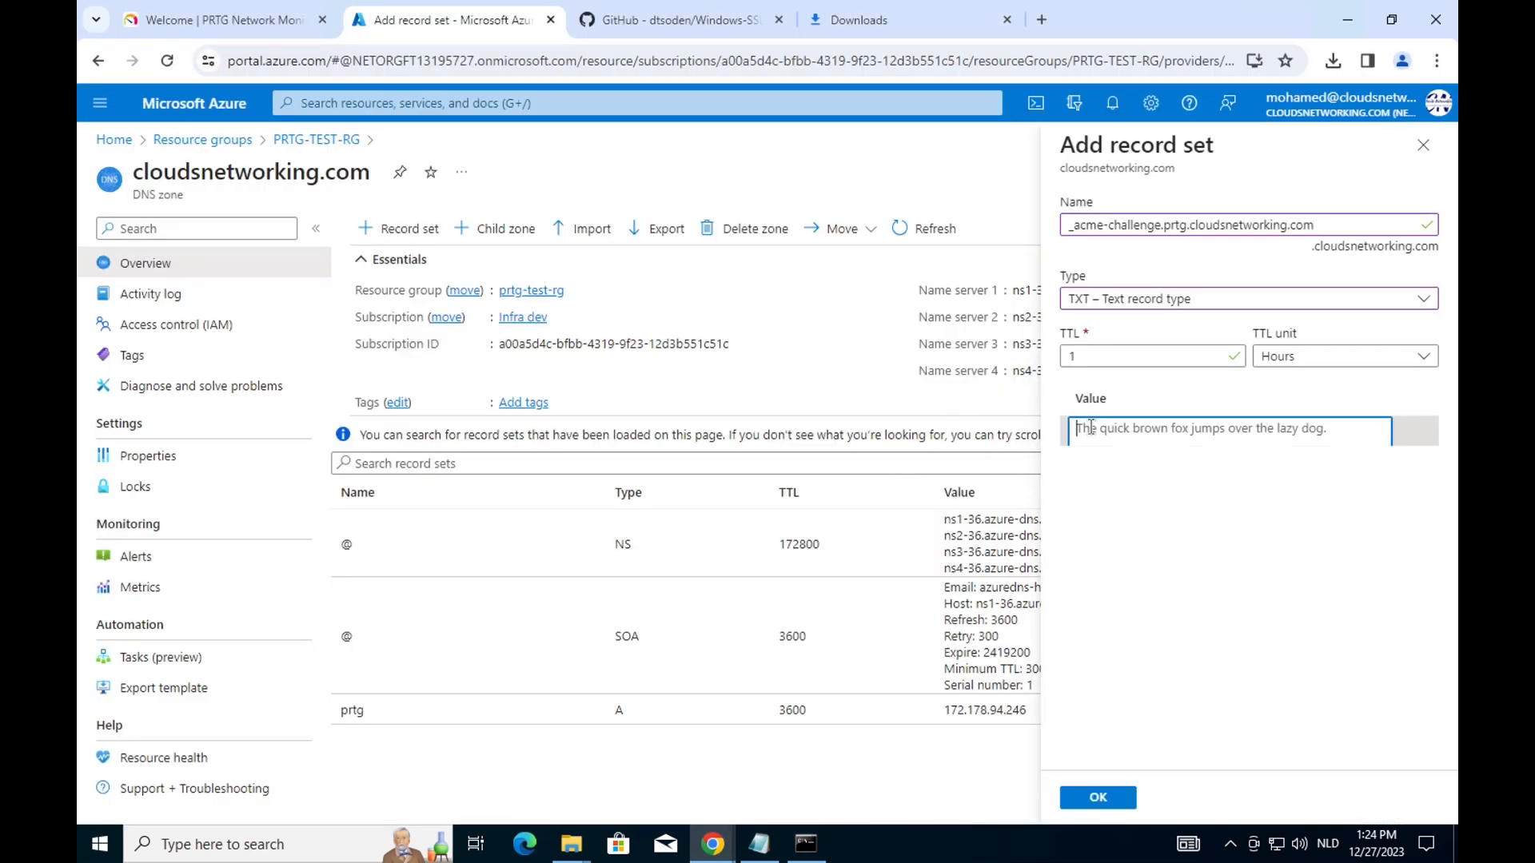
text(5hqxTL-FQ3r_gYgBUHx3mRDCy0mbF2w9j6C5rrB8z80)
click(1097, 797)
click(806, 844)
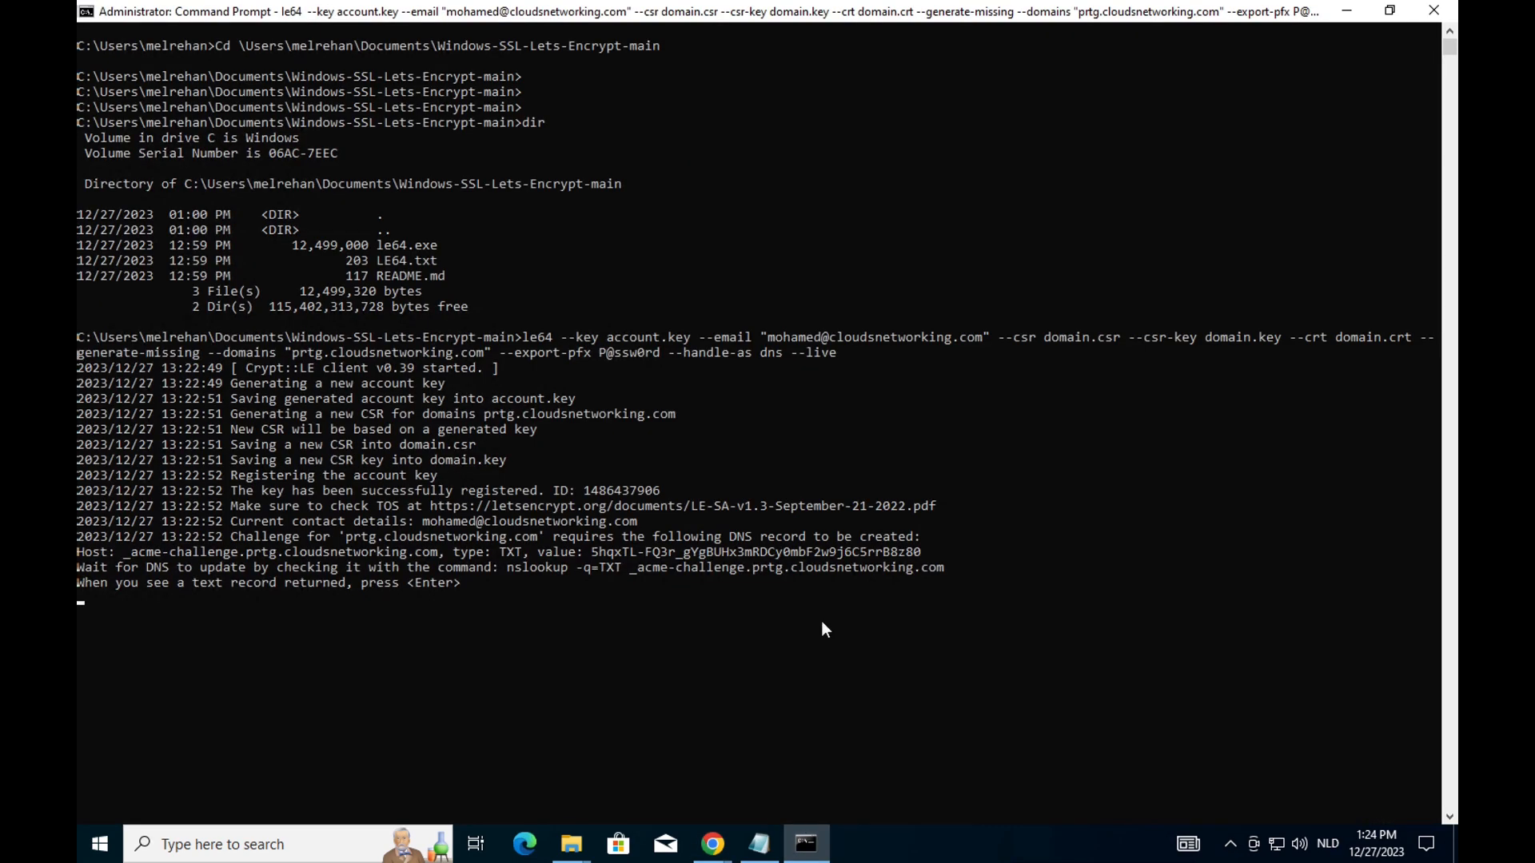
Copy the suggested nslookup -q=TXT command for _acme-challenge.prtg.cloudsnetworking.com.
drag(507, 565, 944, 567)
key(super+c)
click(86, 11)
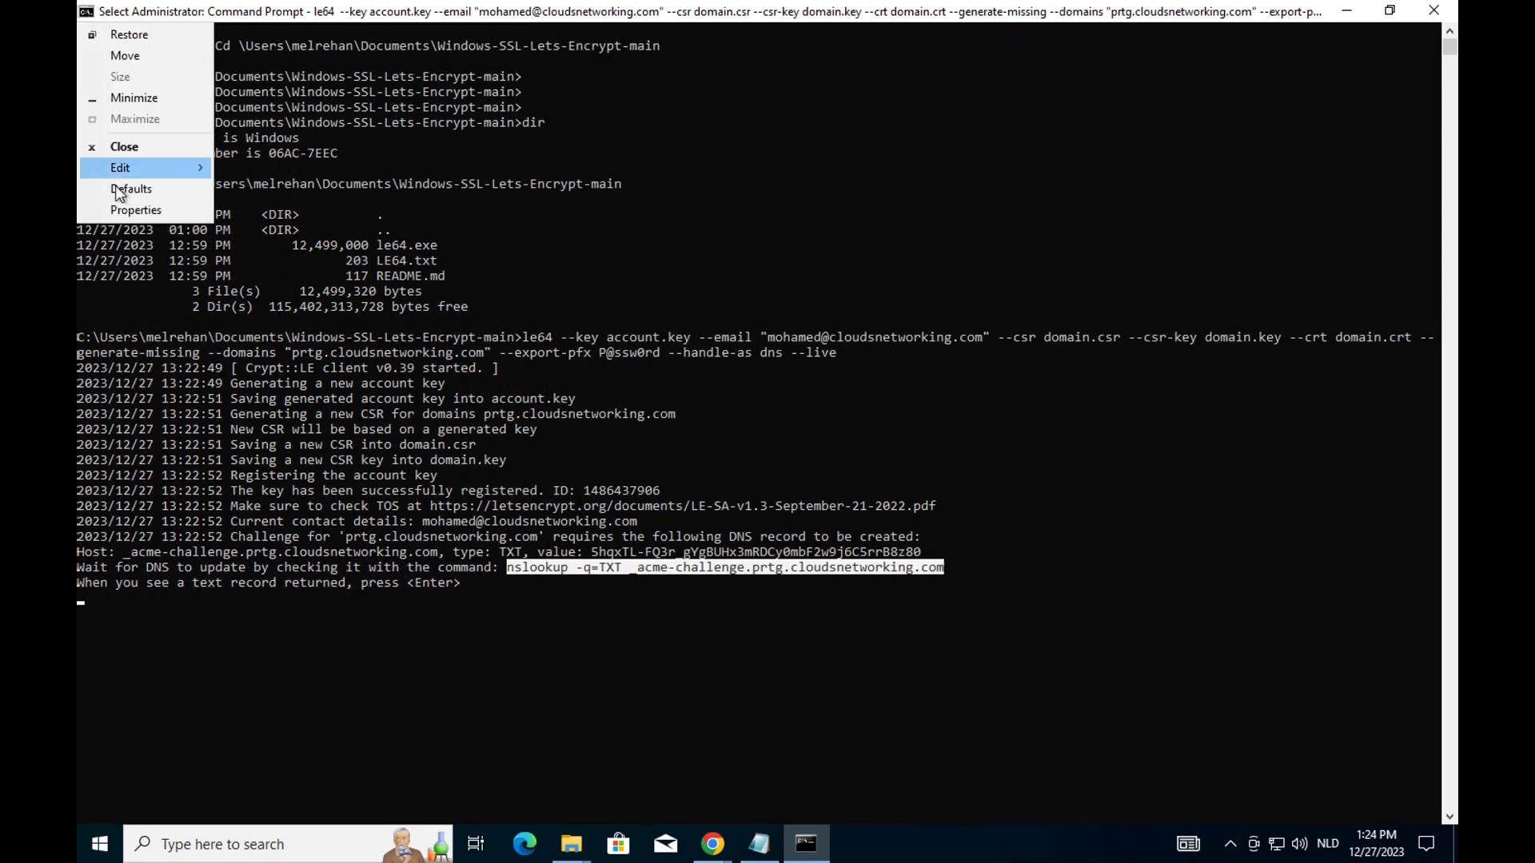
mouse_move(123, 161)
click(256, 187)
Run the TXT lookup twice in a second Command Prompt; it returns Non-existent domain.
click(1389, 11)
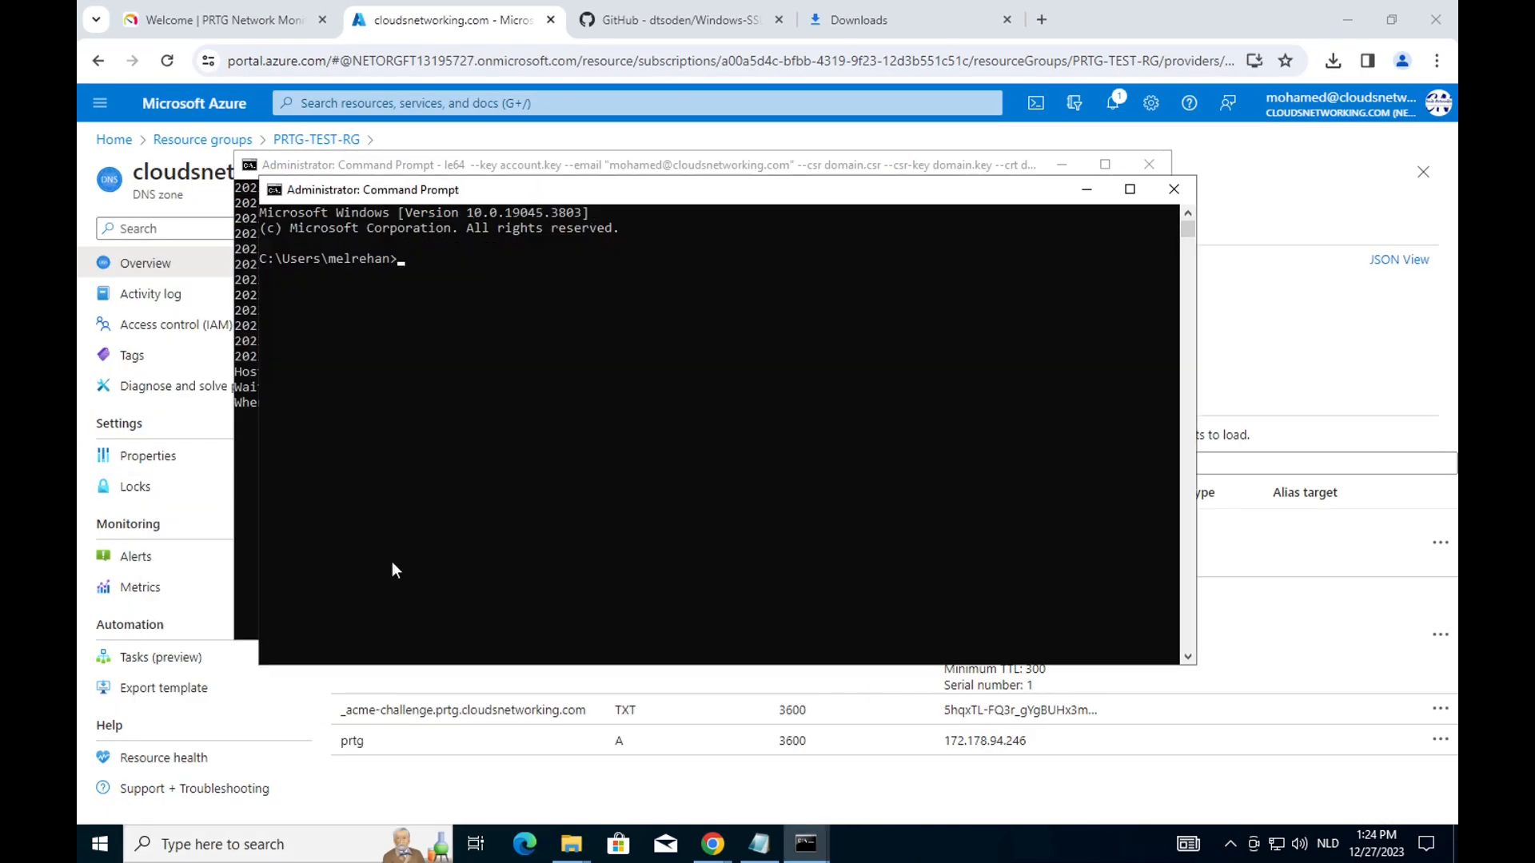
click(275, 191)
mouse_move(309, 346)
click(429, 394)
key(Return)
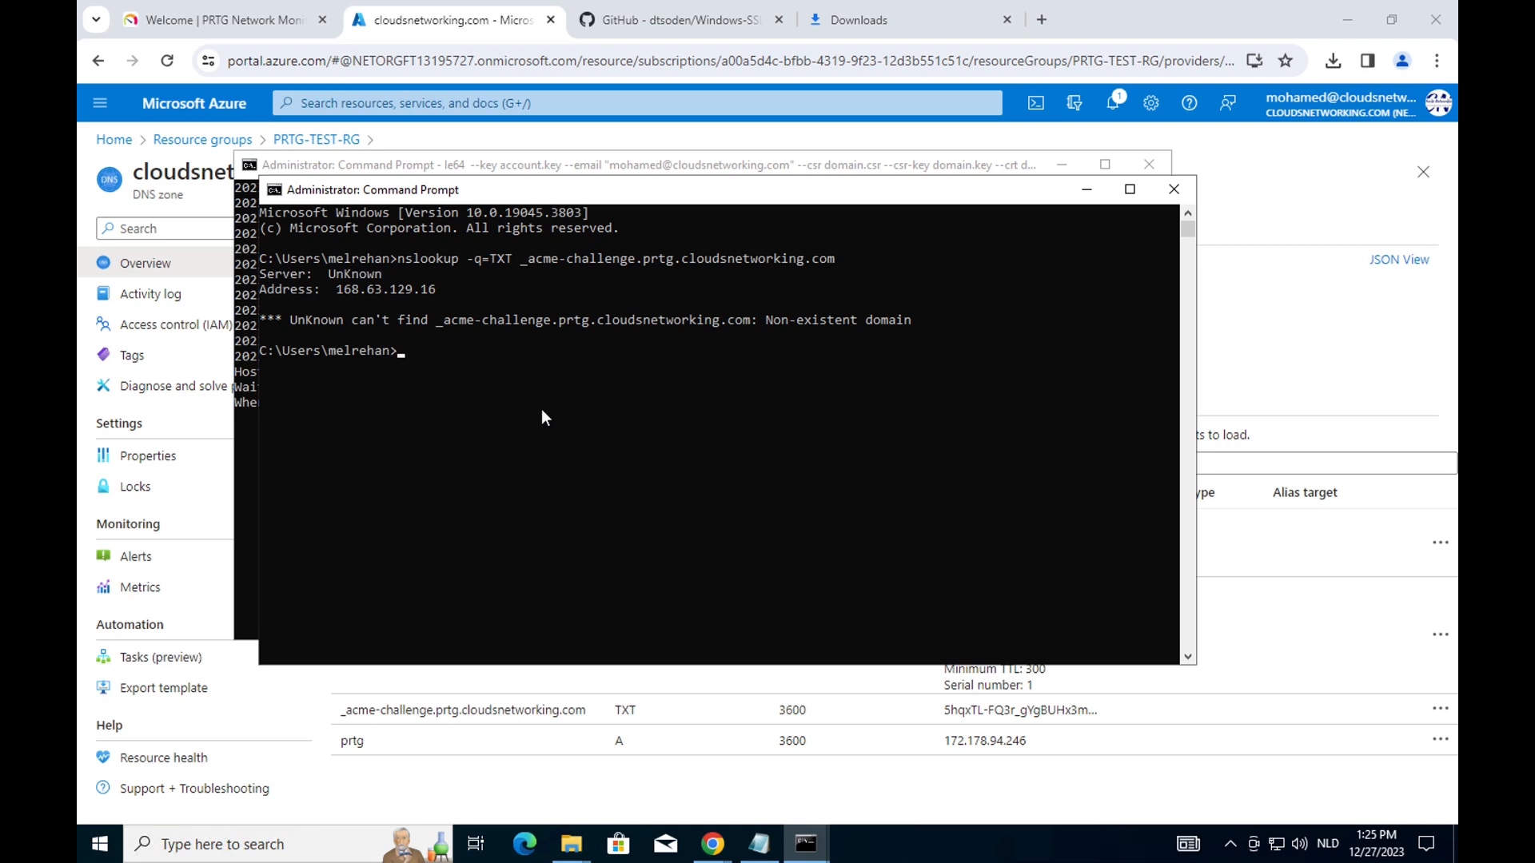
key(Up)
key(Return)
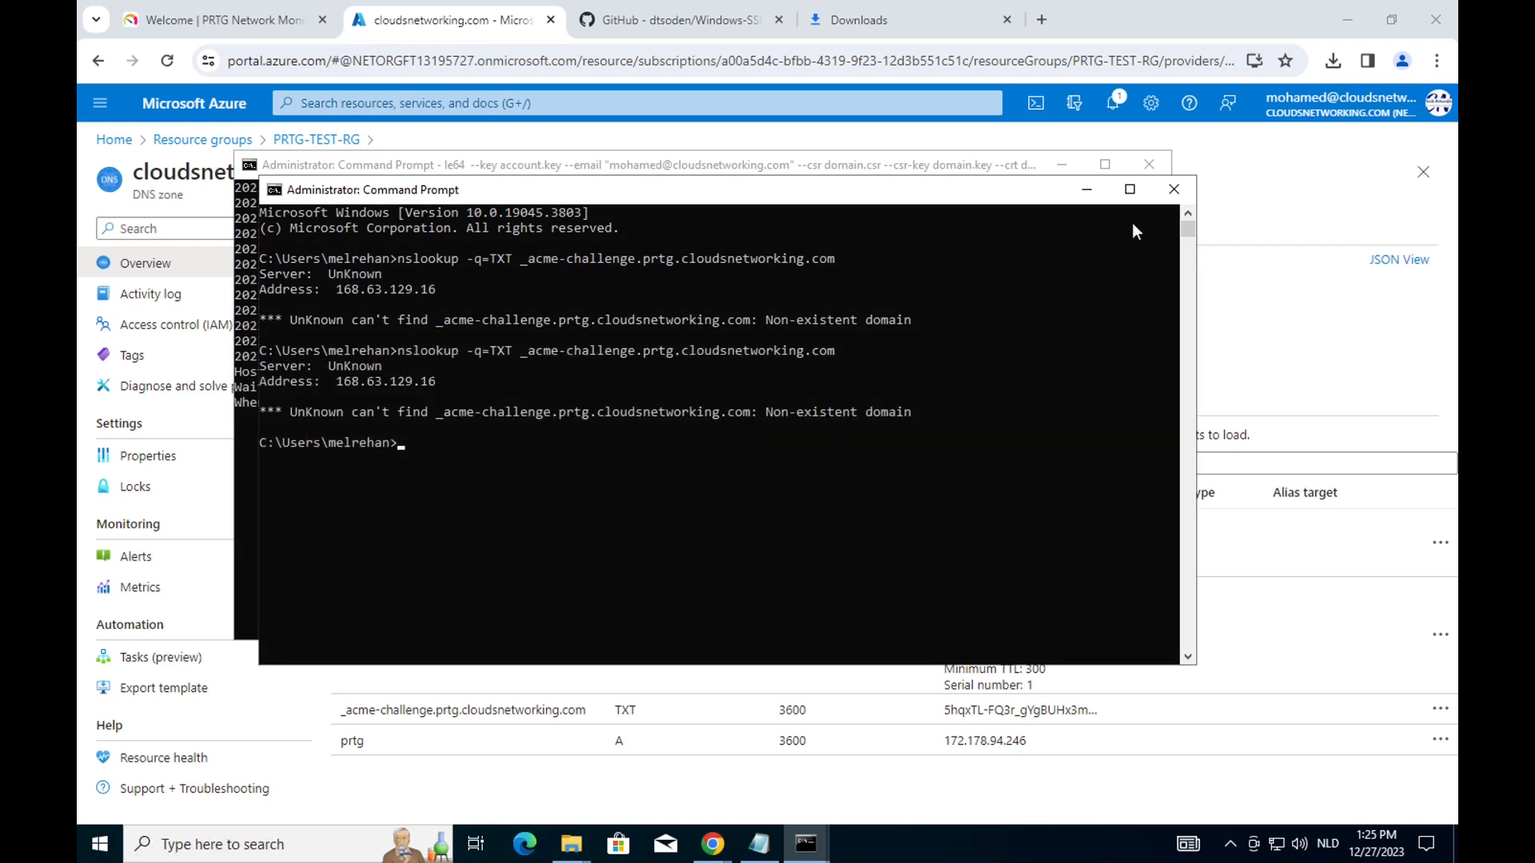
Delete the misnamed _acme-challenge TXT record set from the zone.
click(531, 711)
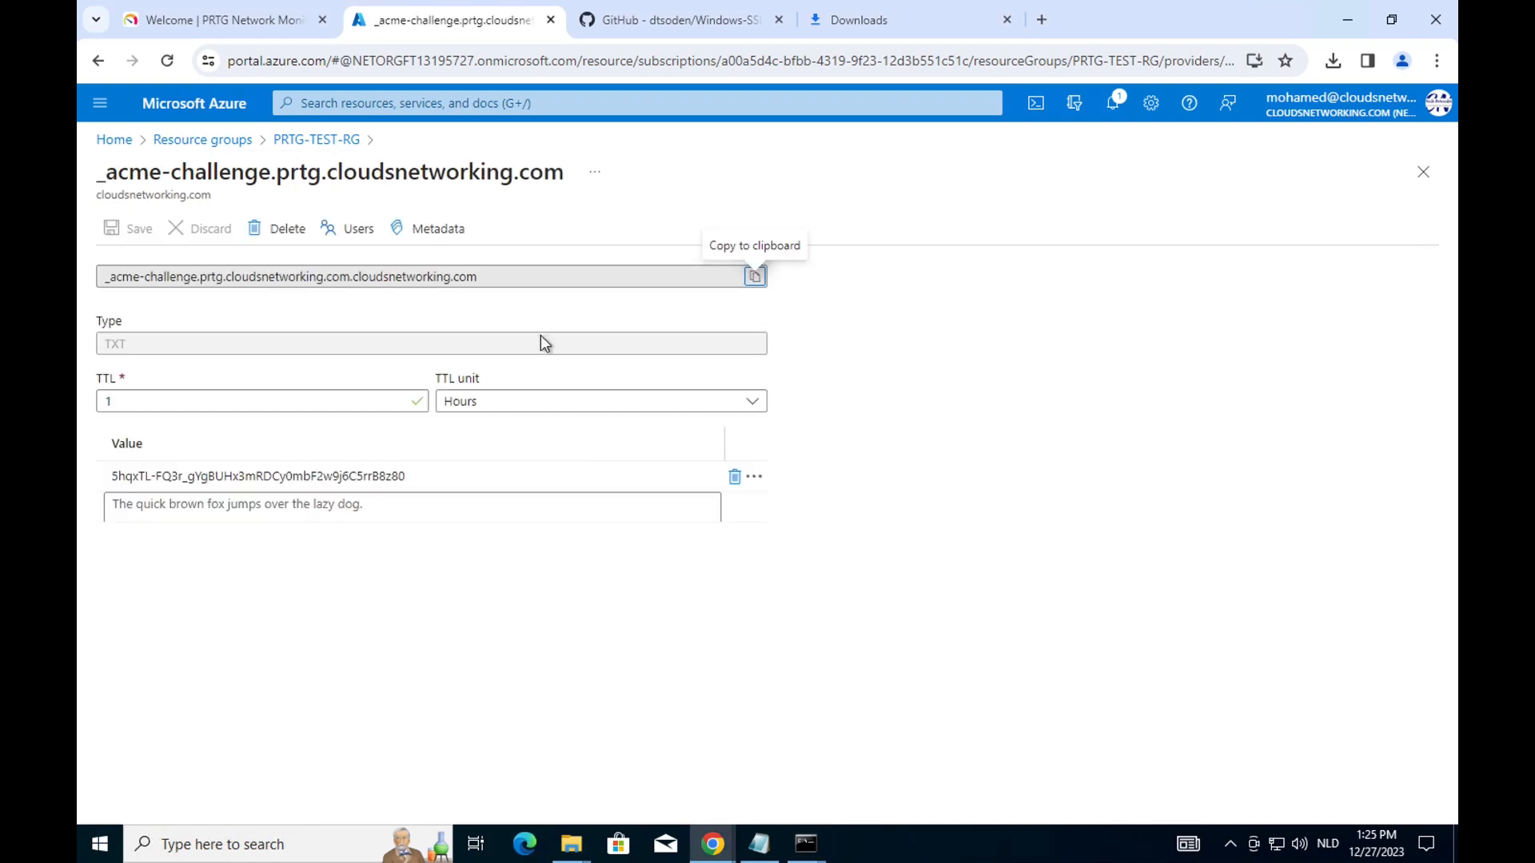
click(278, 234)
click(151, 333)
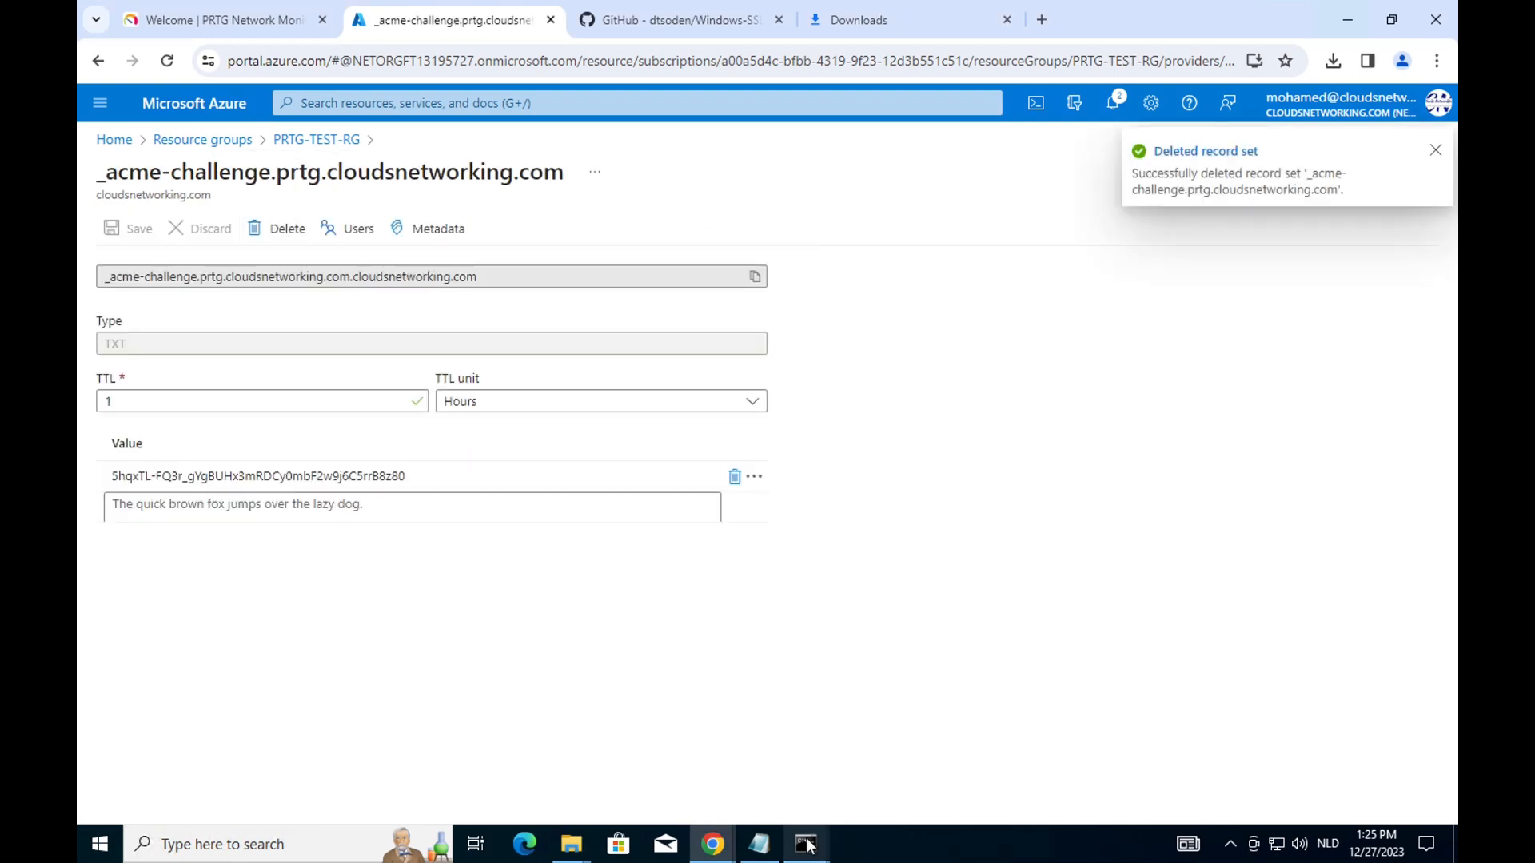
Copy the _acme-challenge.prtg host name from the Let's Encrypt console output.
mouse_move(805, 844)
click(725, 762)
drag(281, 372, 432, 384)
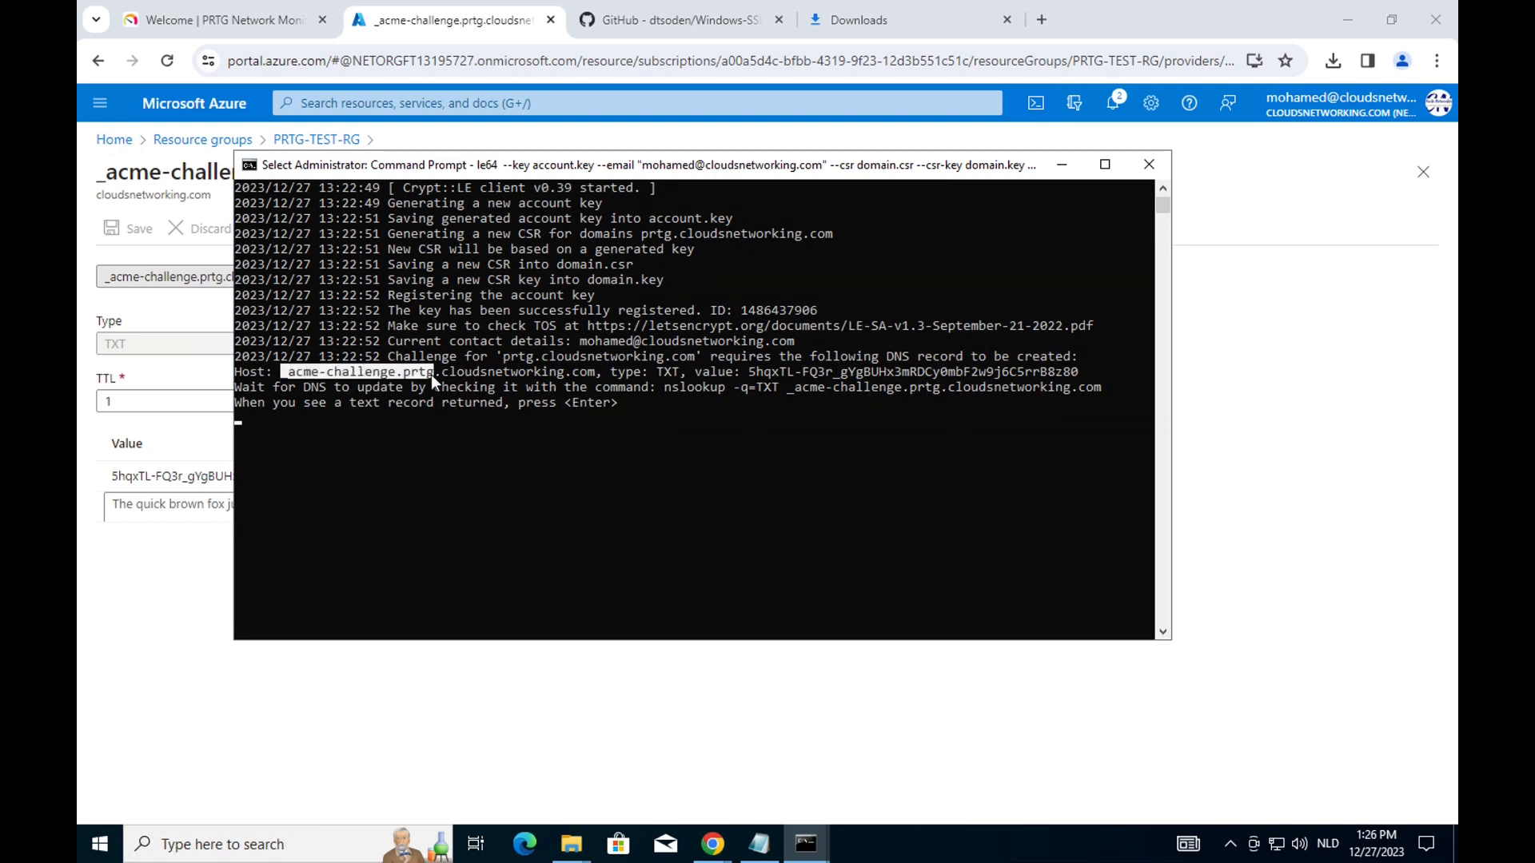
click(250, 166)
mouse_move(320, 324)
click(411, 347)
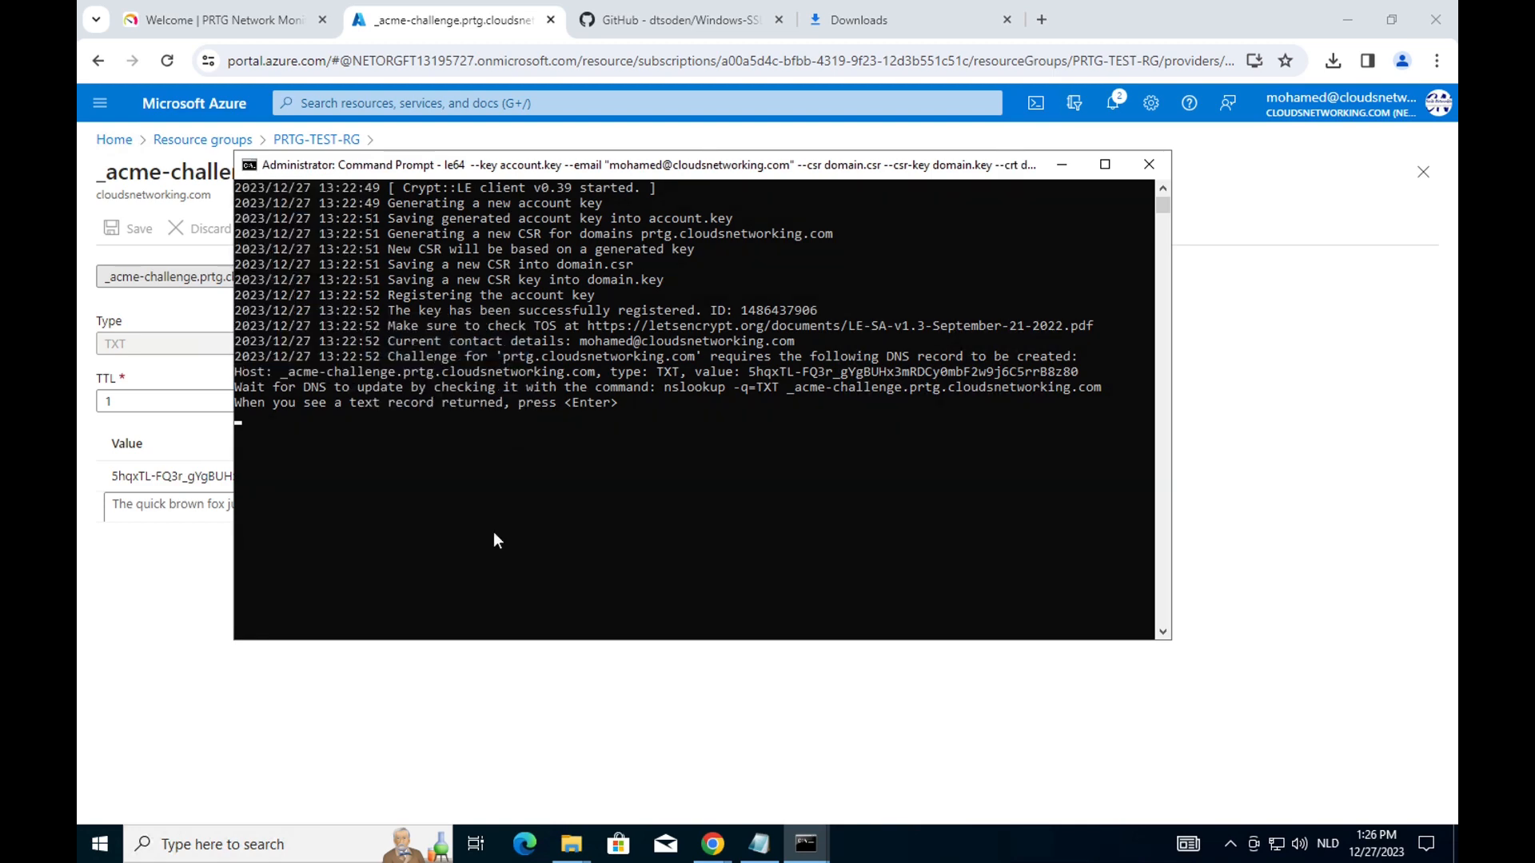
Start a new record set in the cloudsnetworking.com DNS zone via PRTG-TEST-RG.
click(164, 645)
click(316, 140)
click(748, 671)
click(408, 228)
click(1097, 226)
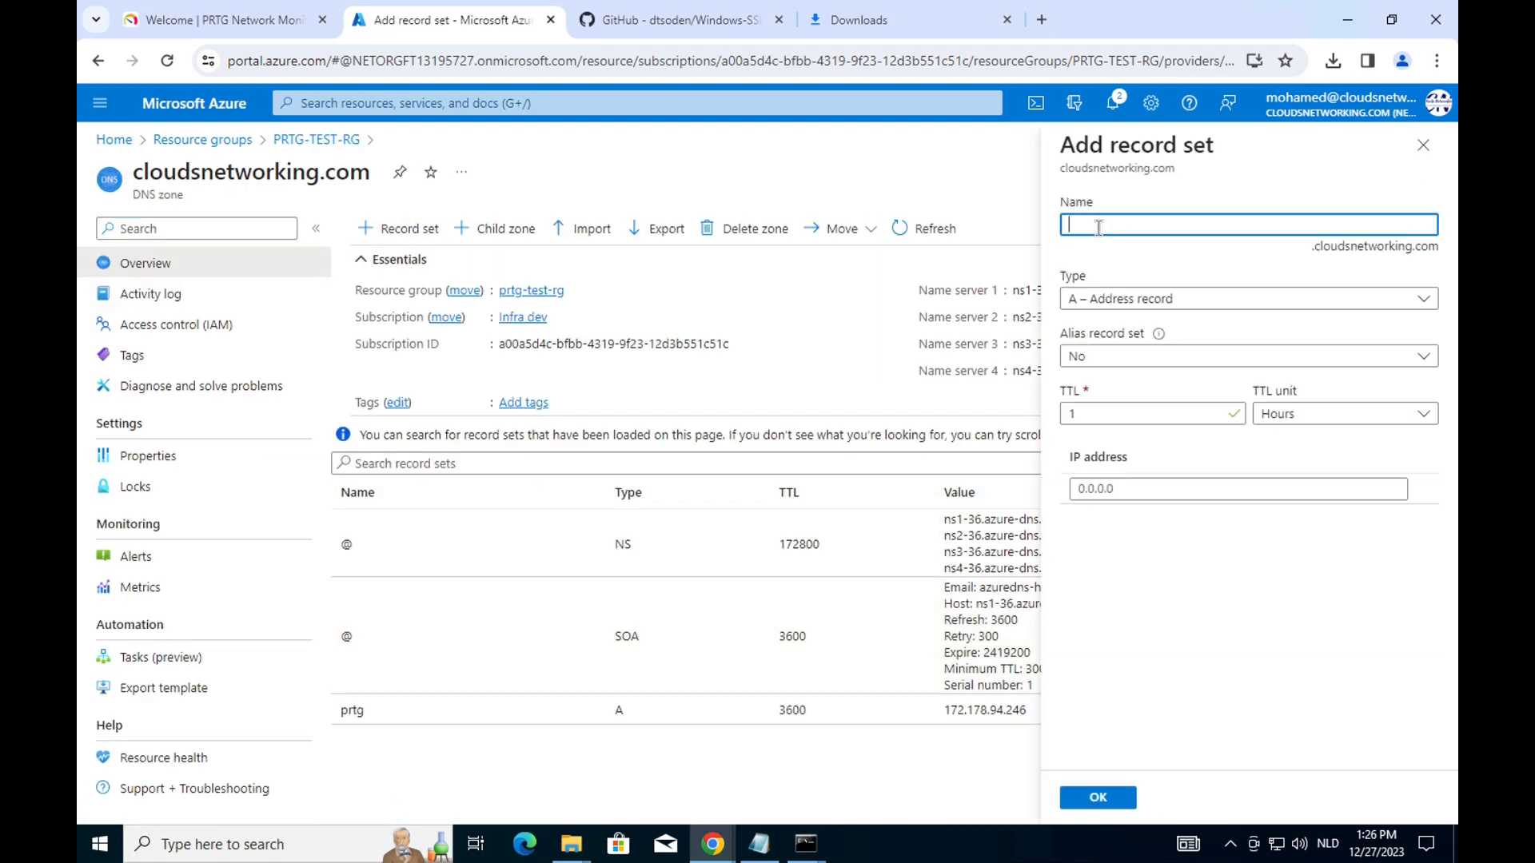
Enter _acme-challenge.prtg as the record name and copy the TXT challenge value from the console.
text(_acme-challenge.prtg)
mouse_move(805, 843)
click(690, 767)
drag(748, 372, 1076, 377)
click(250, 165)
mouse_move(301, 325)
click(400, 343)
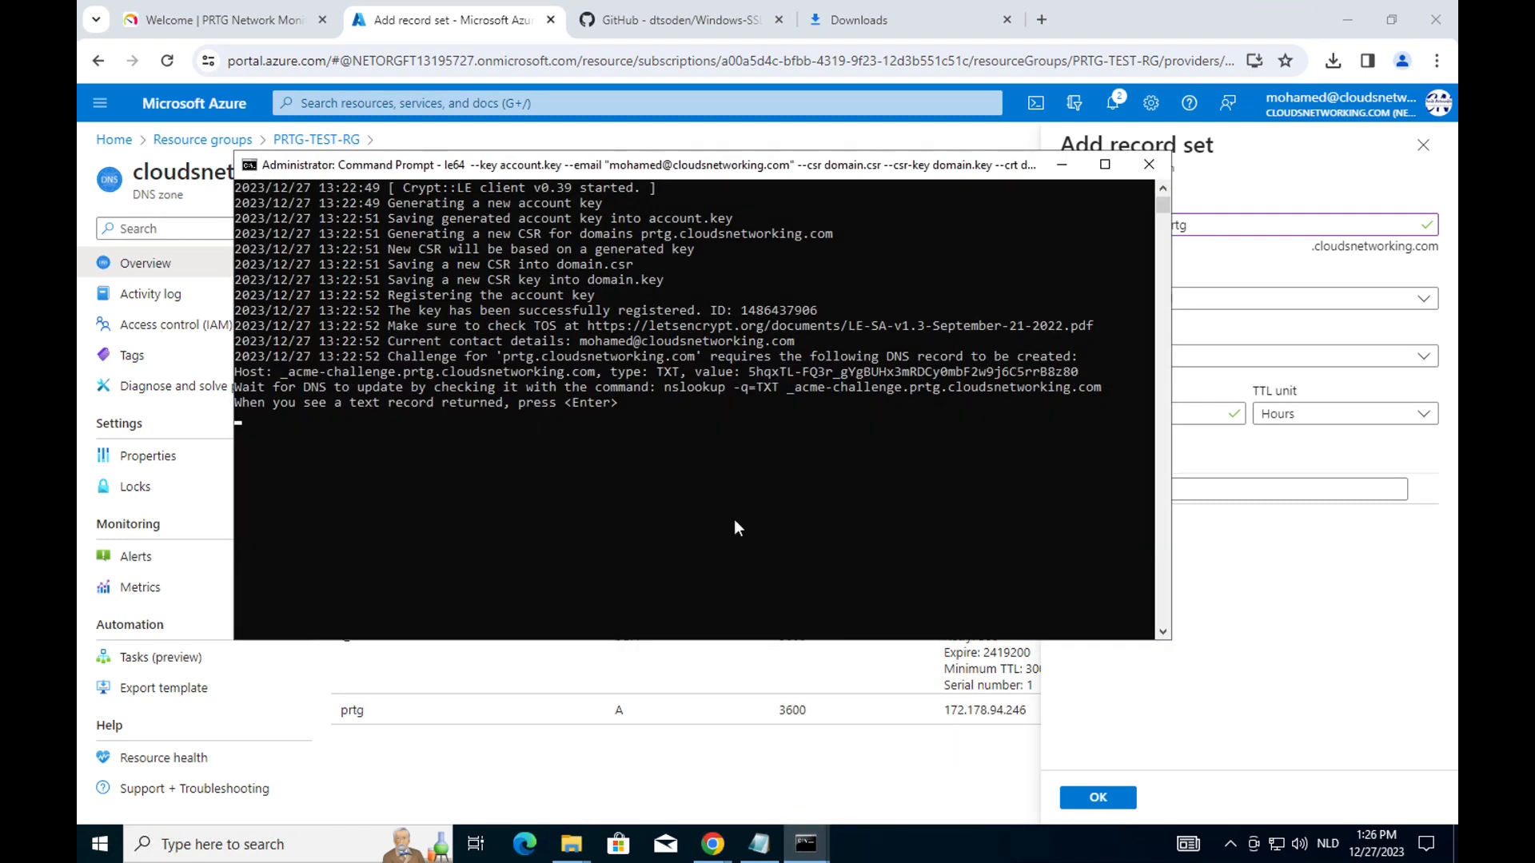
Create the record set as type TXT holding the ACME challenge token.
click(1168, 497)
click(1154, 300)
click(1089, 538)
click(1159, 430)
key(ctrl+v)
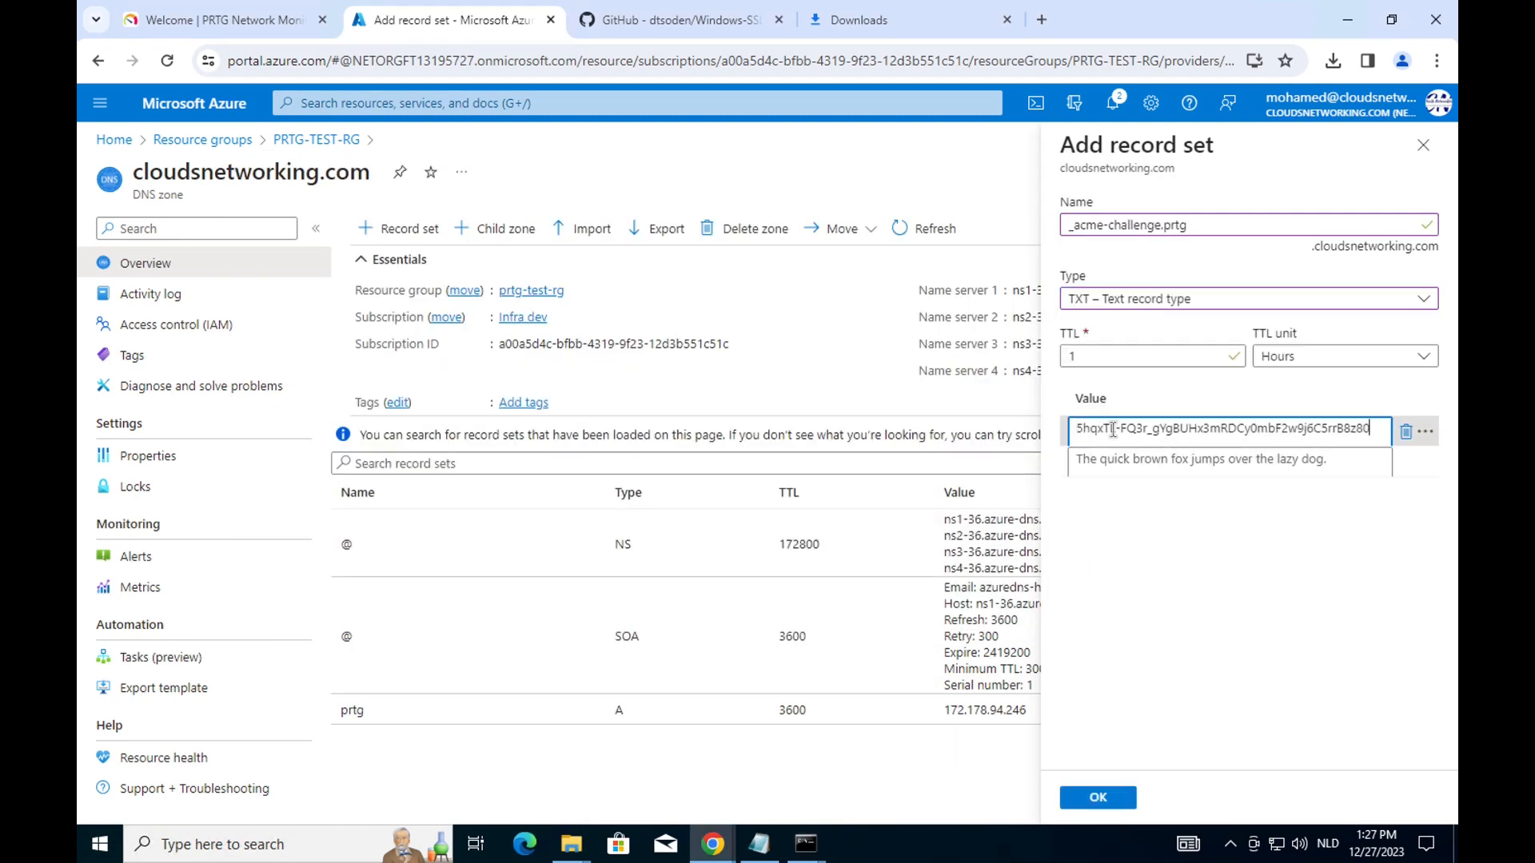
click(1098, 798)
Clear the second console and run nslookup -q=TXT _acme-challenge.prtg.cloudsnetworking.com twice.
mouse_move(806, 843)
click(856, 777)
click(726, 520)
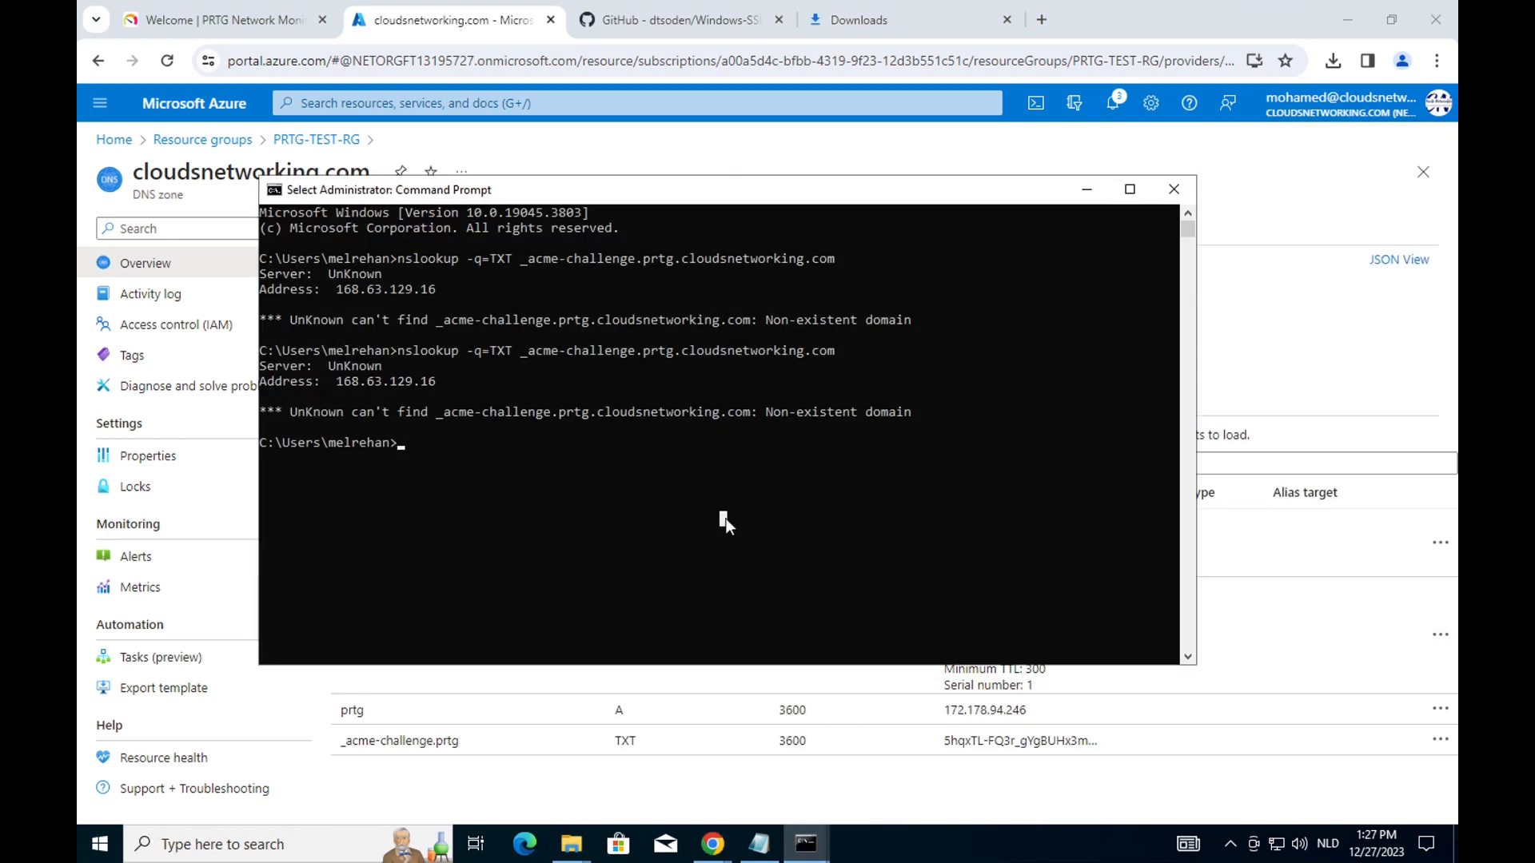
text(cls)
key(Return)
text(nslookup -q=TXT _acme-challenge.prtg.cloudsnetworking.com)
key(Return)
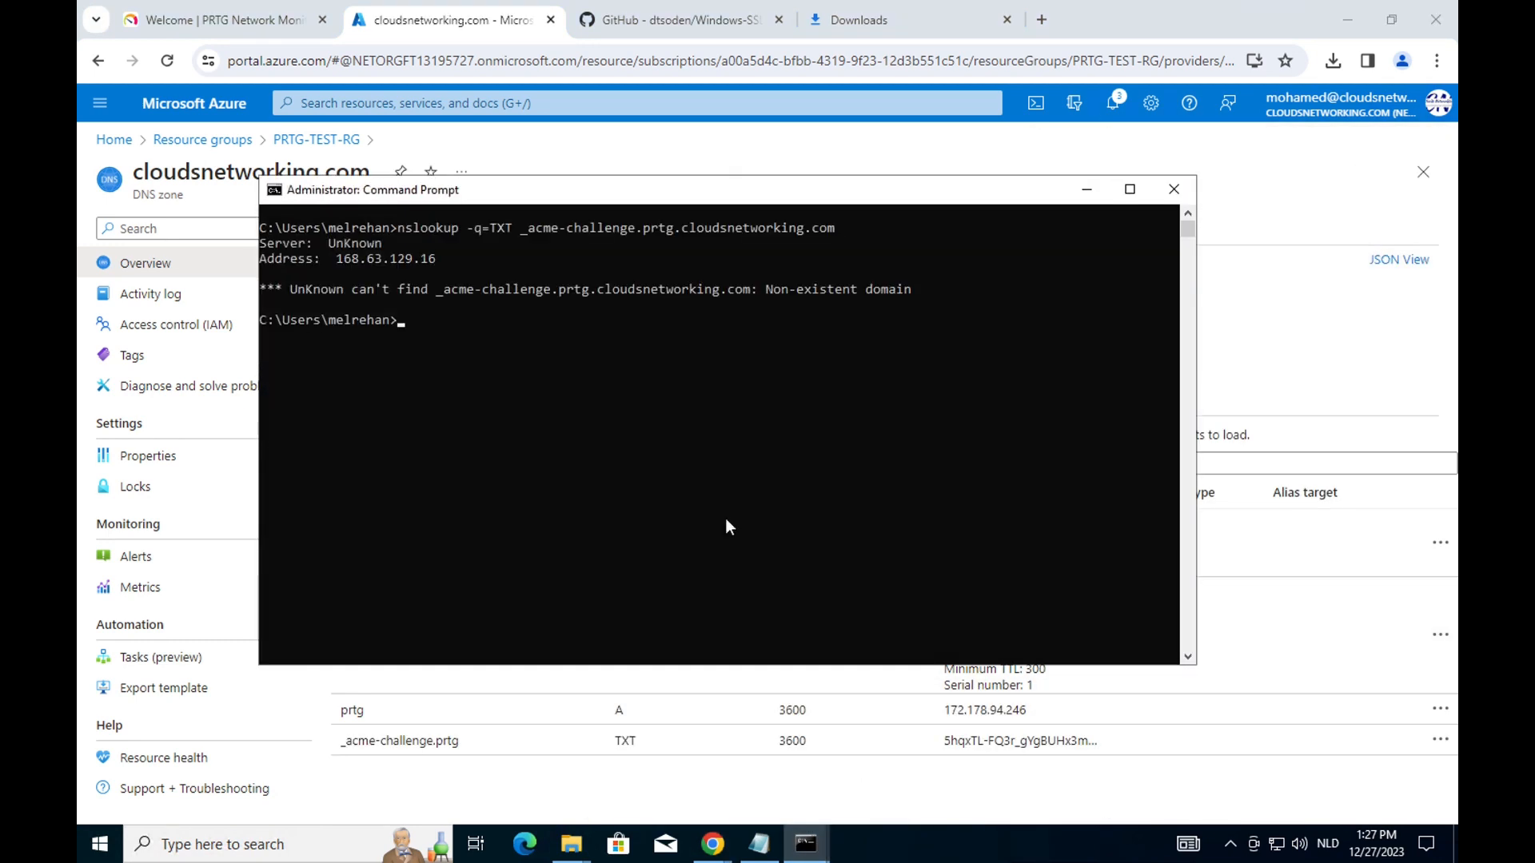
key(Up)
key(Return)
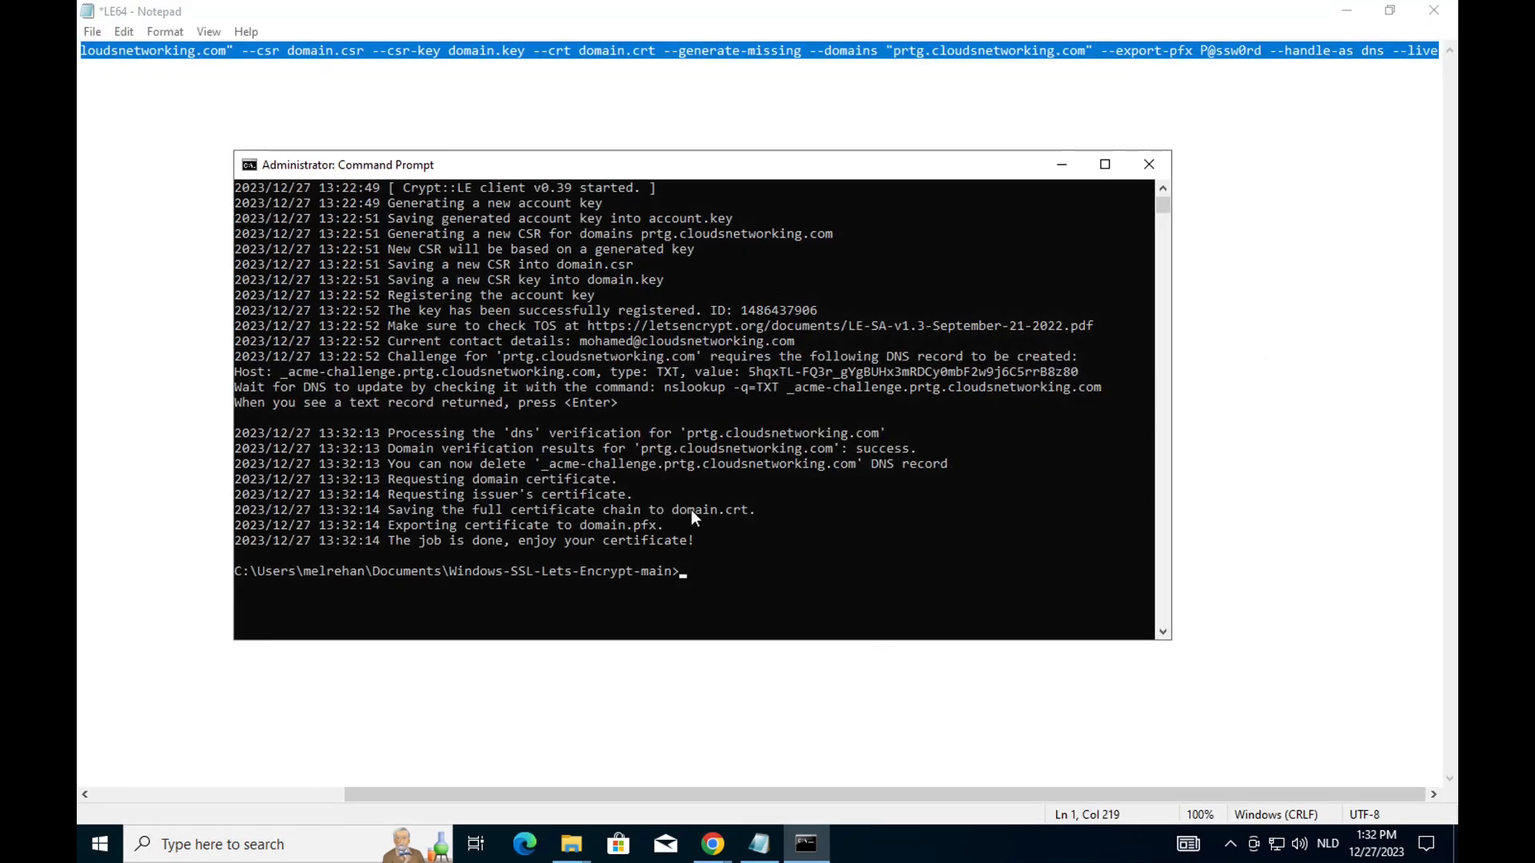
View the certificate files in Documents > Windows-SSL-Lets-Encrypt-main, then show the PRTG Certificate Importer page.
click(570, 844)
click(511, 768)
click(333, 317)
double_click(494, 260)
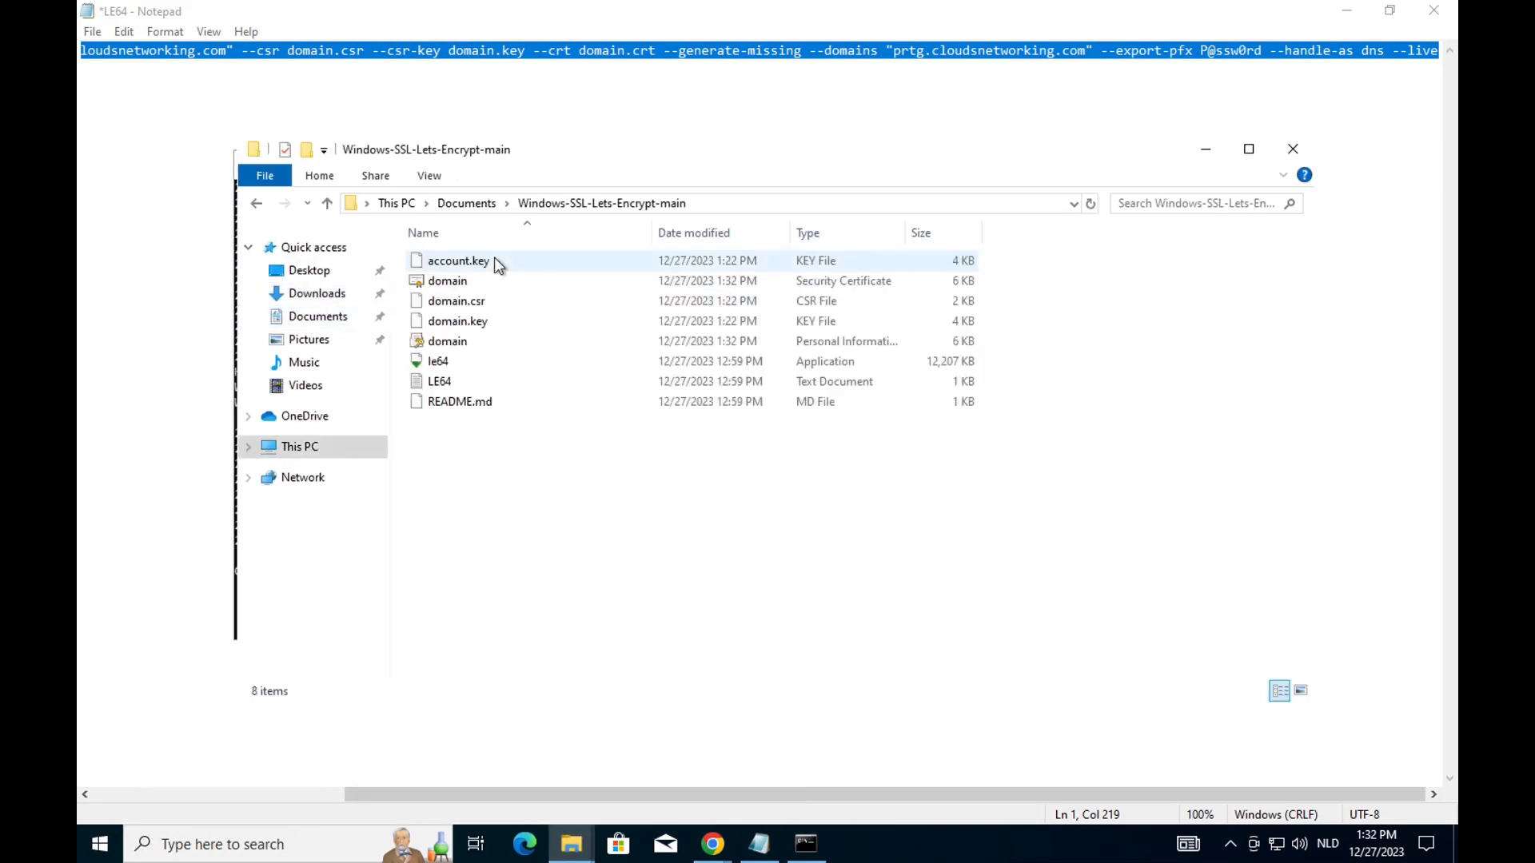
mouse_move(713, 844)
click(616, 703)
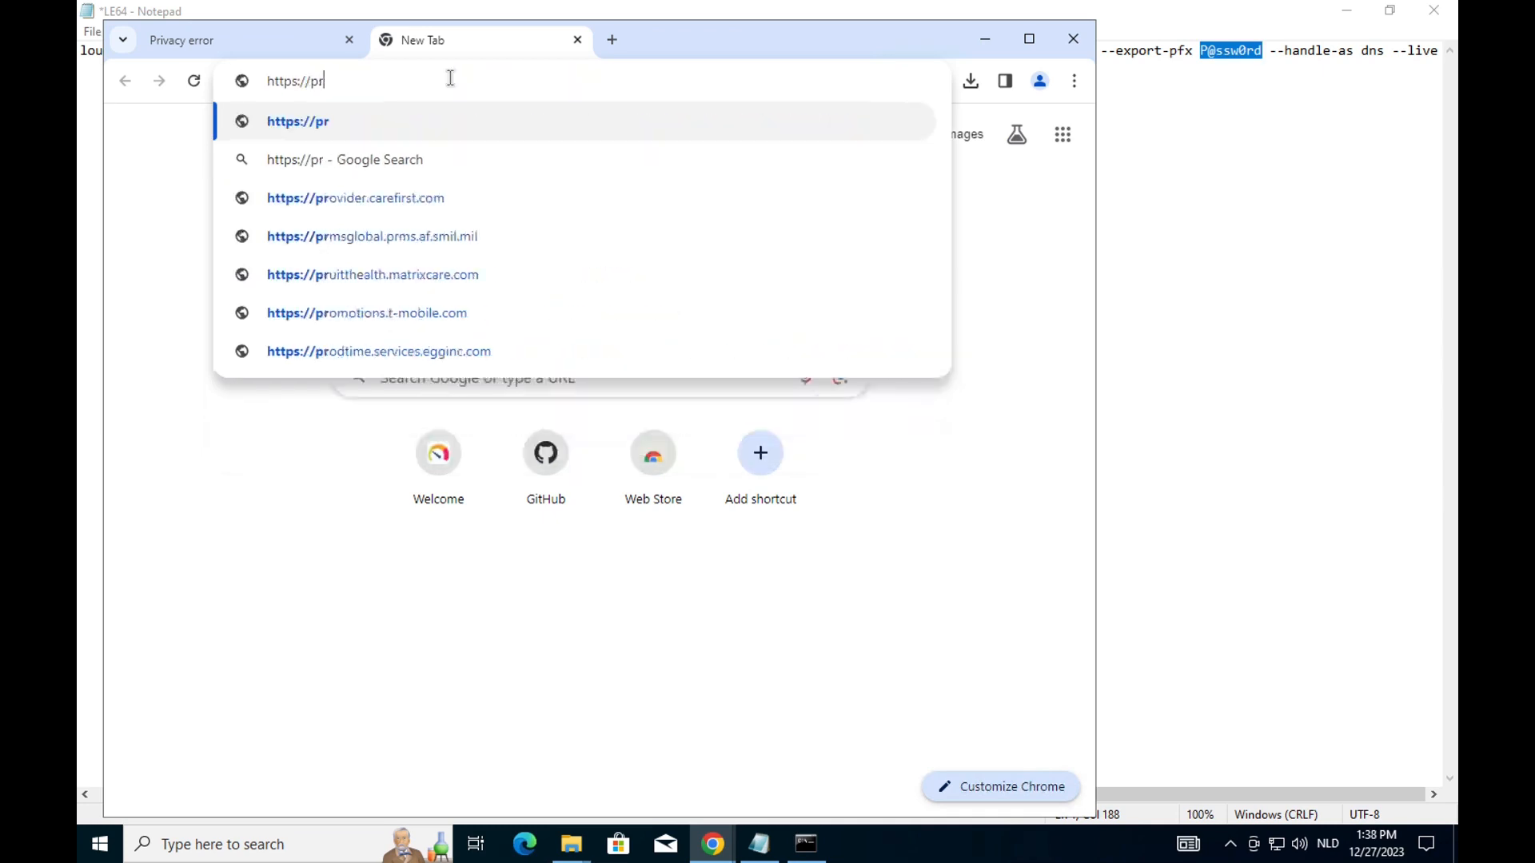
text(tg.cloudsnetworking)
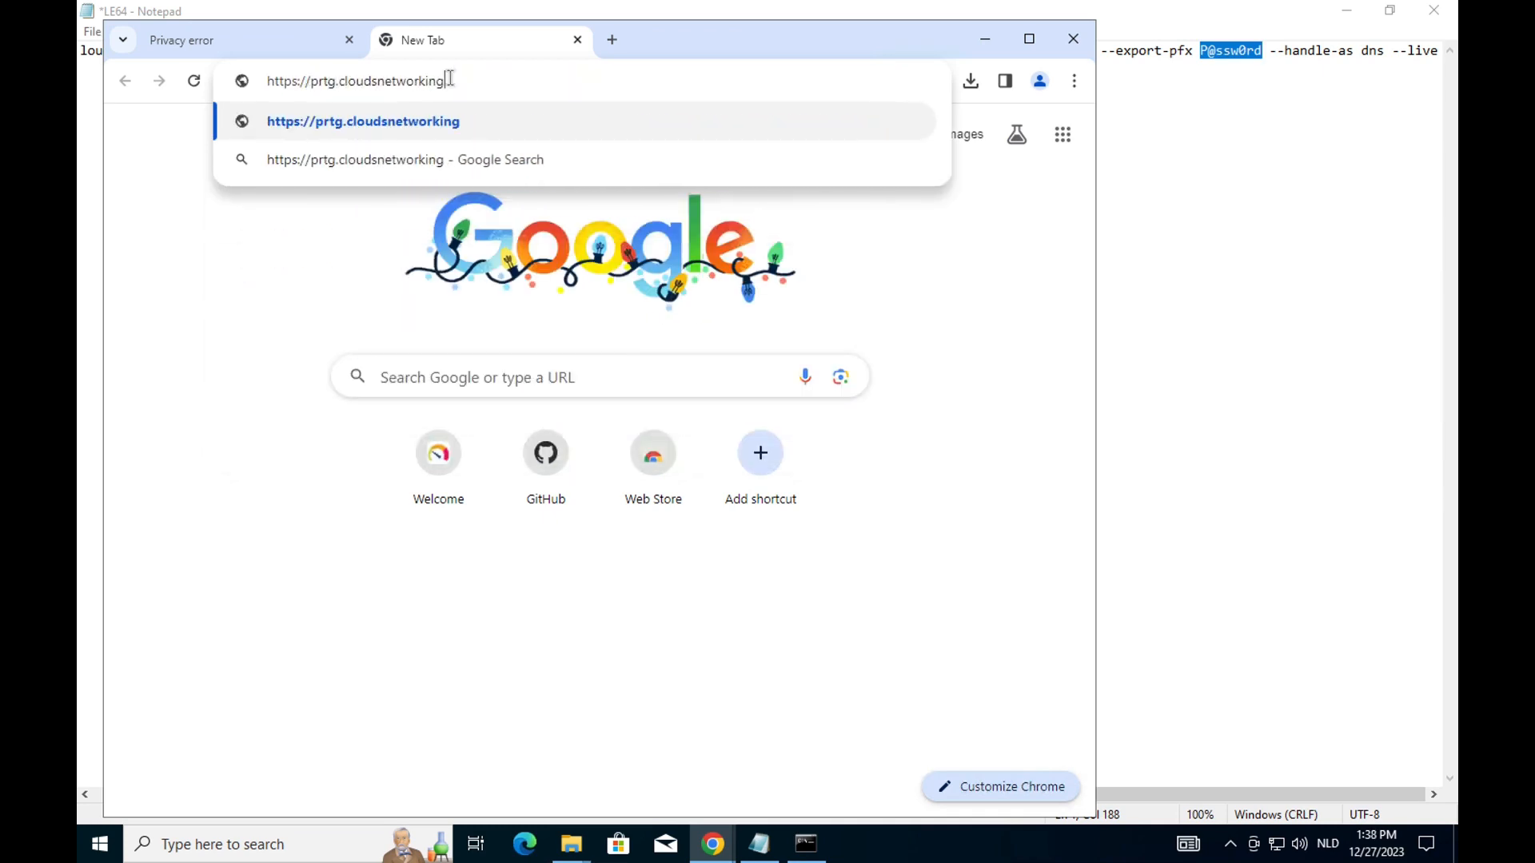
text(.com)
key(Return)
click(234, 81)
click(262, 163)
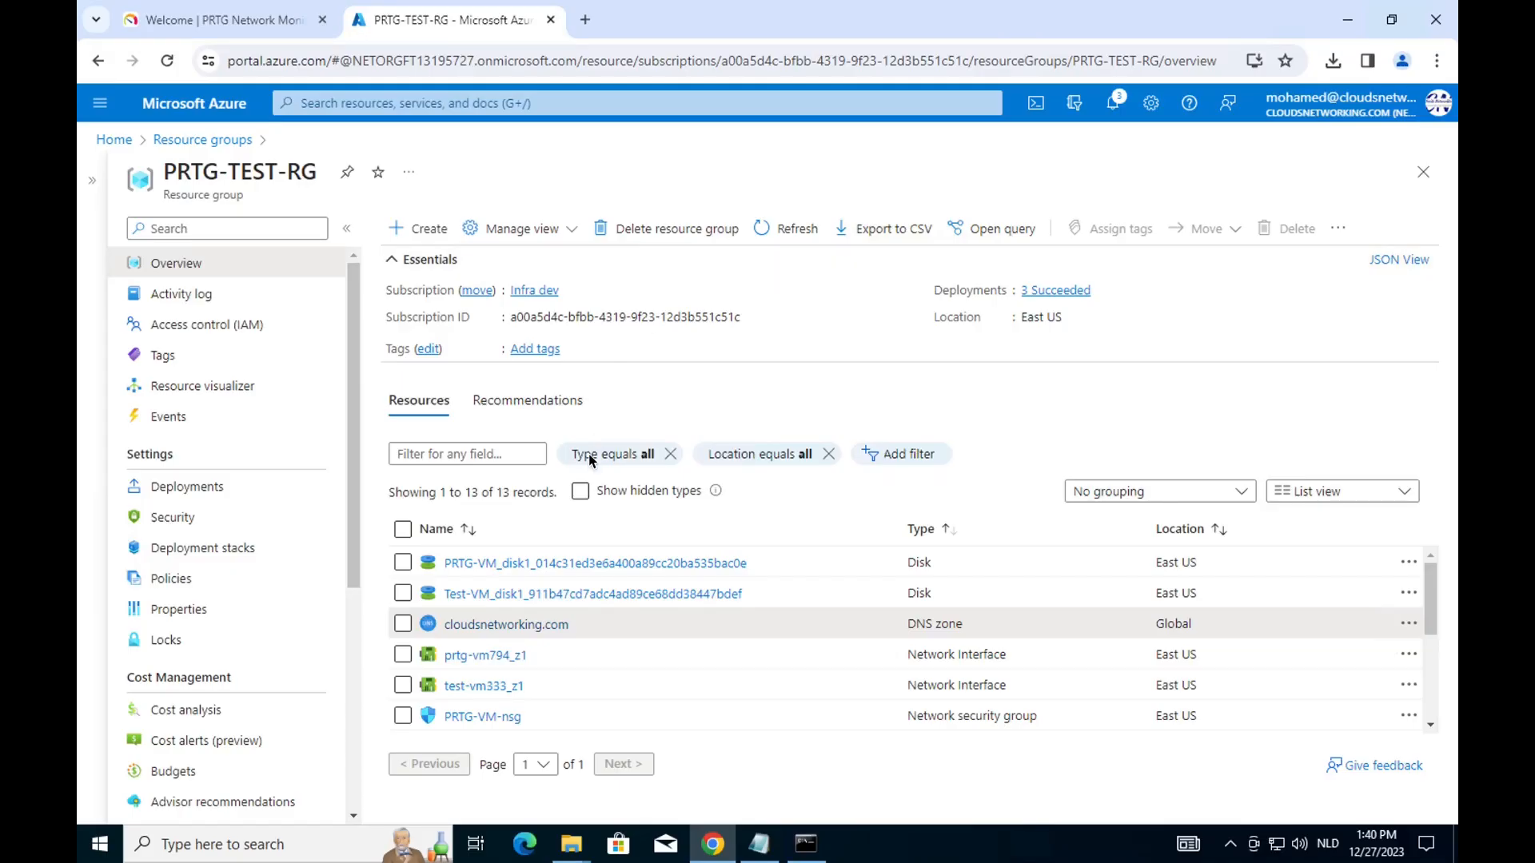
Start creating an Application Gateway from the Marketplace in the resource group.
click(415, 228)
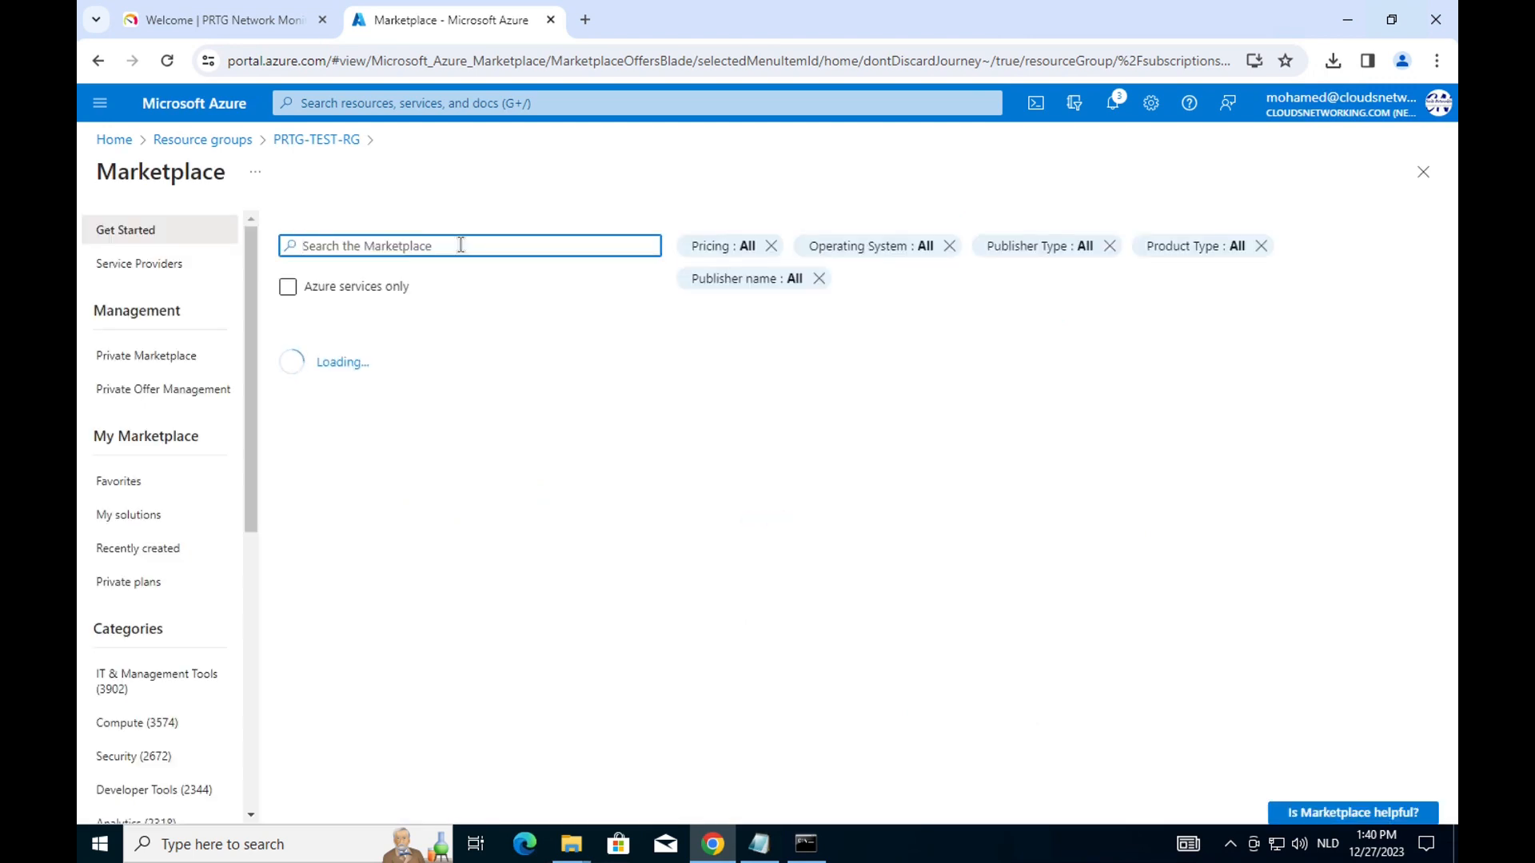
text(application)
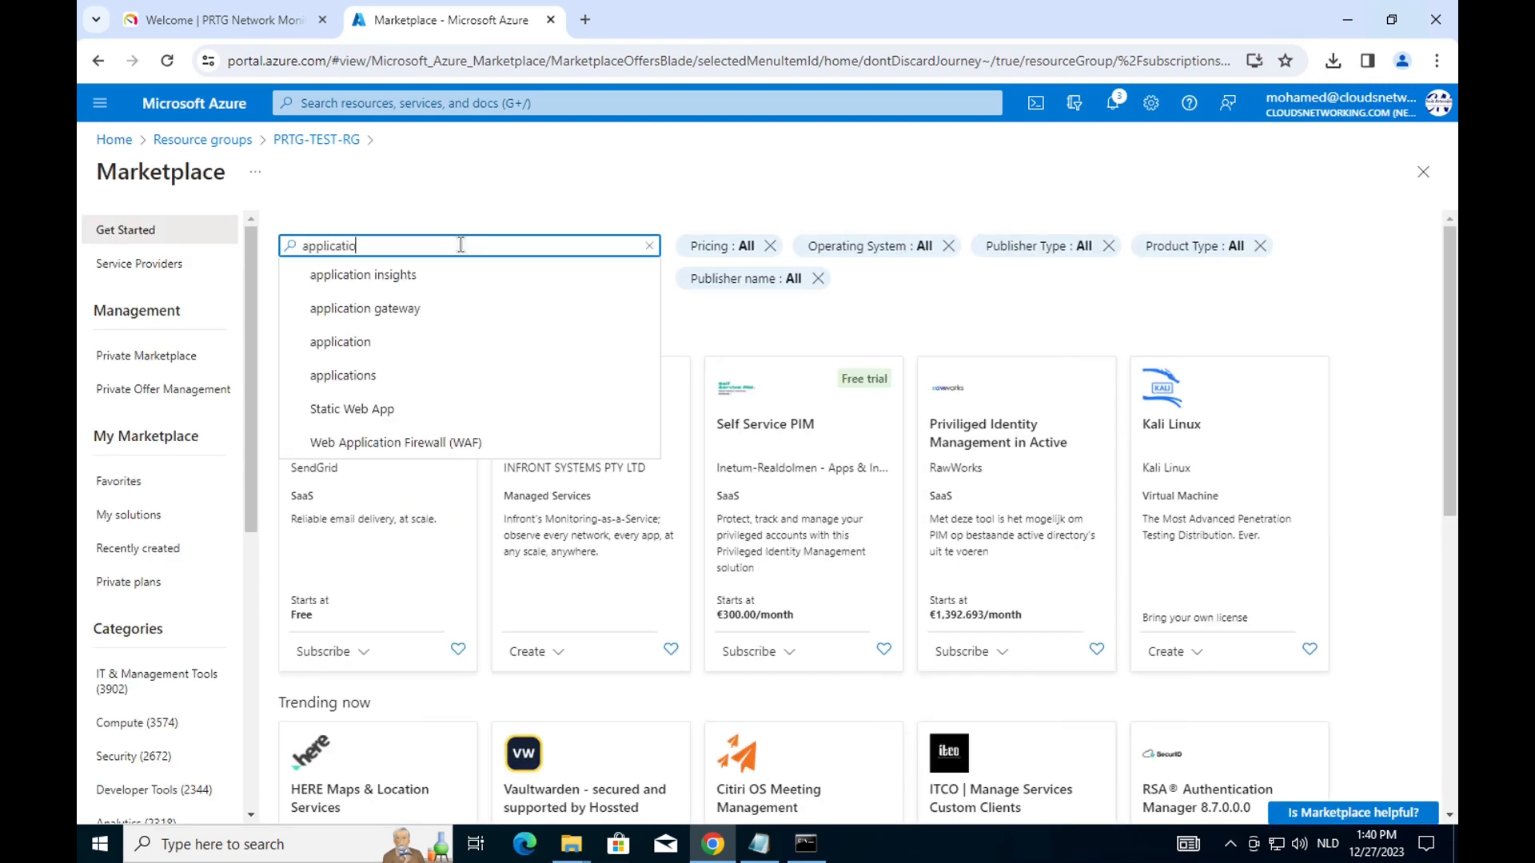
click(406, 308)
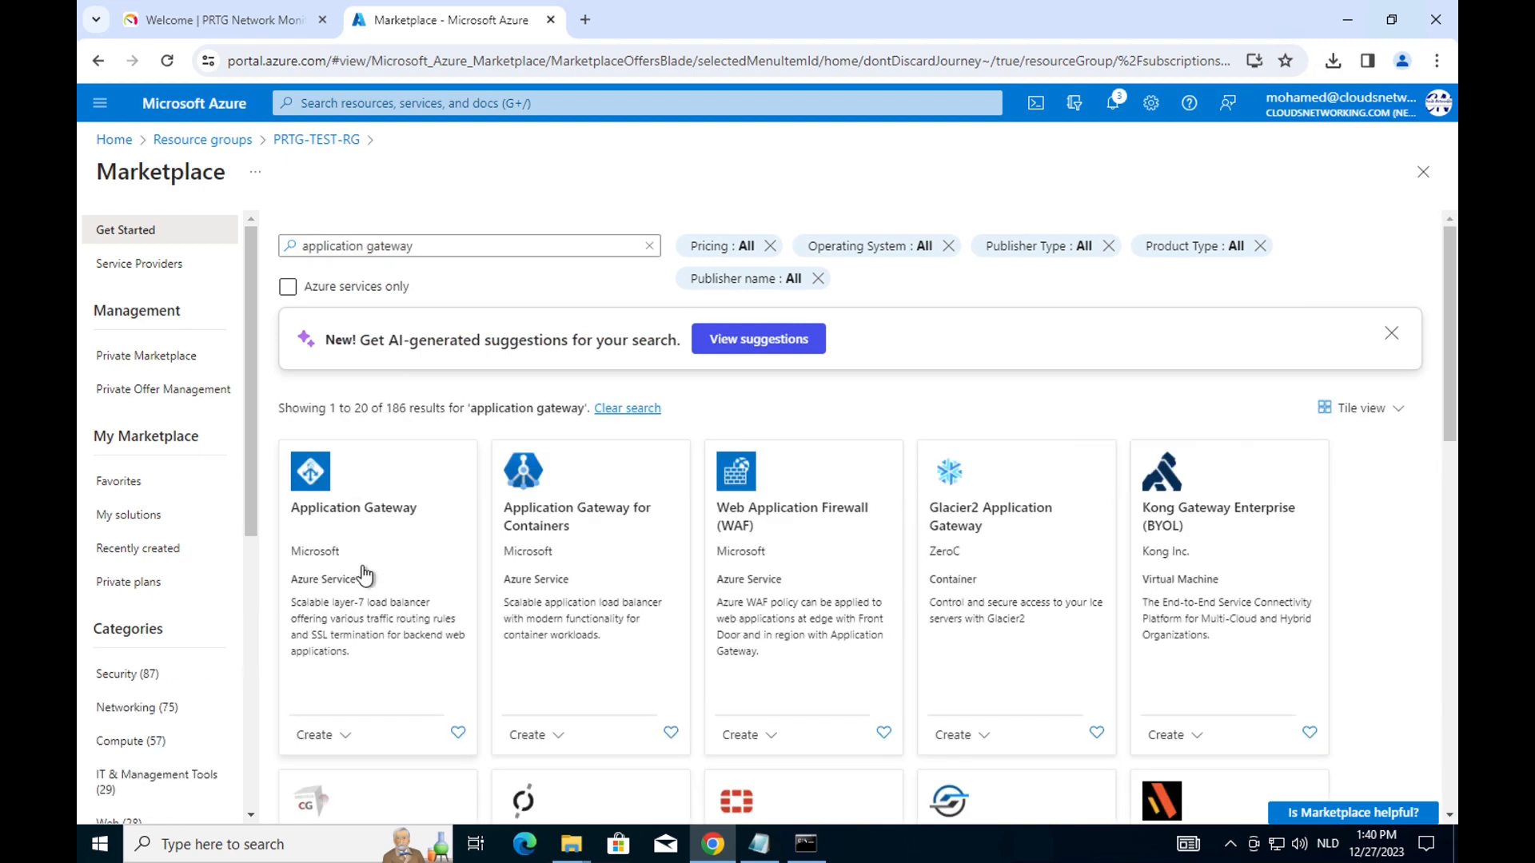
click(393, 552)
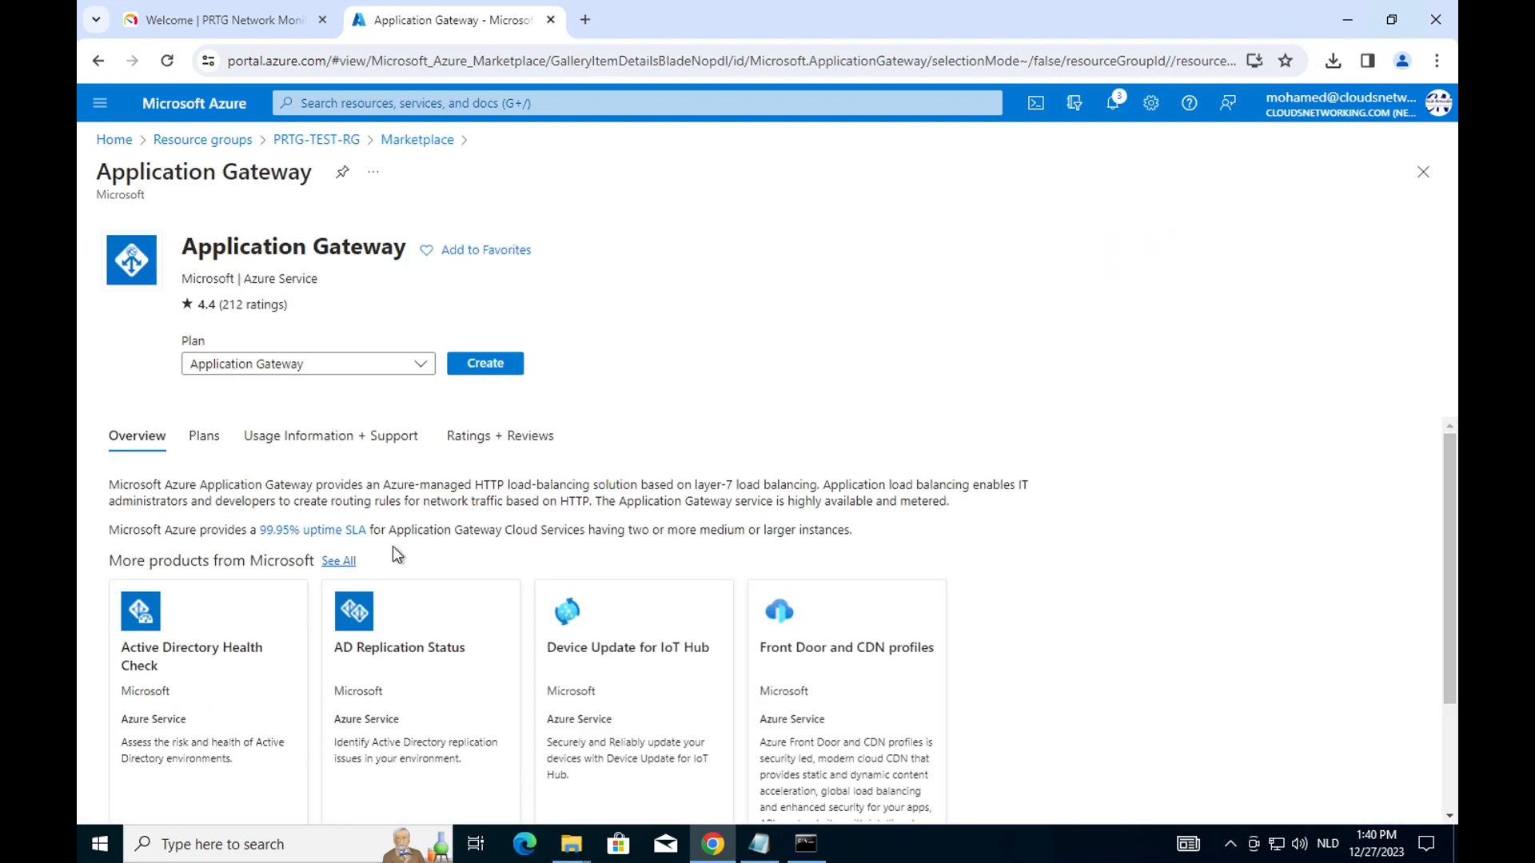
click(494, 367)
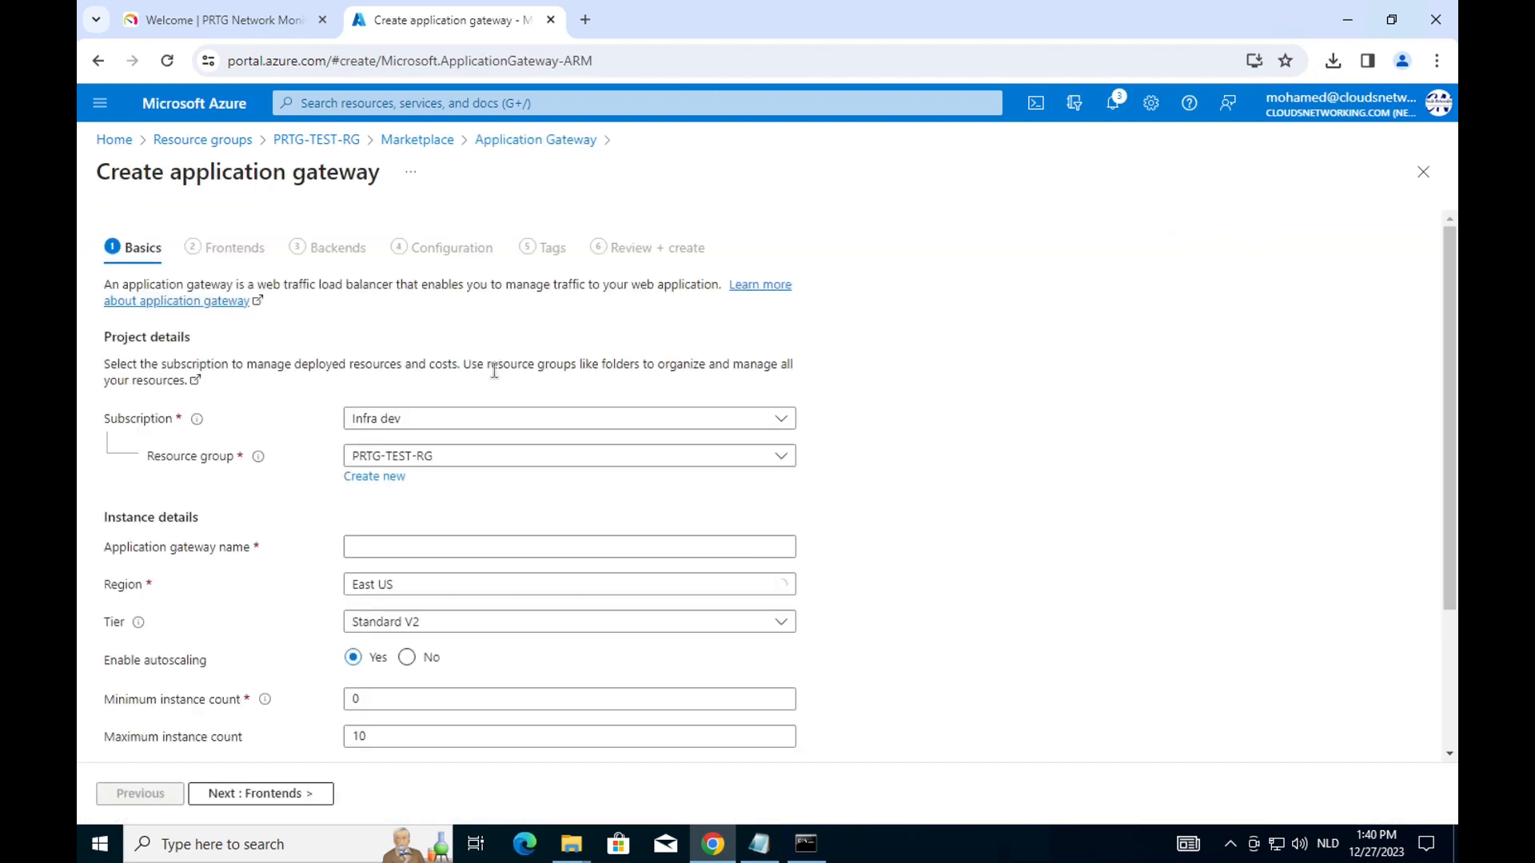
Name the gateway PRTG-APP-GW on PRTG-TEST-VNET and begin adding a frontend public IP.
click(398, 544)
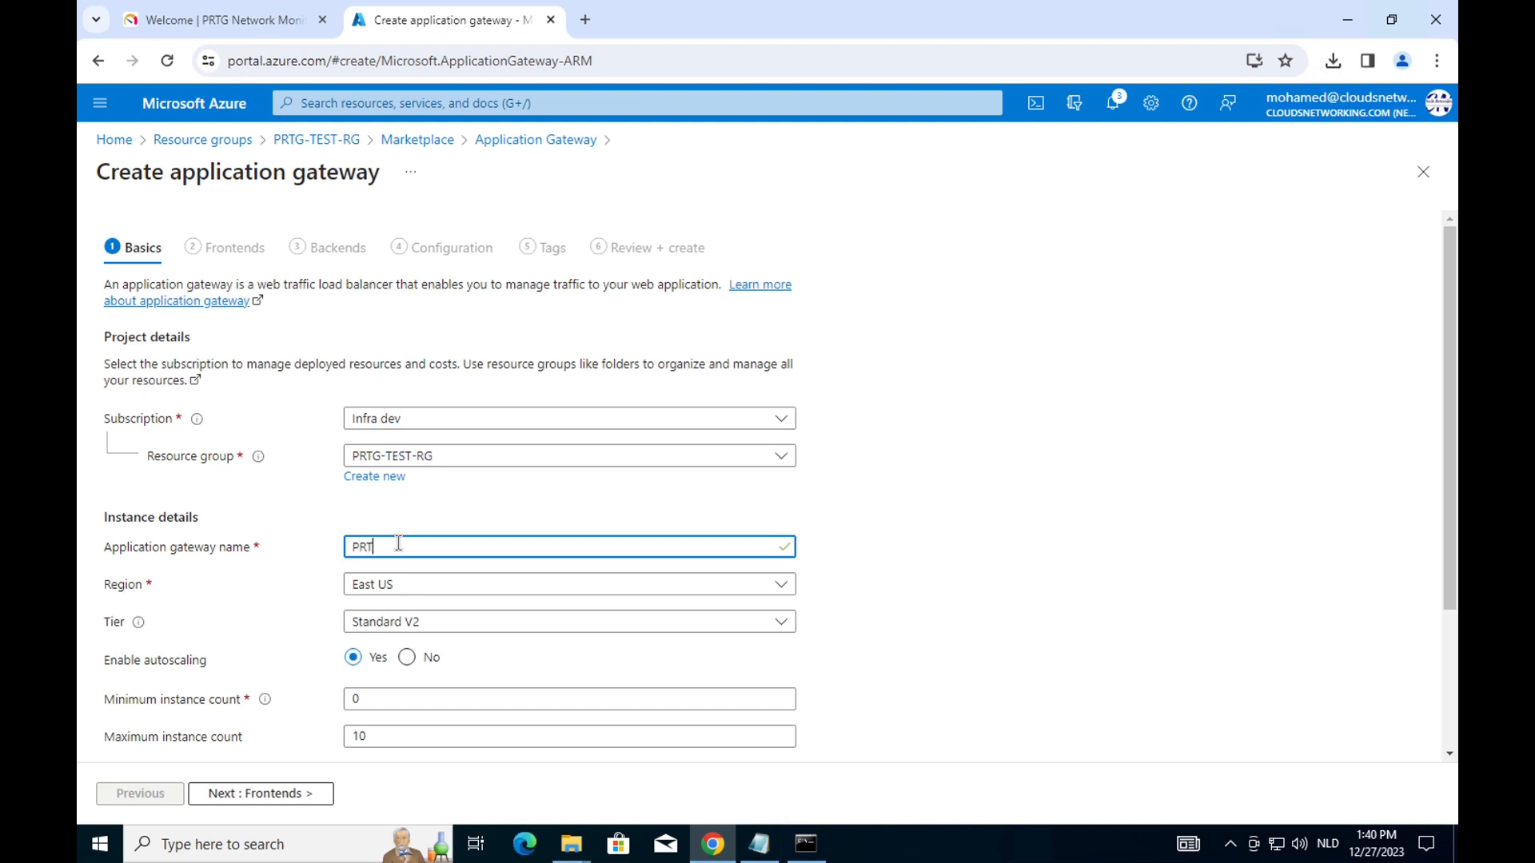
text(PRTG-APP-GW)
scroll(499, 530, down, 3)
scroll(499, 531, down, 2)
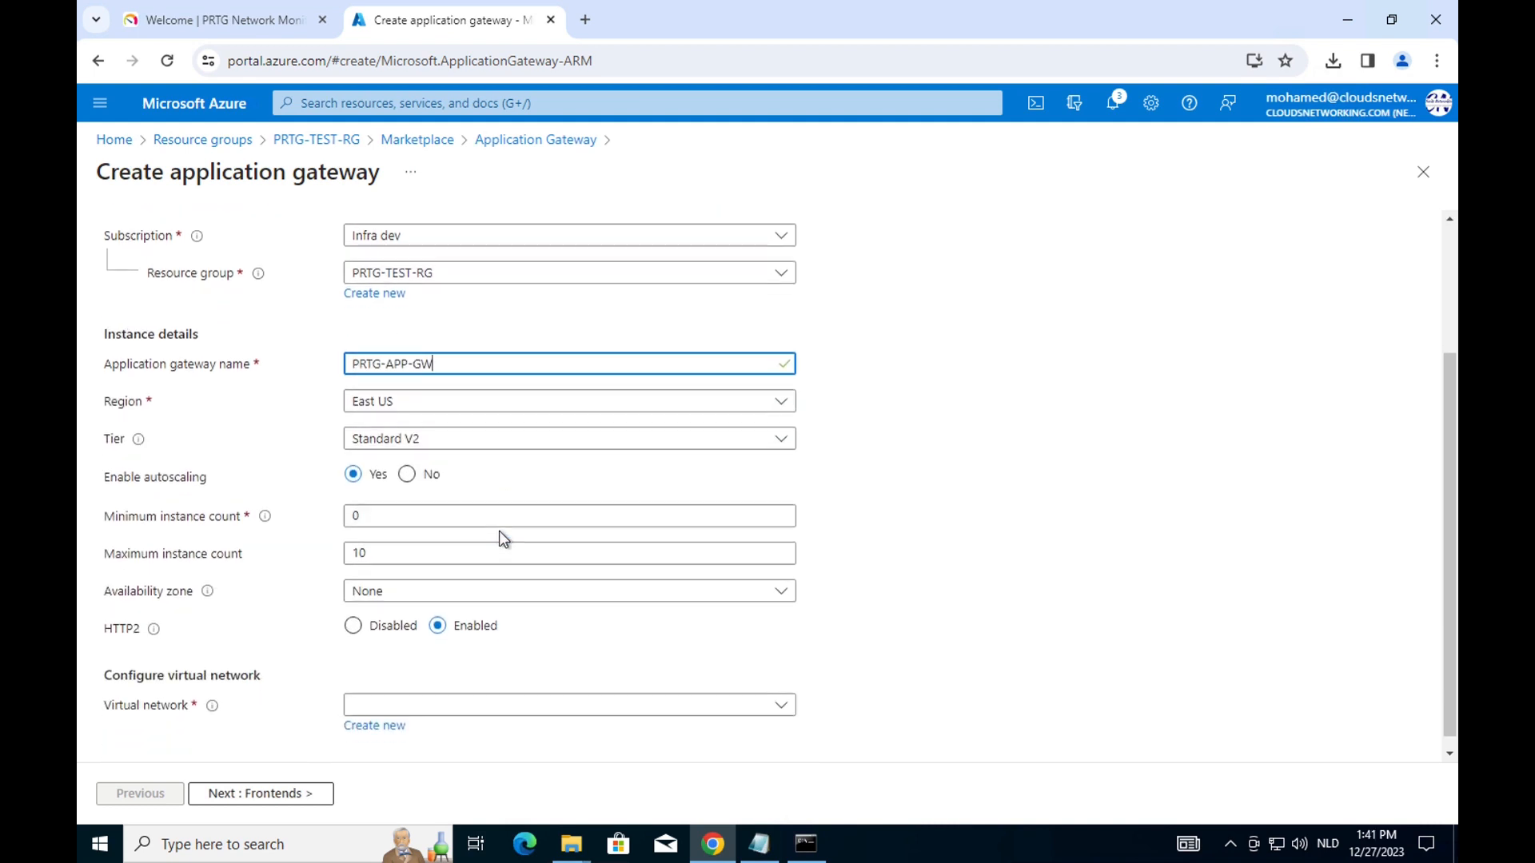
click(453, 692)
click(429, 783)
scroll(546, 662, down, 1)
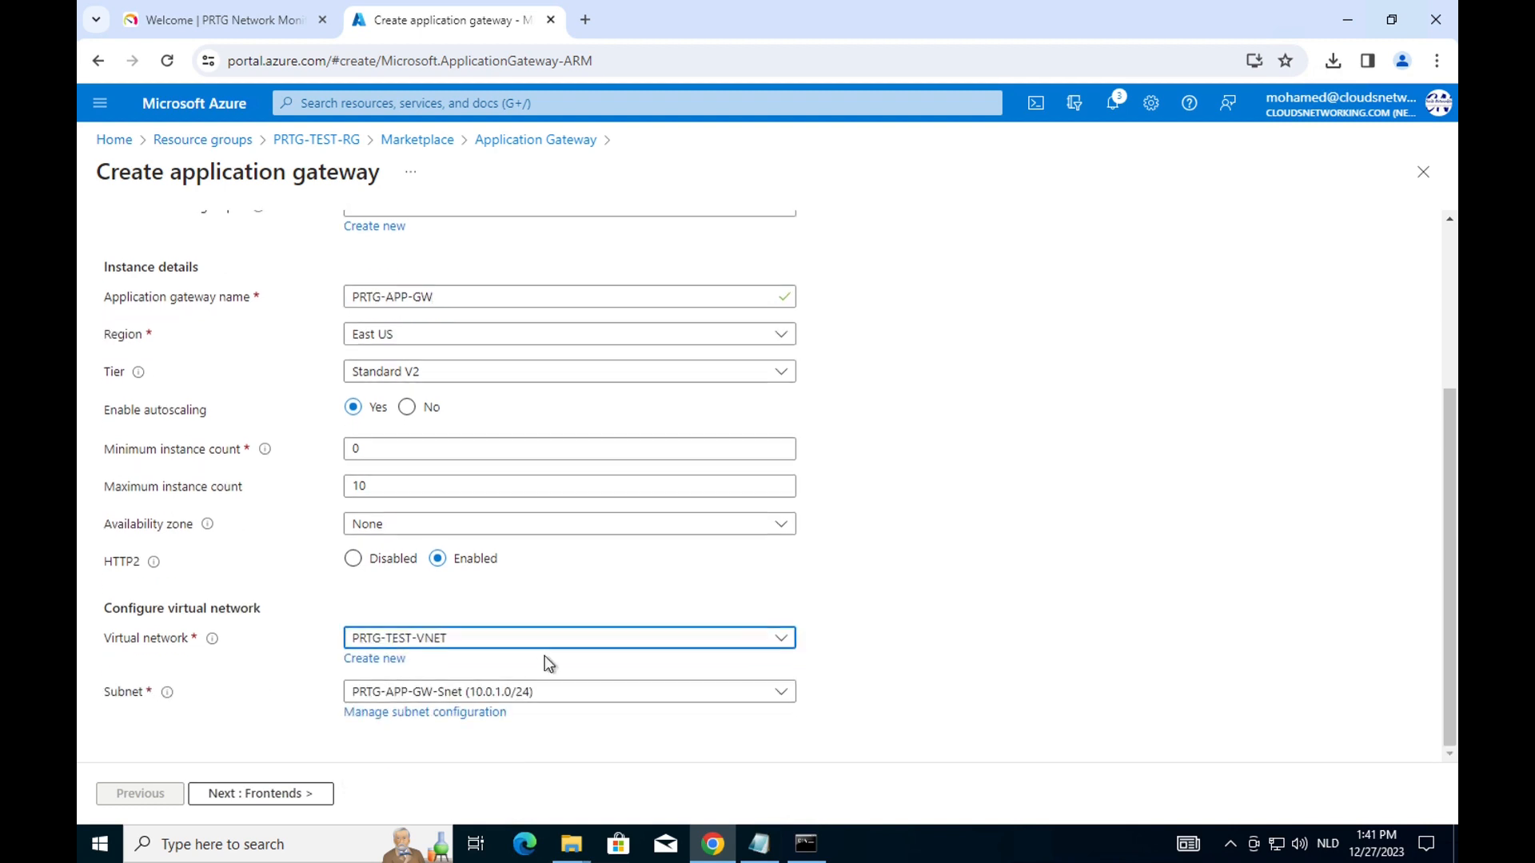
click(275, 800)
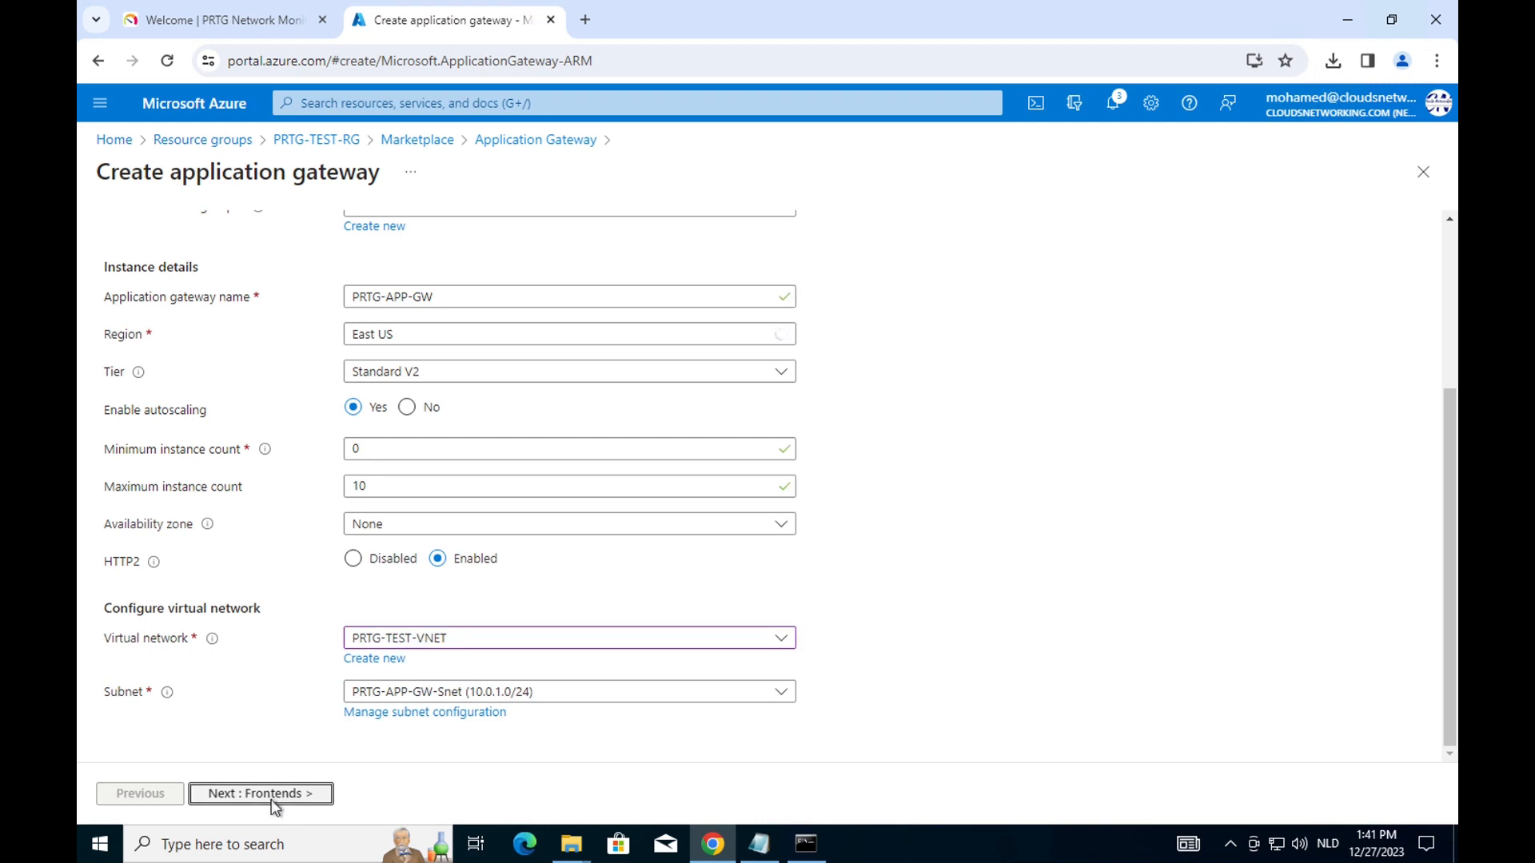
click(372, 399)
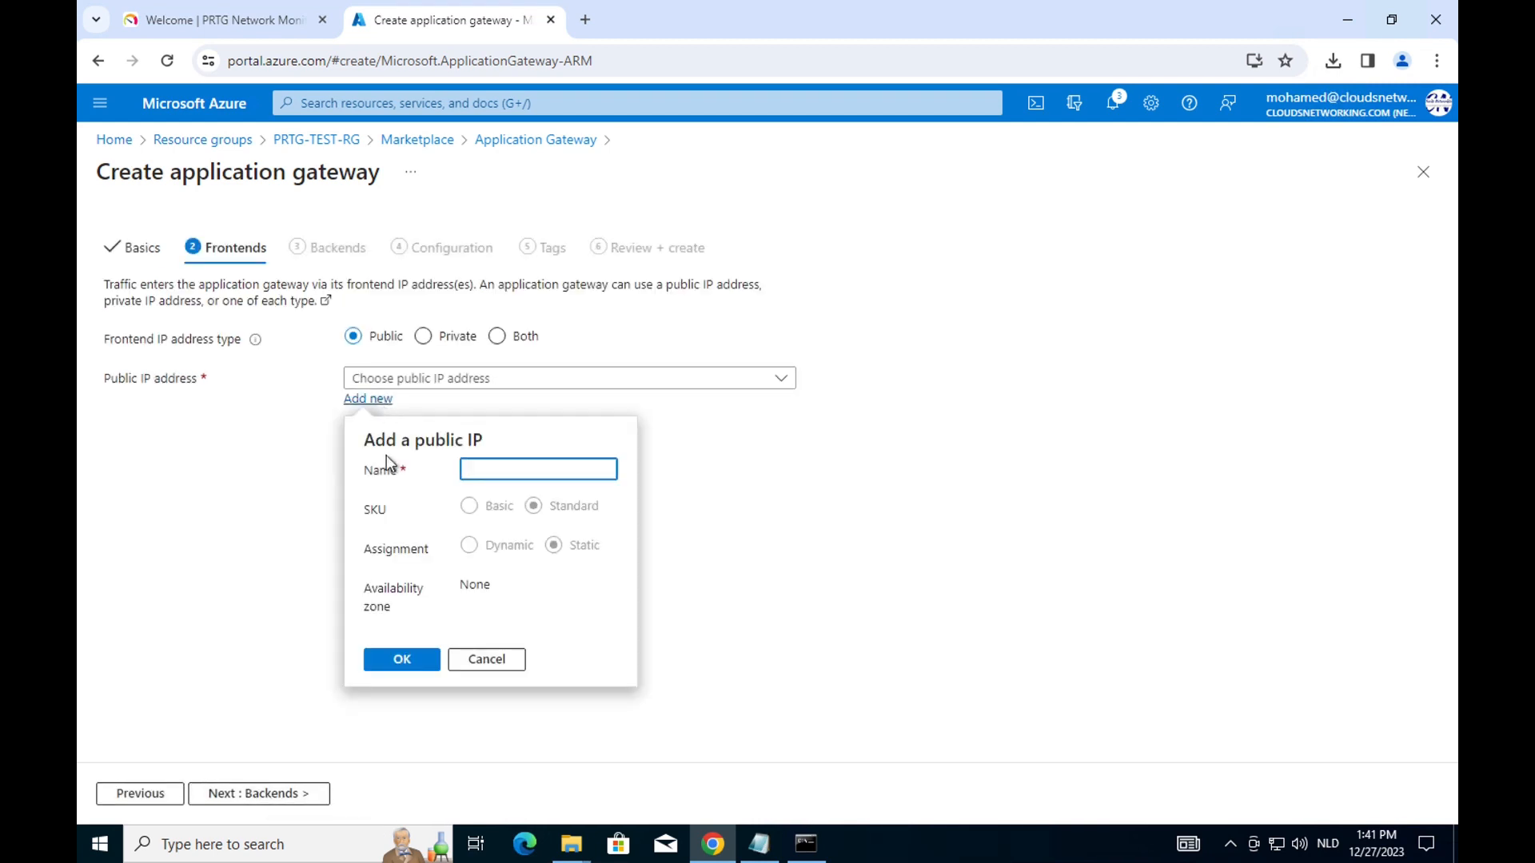
Create the public frontend IP PRTG-WAF-PIP.
text(PRTG)
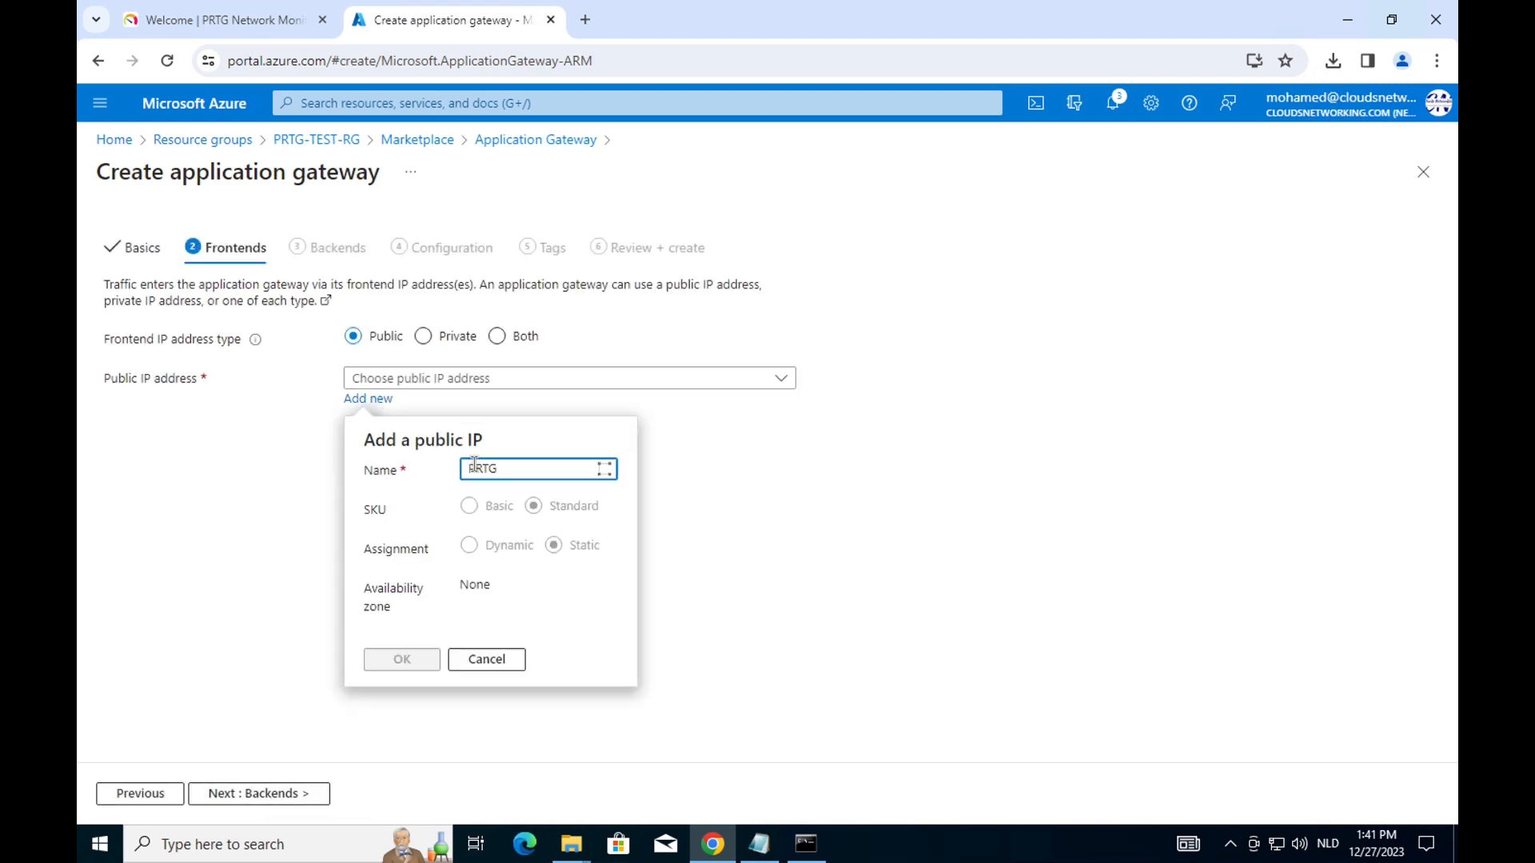
text(-WAF)
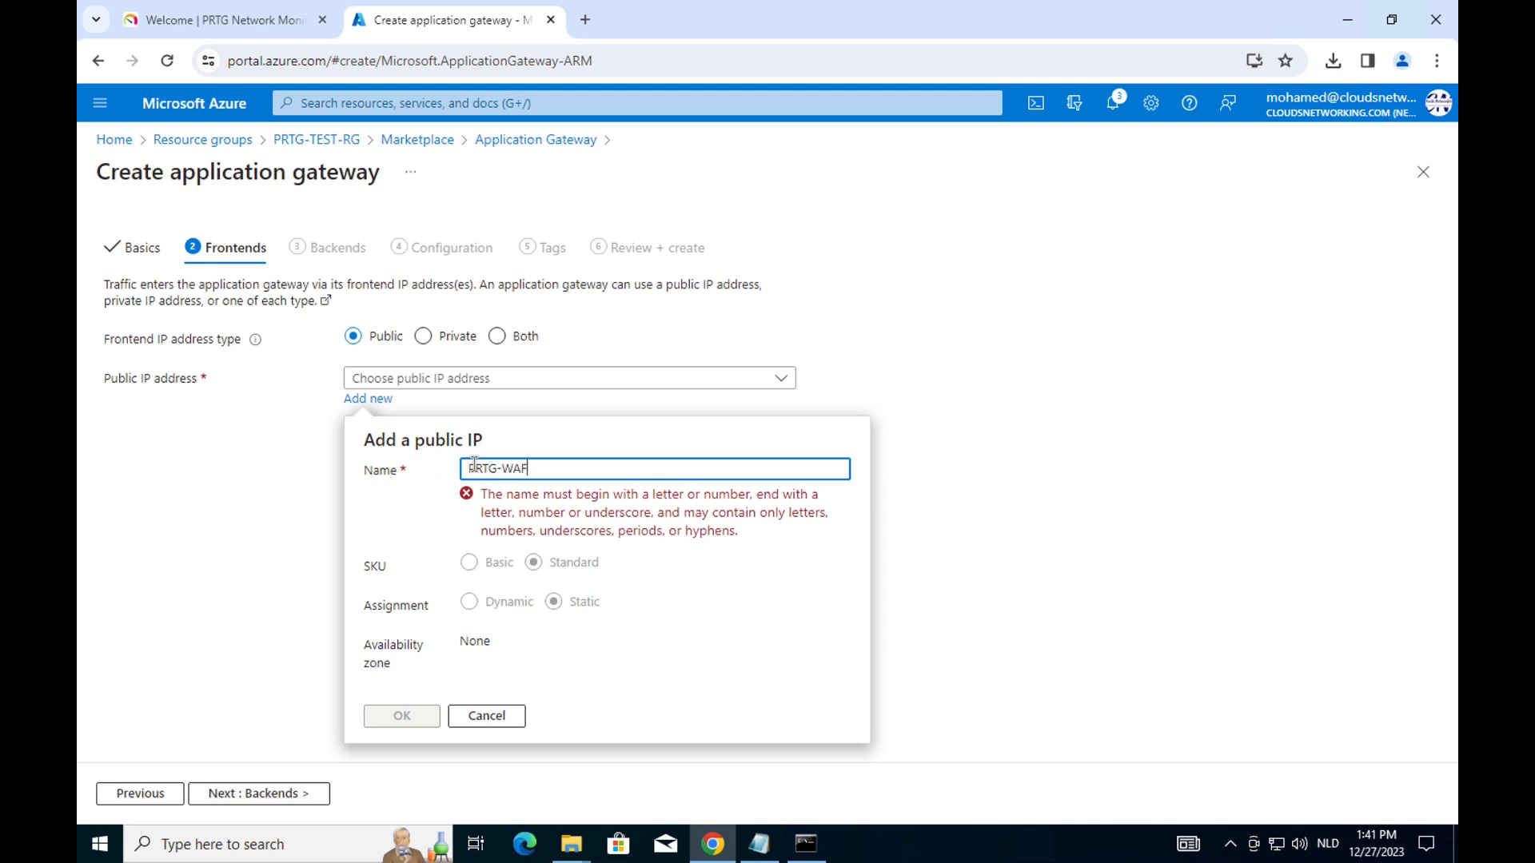
text(-PIP)
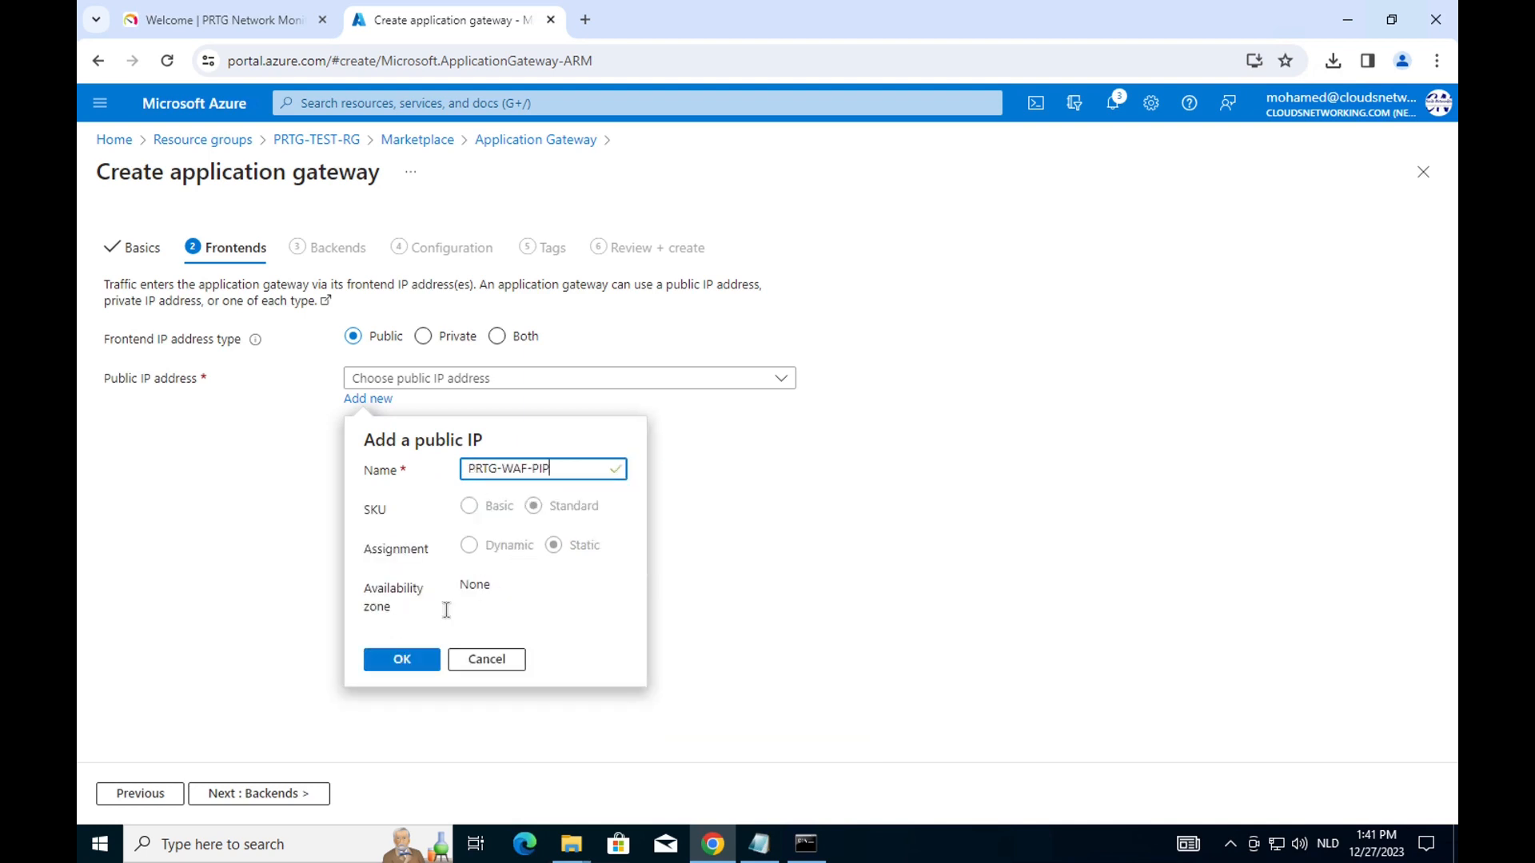
click(402, 658)
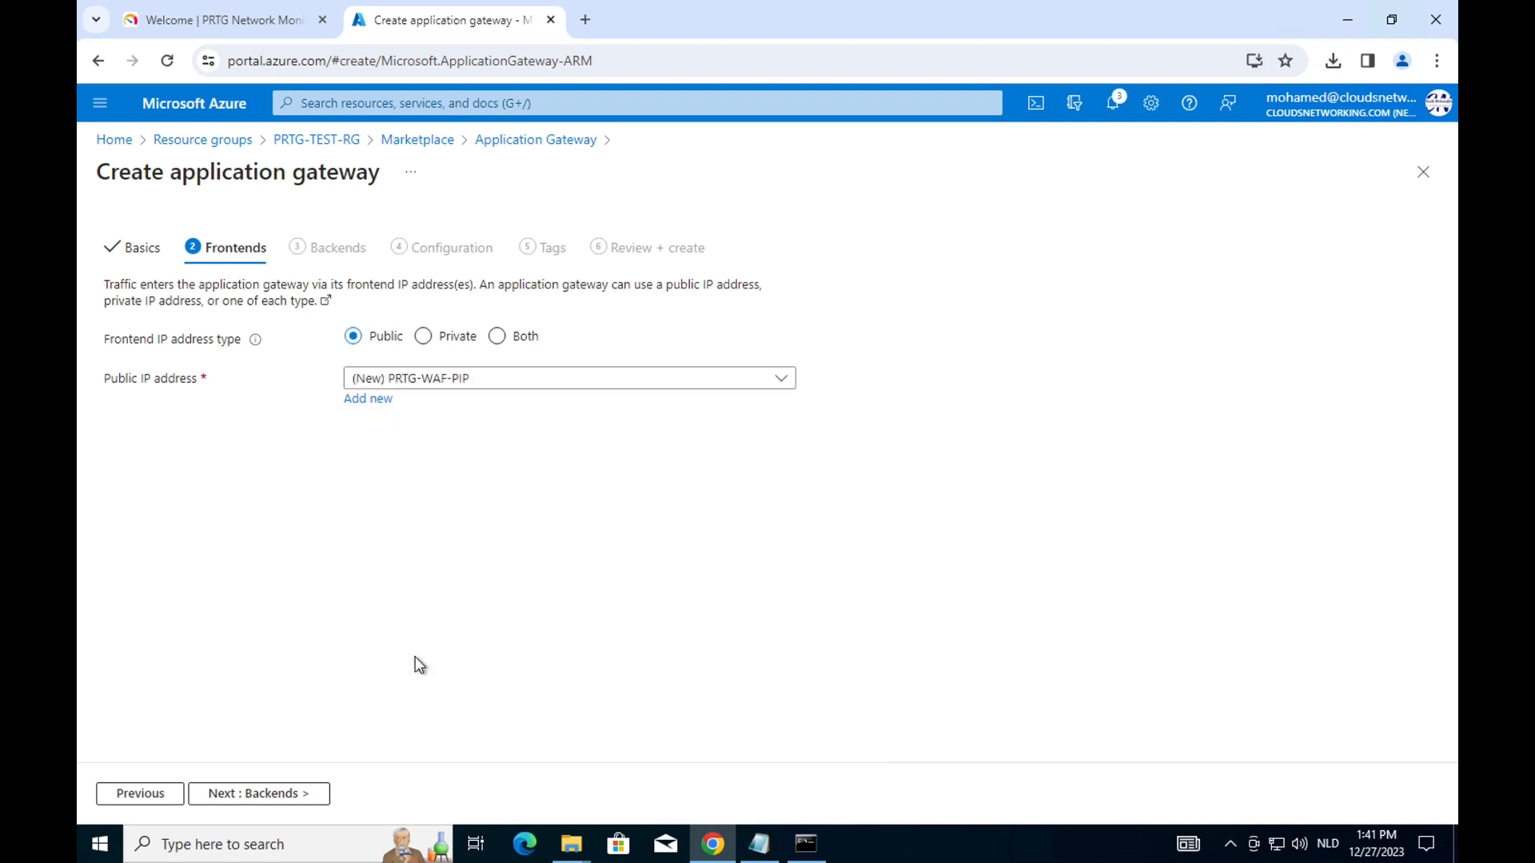
click(288, 794)
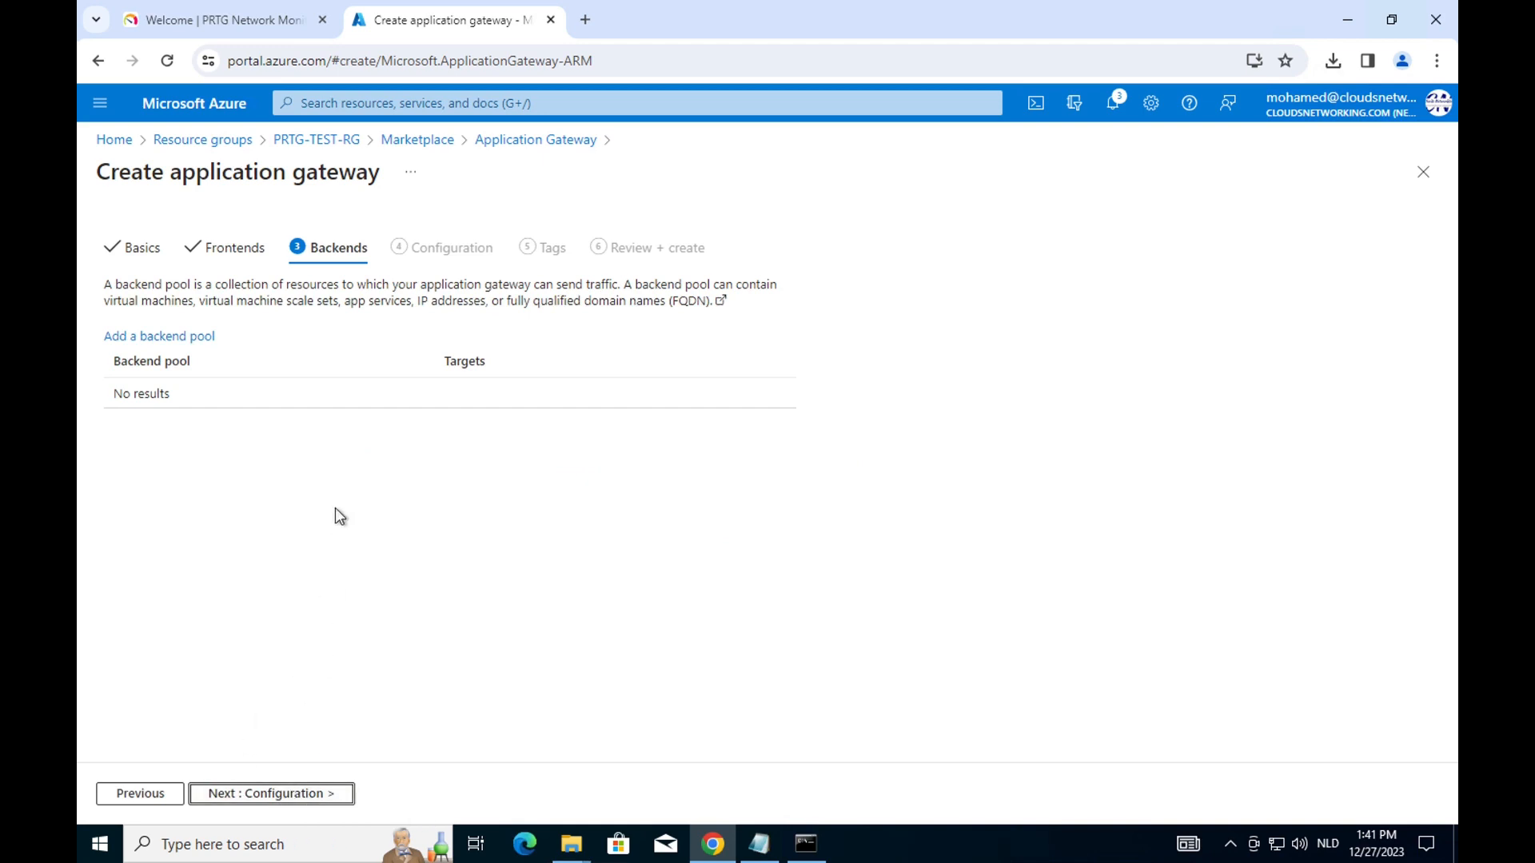
Add backend pool prtg.cloudsnetworking.com targeting that FQDN, then continue to Configuration.
click(190, 339)
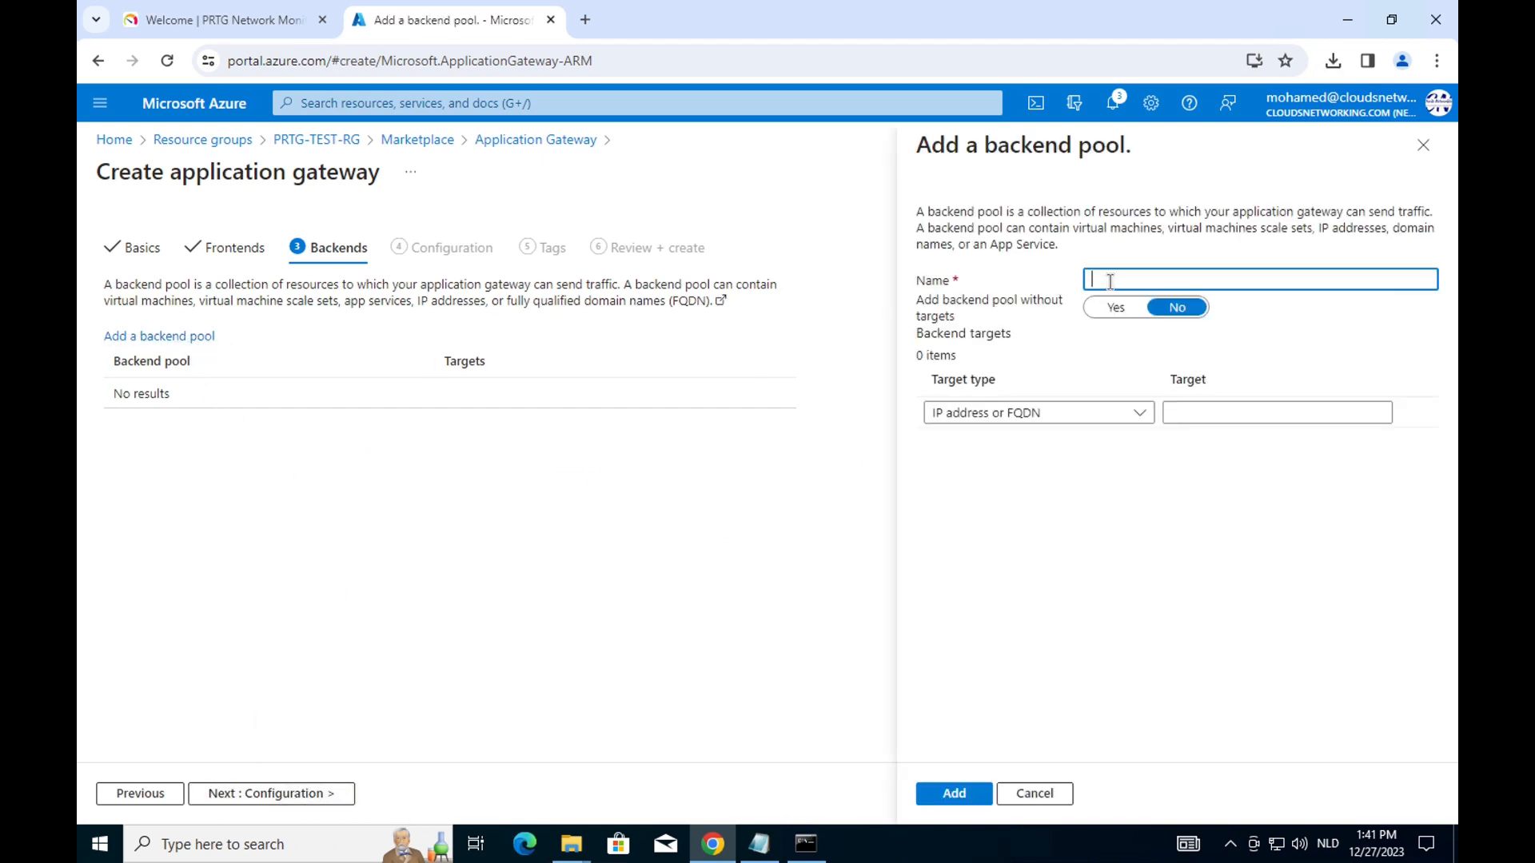
text(P)
key(BackSpace)
text(clouds)
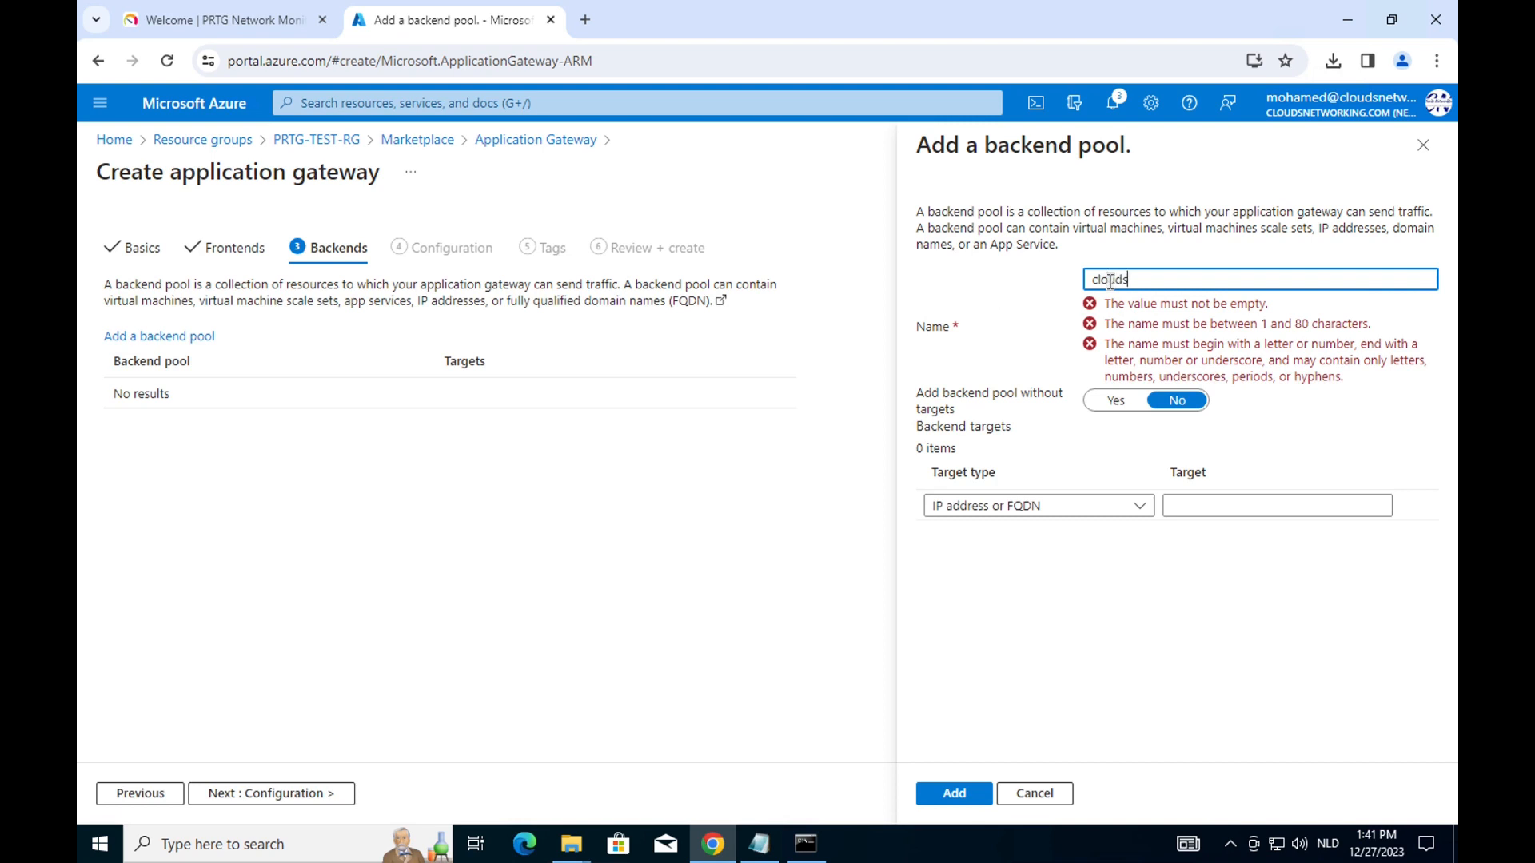
text(prtg.)
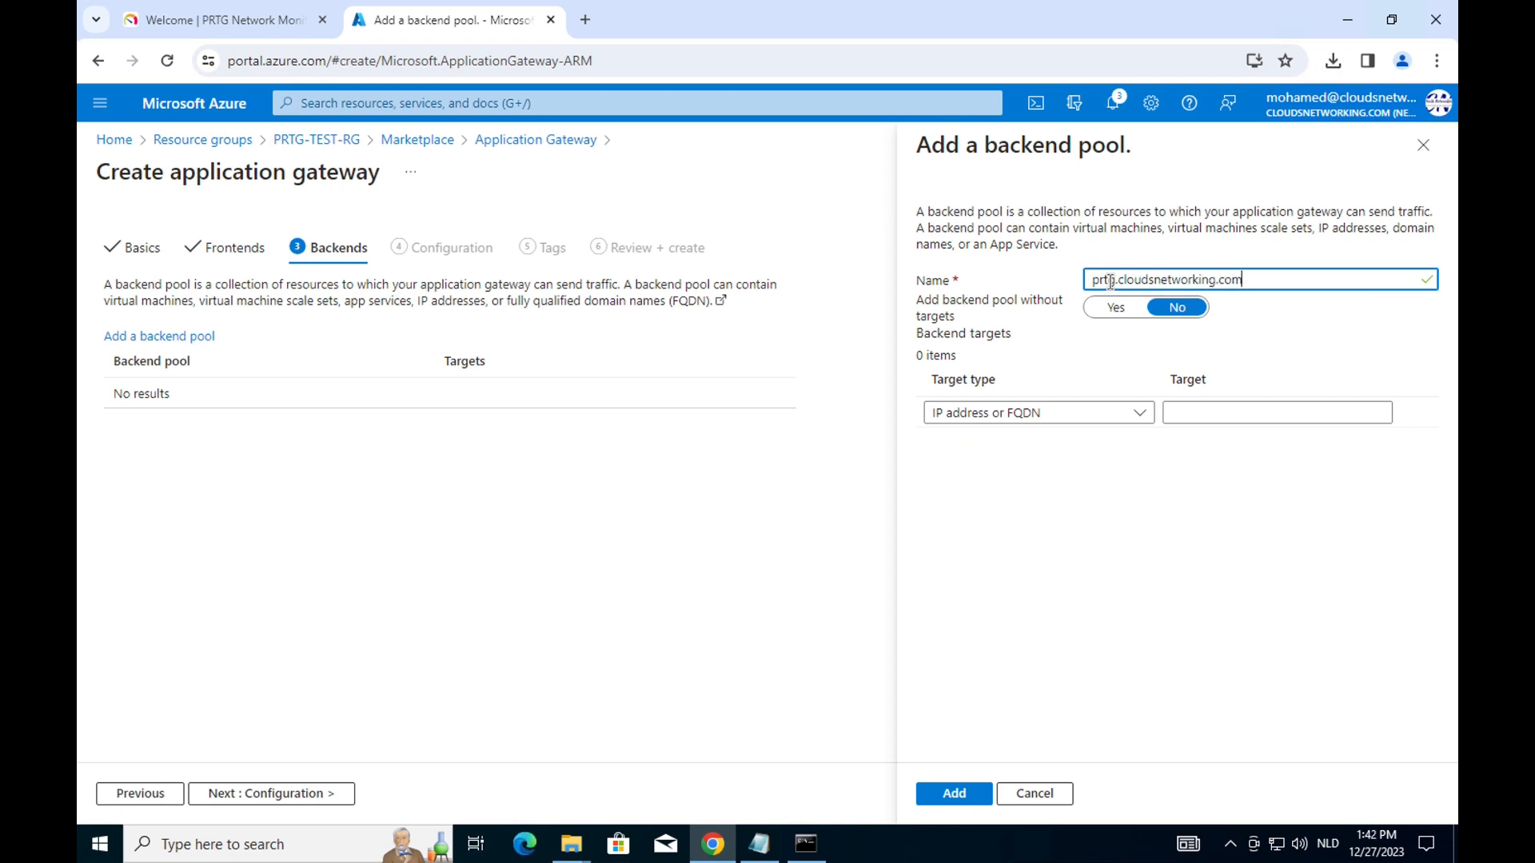
click(1220, 414)
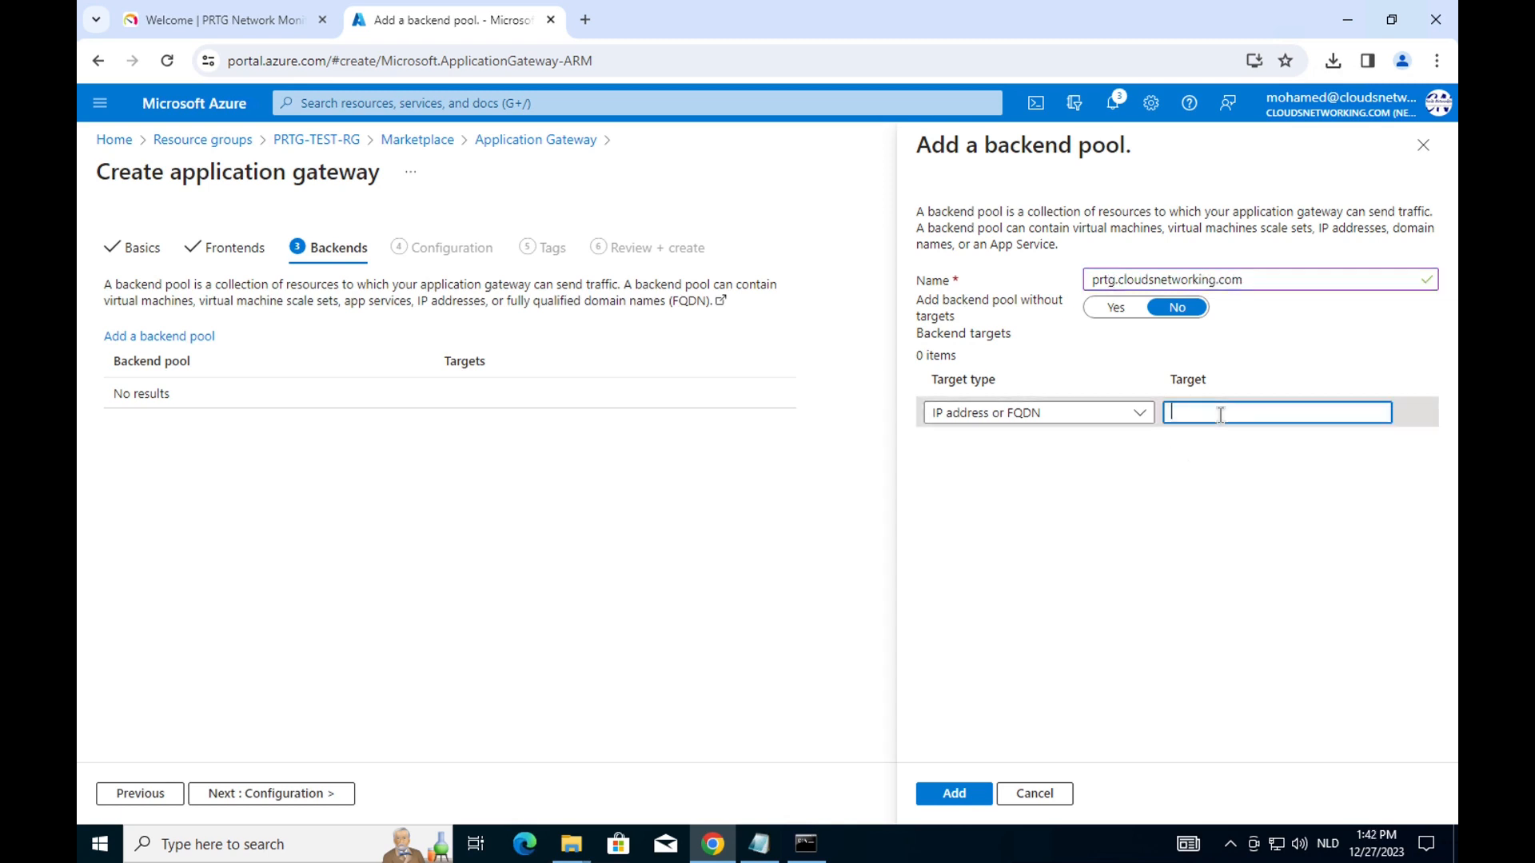
text(prtg.cloudsnetworking.com)
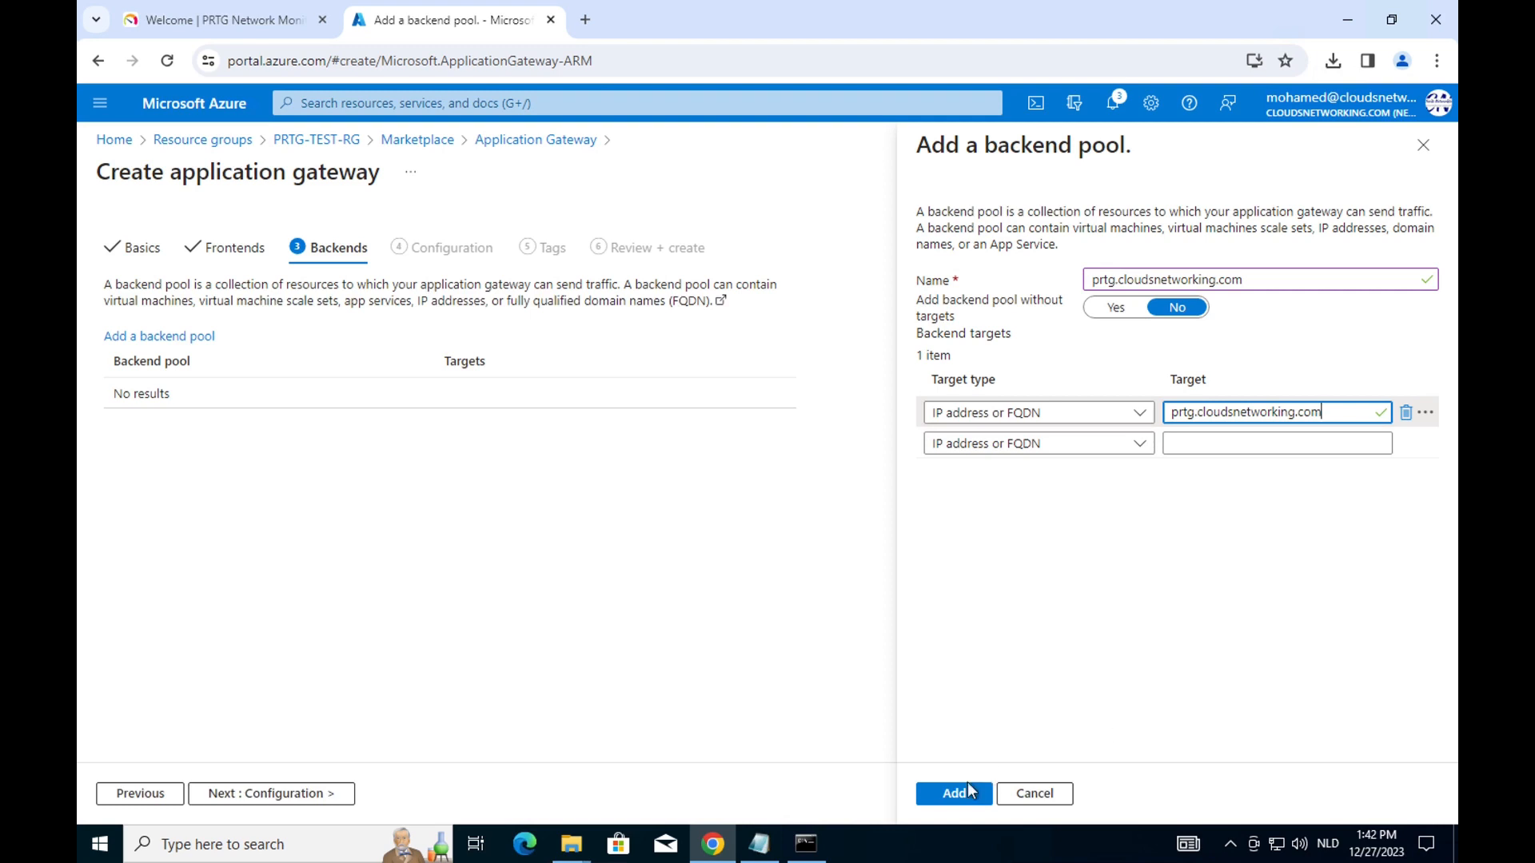
click(970, 794)
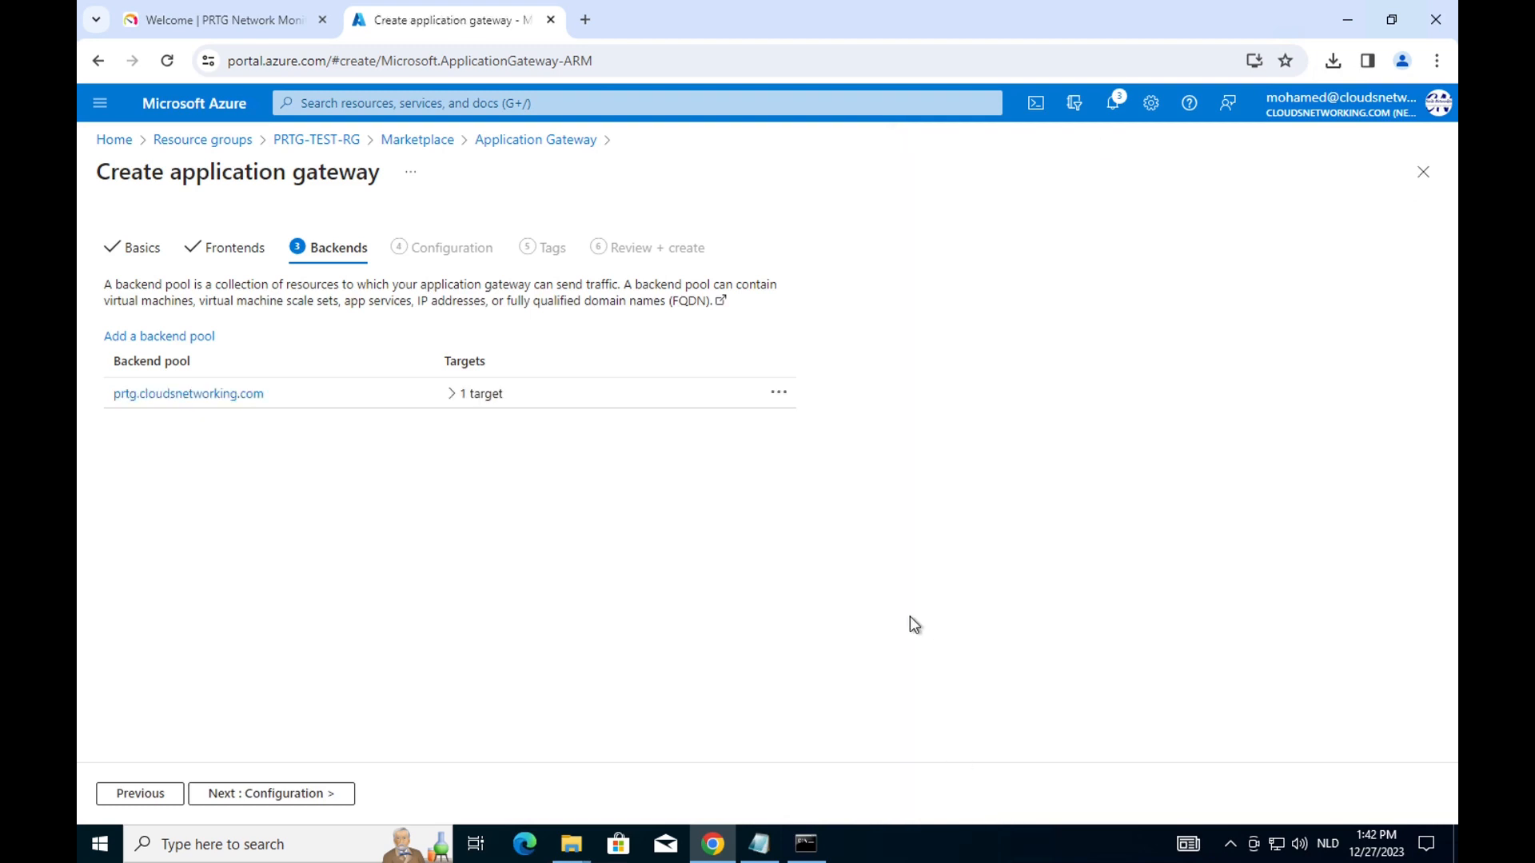
click(280, 792)
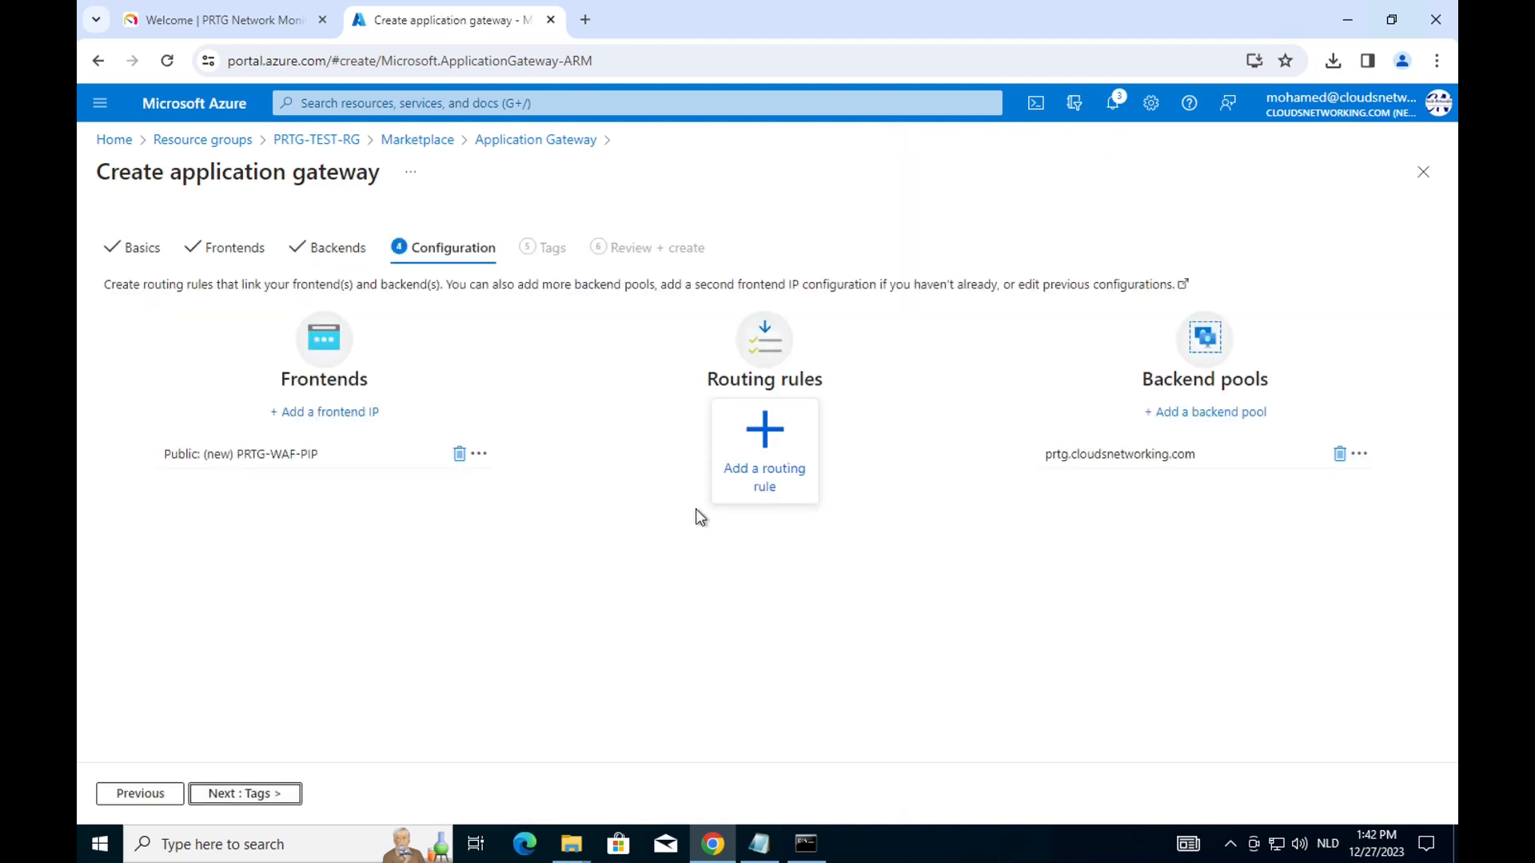
Create routing rule rule-01 with priority 1 and an HTTPS listener named prtg.cloudsnetworking.com.
click(769, 440)
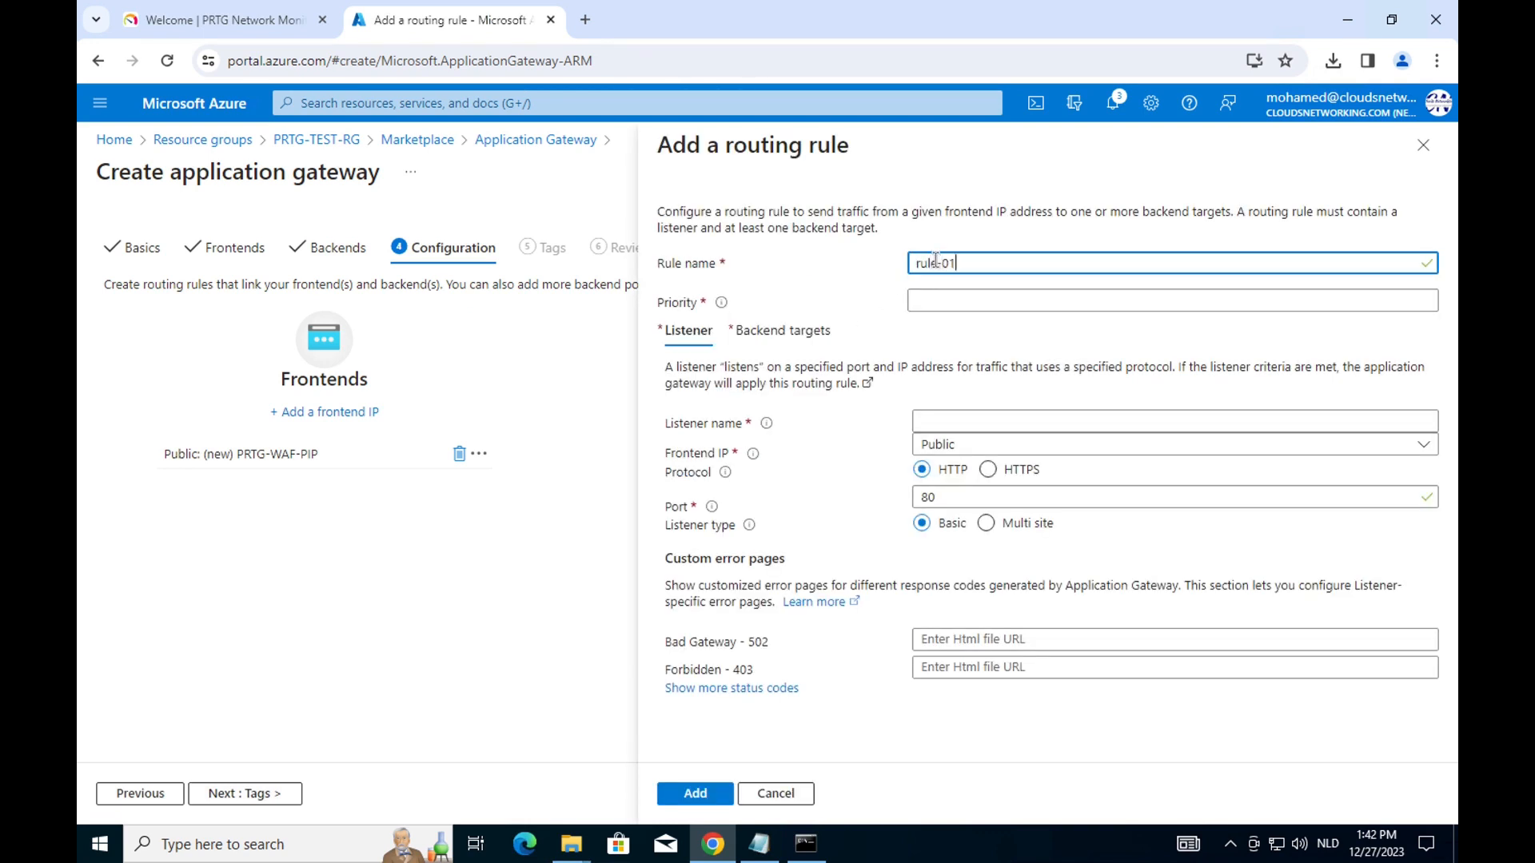
click(926, 301)
text(1)
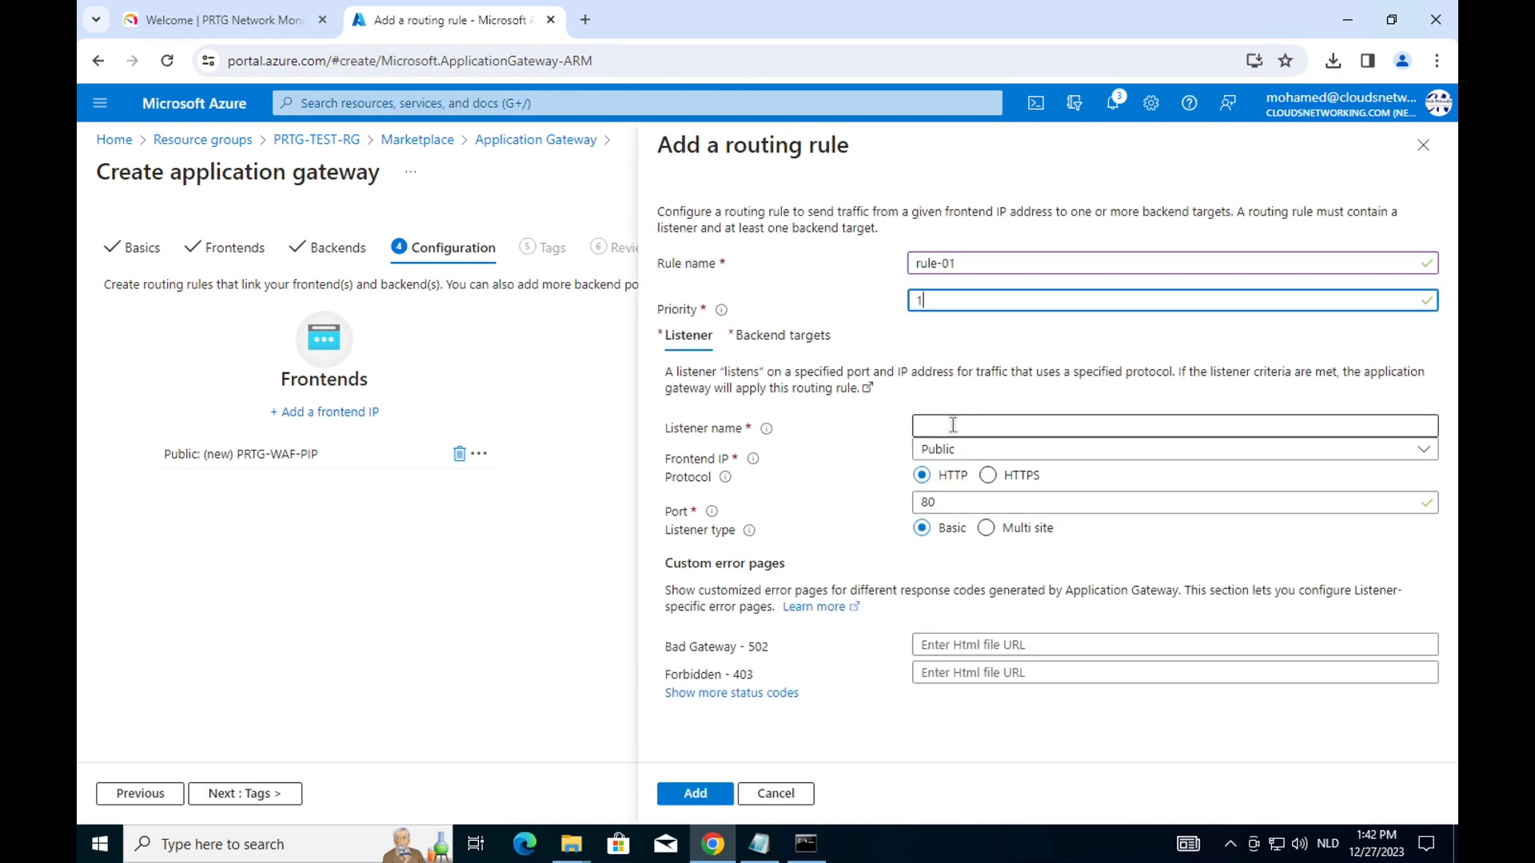
click(960, 424)
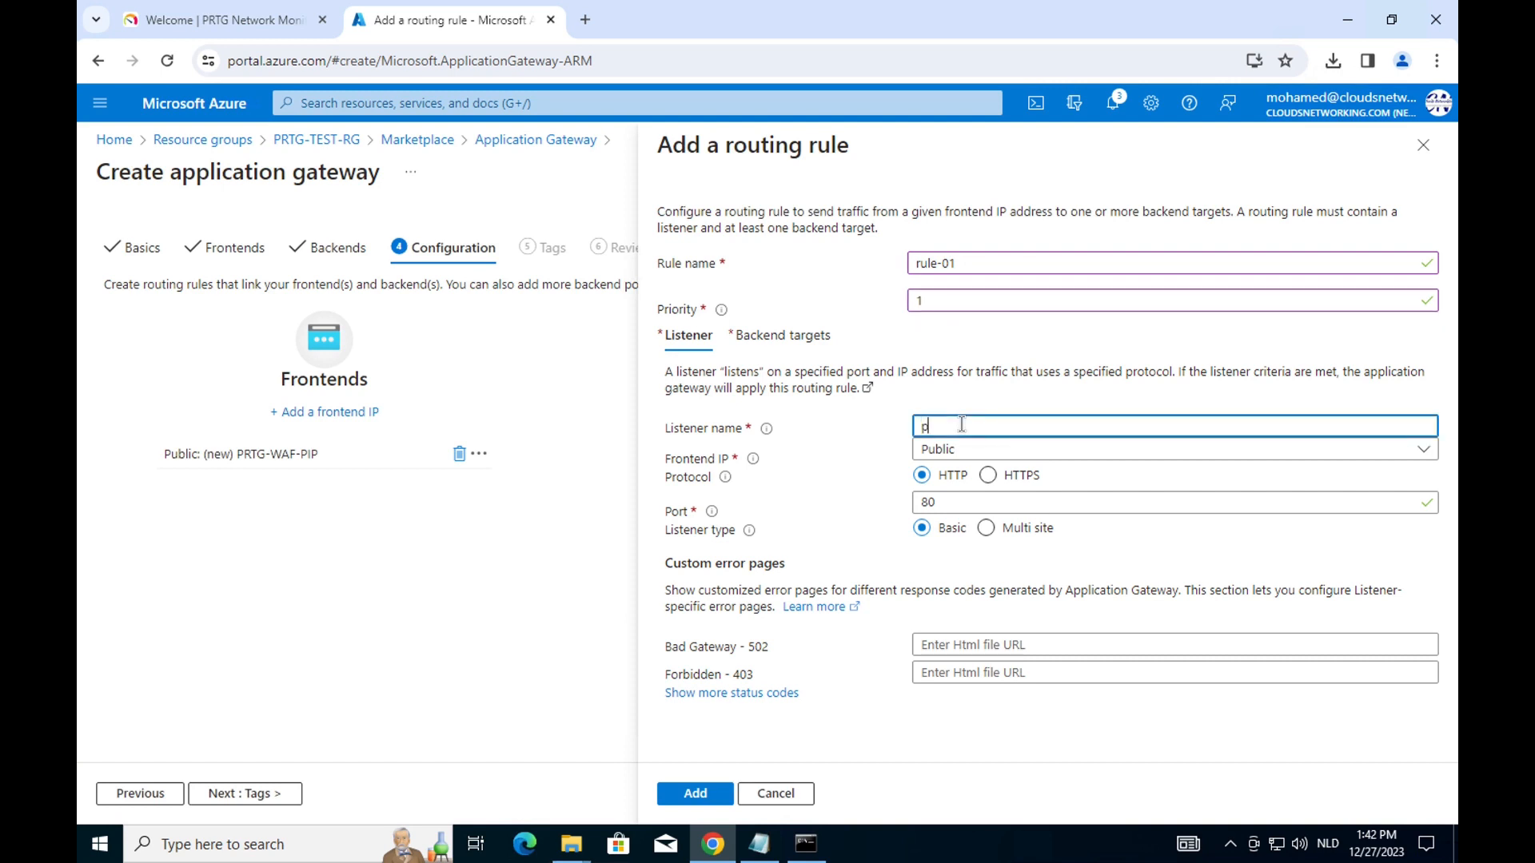
text(prtg.cloudsnetworking.com)
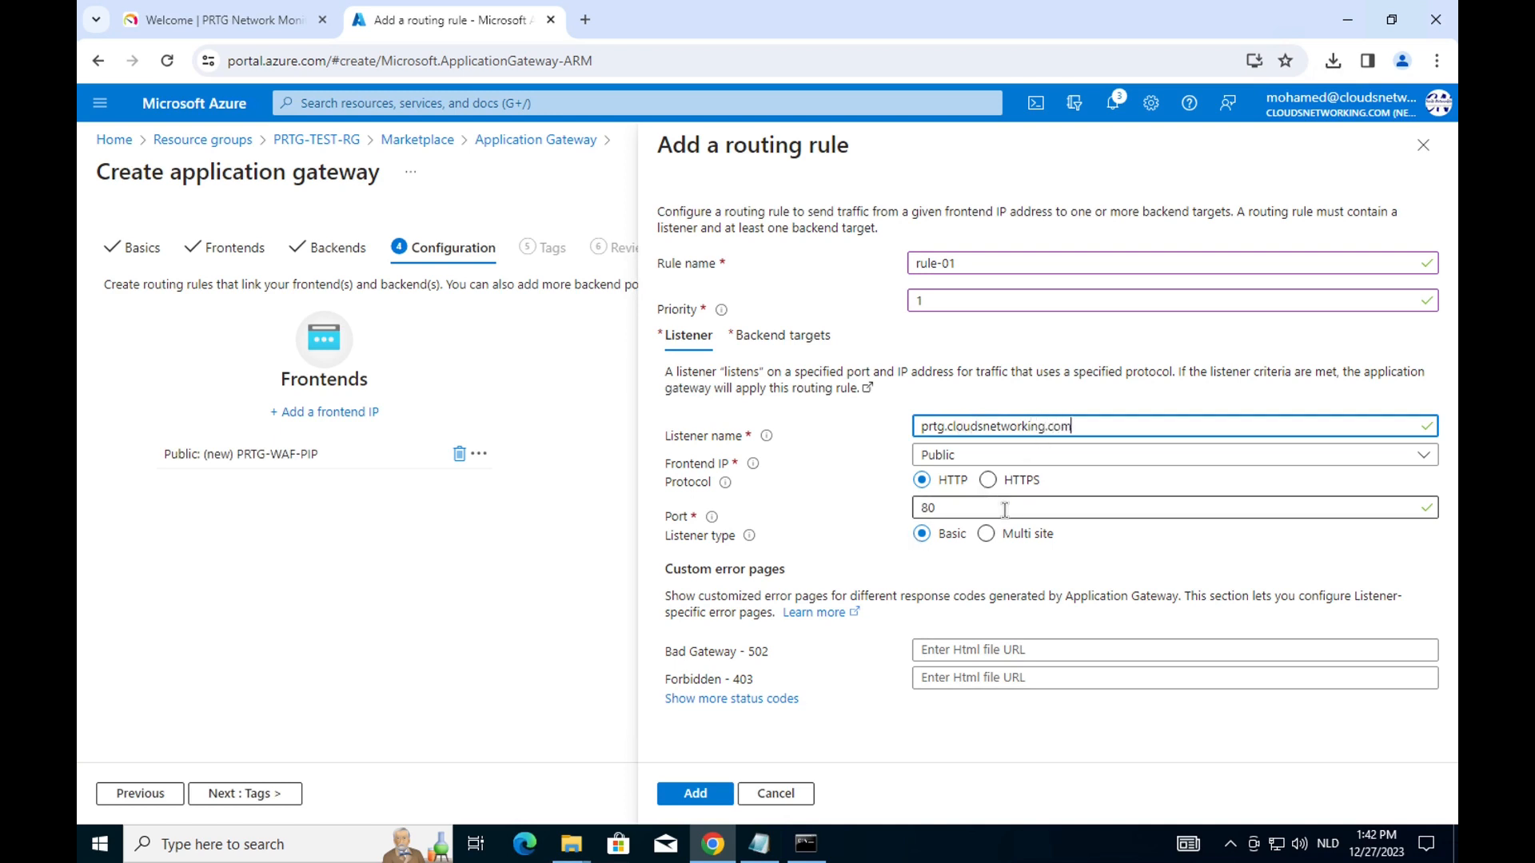
click(983, 480)
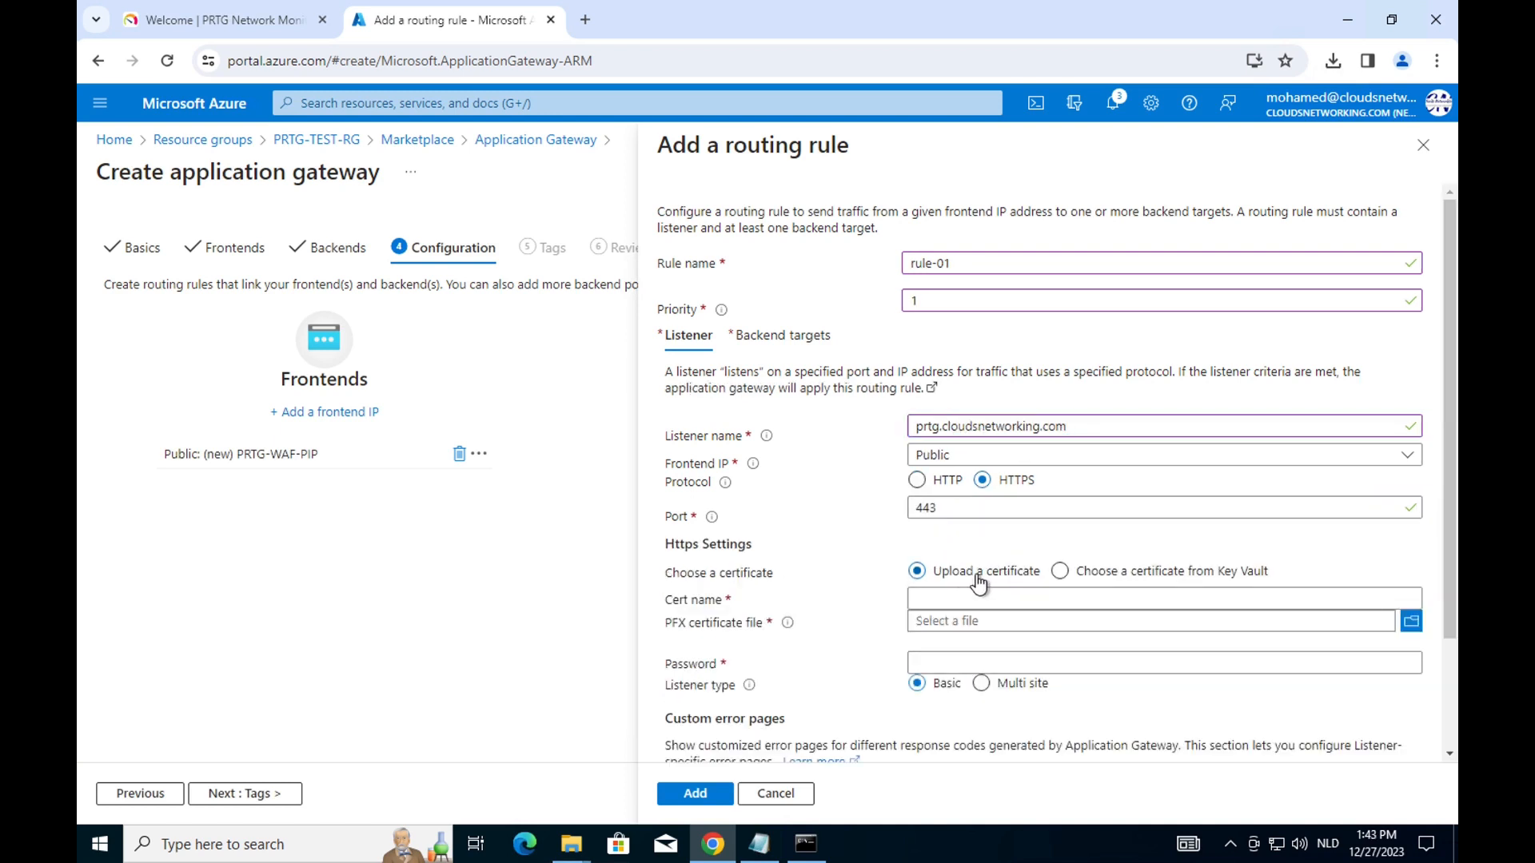
Upload domain.pfx from Windows-SSL-Lets-Encrypt-main as listener certificate named domain.
click(1193, 598)
text(domain)
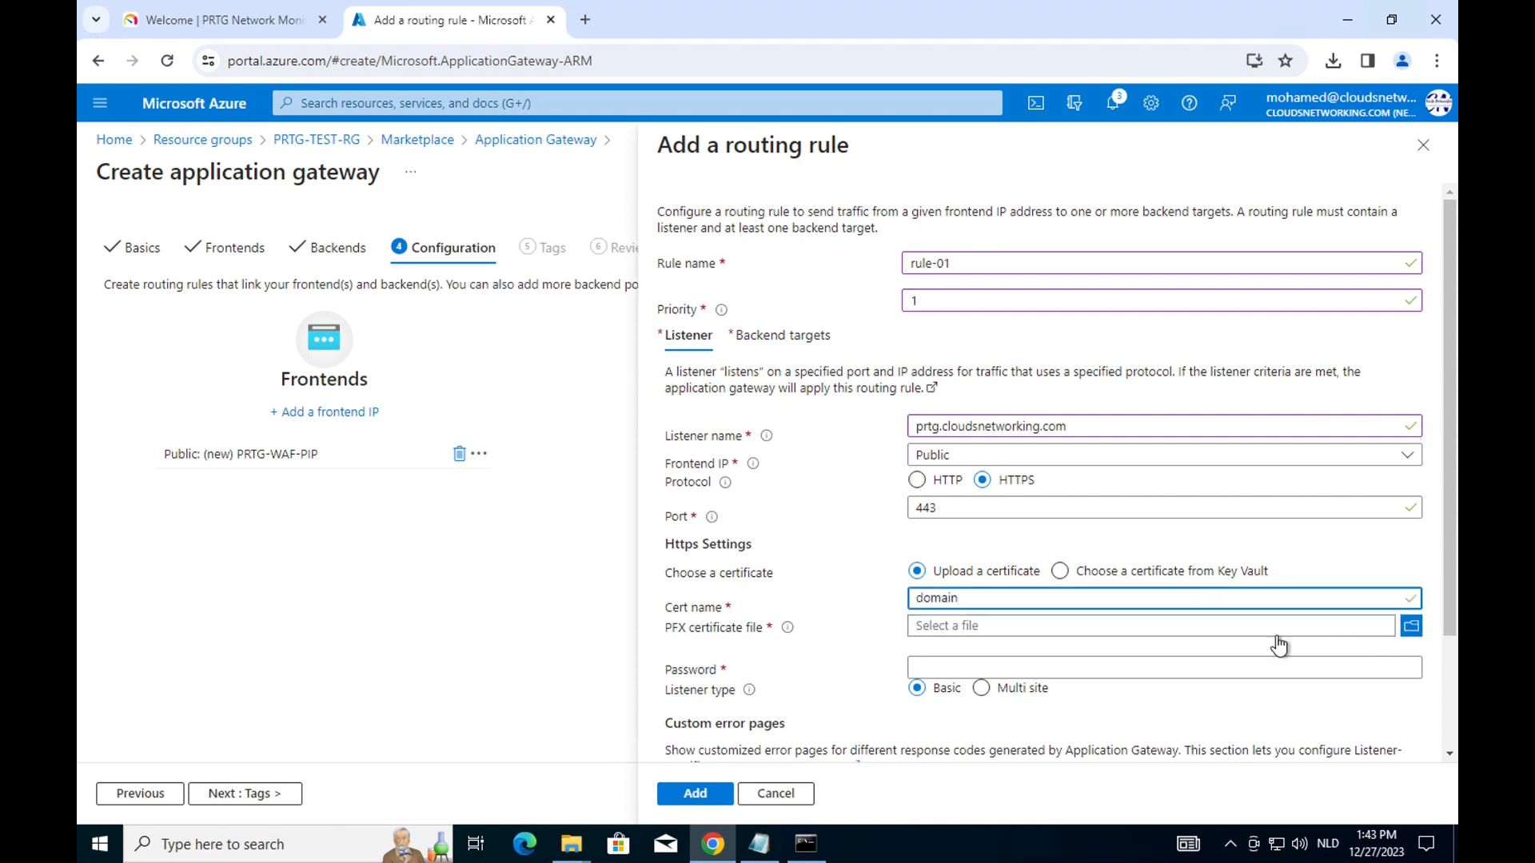
click(1411, 621)
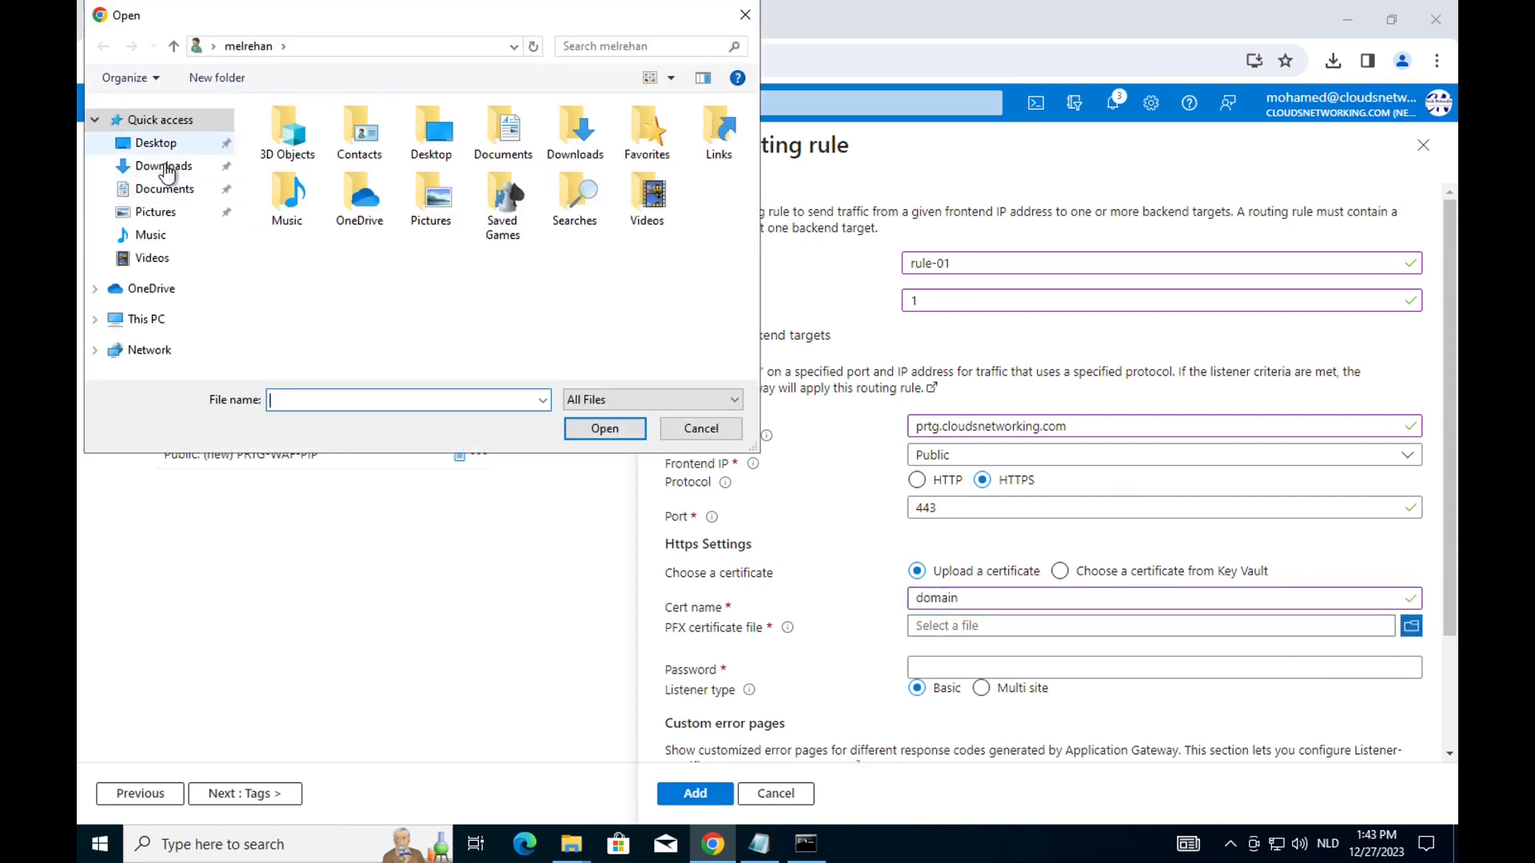
click(163, 189)
double_click(300, 133)
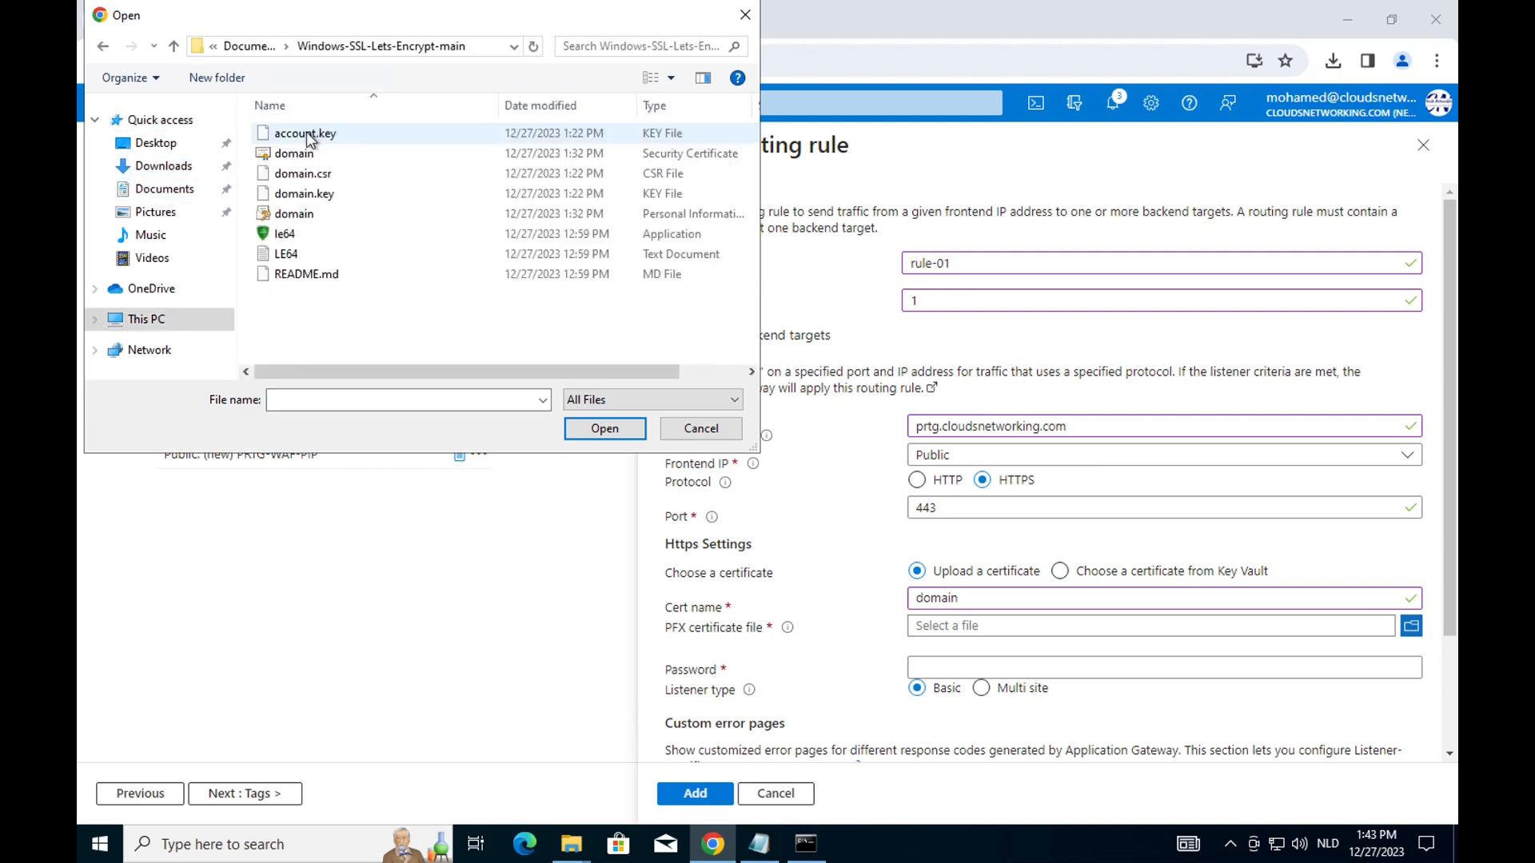
click(310, 212)
click(604, 428)
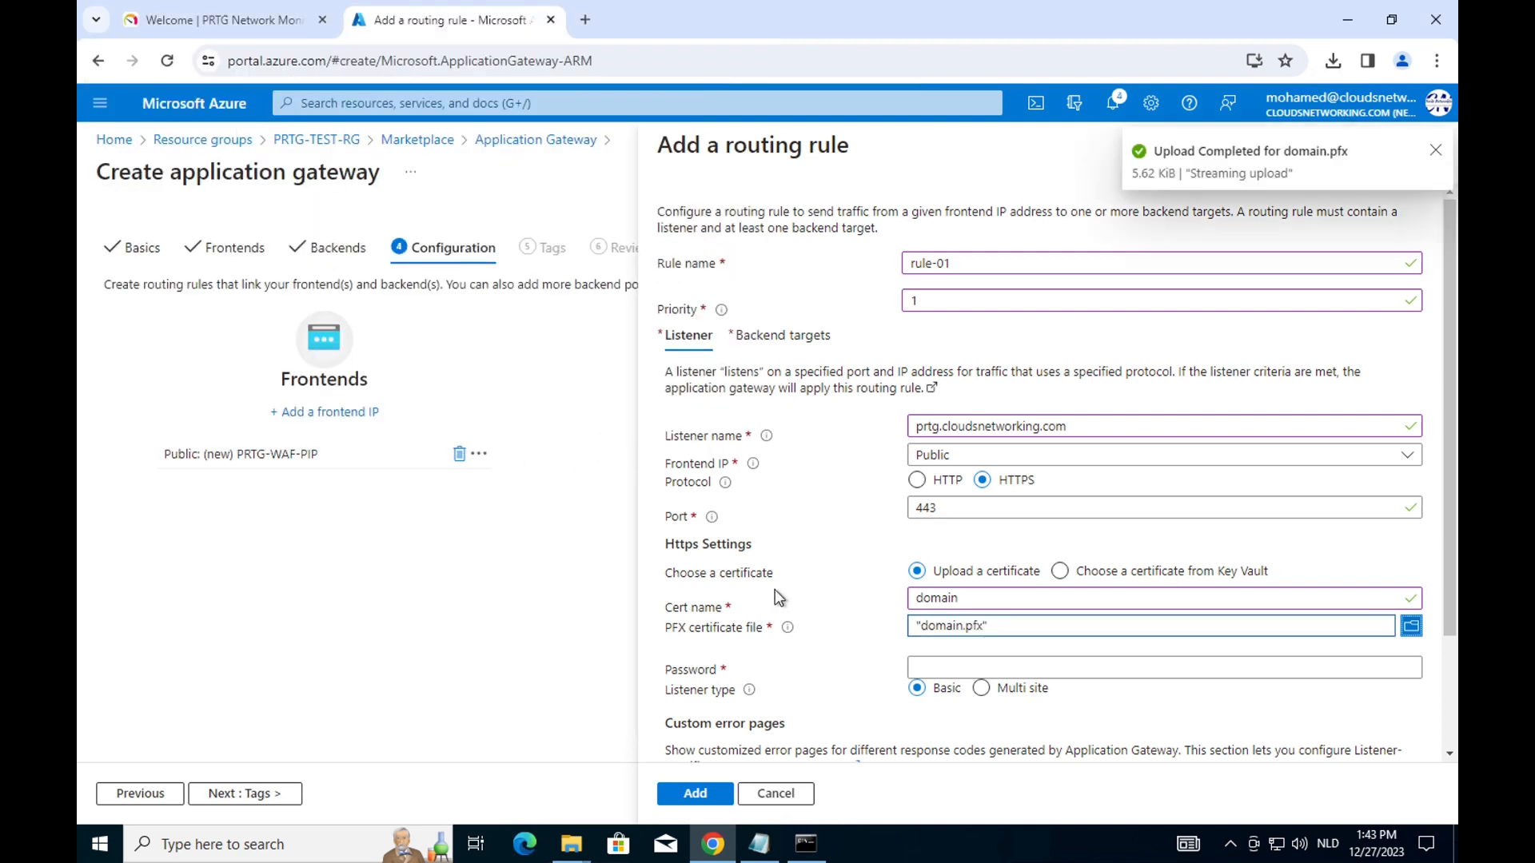
Copy the certificate password from the notes for the certificate password field.
click(759, 844)
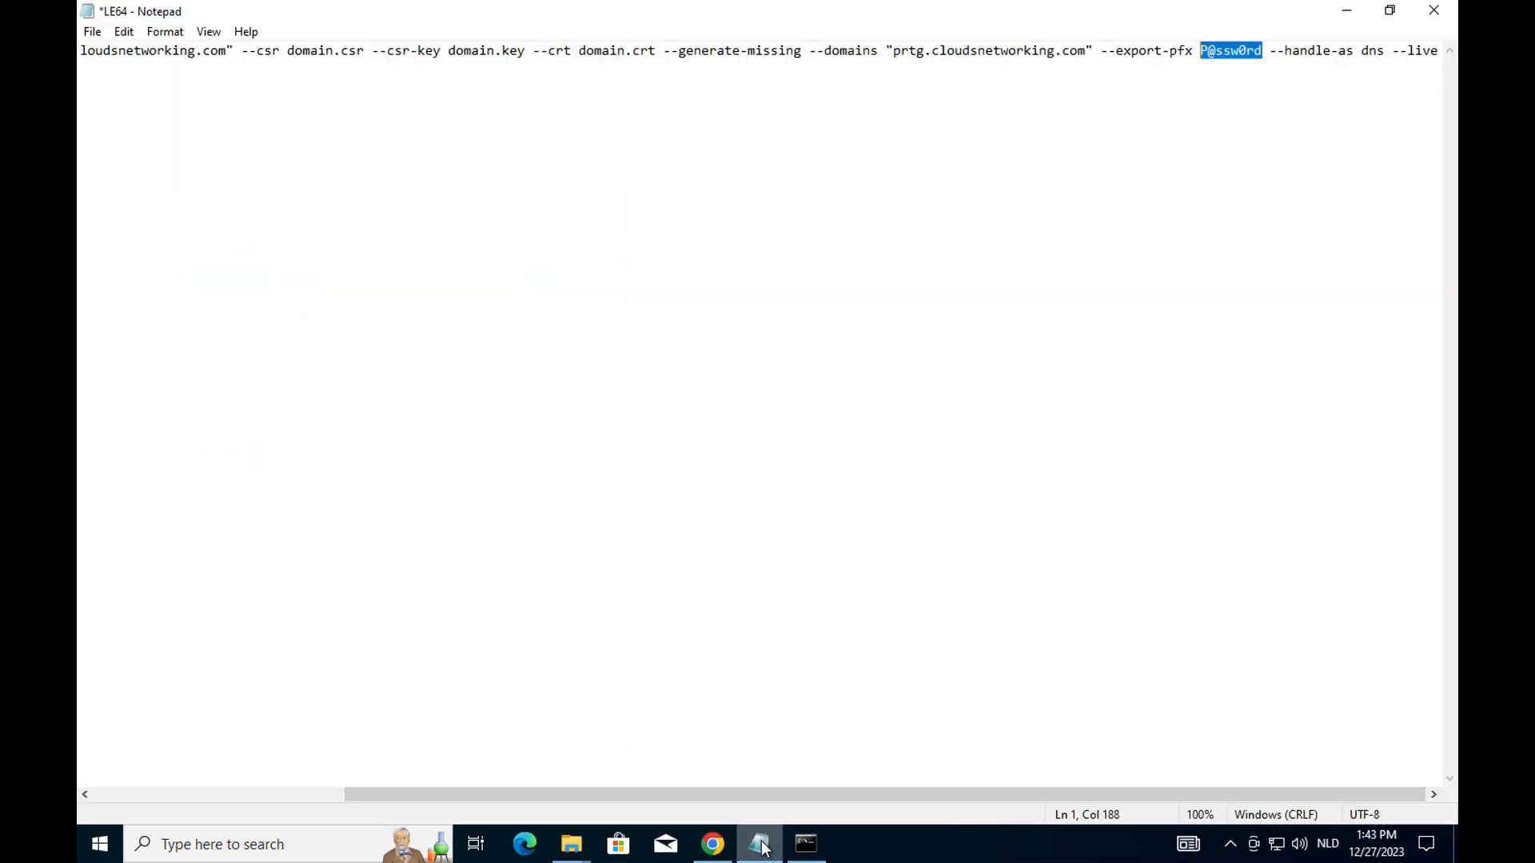
right_click(1230, 62)
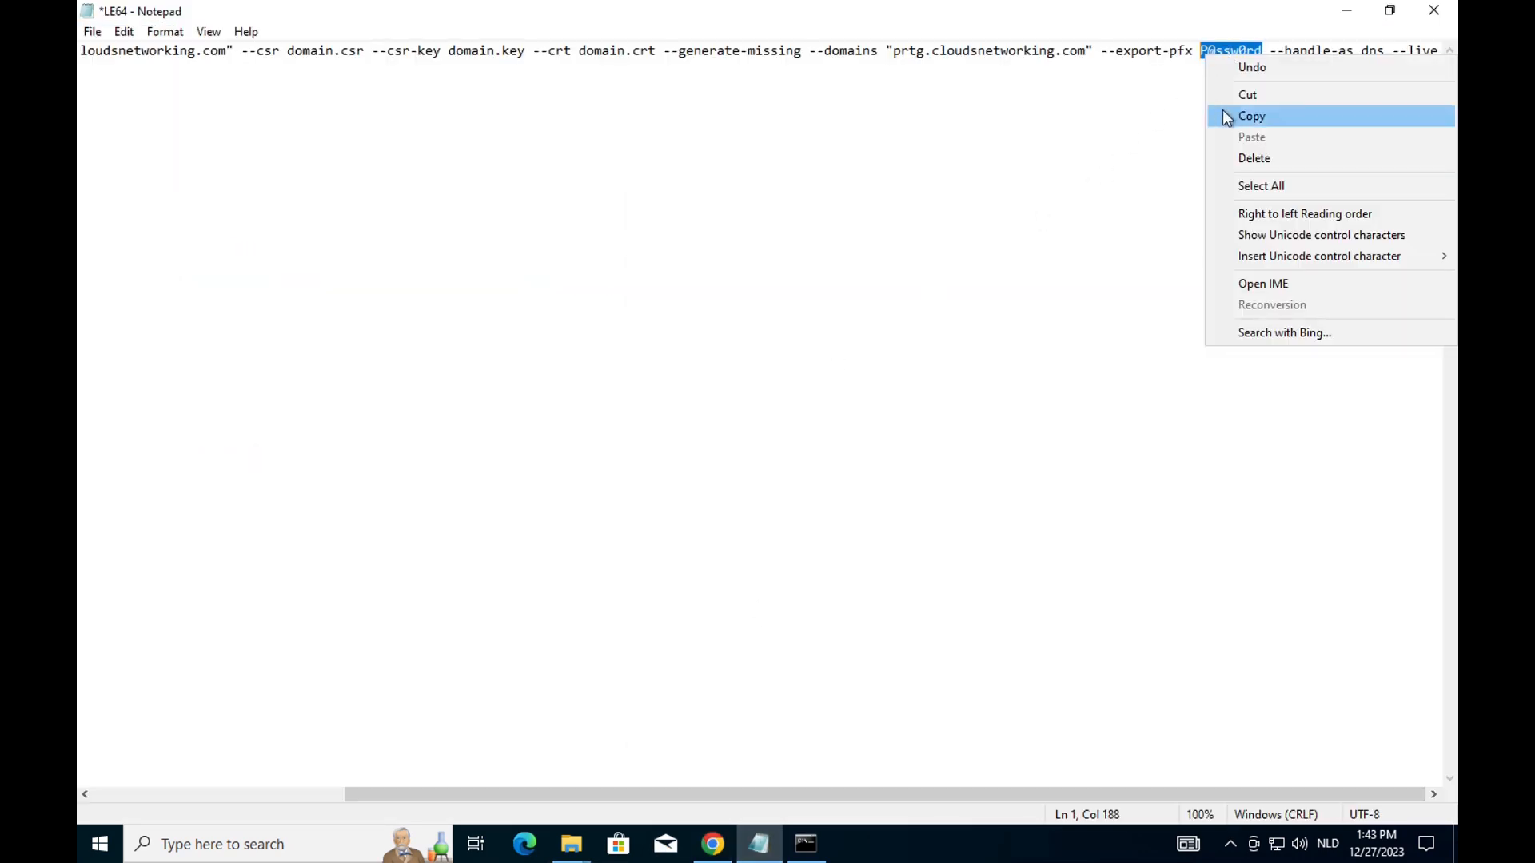
click(1225, 110)
click(712, 844)
click(932, 668)
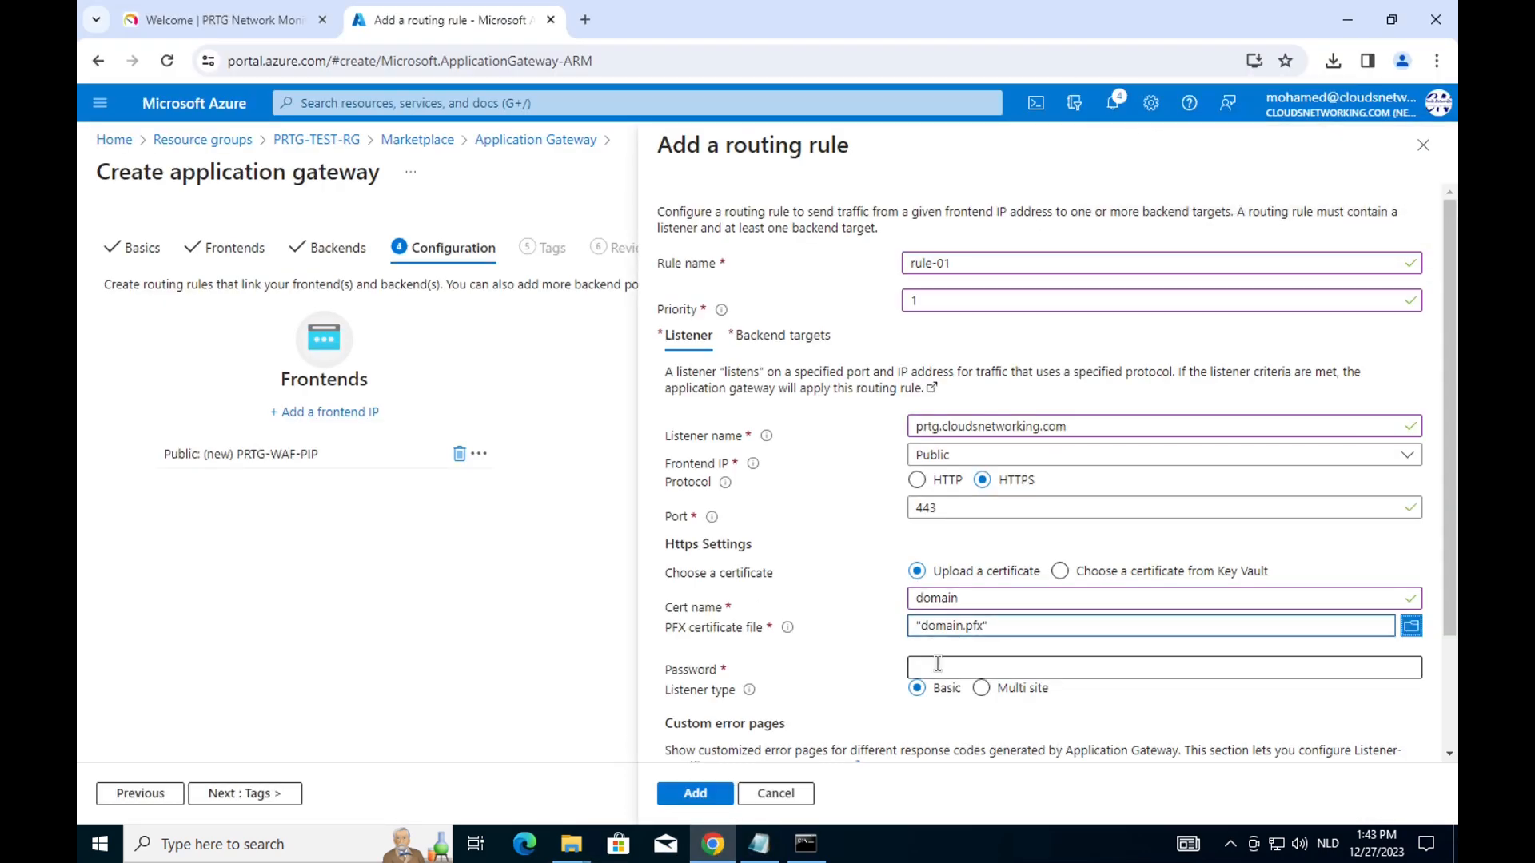
Paste the PFX password and set the rule's backend target to pool prtg.cloudsnetworking.com.
right_click(934, 666)
click(986, 447)
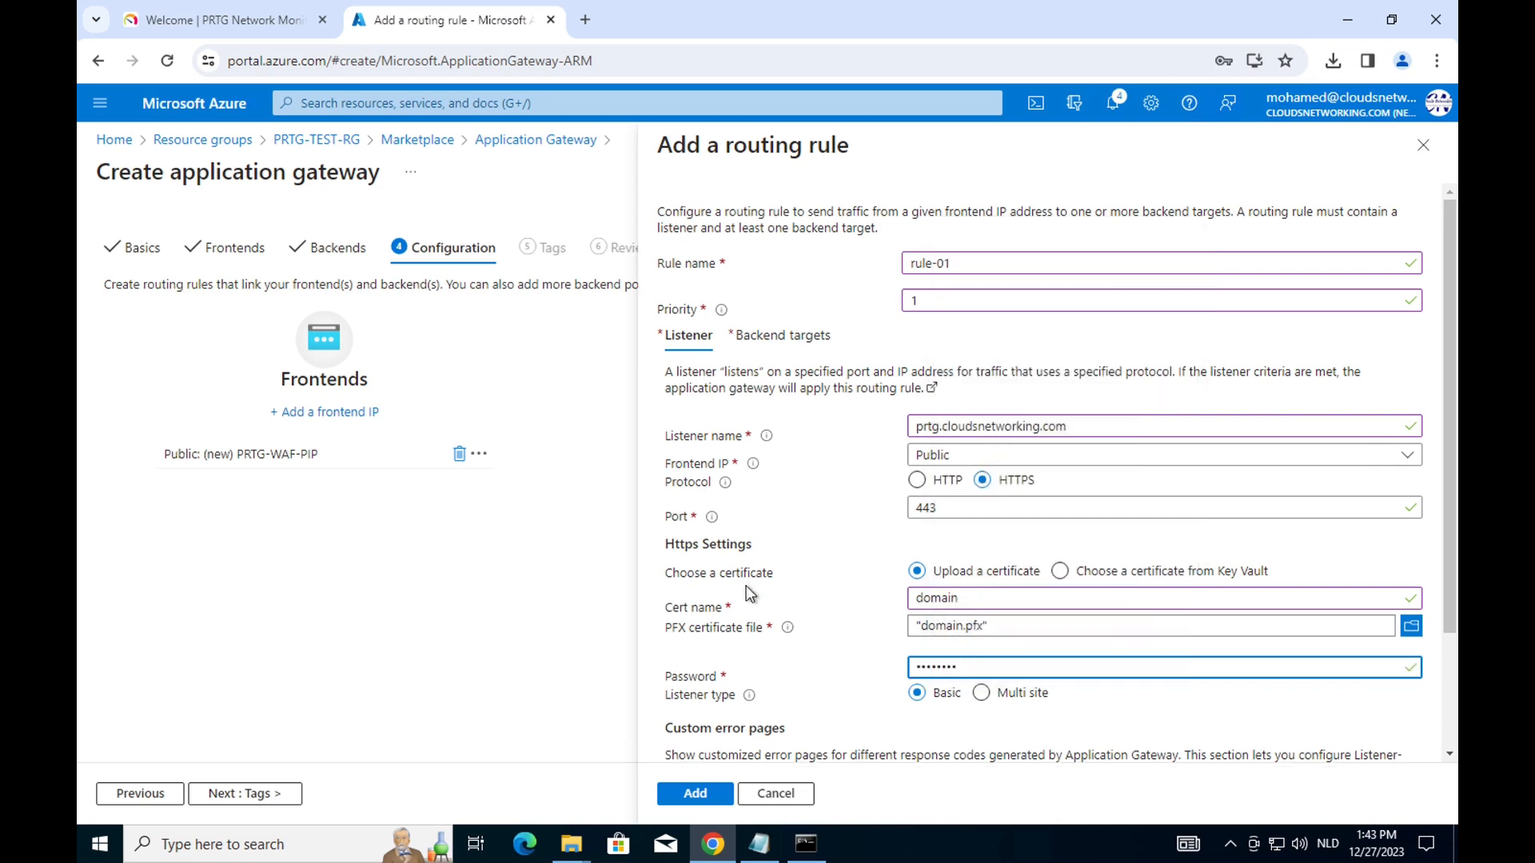
scroll(790, 608, down, 3)
scroll(790, 608, up, 3)
click(784, 335)
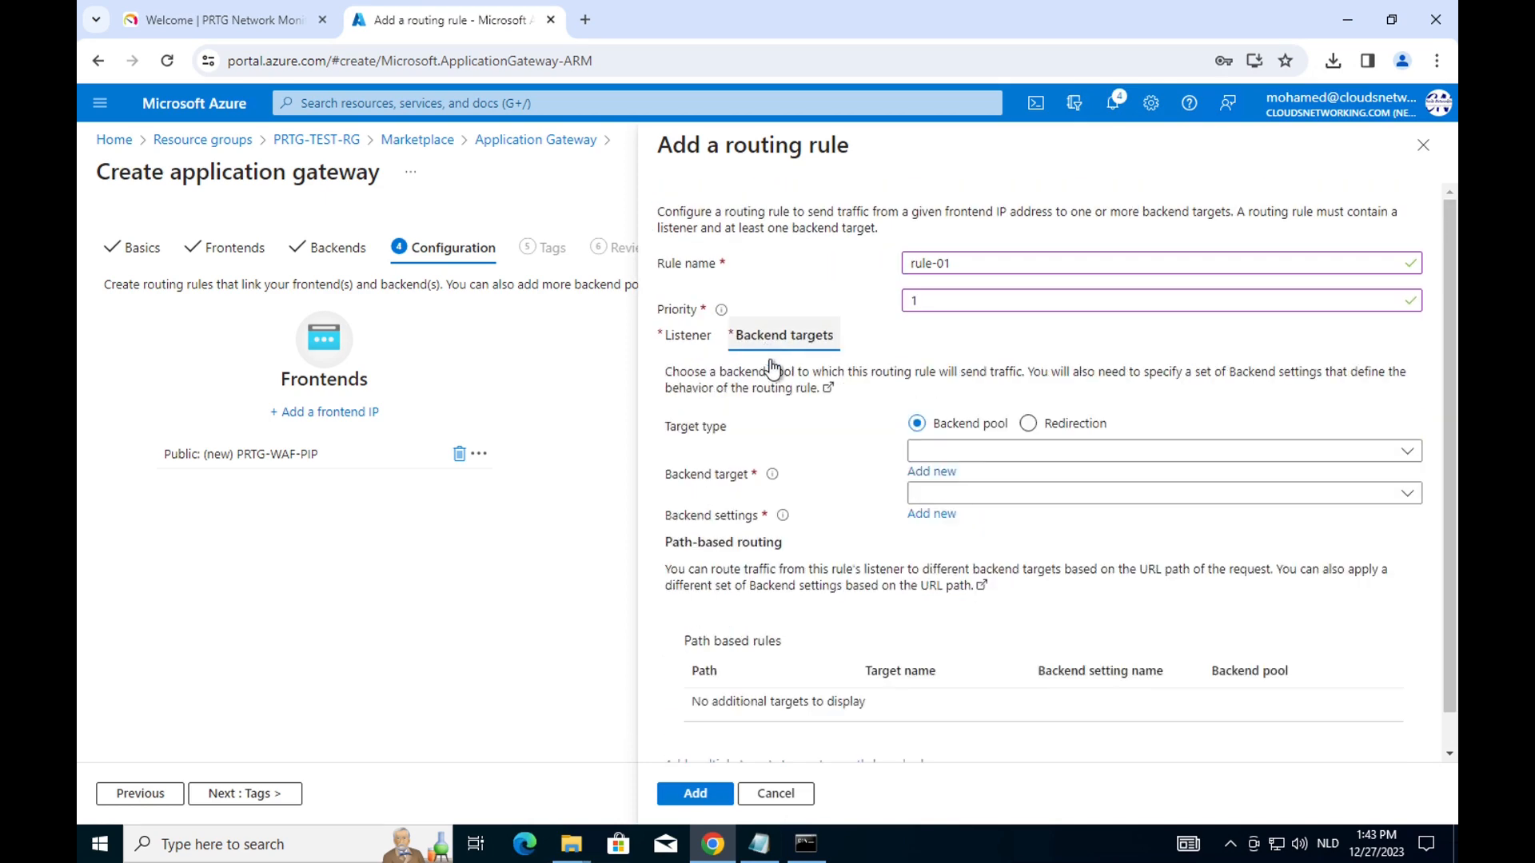
click(1407, 450)
click(1101, 483)
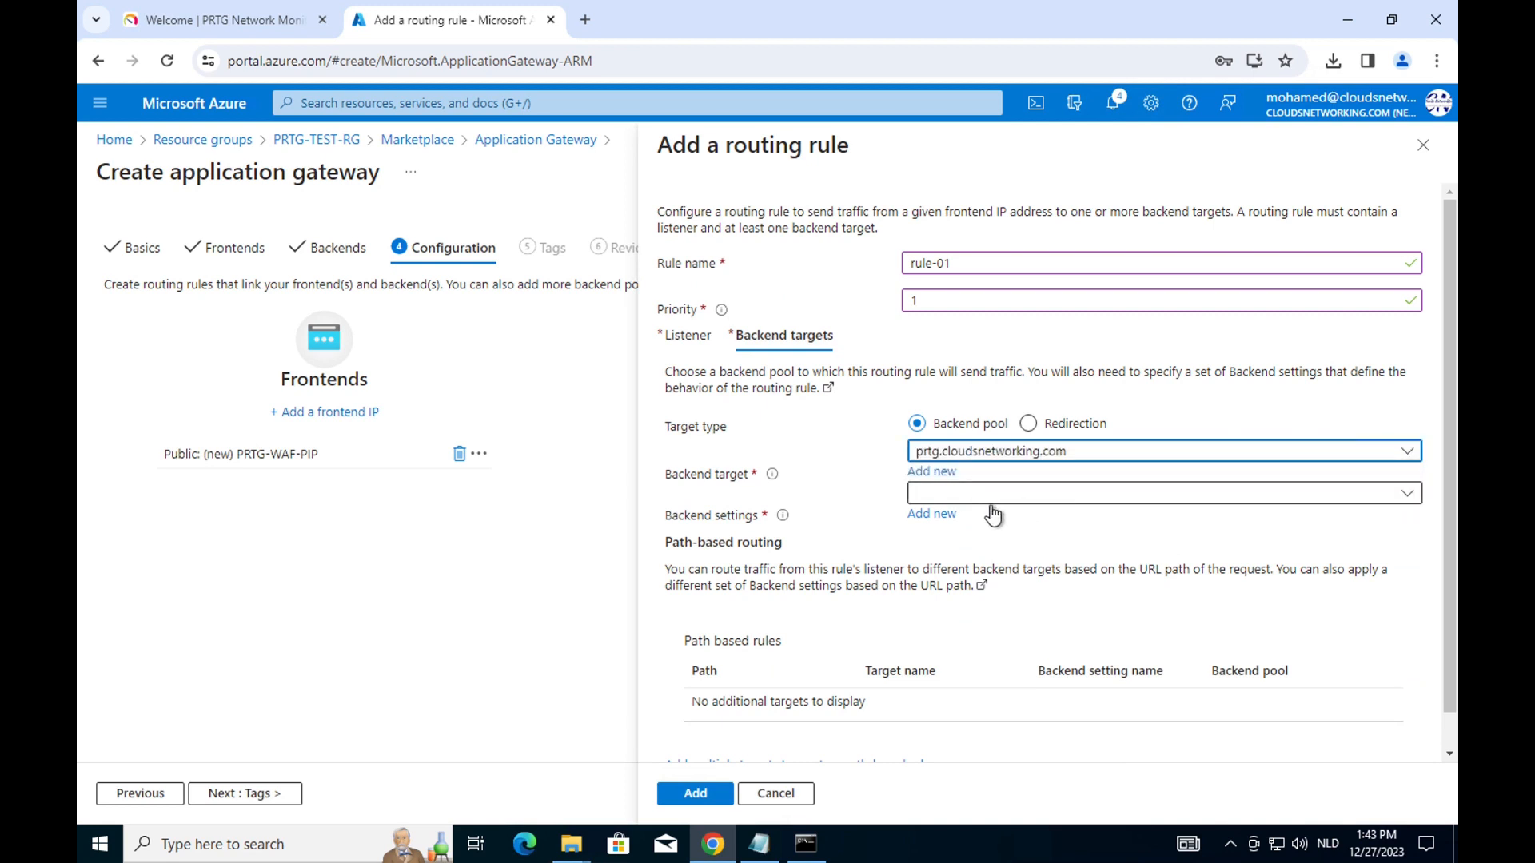
Create new HTTPS backend settings using a certificate from a well-known CA.
click(946, 514)
click(1255, 352)
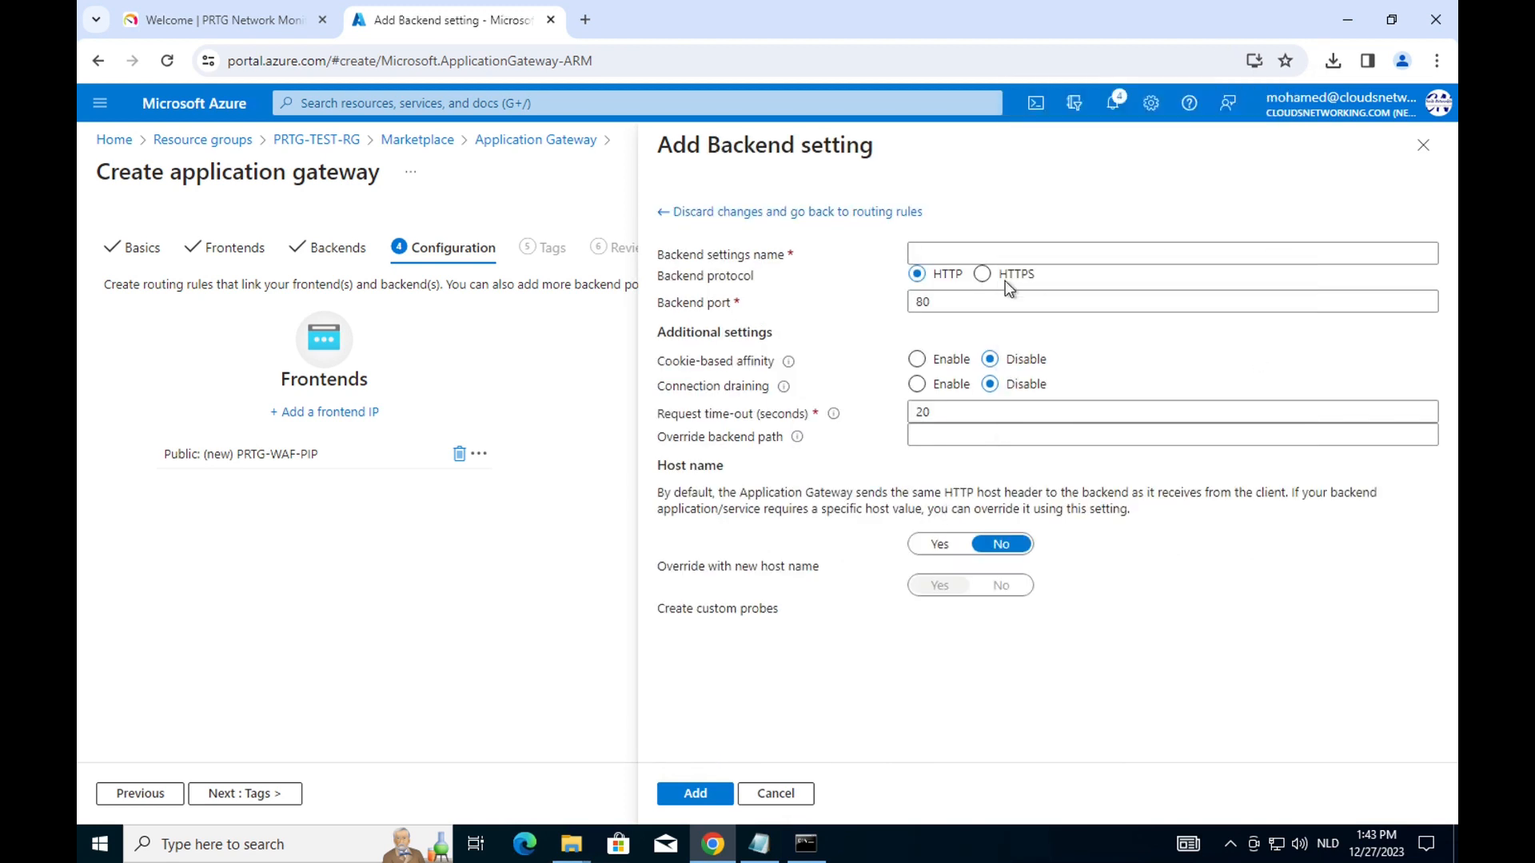
click(977, 274)
click(943, 251)
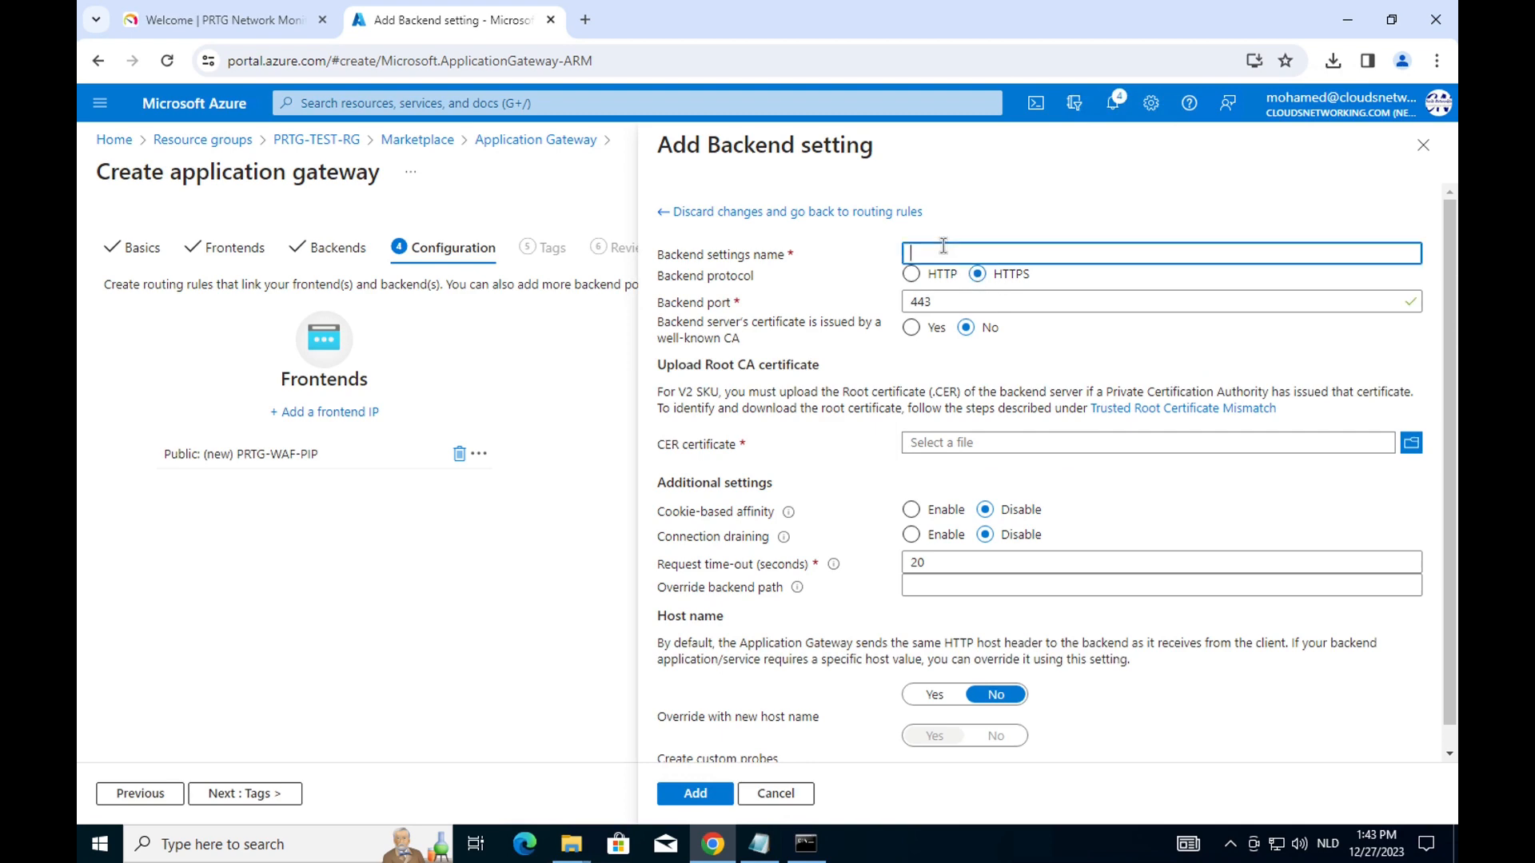
text(cloudsn)
key(BackSpace)
key(BackSpace)
key(BackSpace)
key(BackSpace)
key(BackSpace)
key(BackSpace)
key(BackSpace)
text(pr)
click(919, 334)
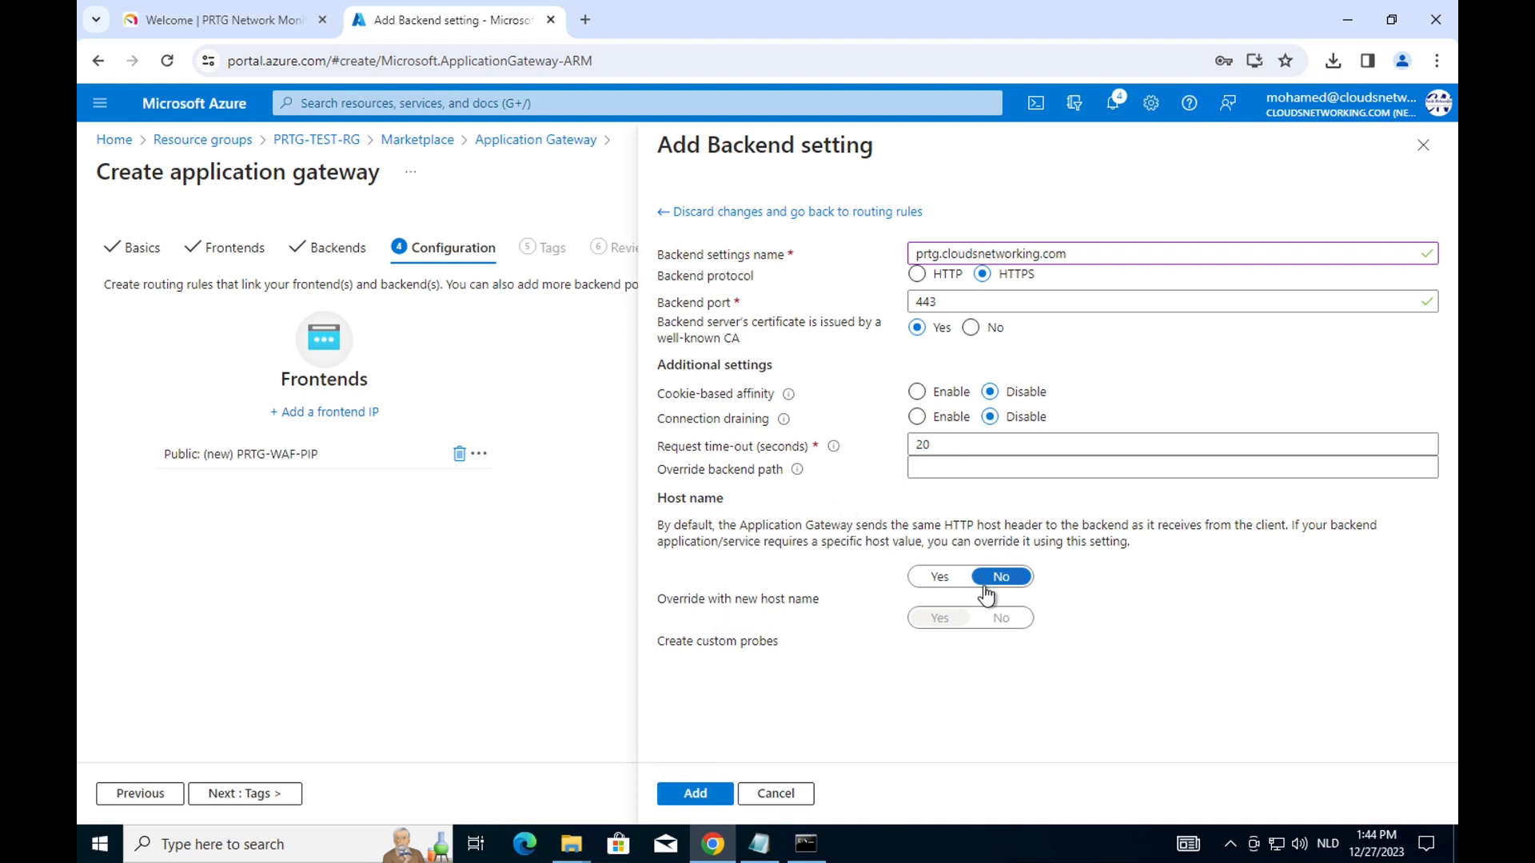
Override the host name with prtg.cloudsnetworking.com, save the settings, and add rule-01.
click(939, 577)
scroll(937, 578, down, 1)
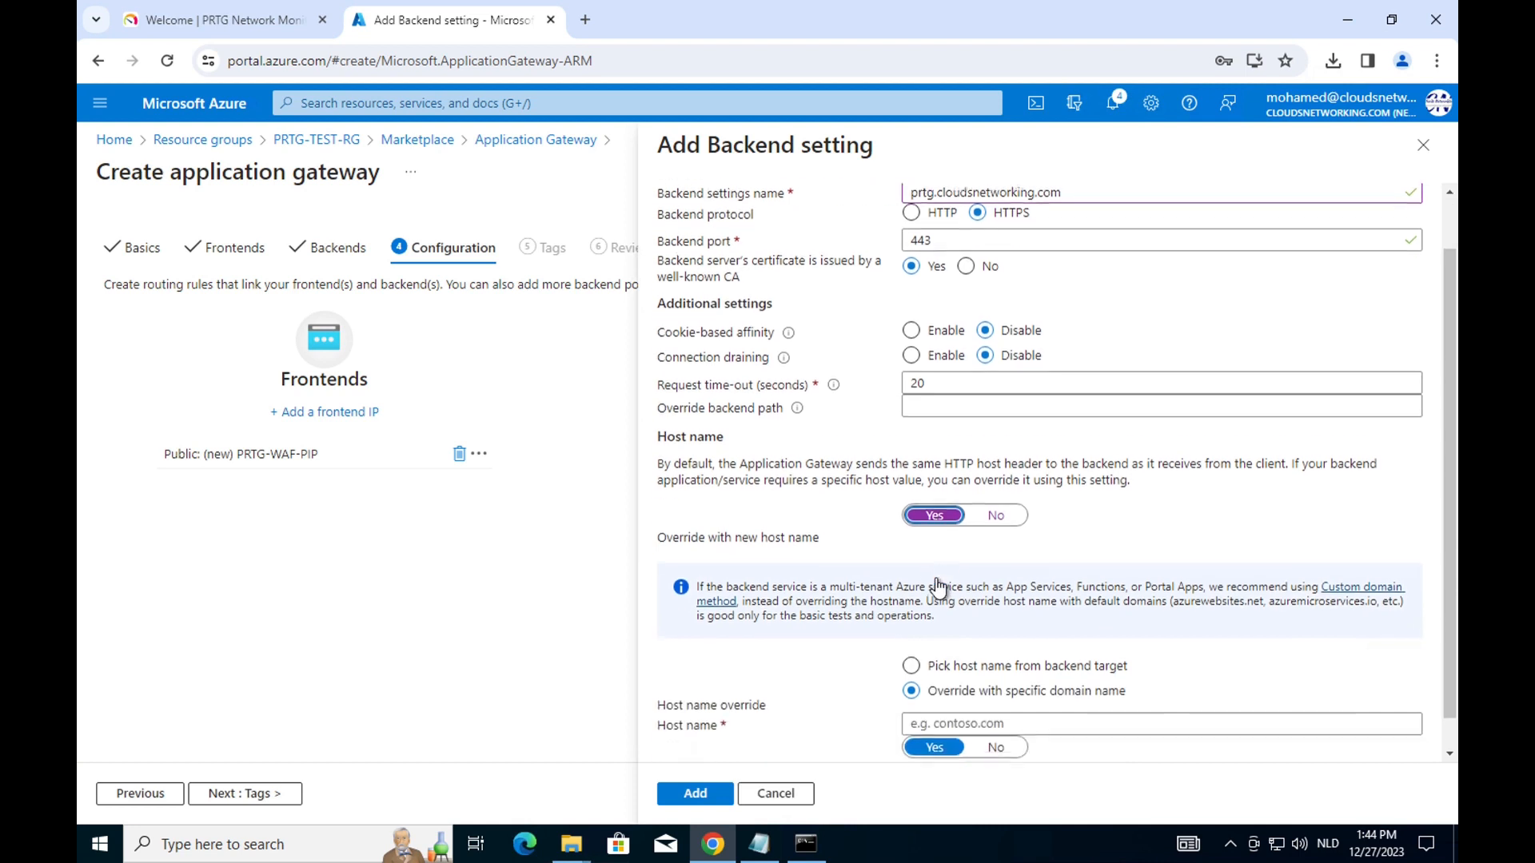
click(951, 691)
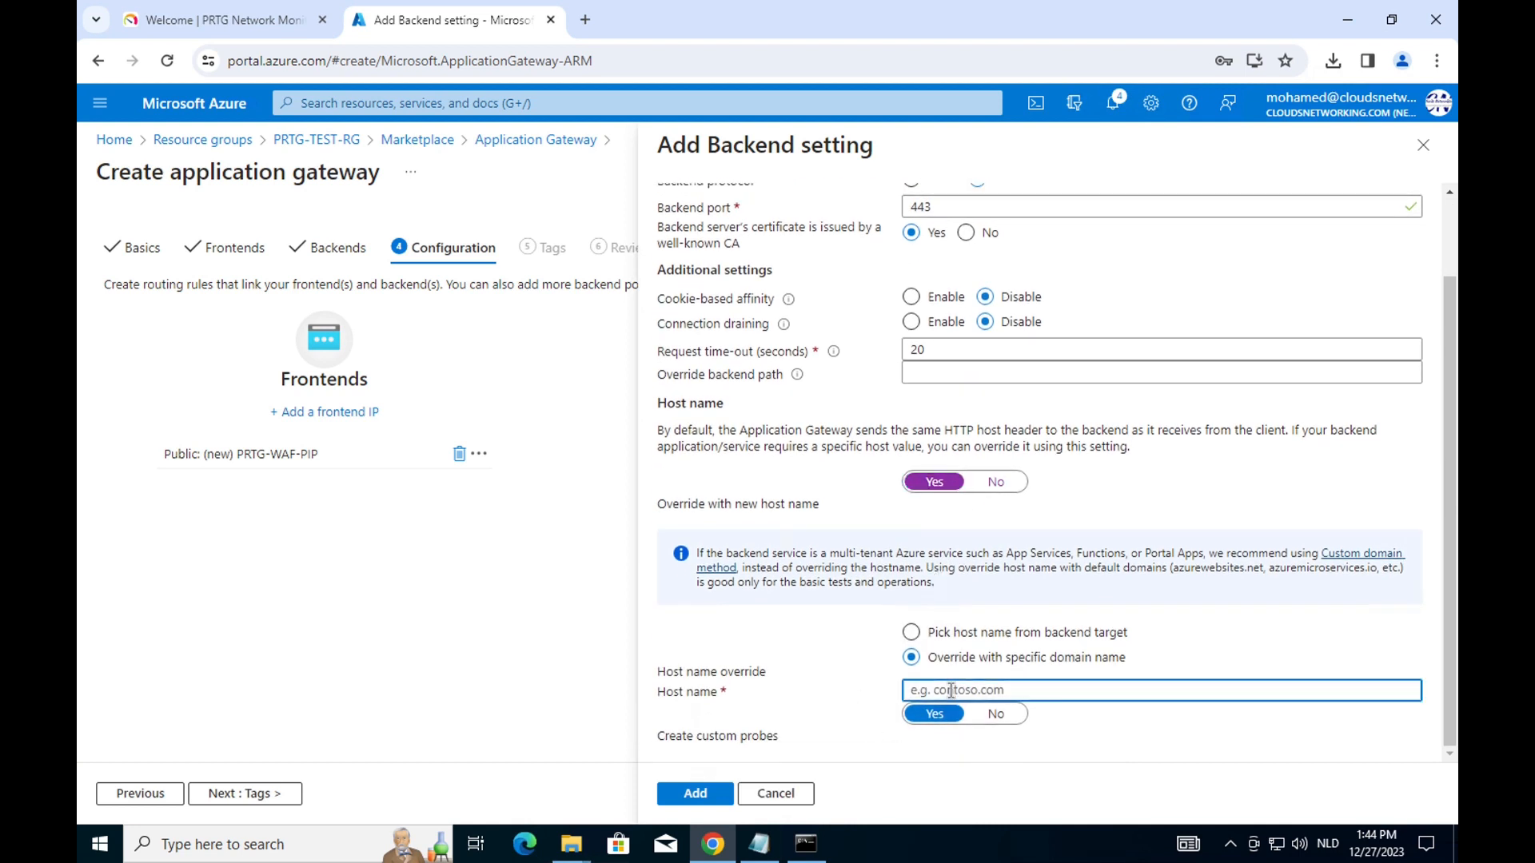
text(prtg.cloudsnetworking.com)
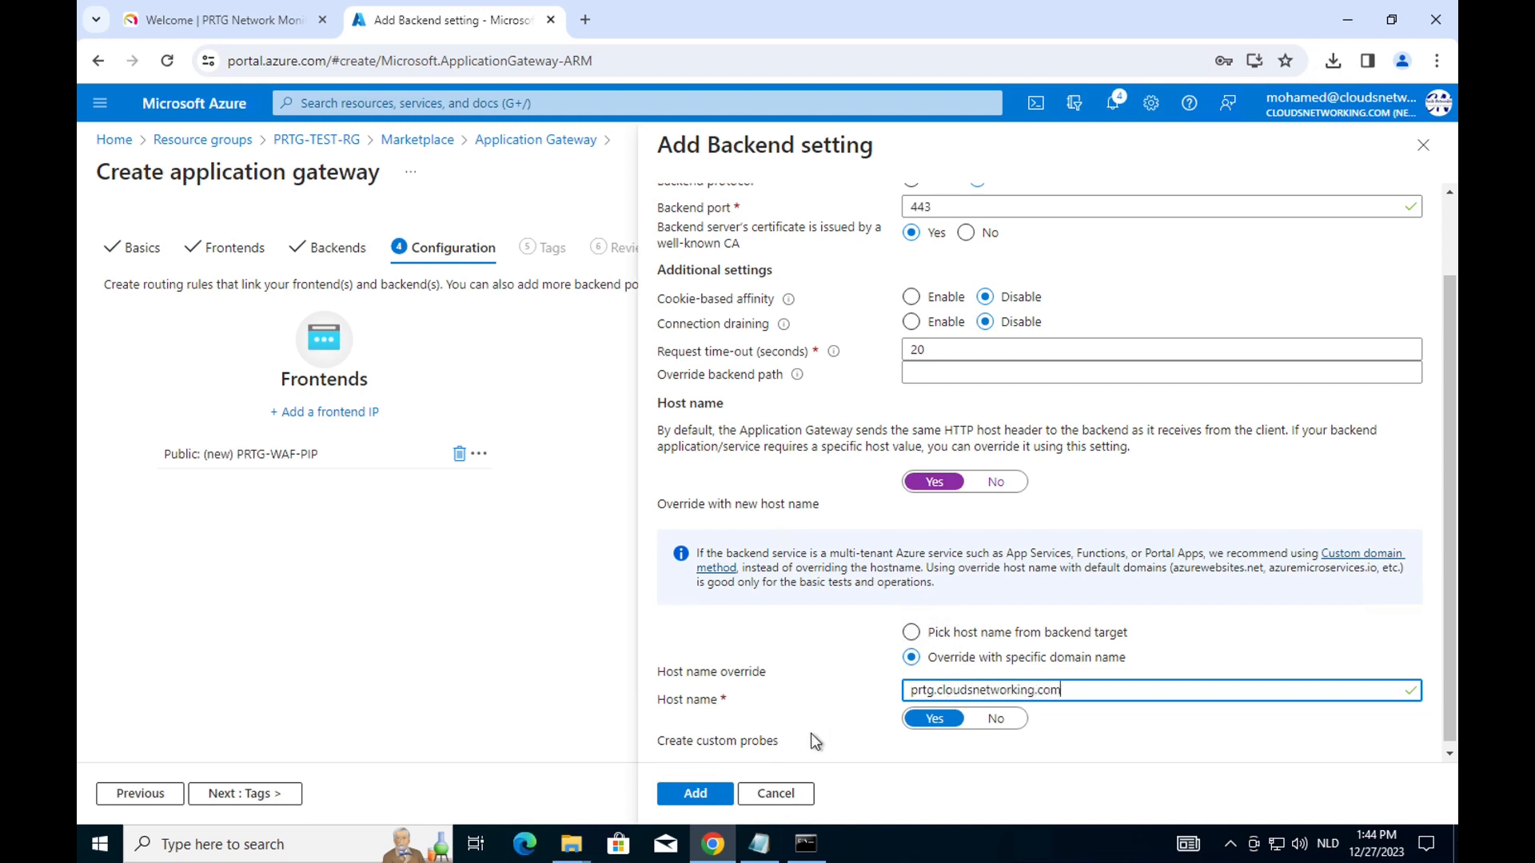
click(695, 796)
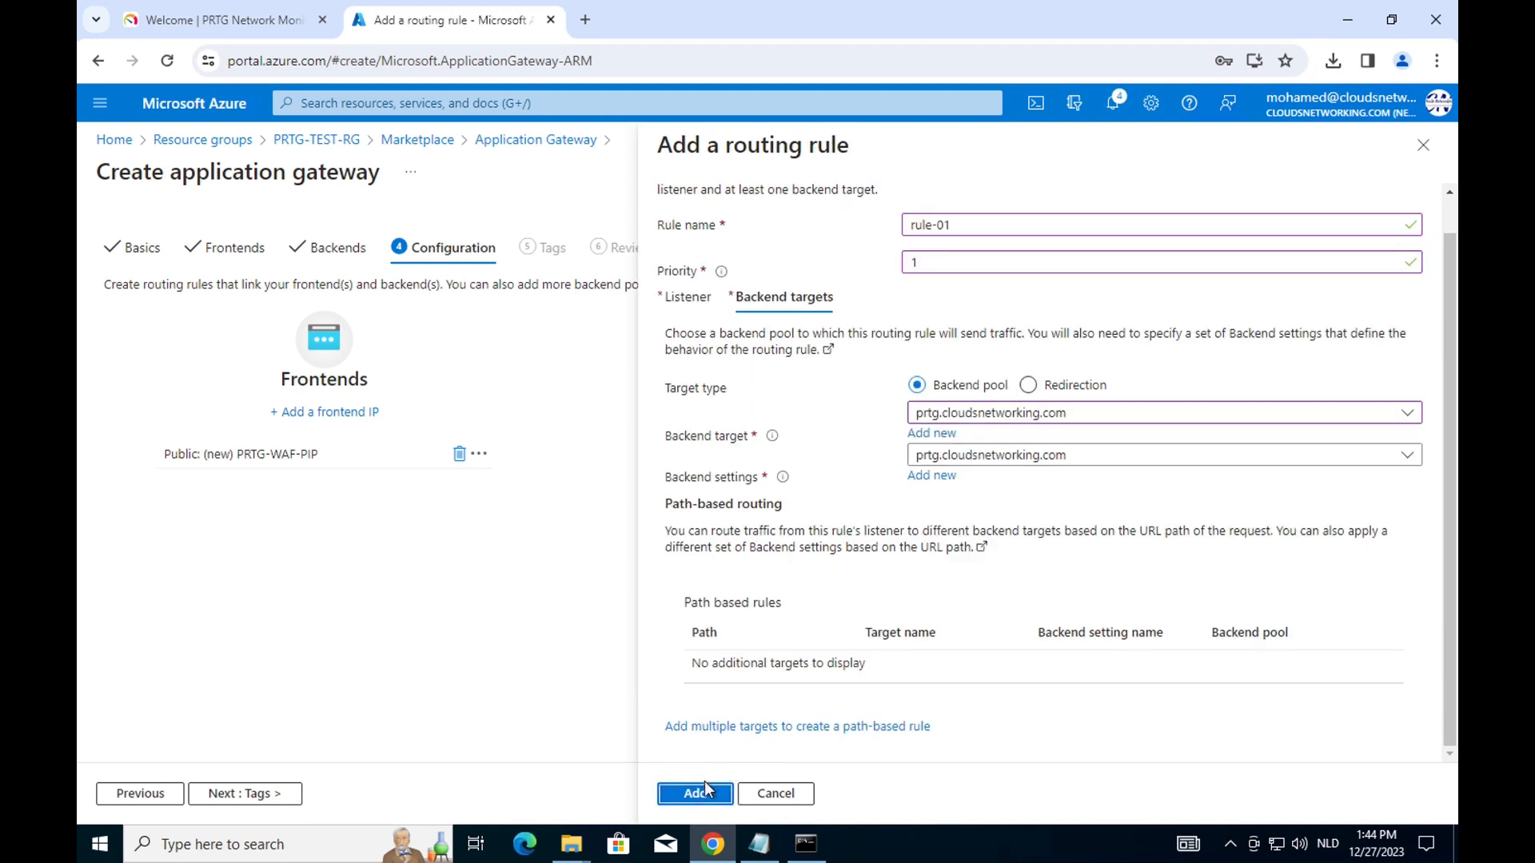
click(698, 792)
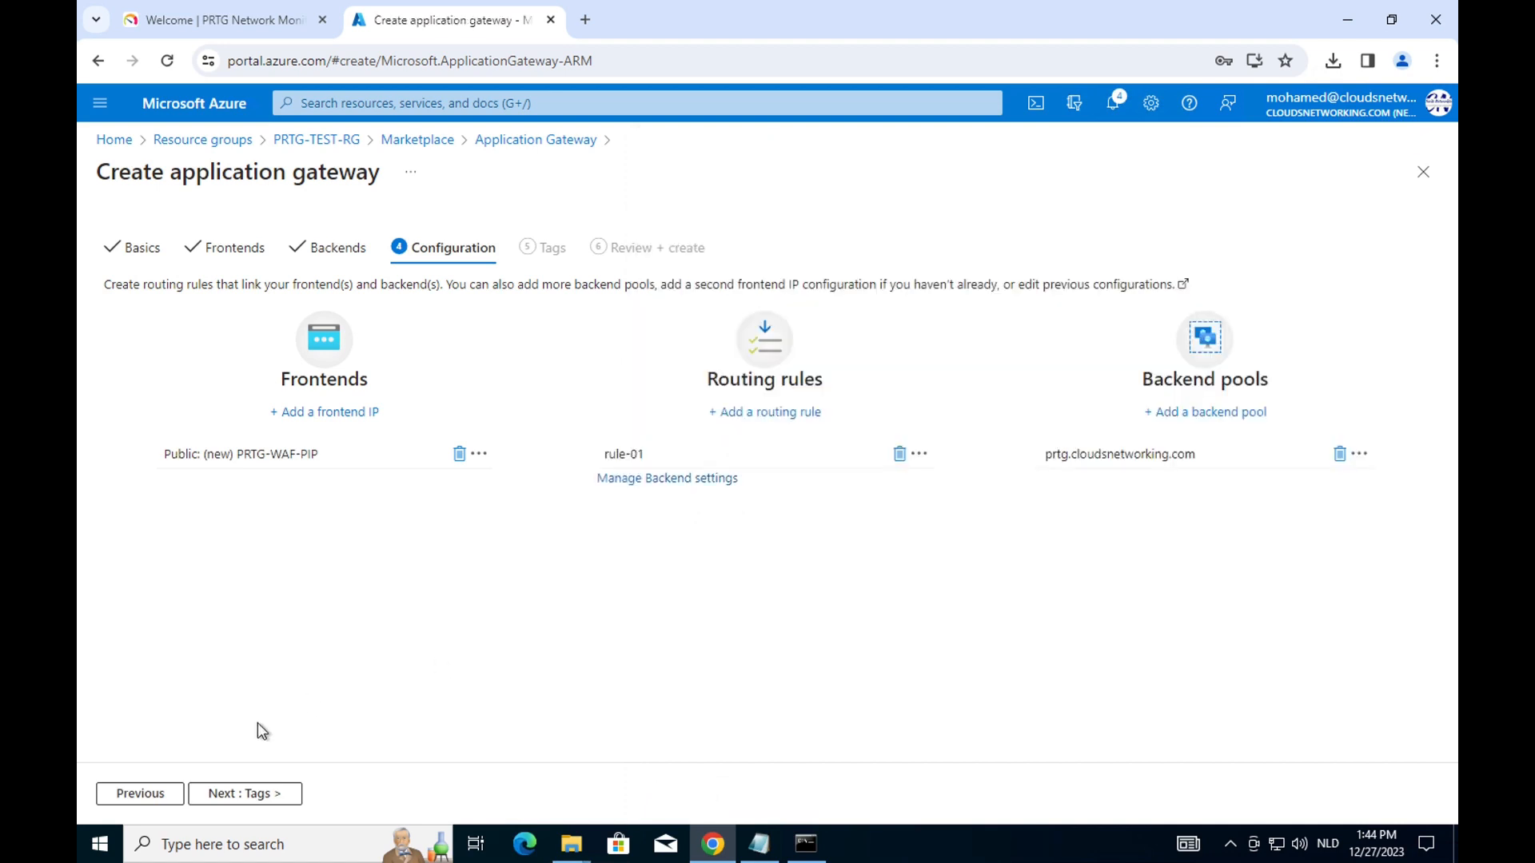
Review and create PRTG-APP-GW, decline saving the password, then open PRTG-WAF-PIP (20.168.197.116).
click(257, 792)
click(257, 791)
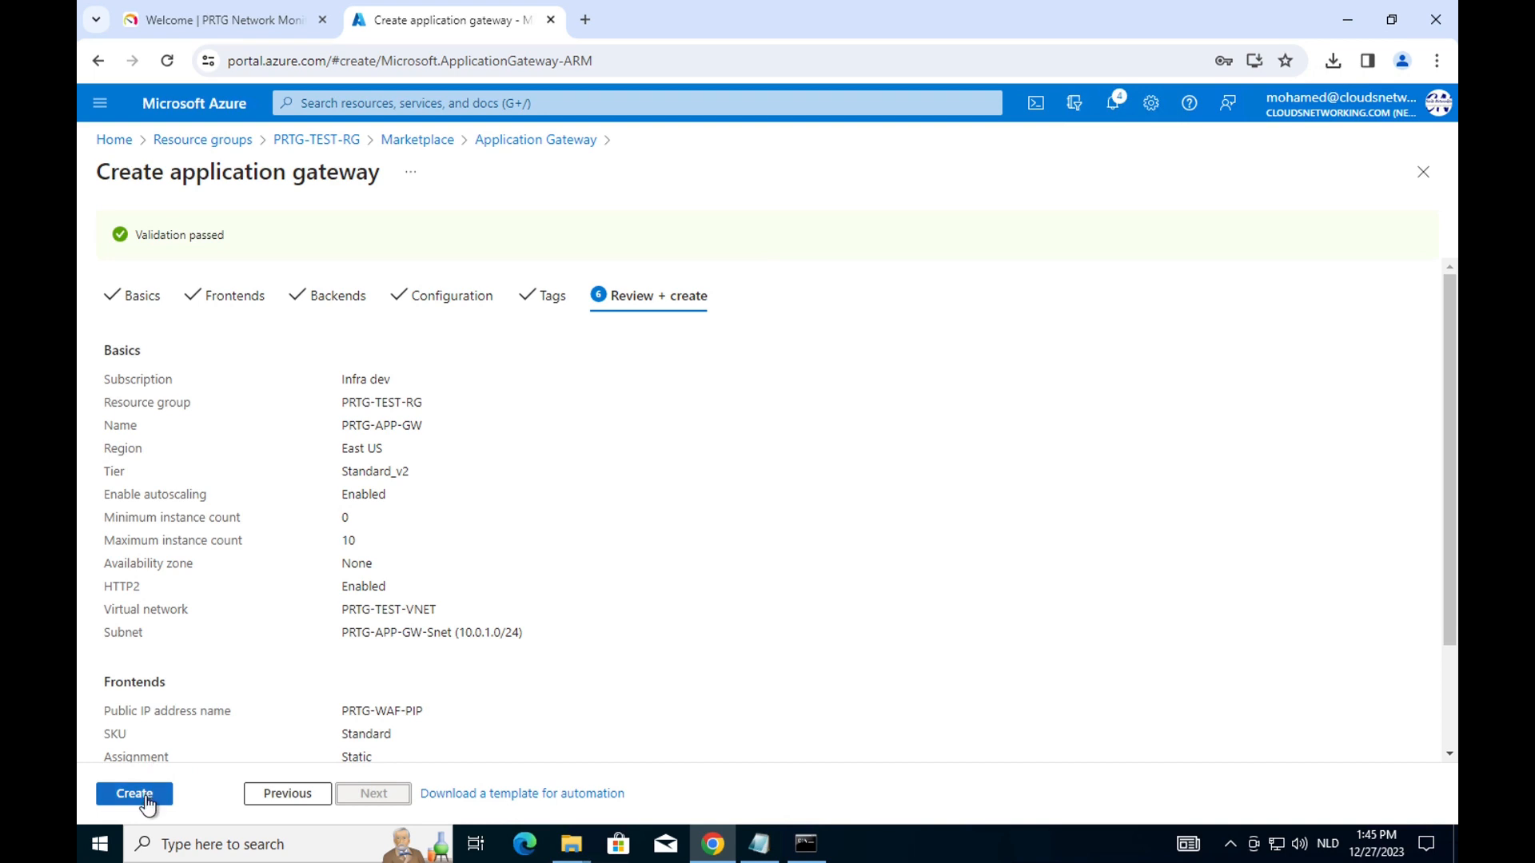
click(133, 794)
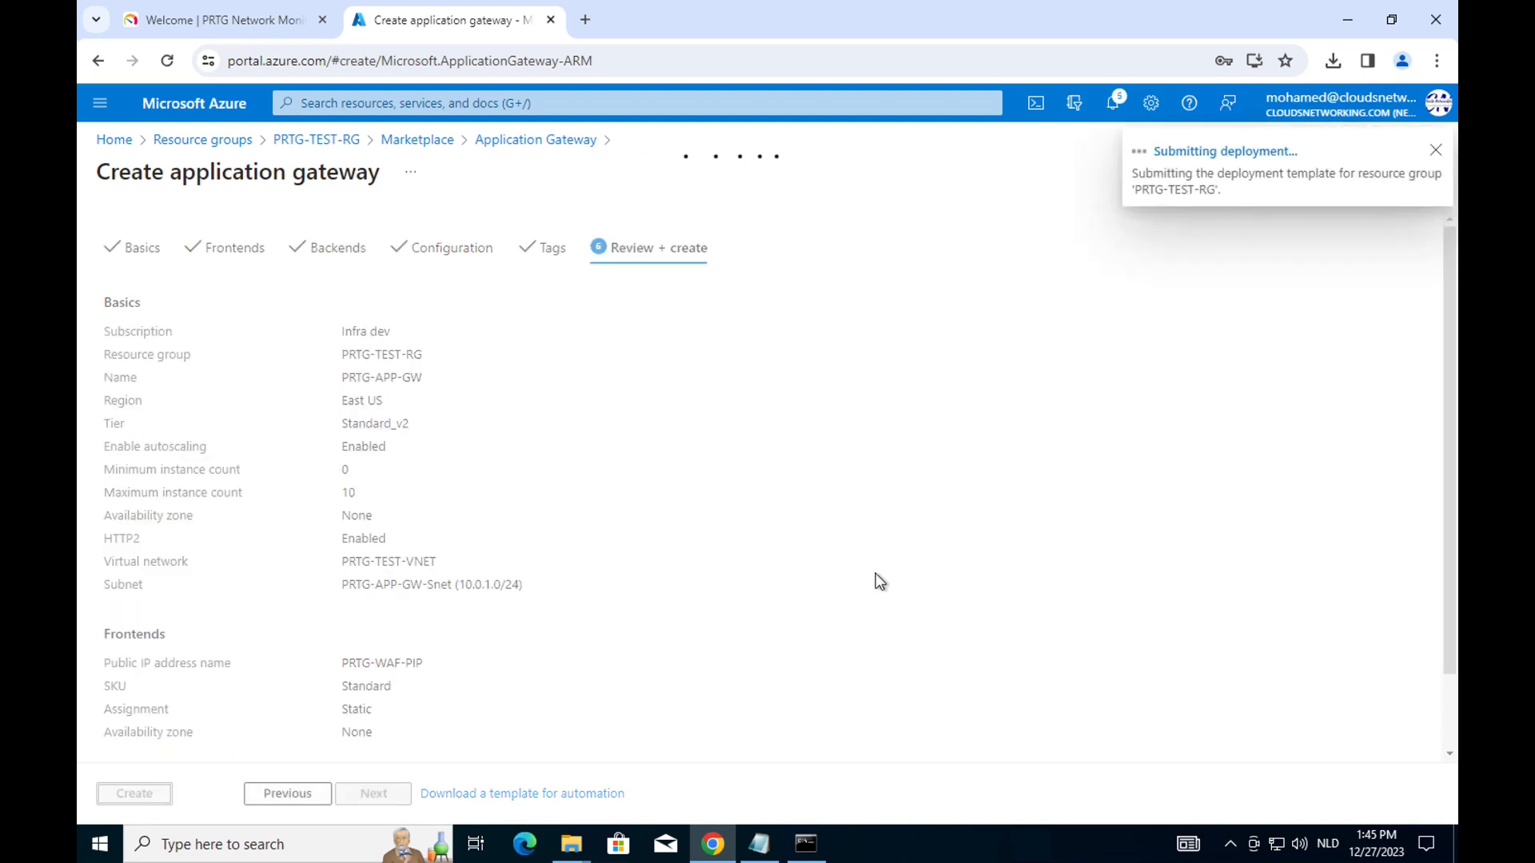
click(1254, 351)
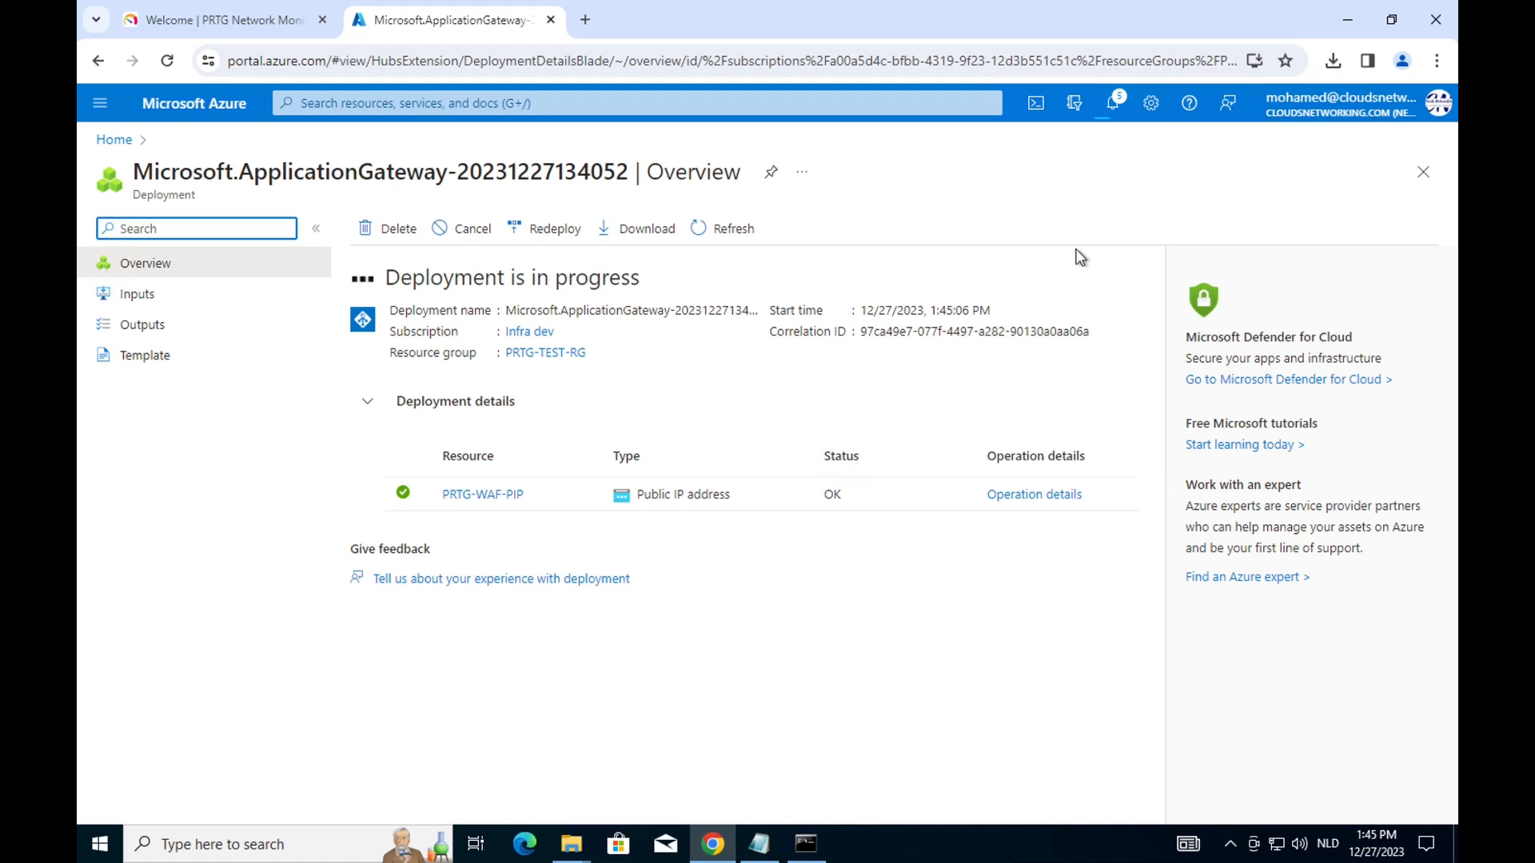
mouse_move(507, 497)
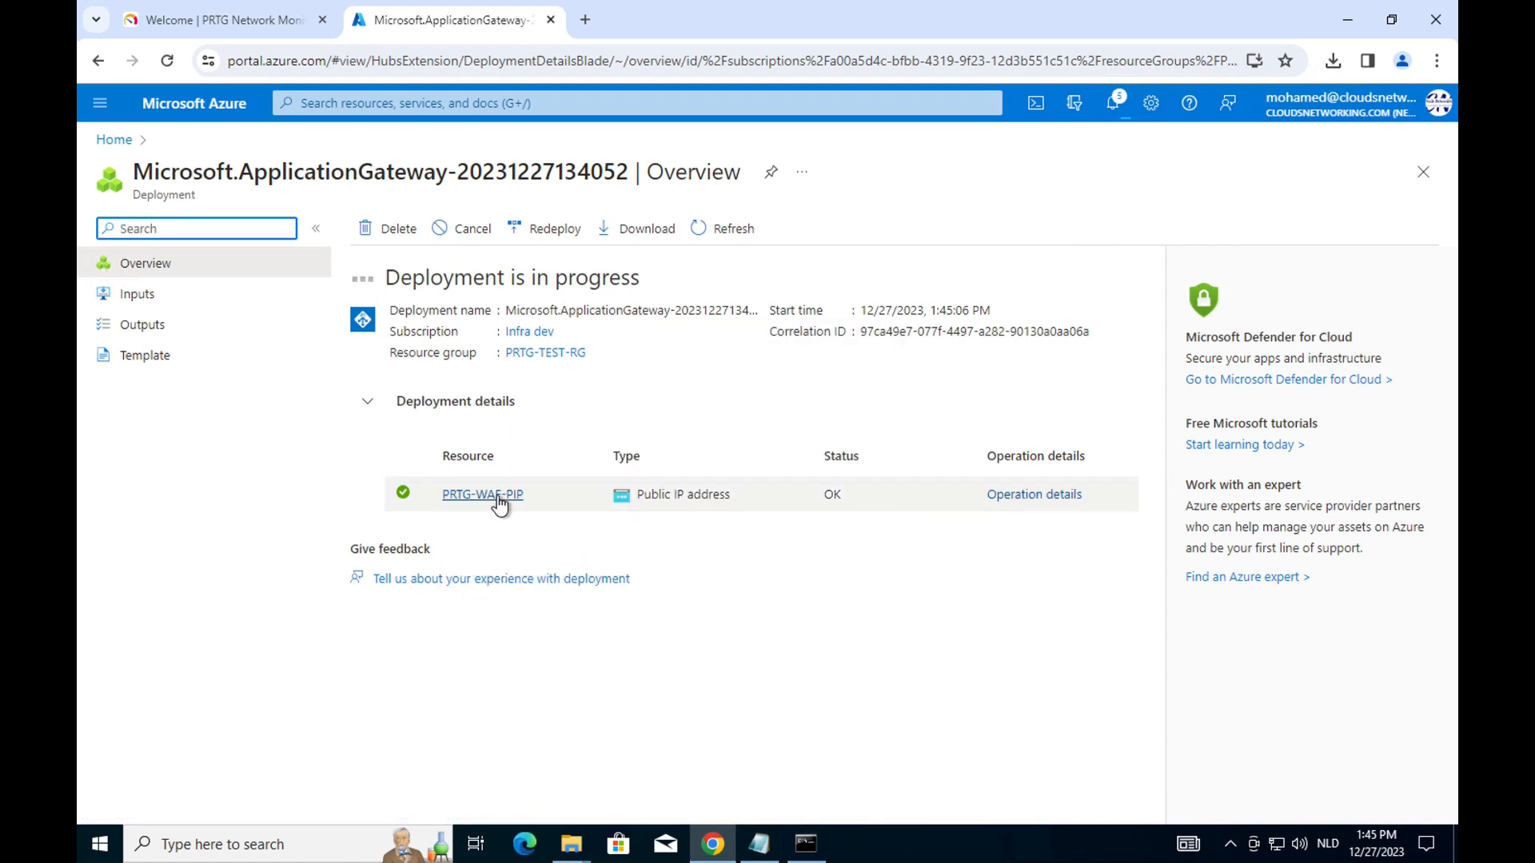
click(500, 496)
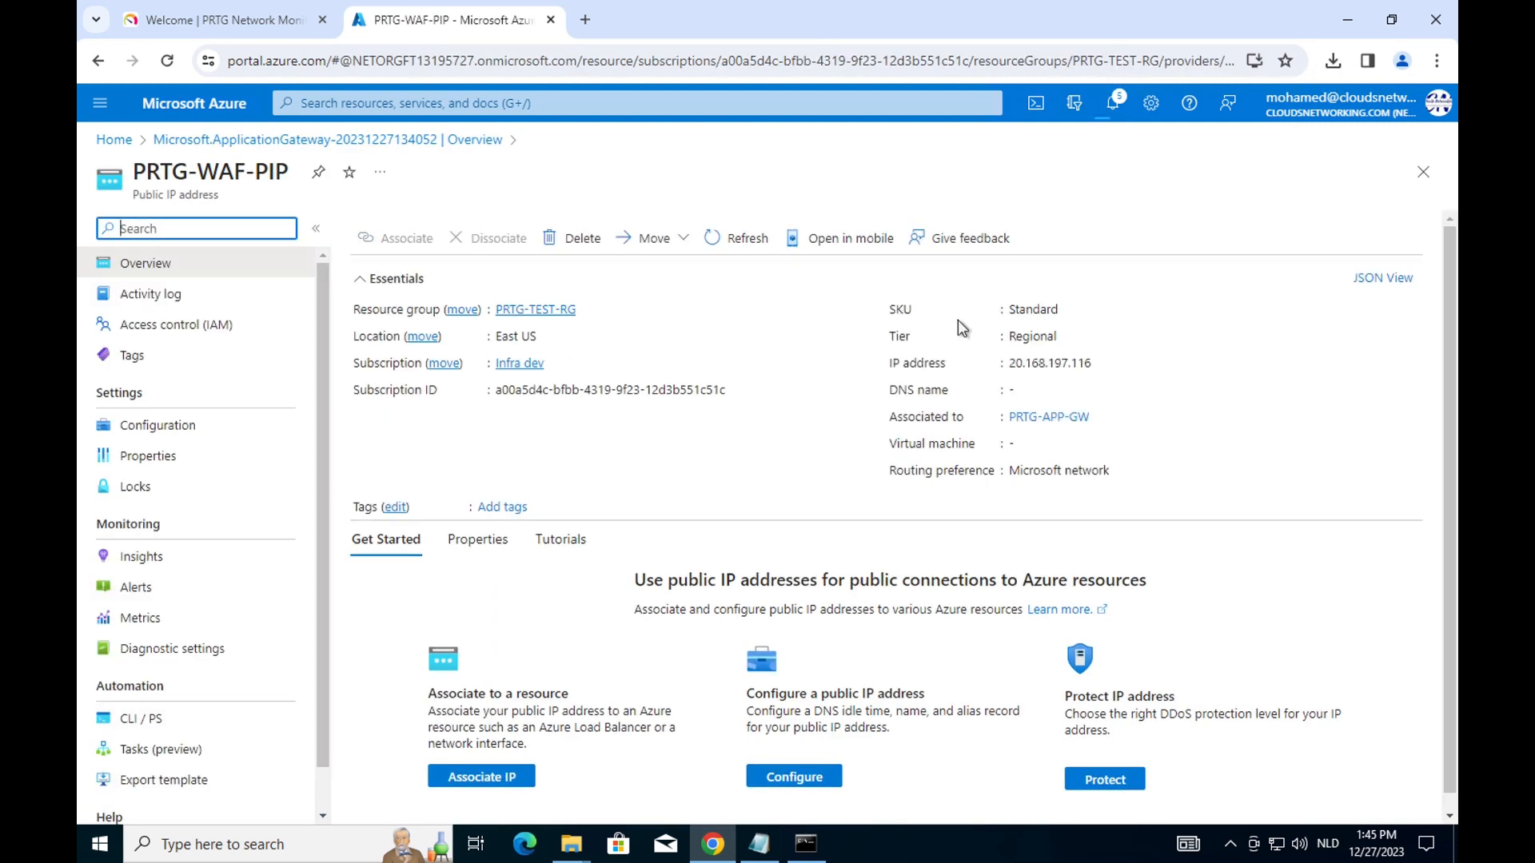
Copy the gateway IP and repoint the prtg A record of cloudsnetworking.com from 172.178.94.246 to 20.168.197.116.
click(1103, 364)
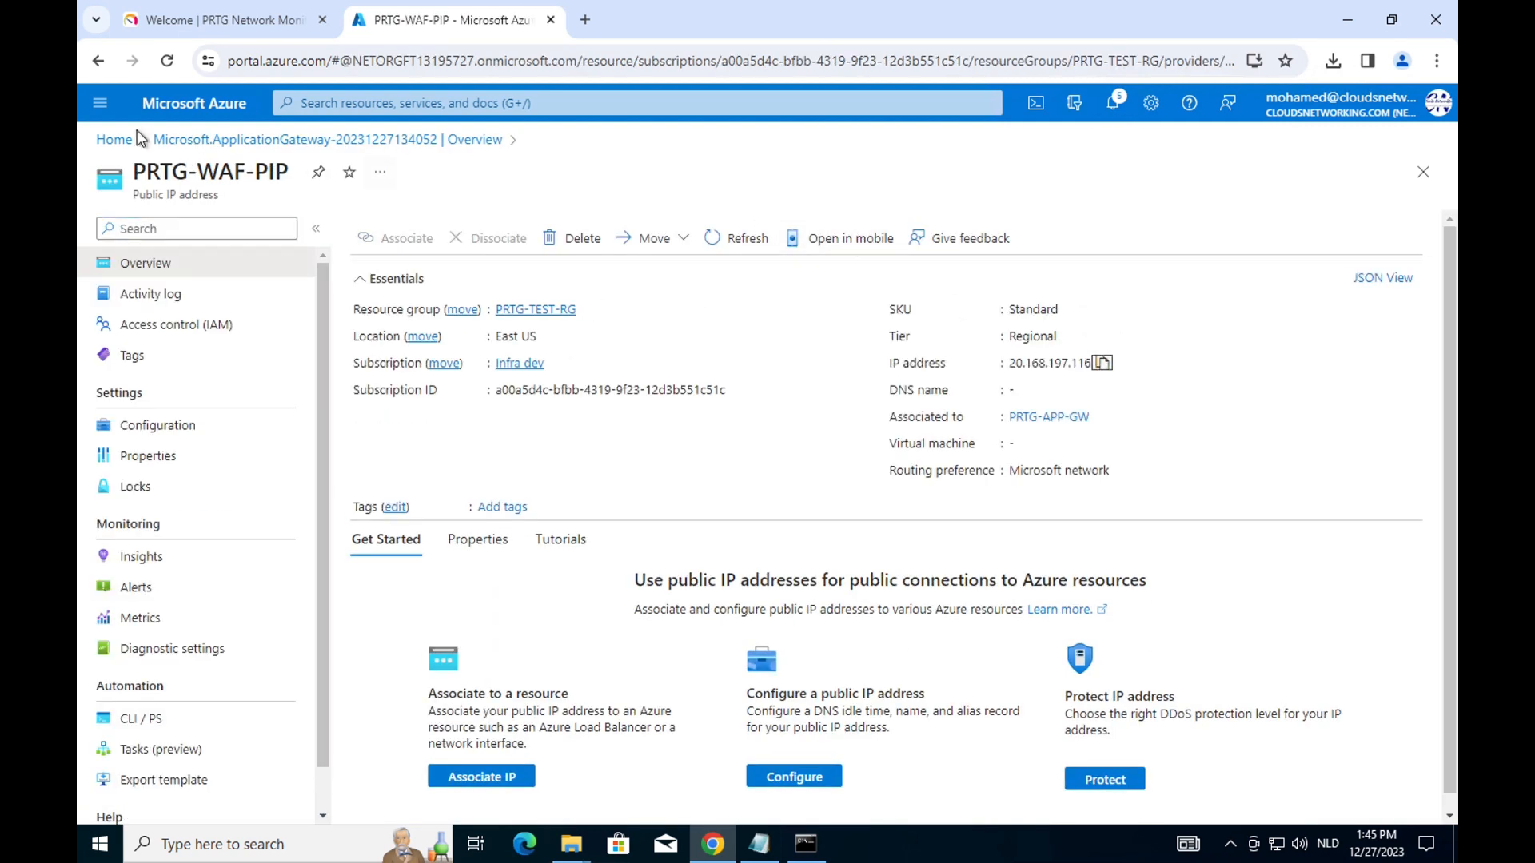
click(102, 108)
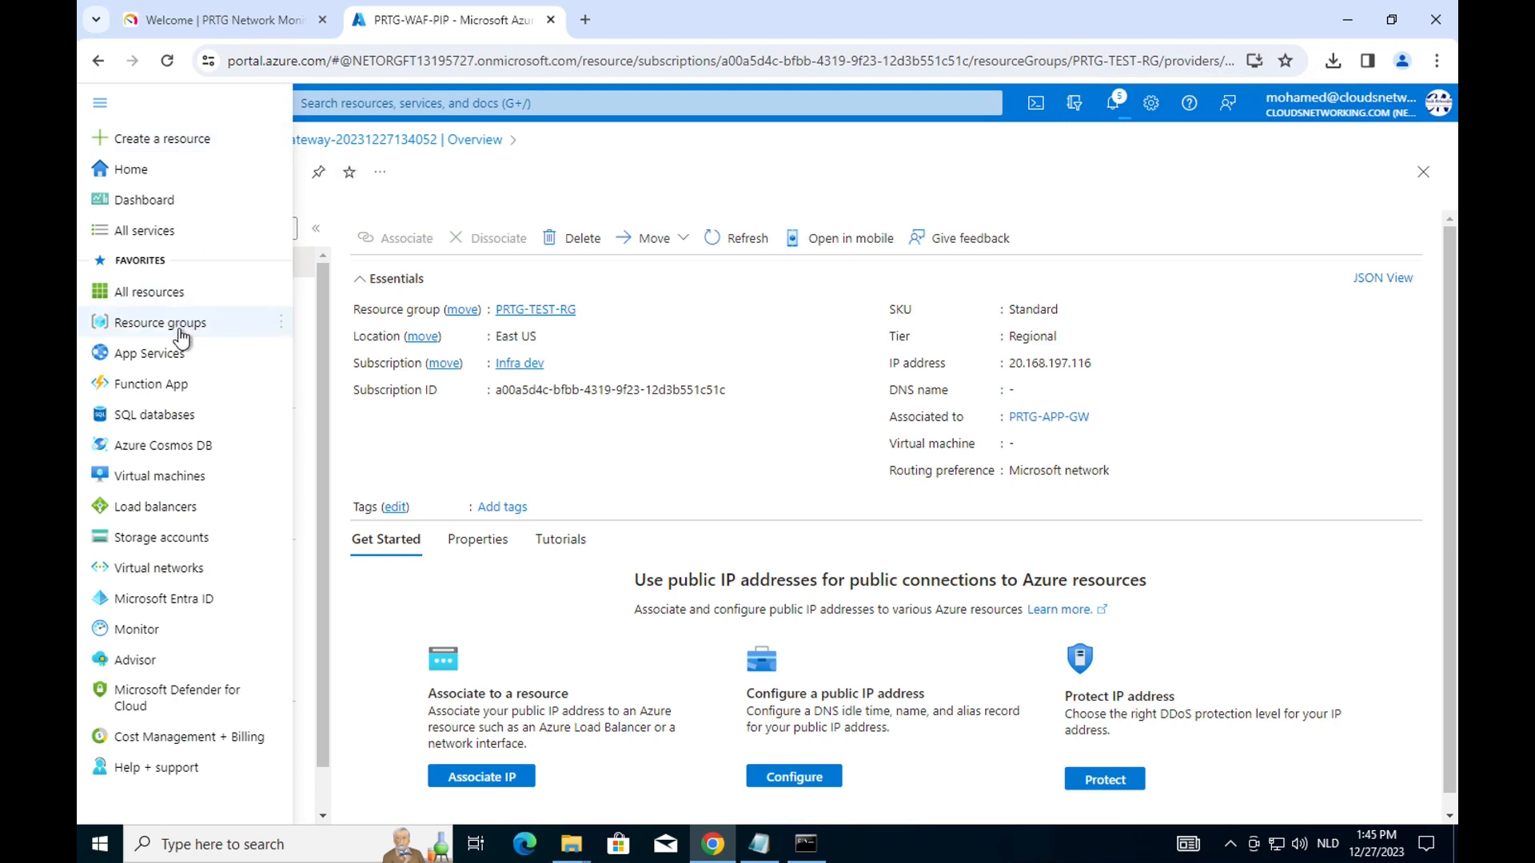
click(144, 319)
click(216, 476)
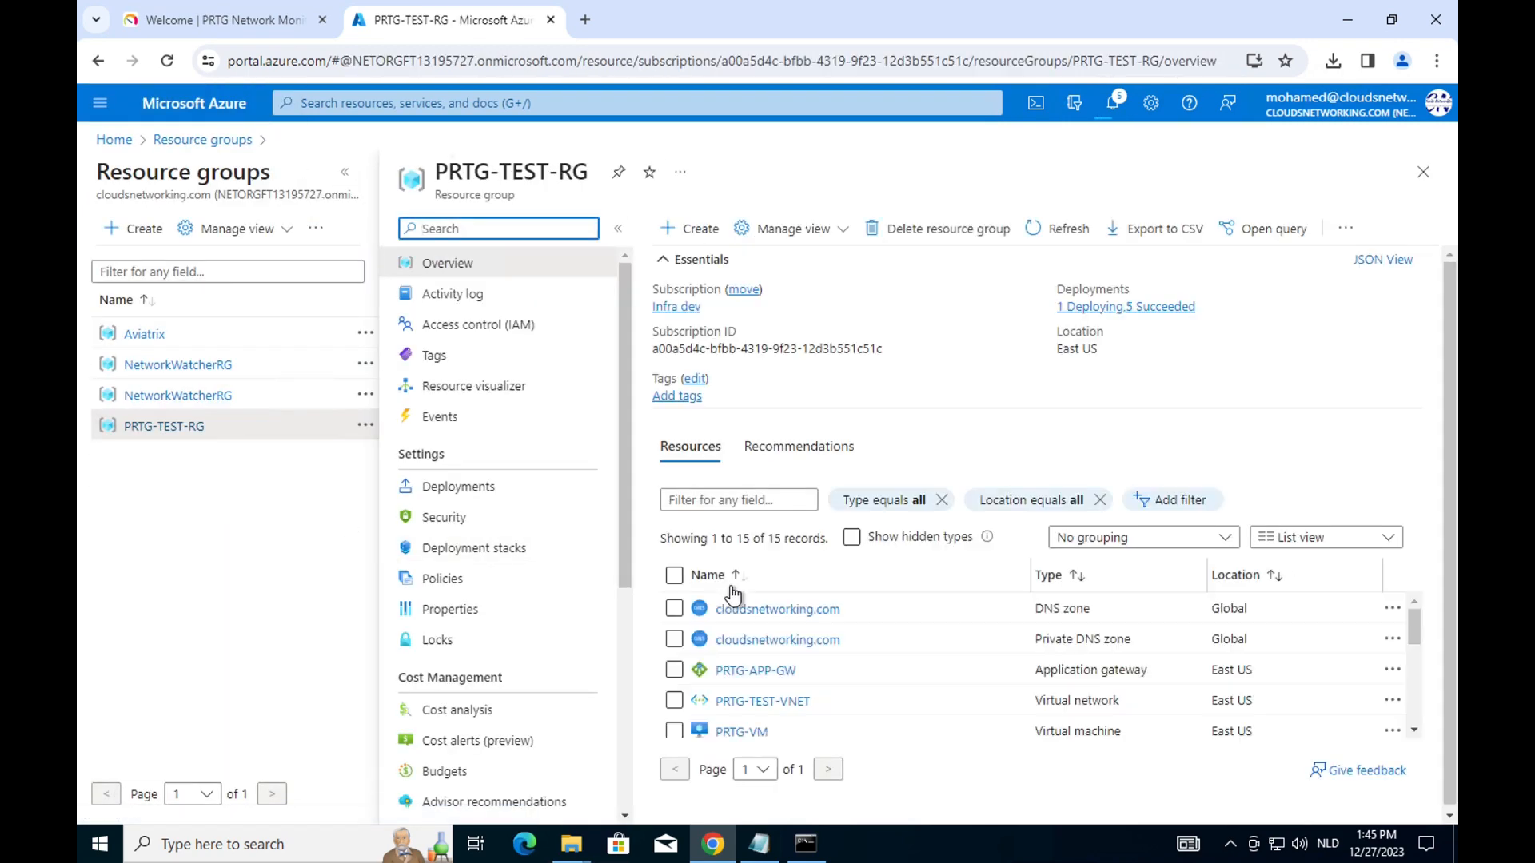
click(814, 609)
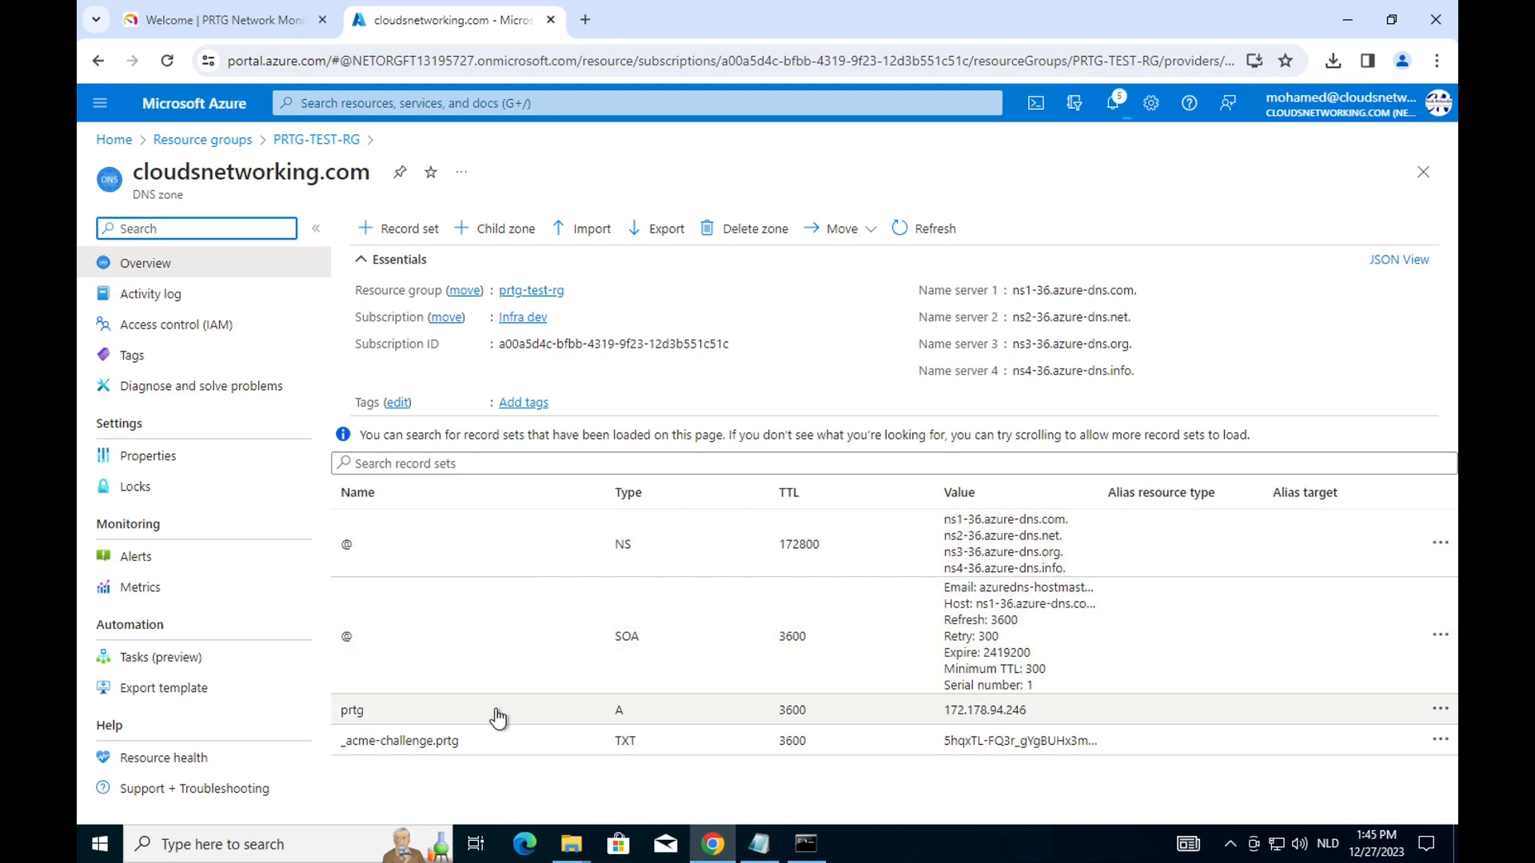
click(498, 711)
click(208, 533)
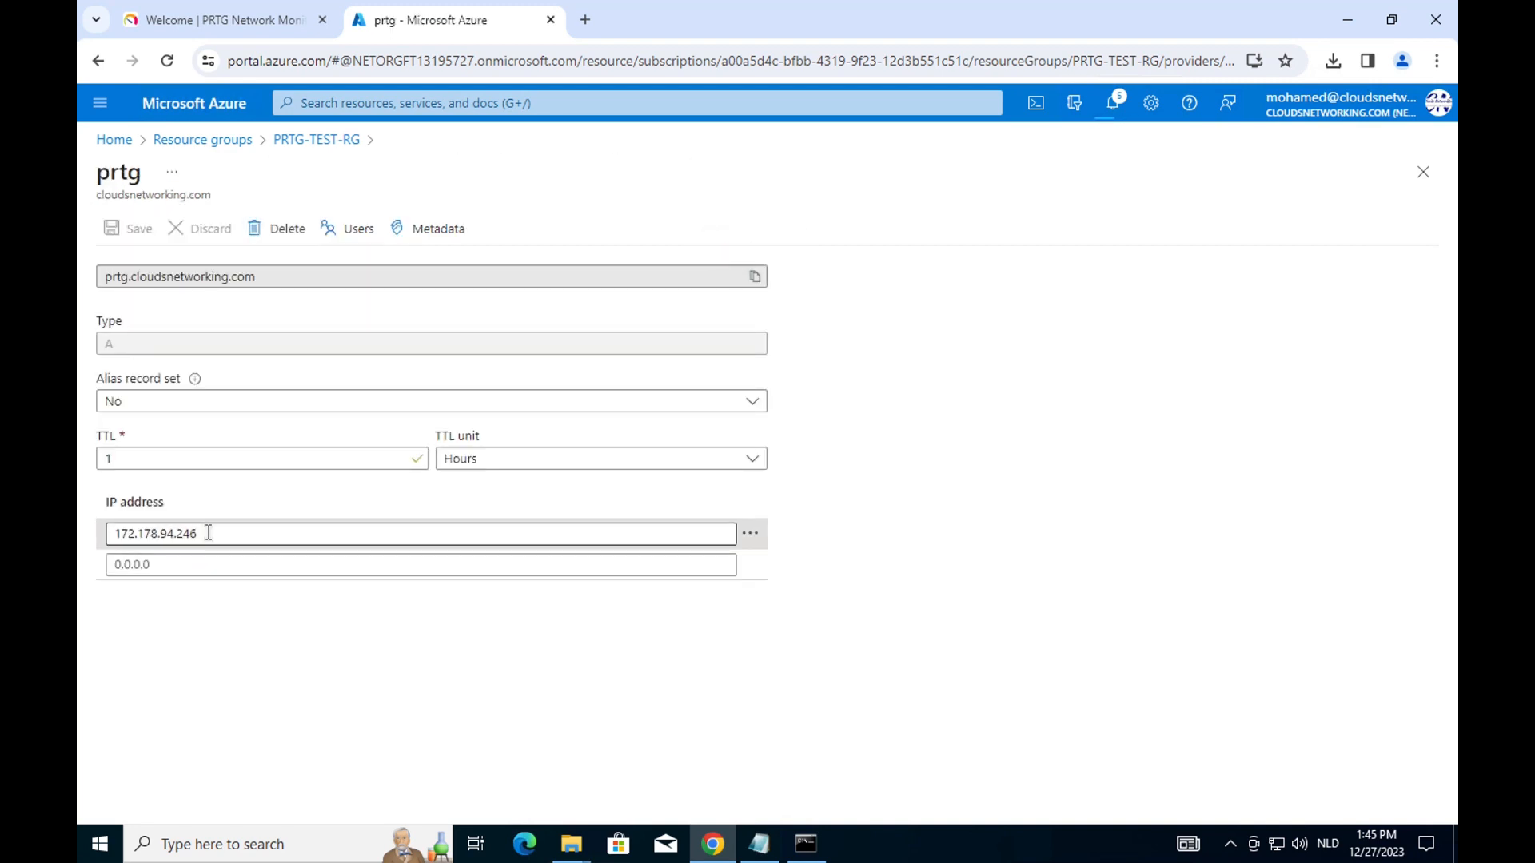
drag(208, 533, 106, 525)
text(20.168.197.116)
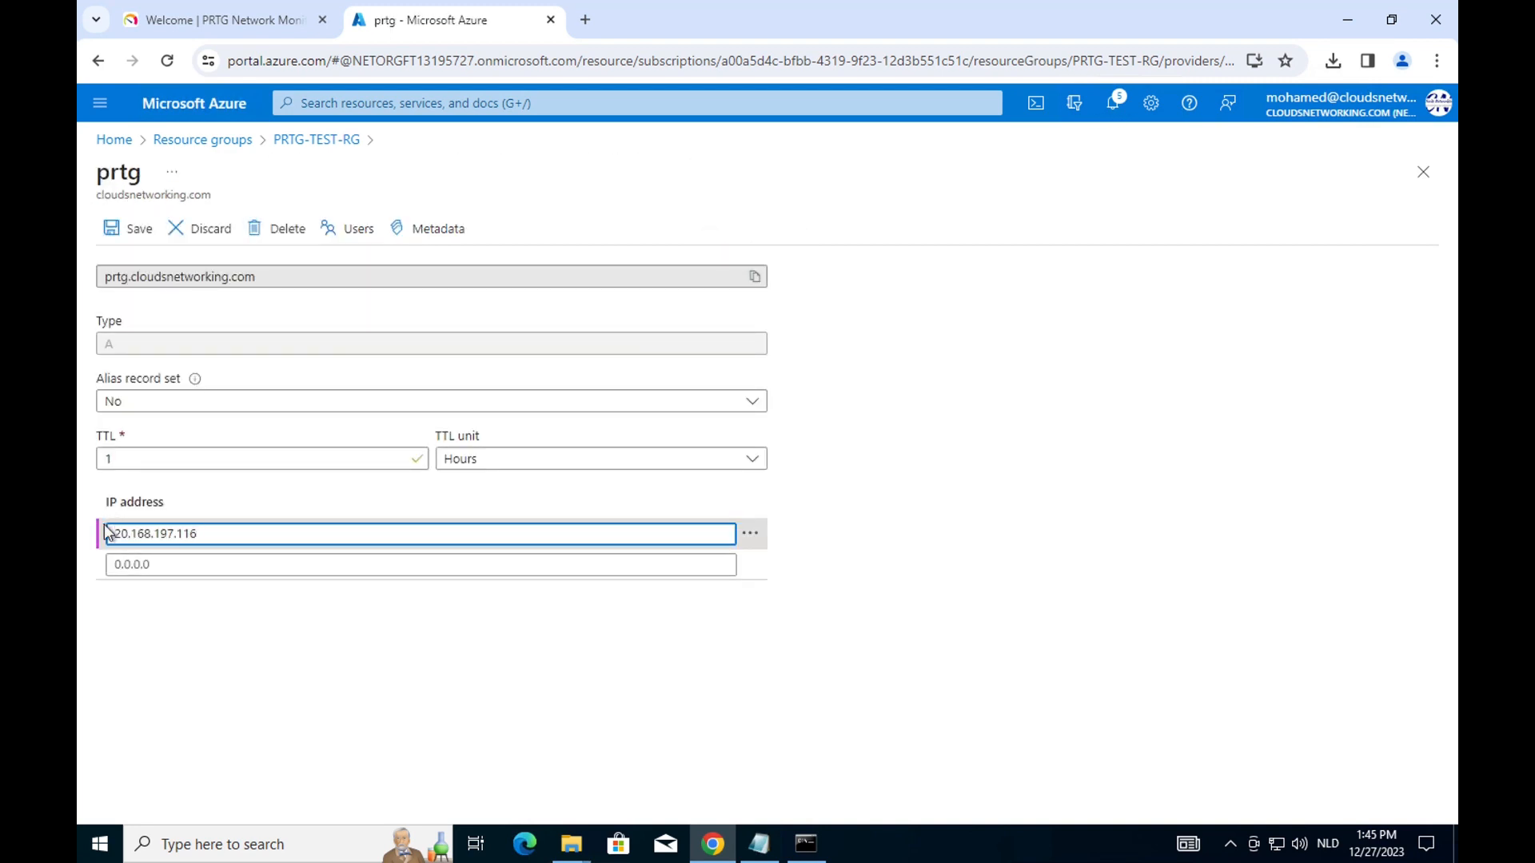
click(130, 229)
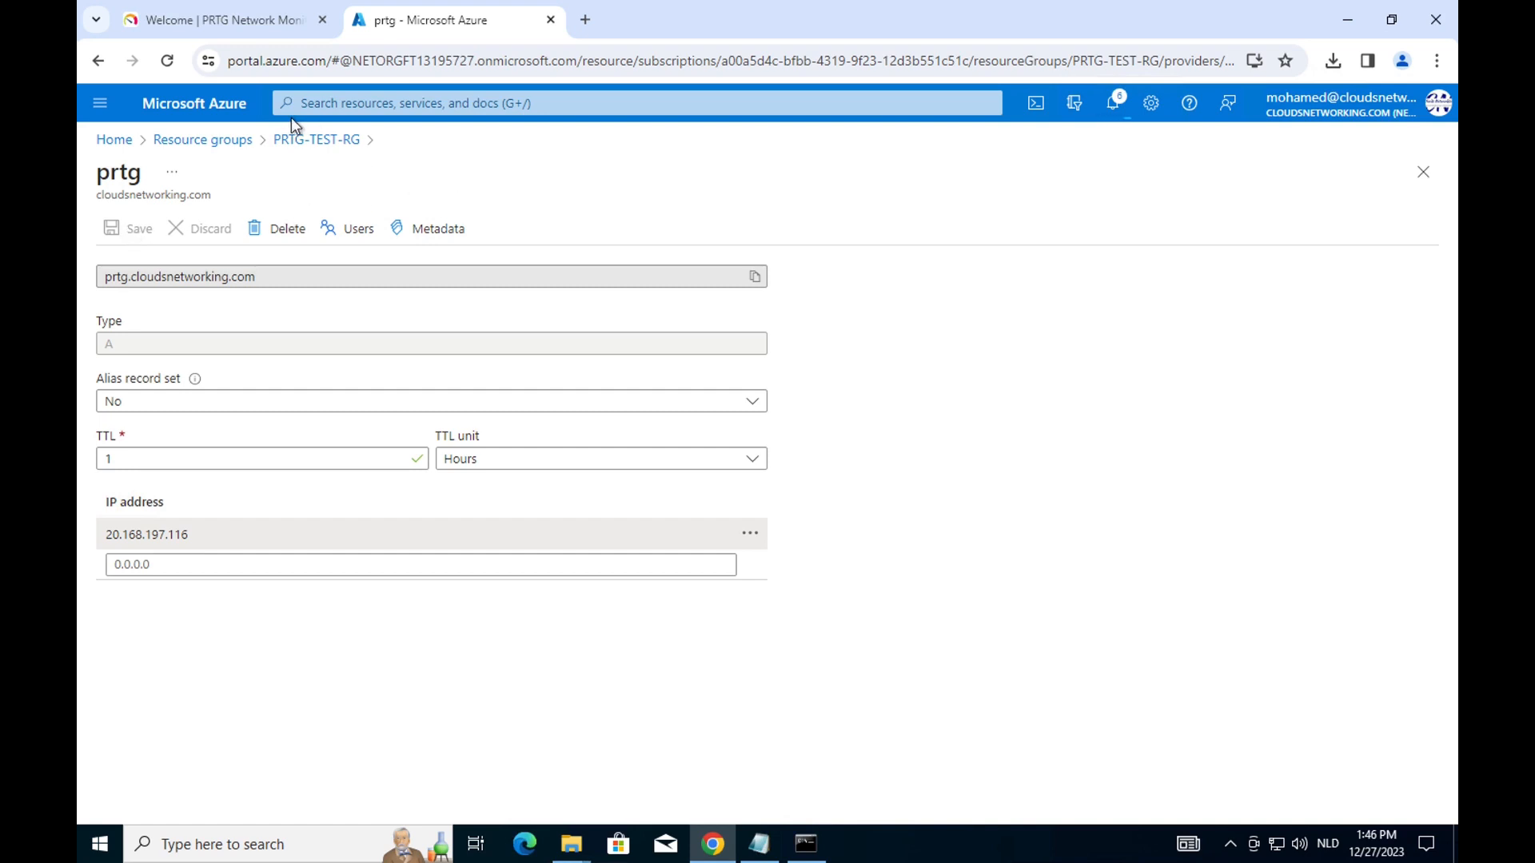
Open PRTG-VM's network settings in PRTG-TEST-RG to view its inbound rules.
click(210, 141)
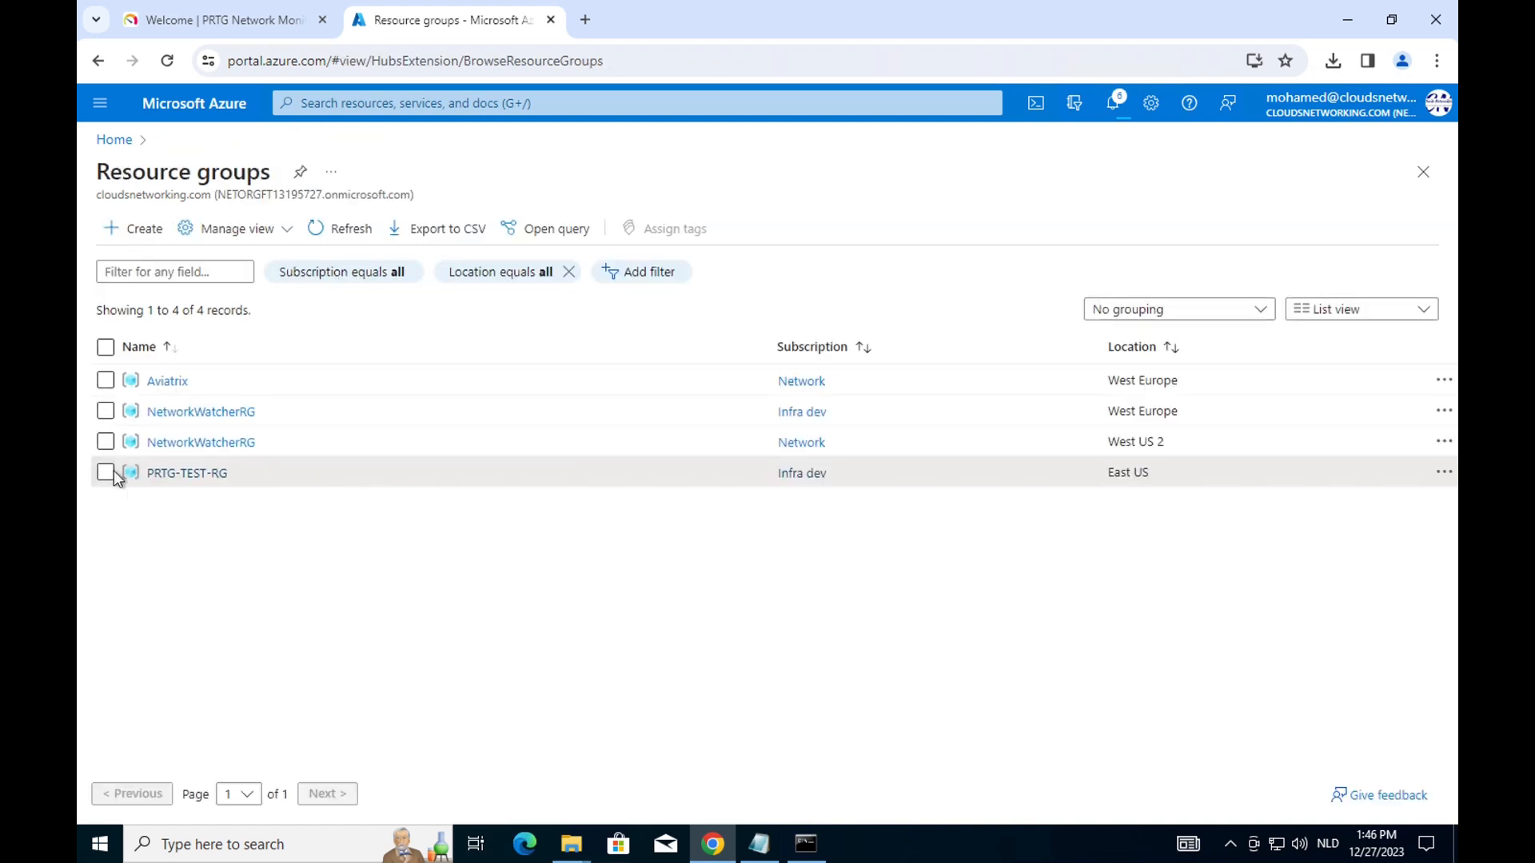
click(167, 471)
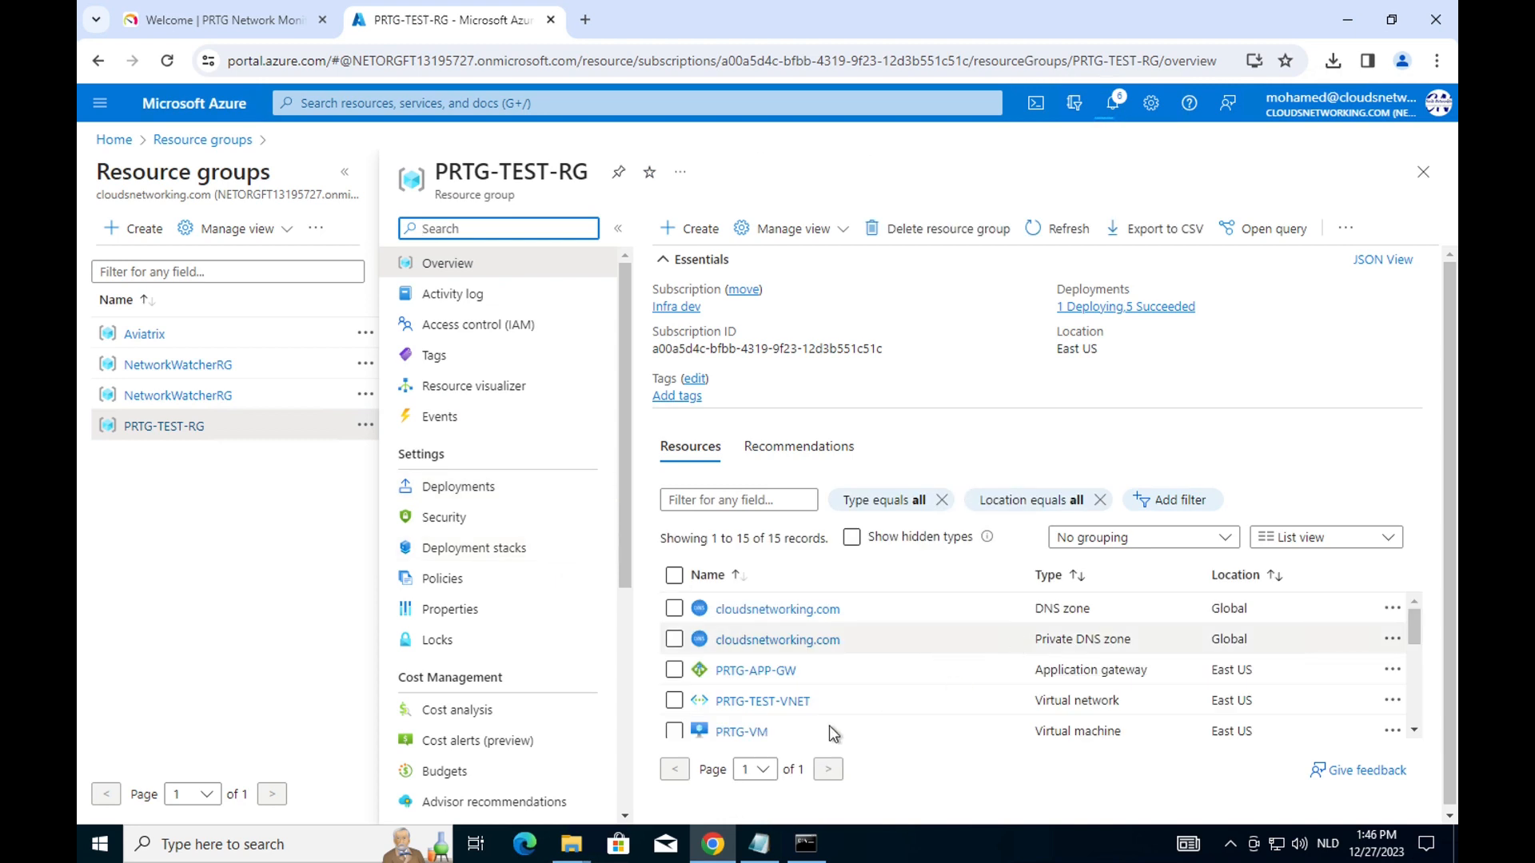
click(743, 732)
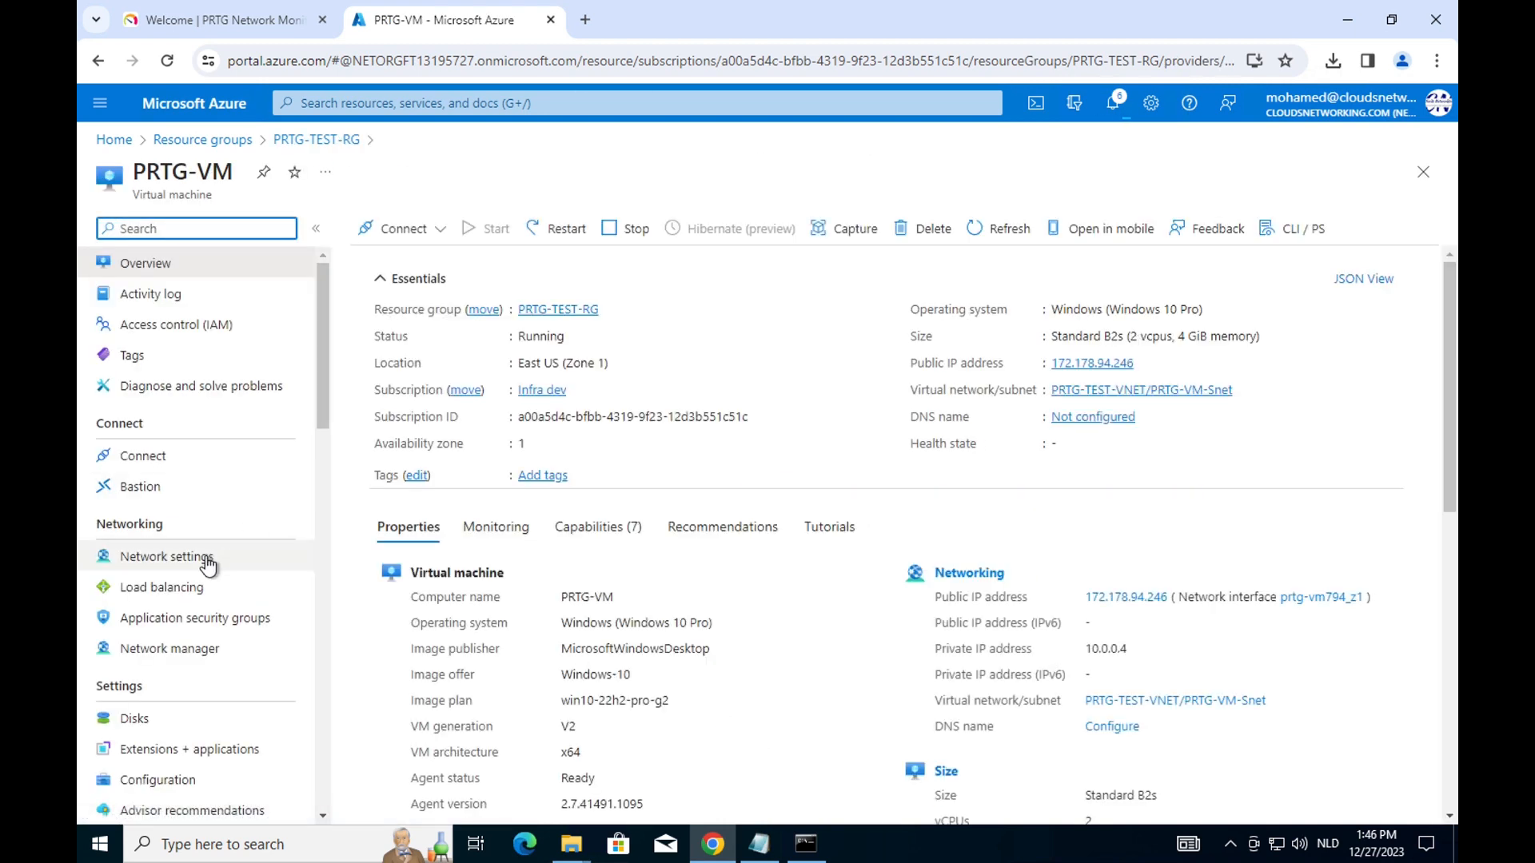
click(206, 557)
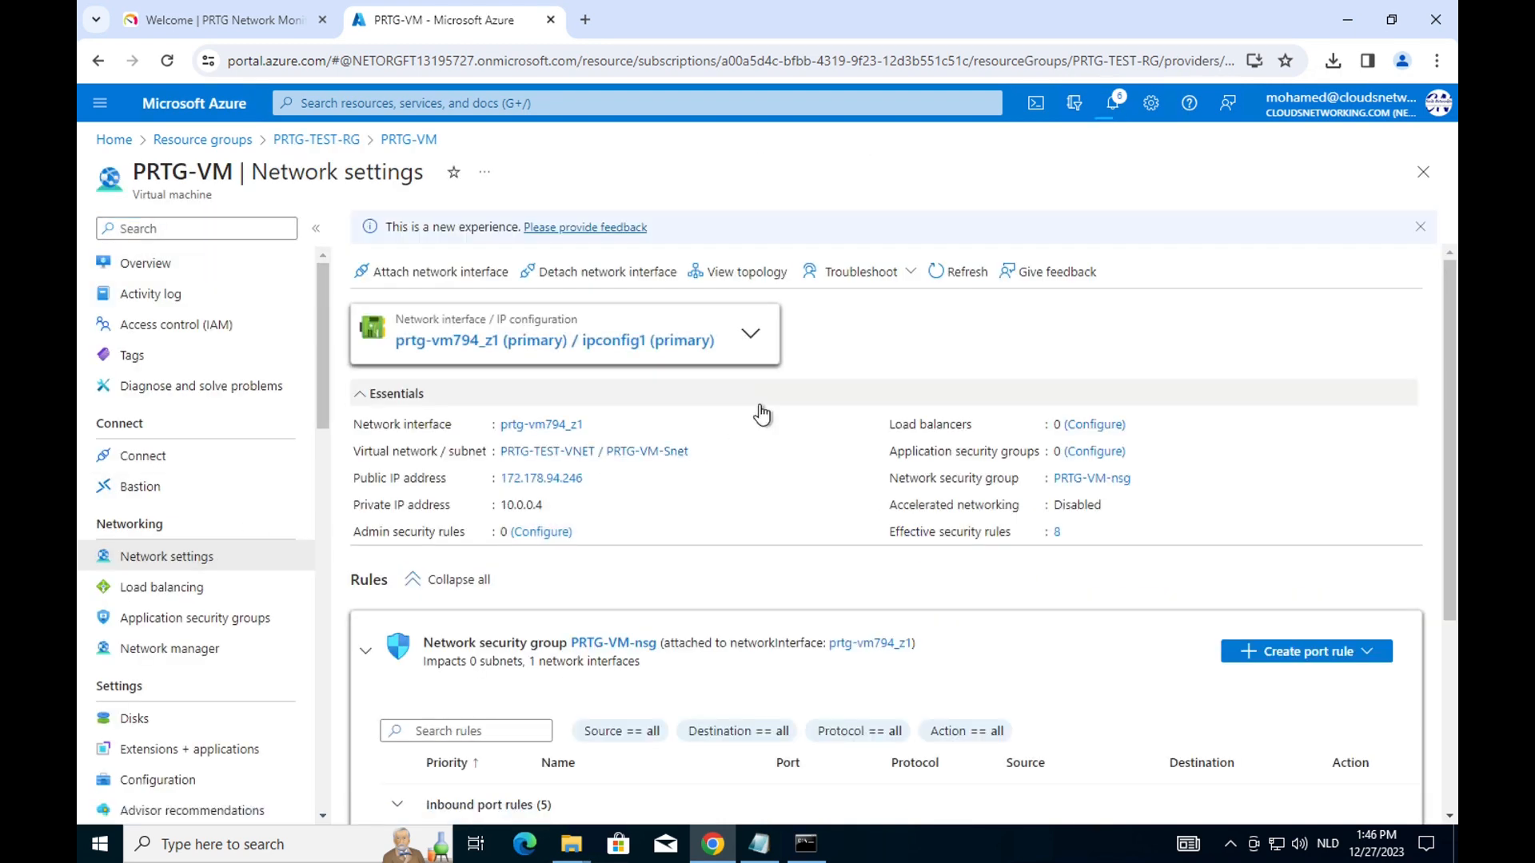
scroll(795, 450, down, 3)
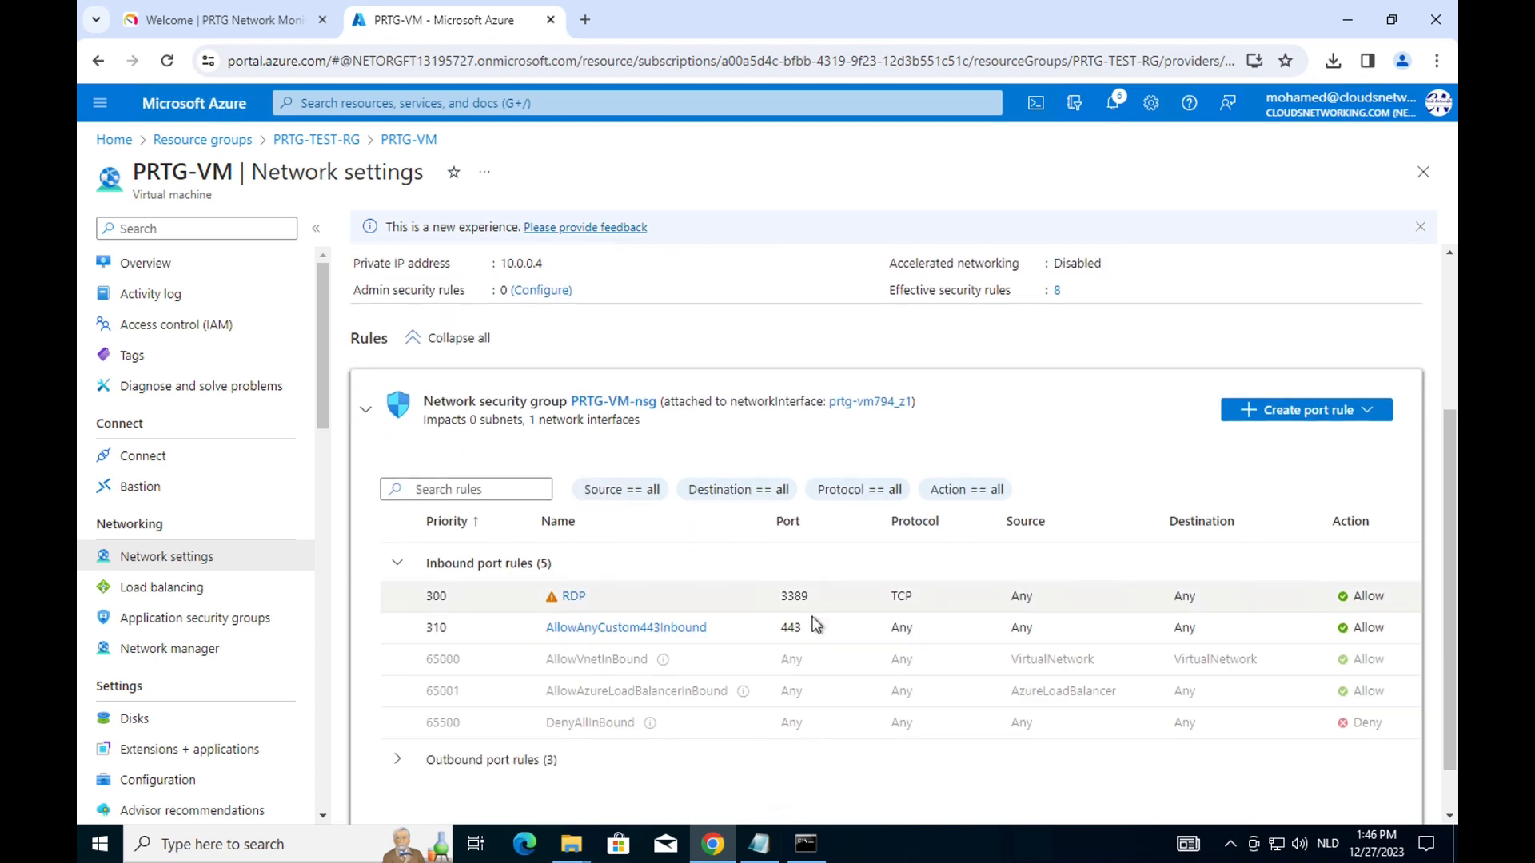
Inspect and delete the AllowAnyCustom443Inbound rule, then go back to PRTG-TEST-RG.
click(622, 627)
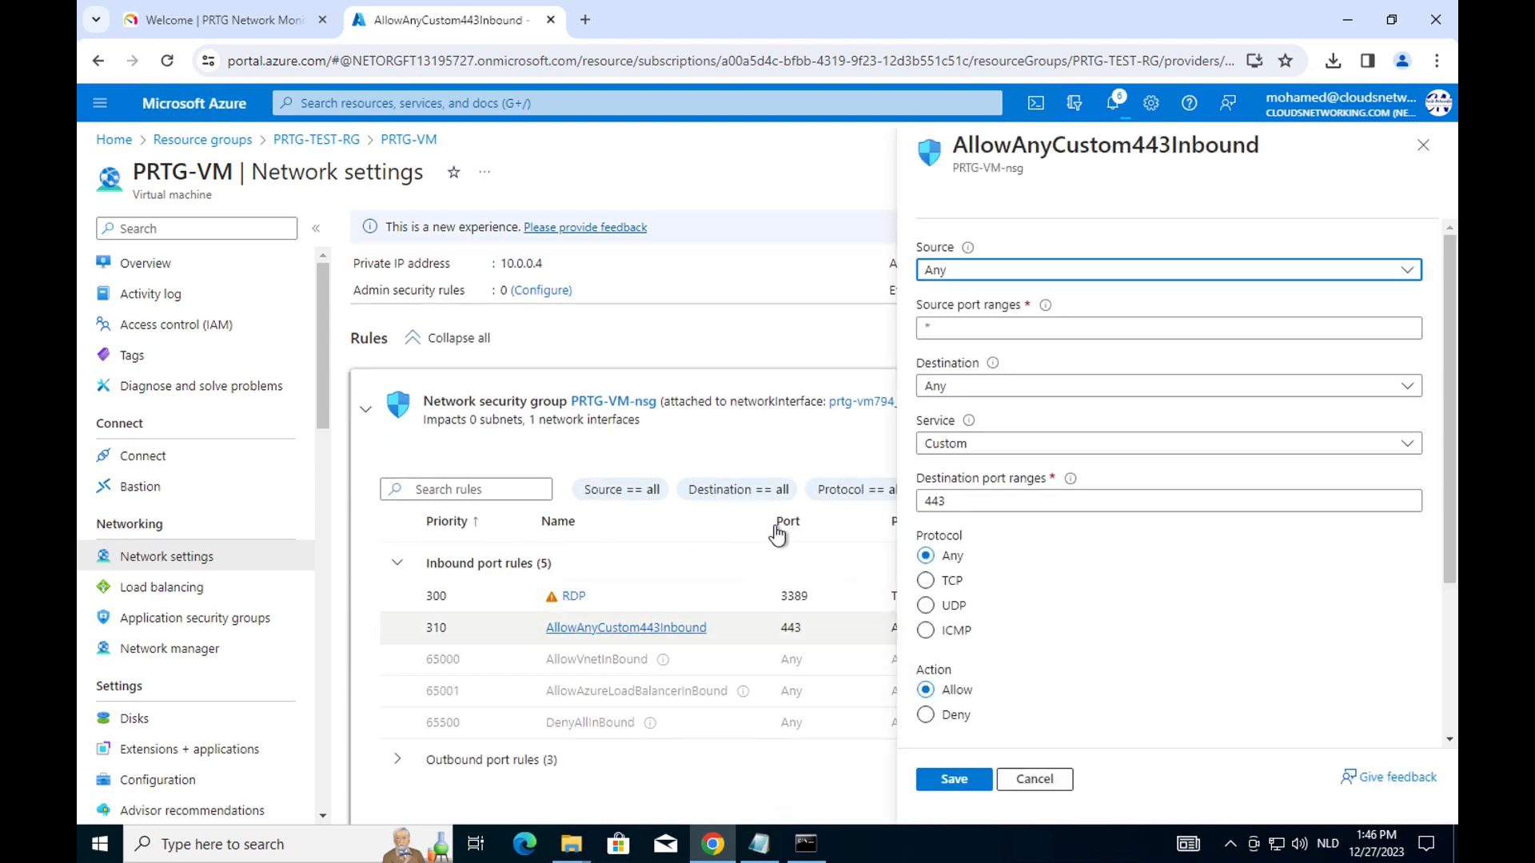
click(1422, 150)
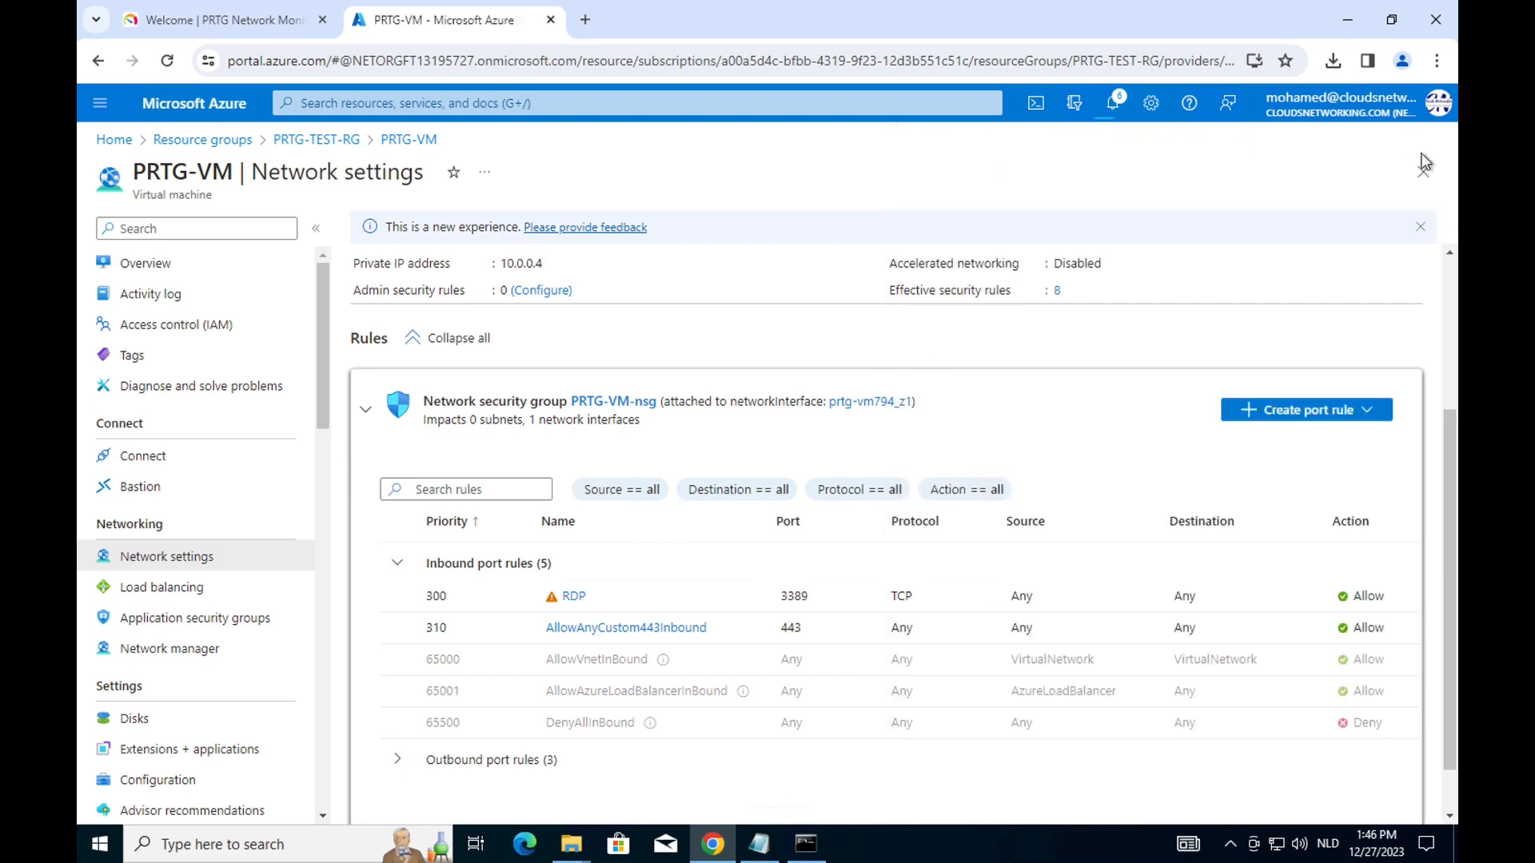
scroll(1136, 630, right, 2)
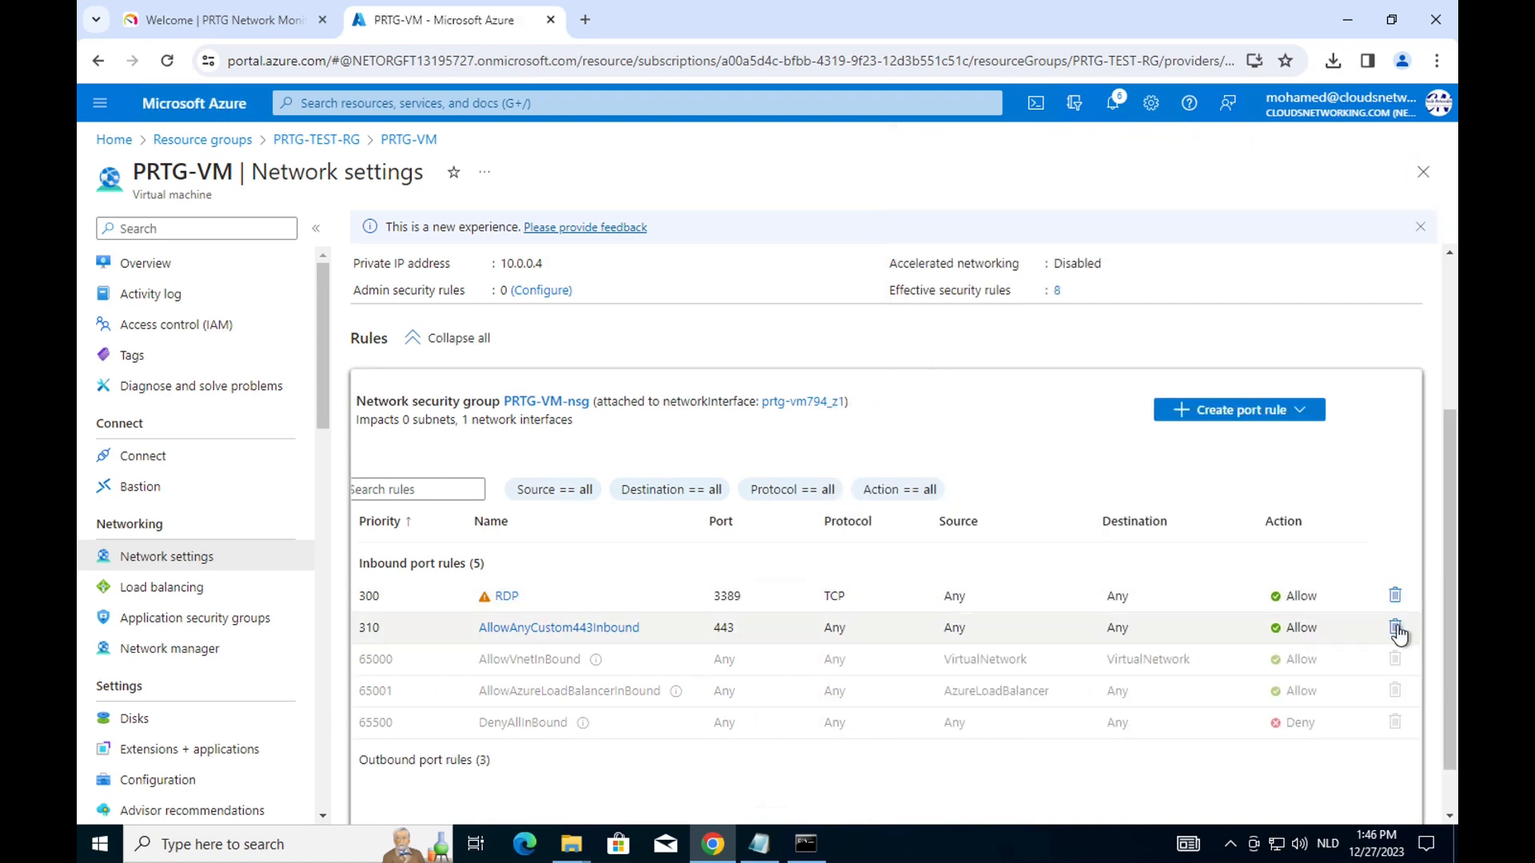
click(1395, 629)
click(1170, 756)
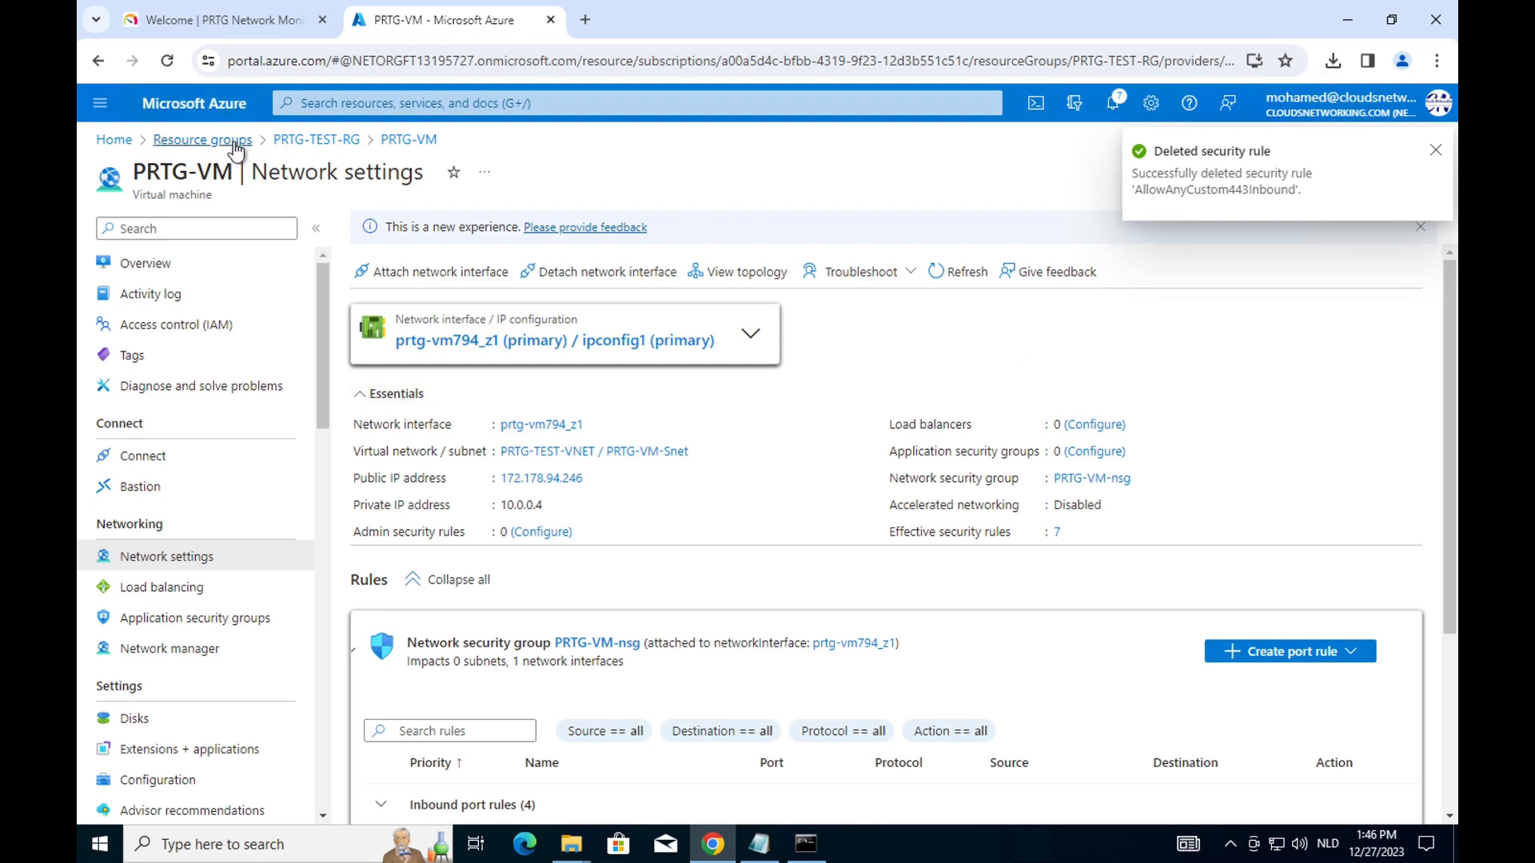
click(290, 142)
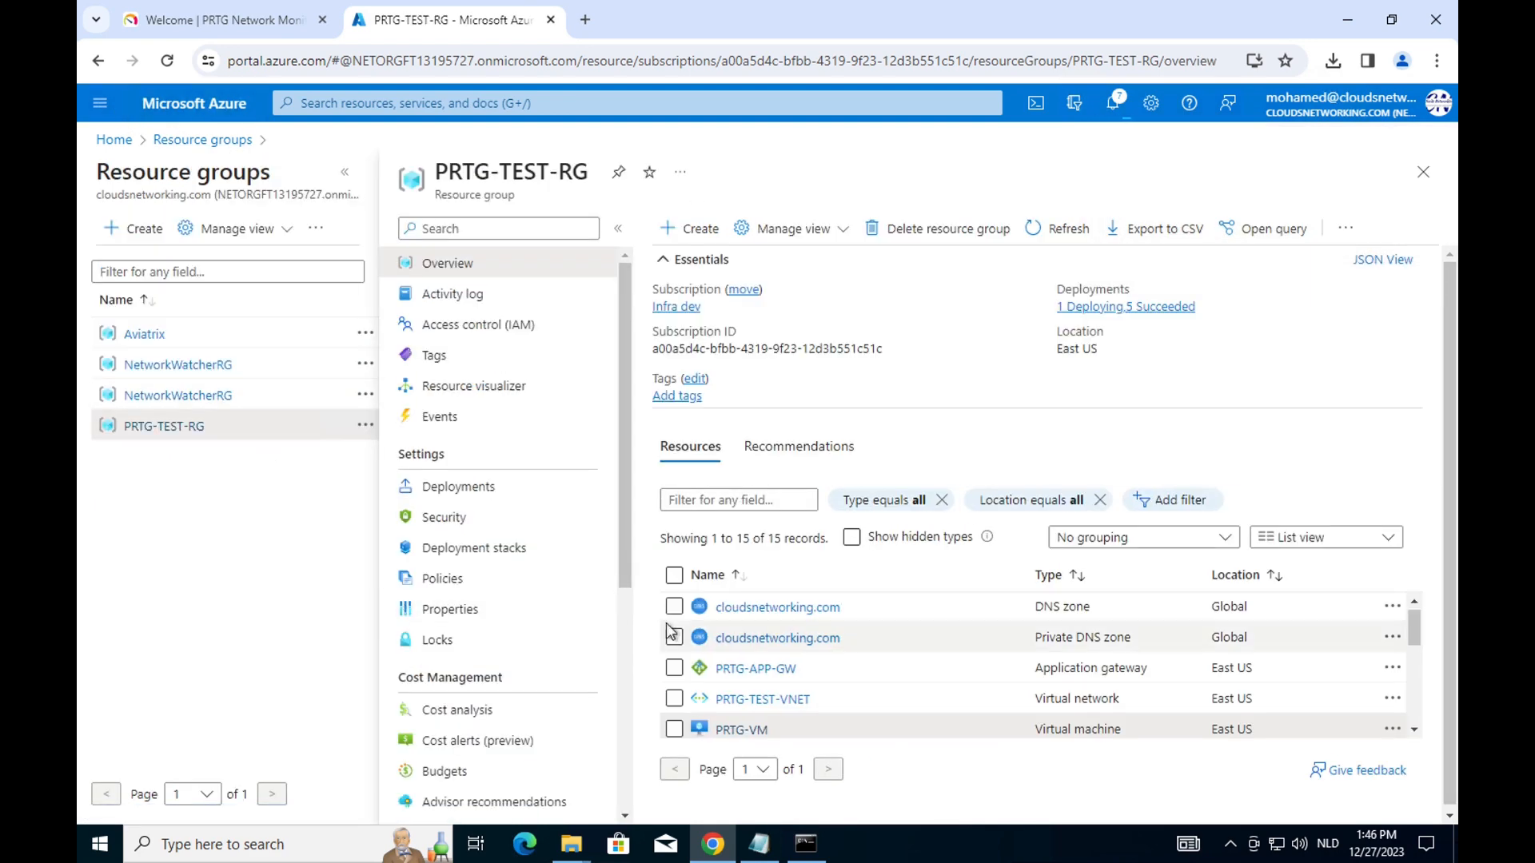
Find the Network security group offering in the Marketplace from PRTG-TEST-RG.
click(757, 704)
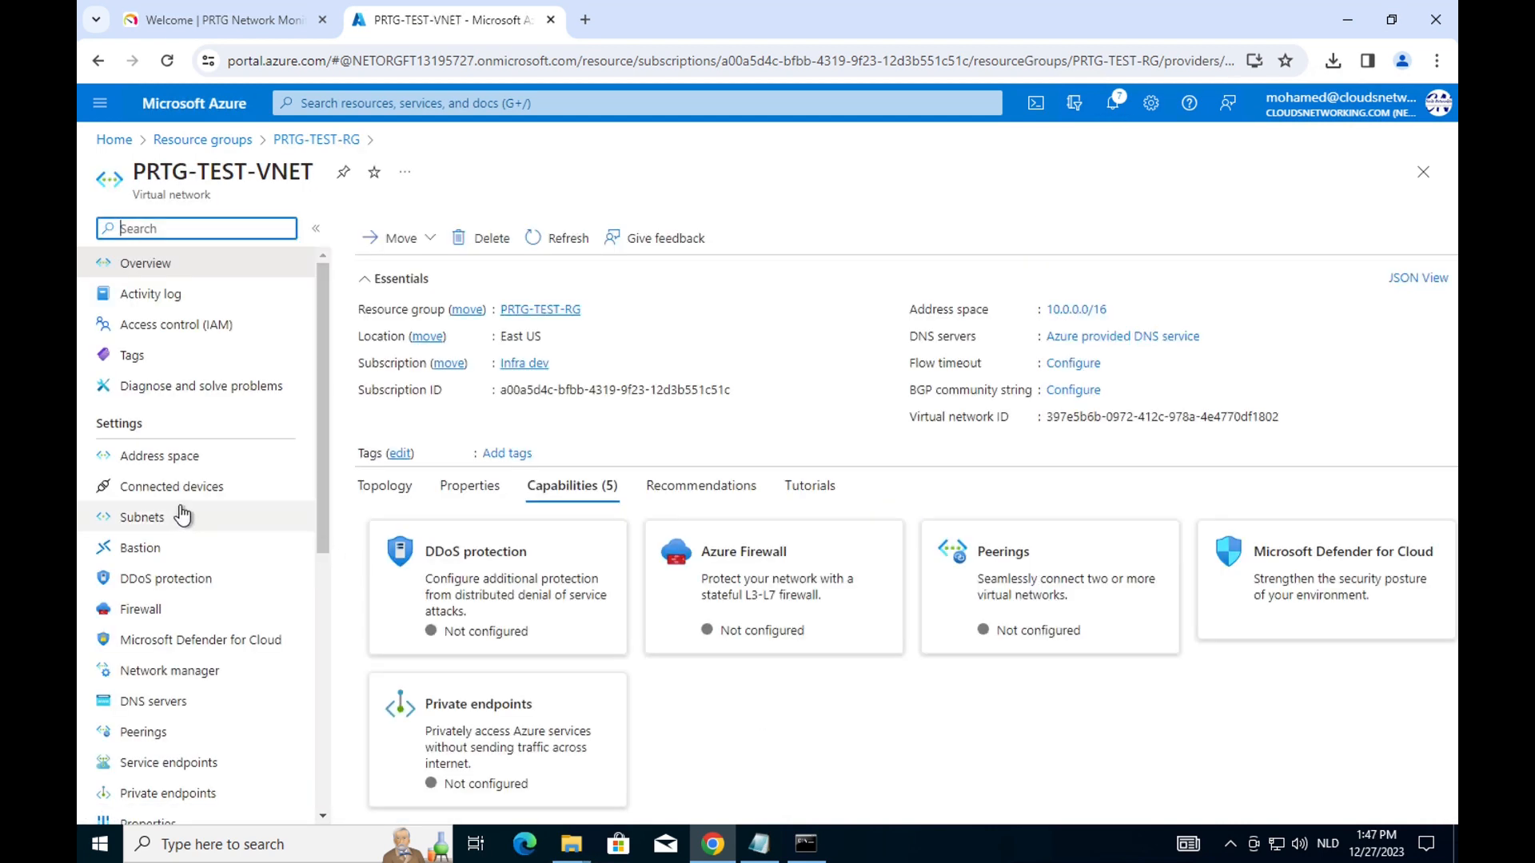
click(316, 142)
click(702, 228)
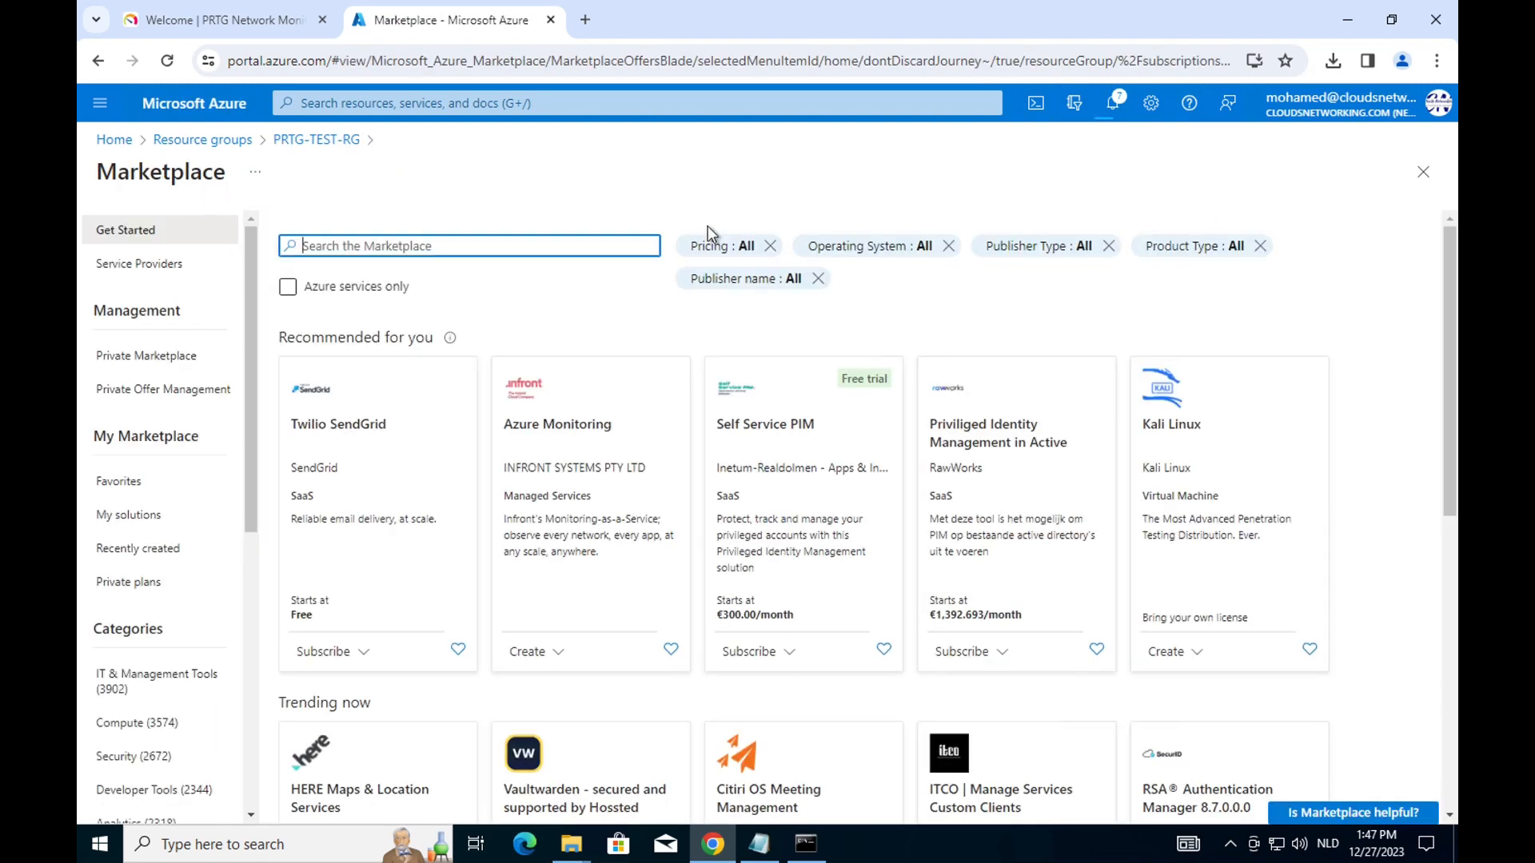
text(network)
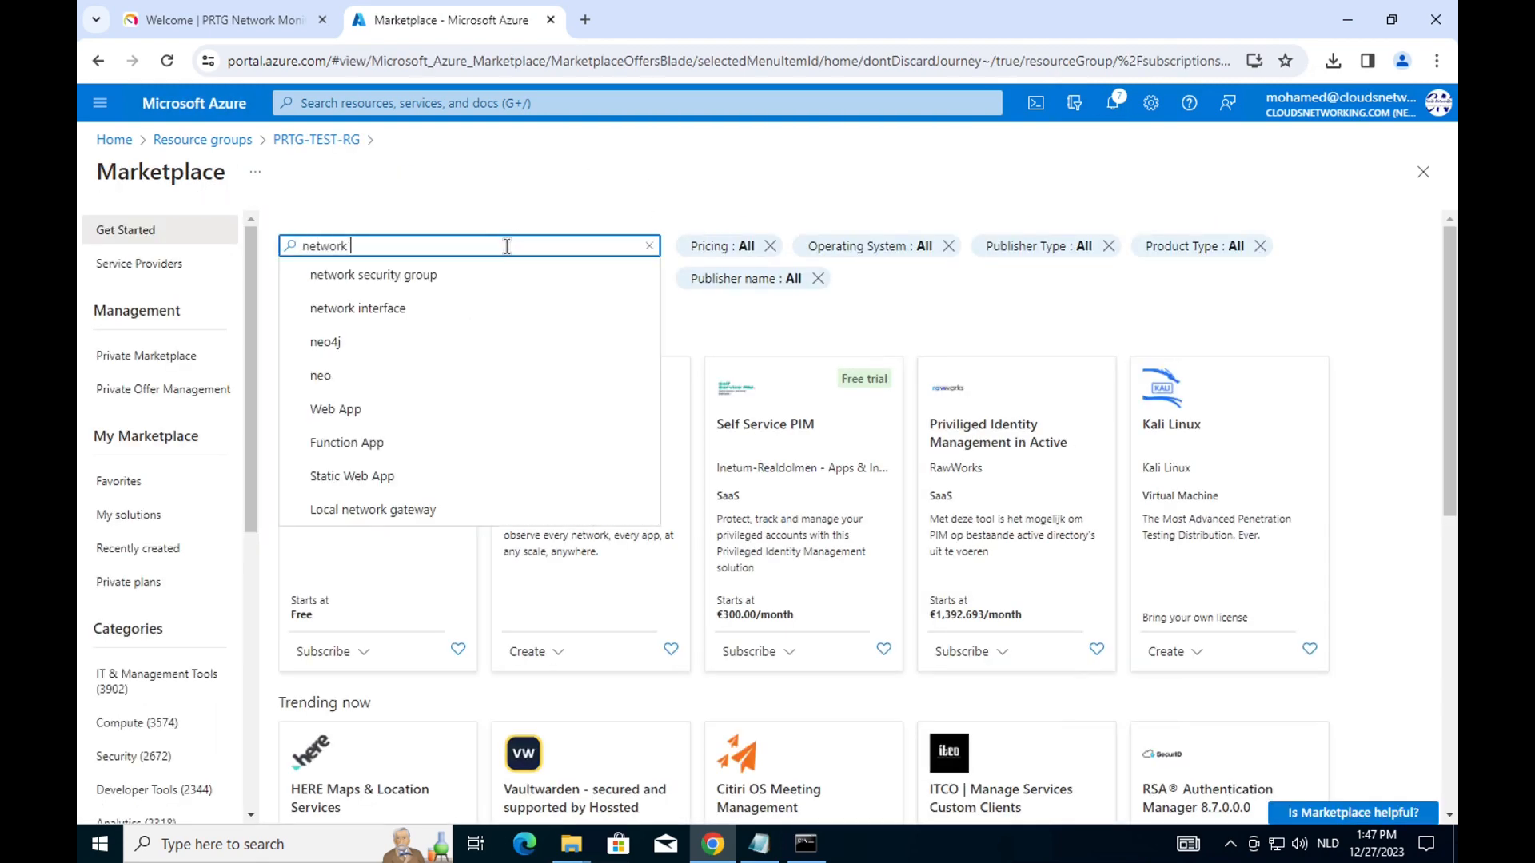
click(434, 274)
click(372, 529)
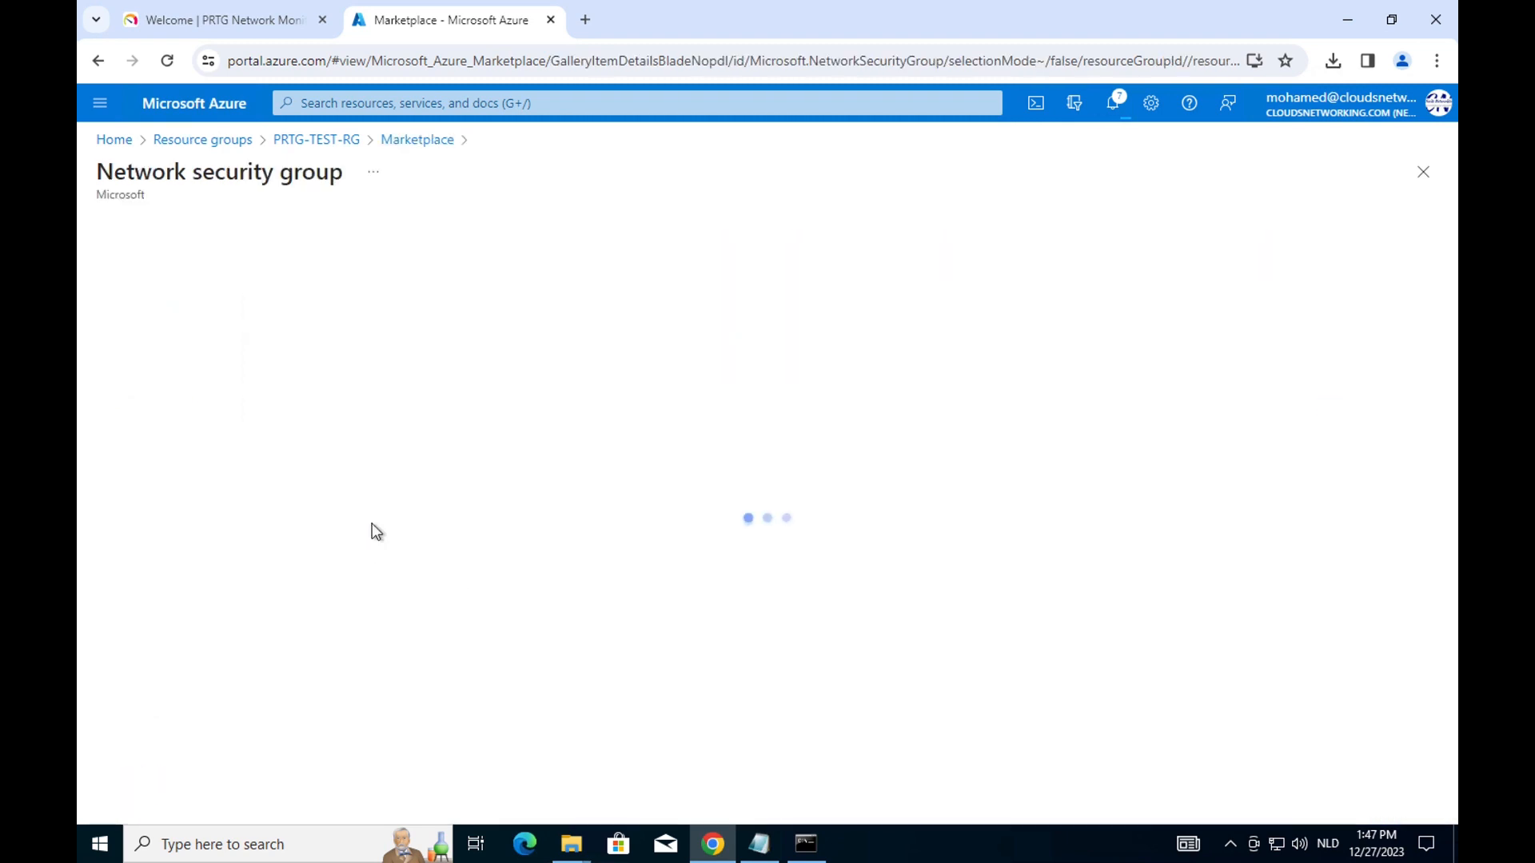
Create and deploy network security group WAF-VNET-NSG in PRTG-TEST-RG.
click(483, 363)
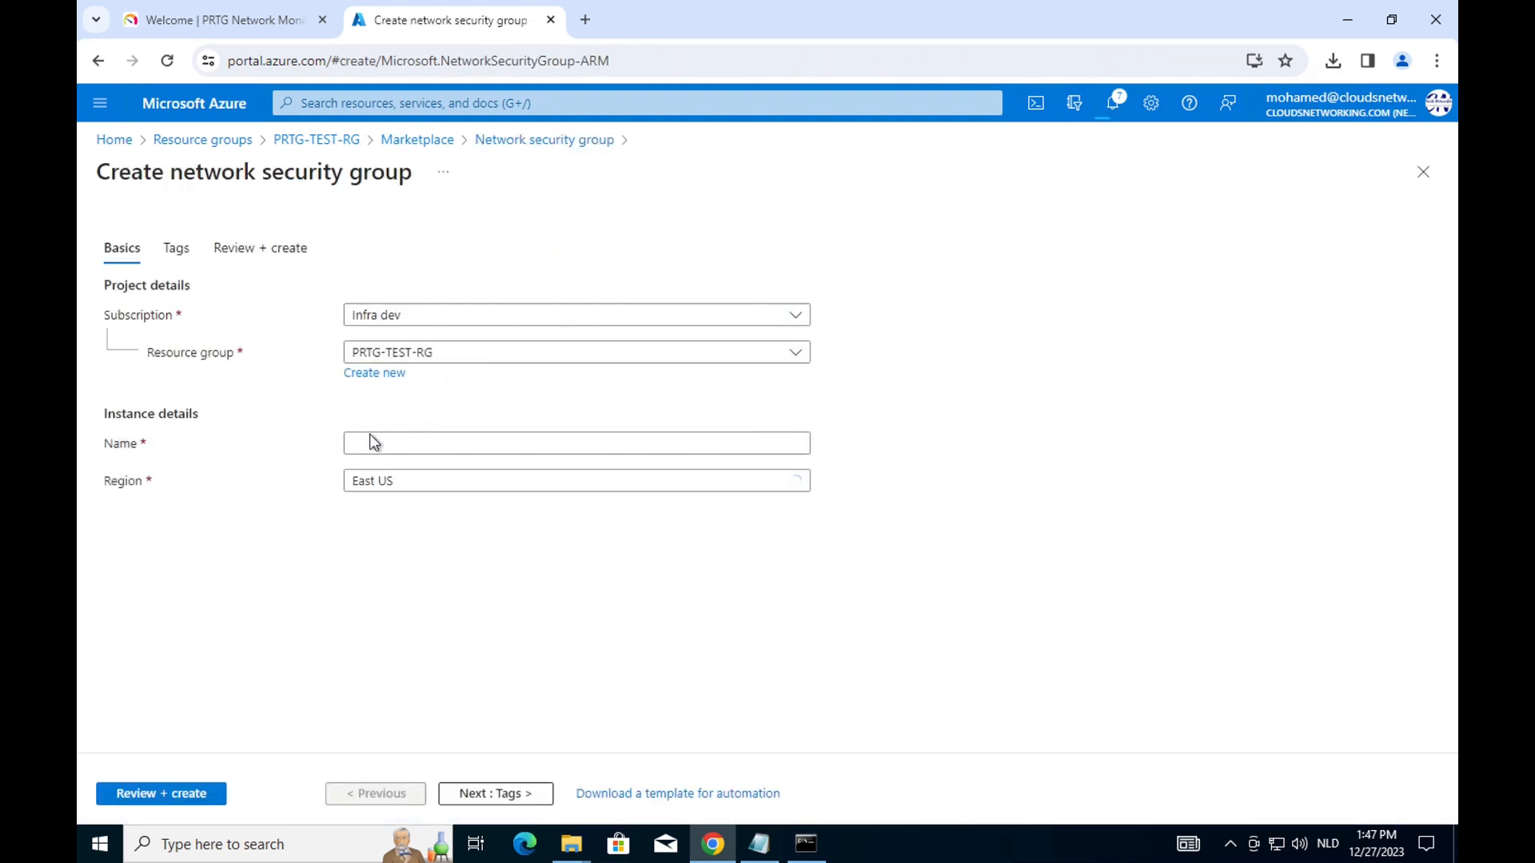
click(408, 444)
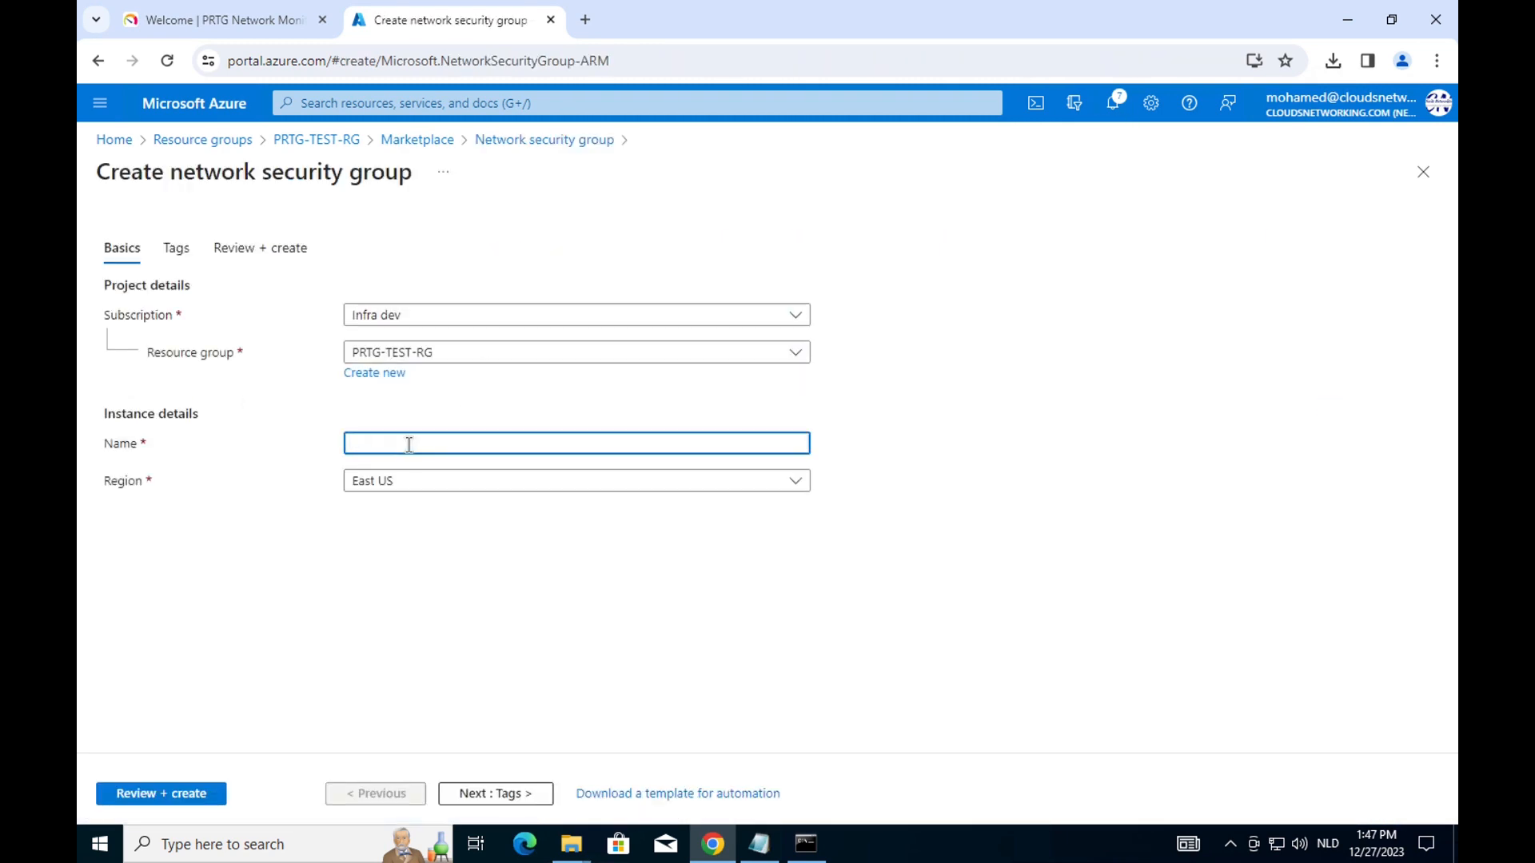
text(WAF-)
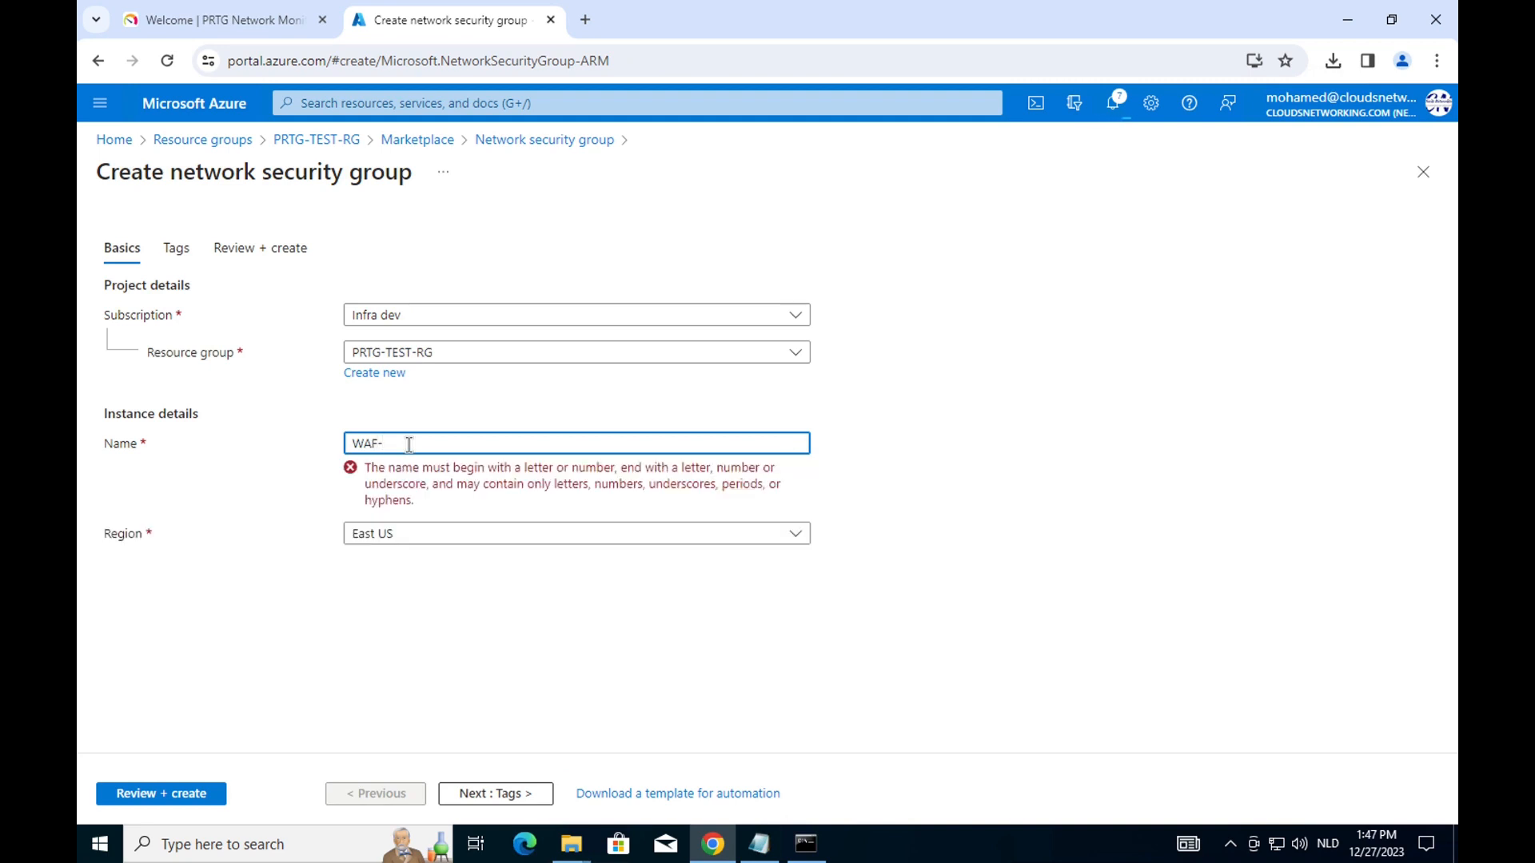
text(VNET-NSG)
click(170, 793)
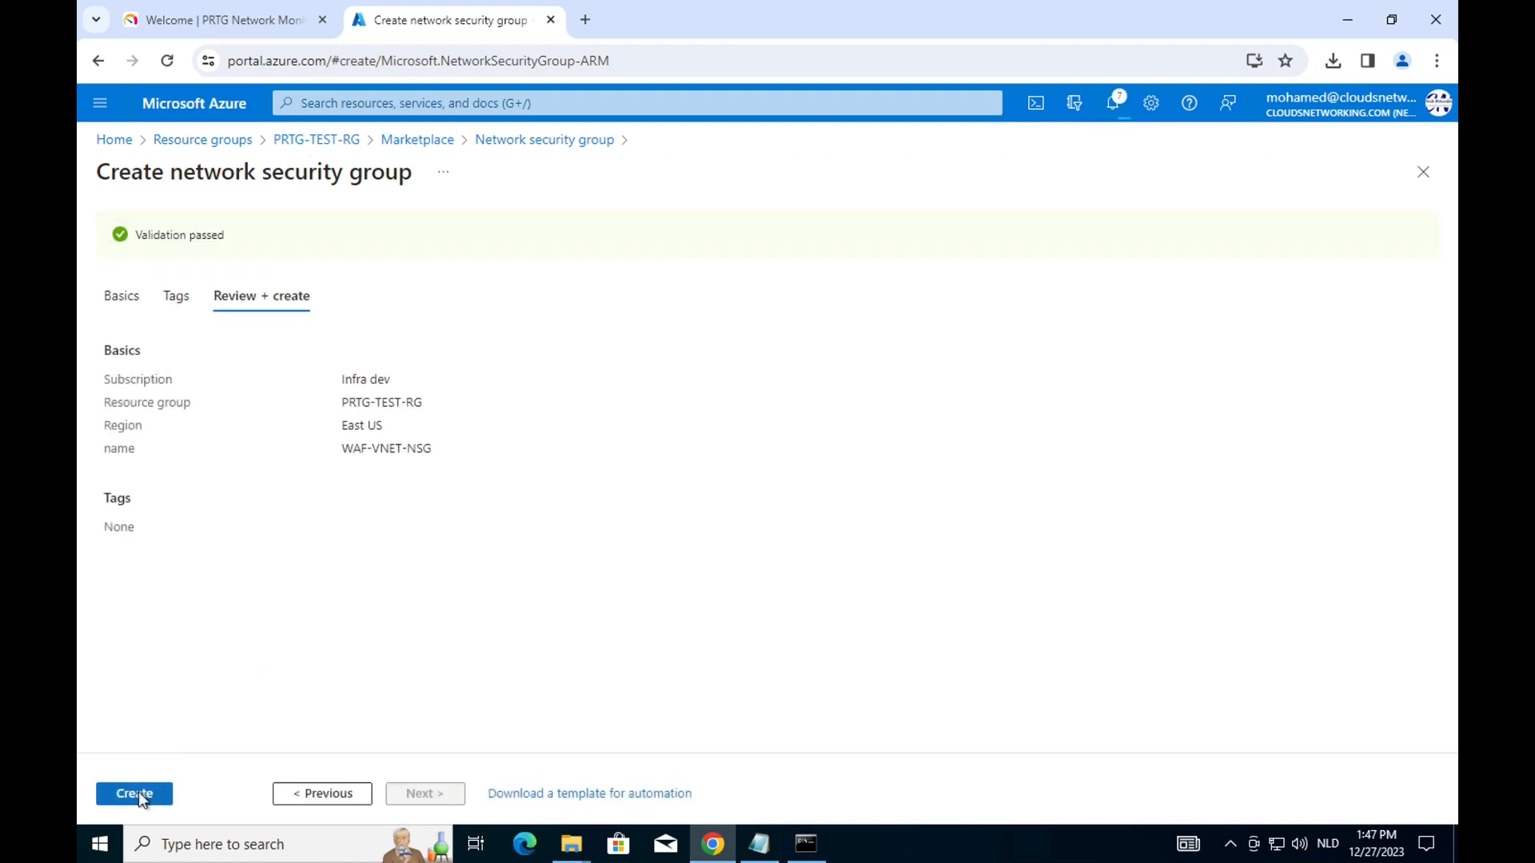
click(141, 797)
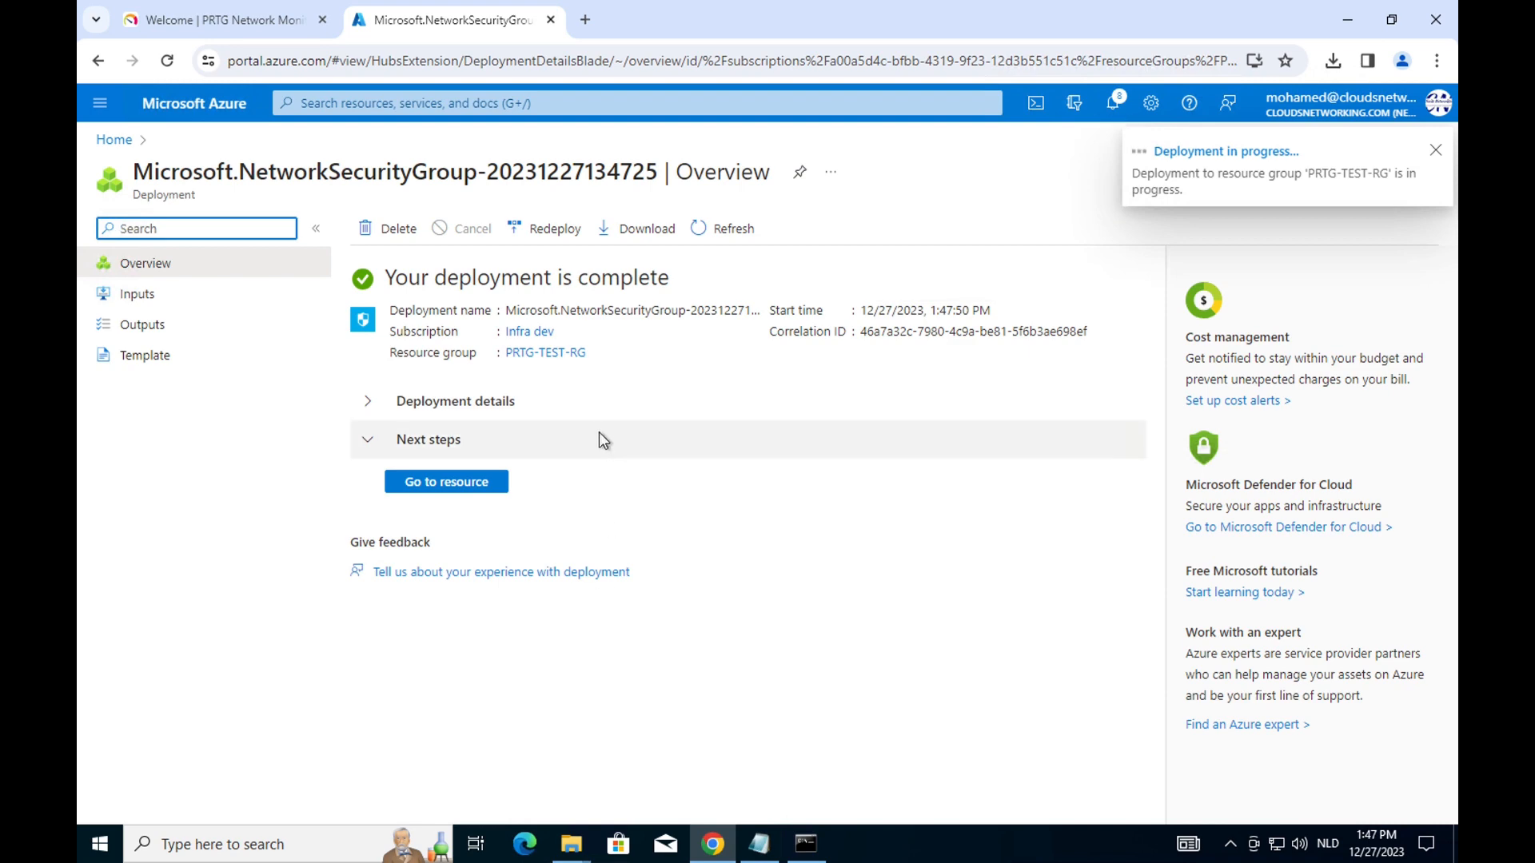
click(566, 353)
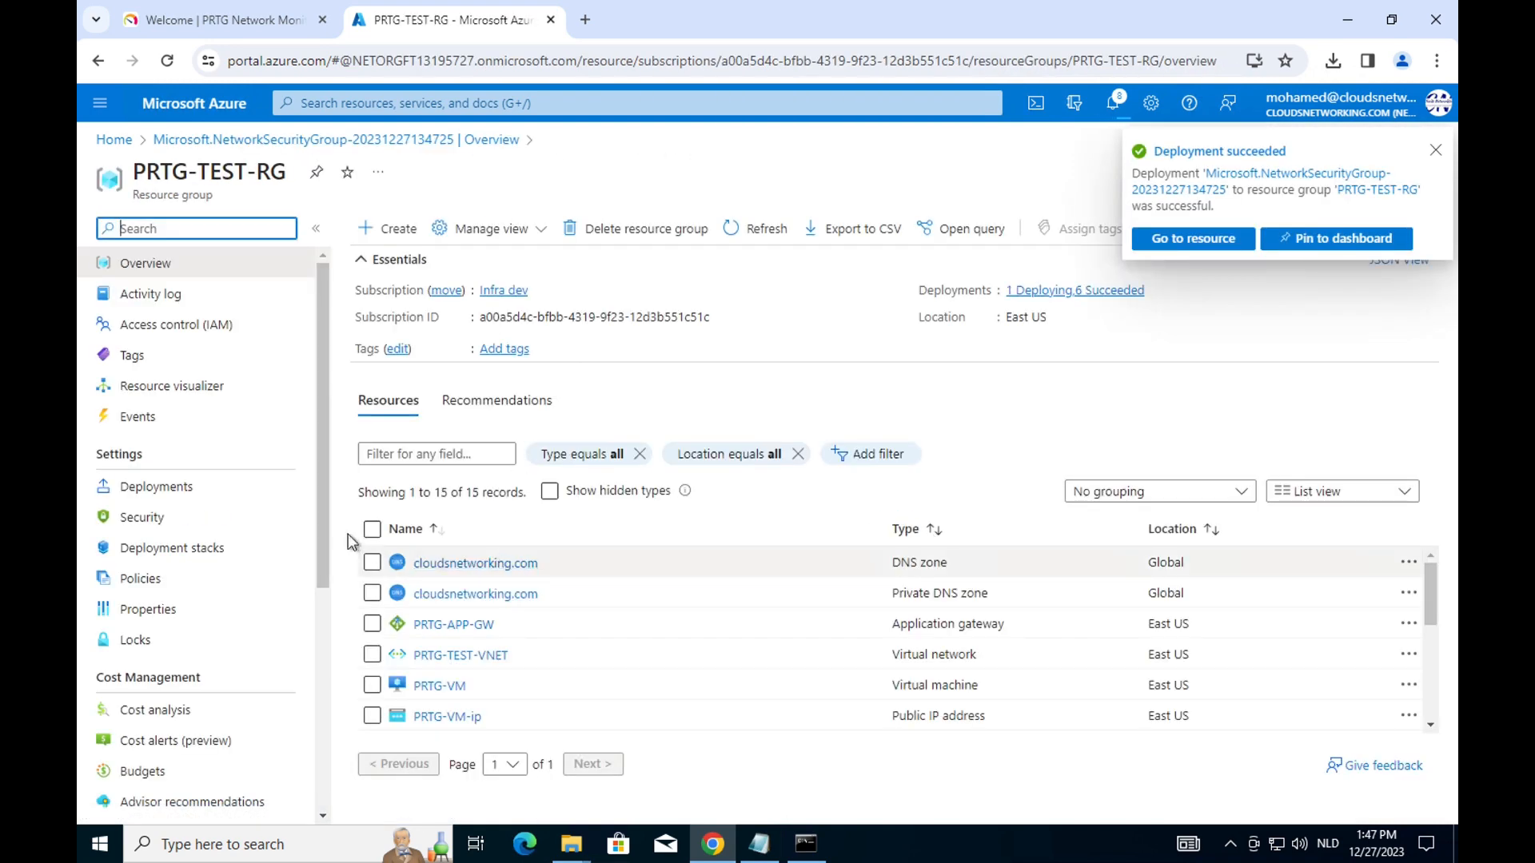
click(444, 660)
click(199, 523)
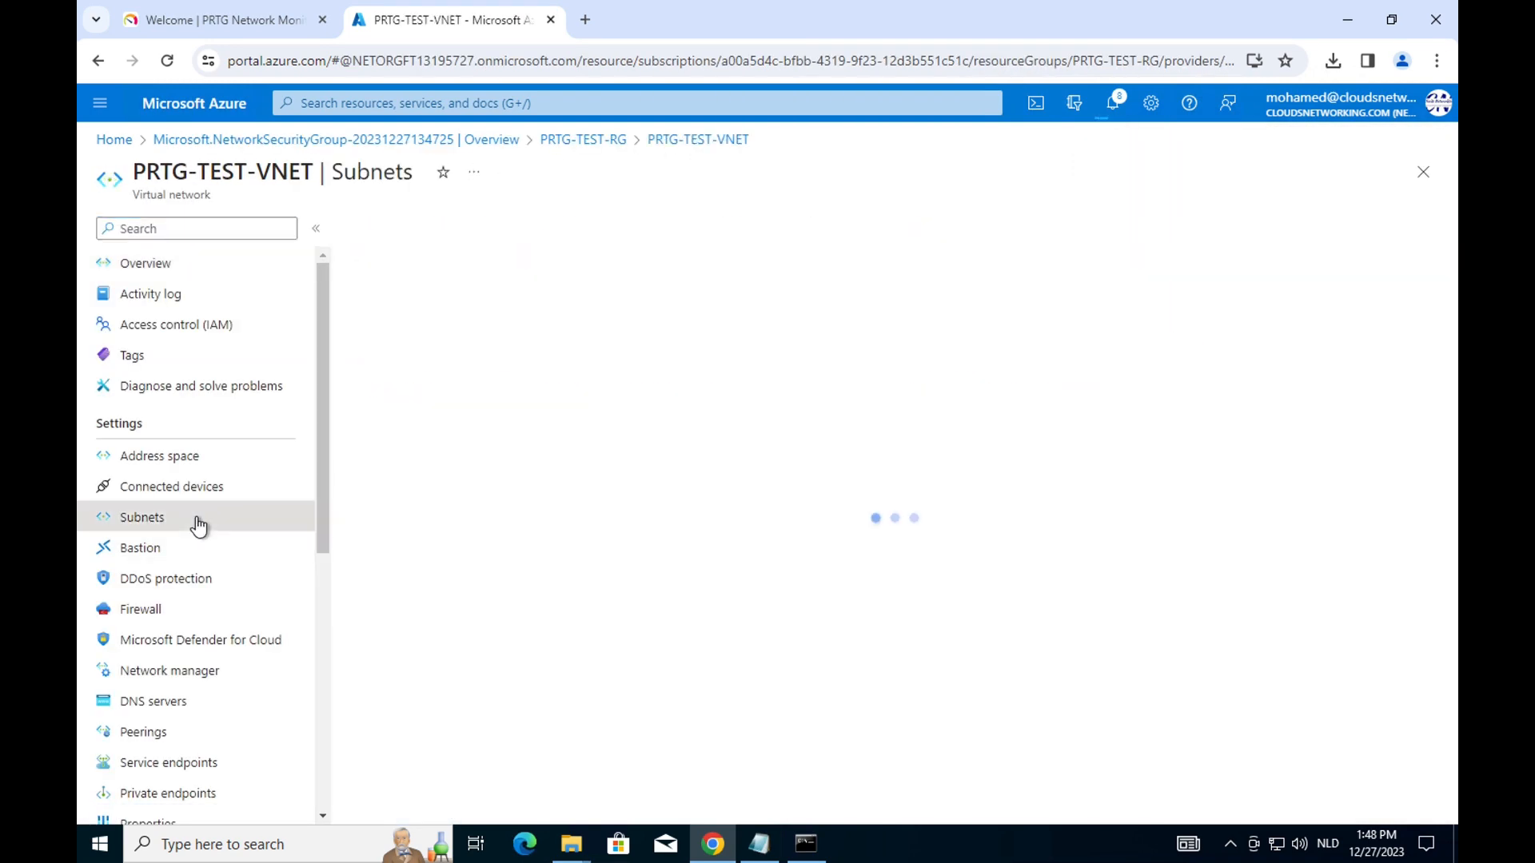
click(455, 385)
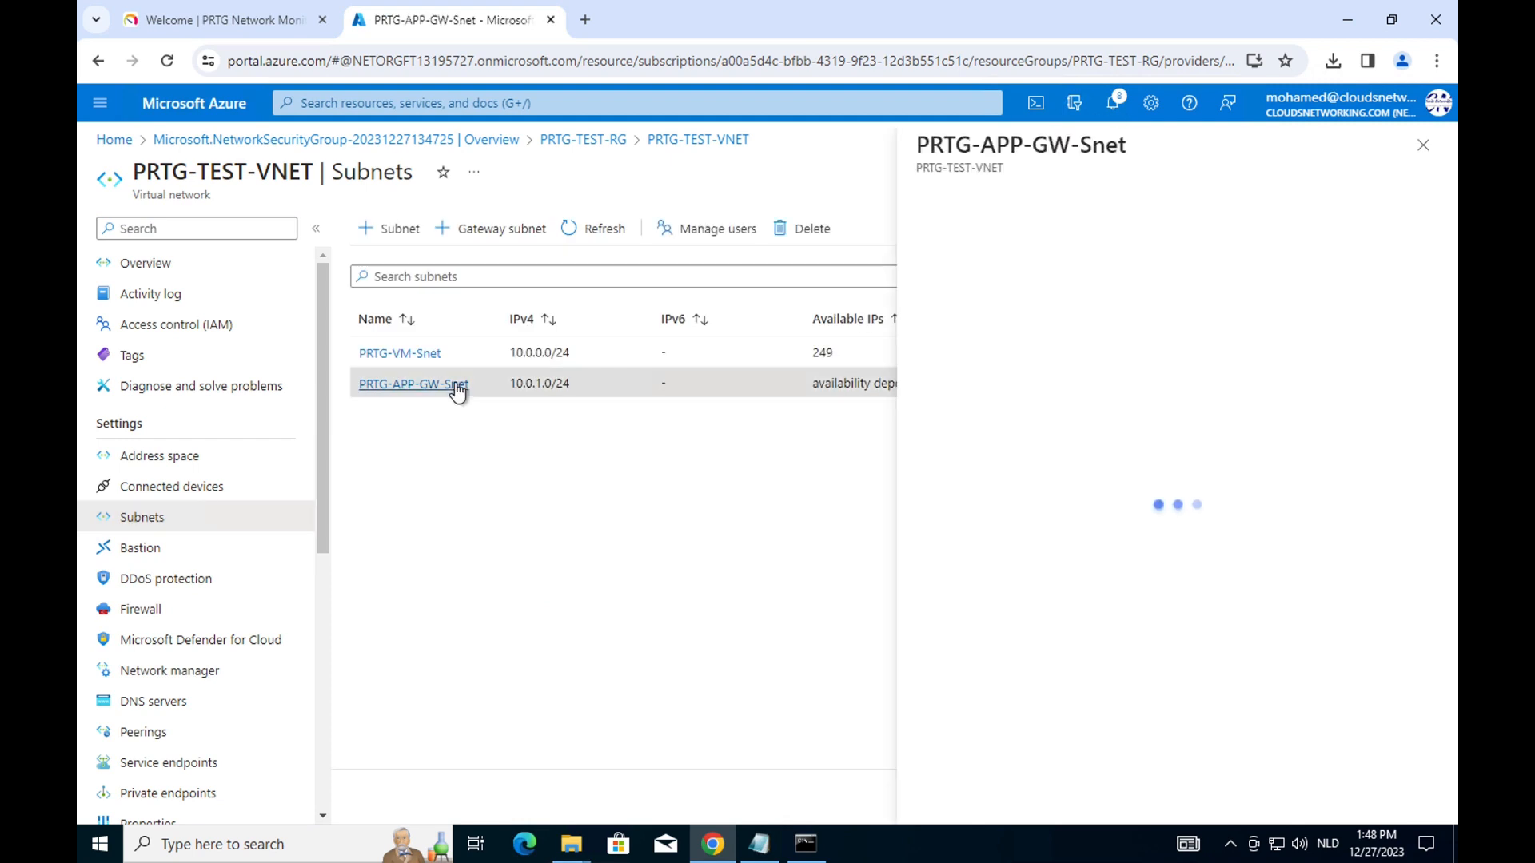
click(1261, 478)
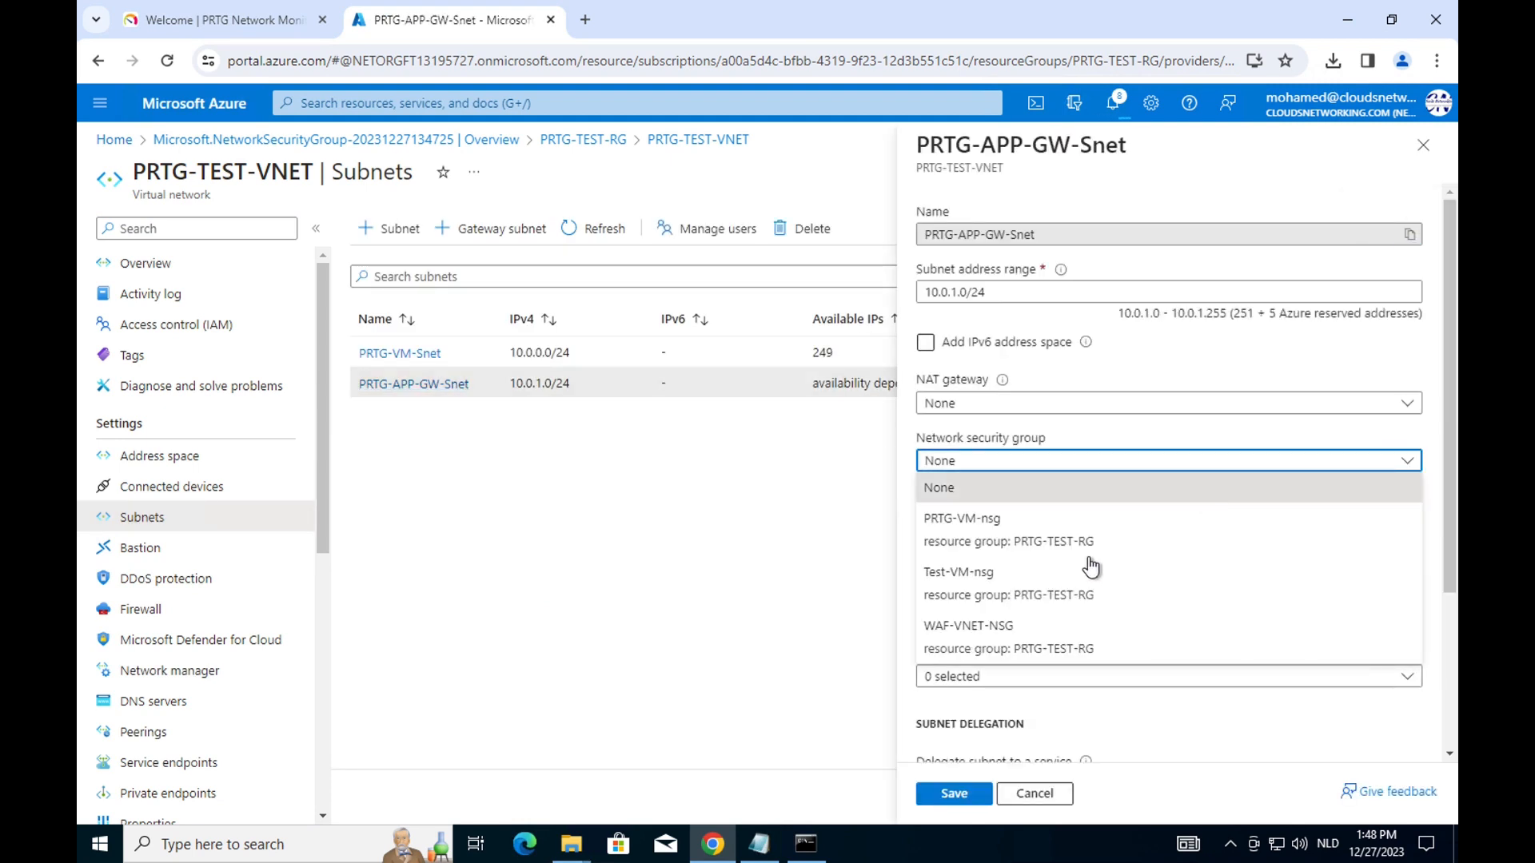
click(1008, 630)
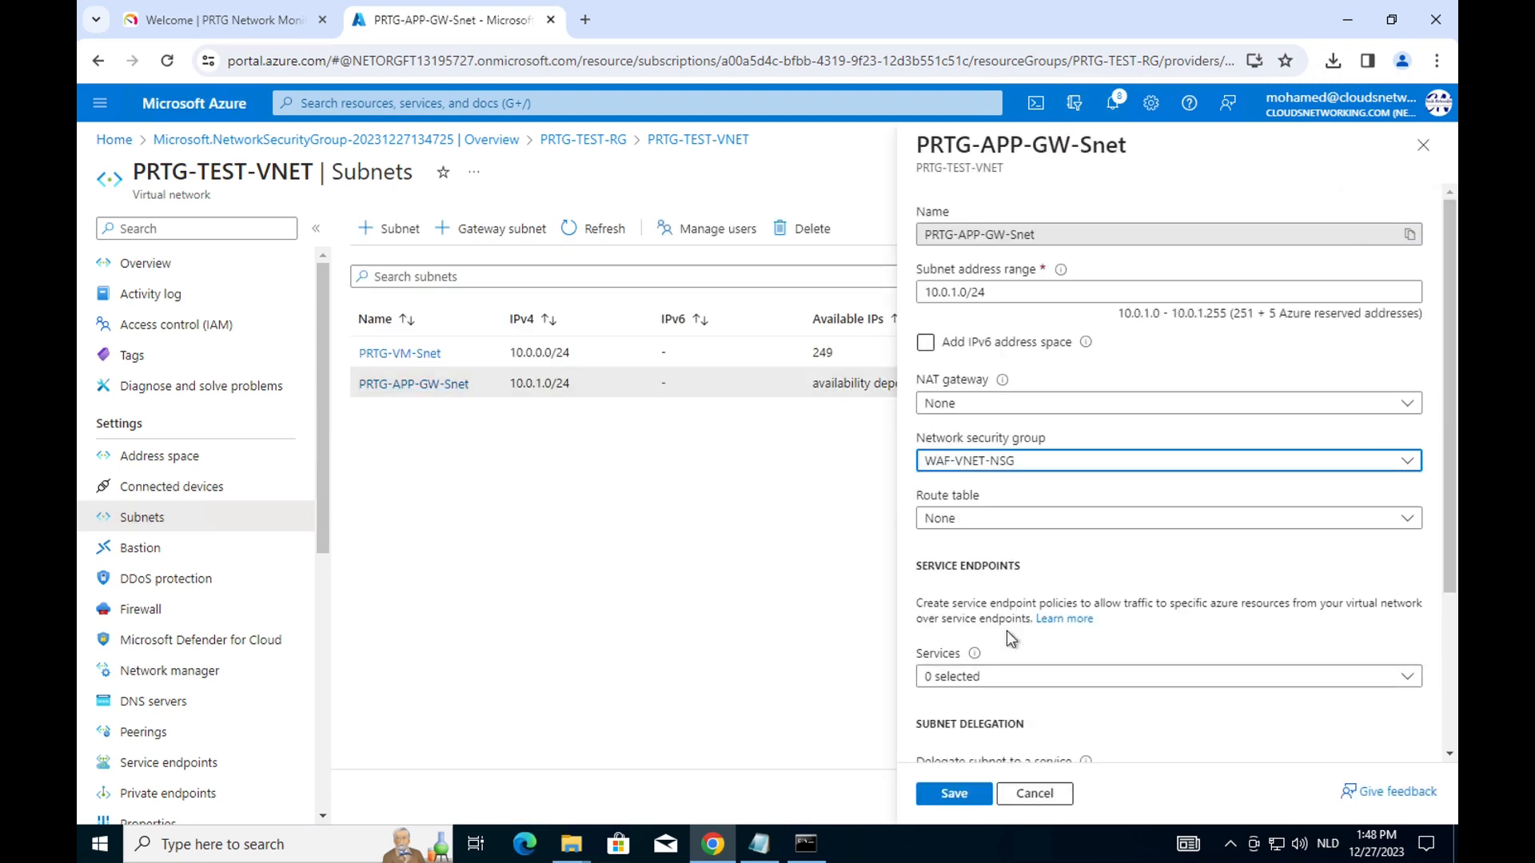
click(954, 794)
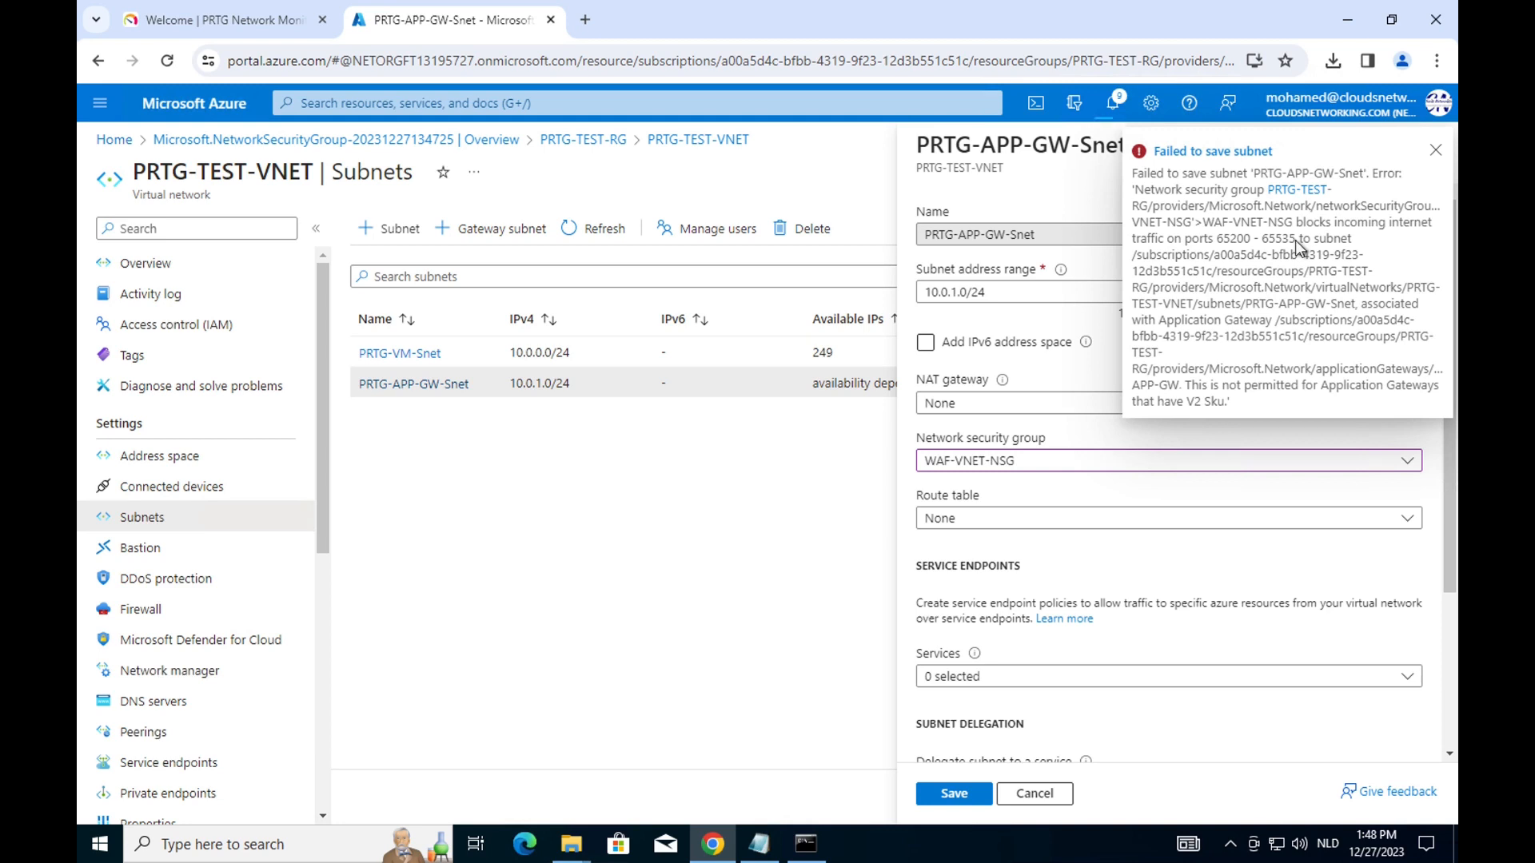
click(1435, 150)
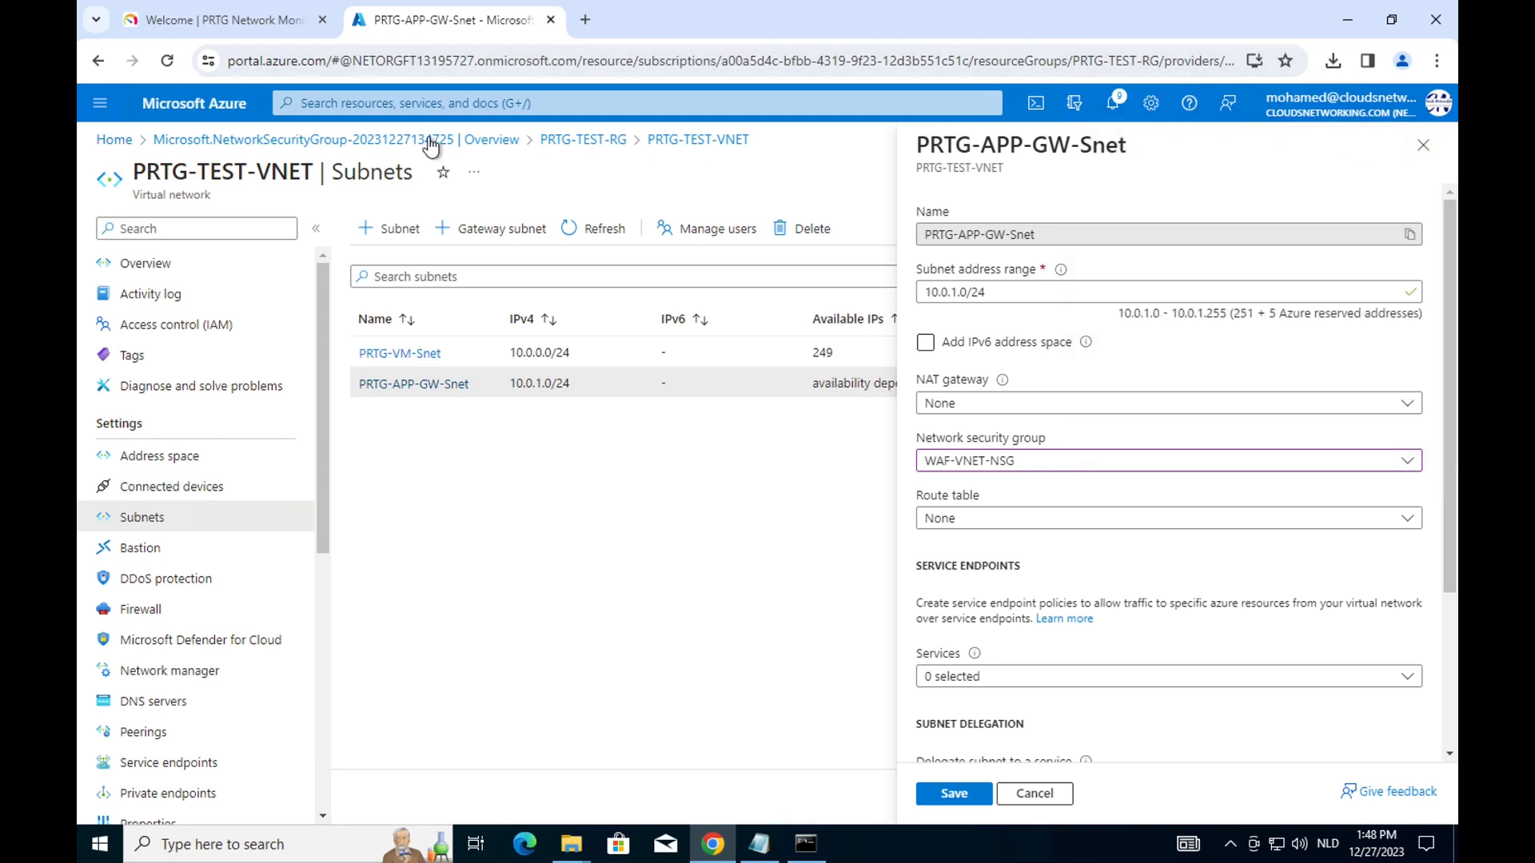
click(595, 139)
click(841, 186)
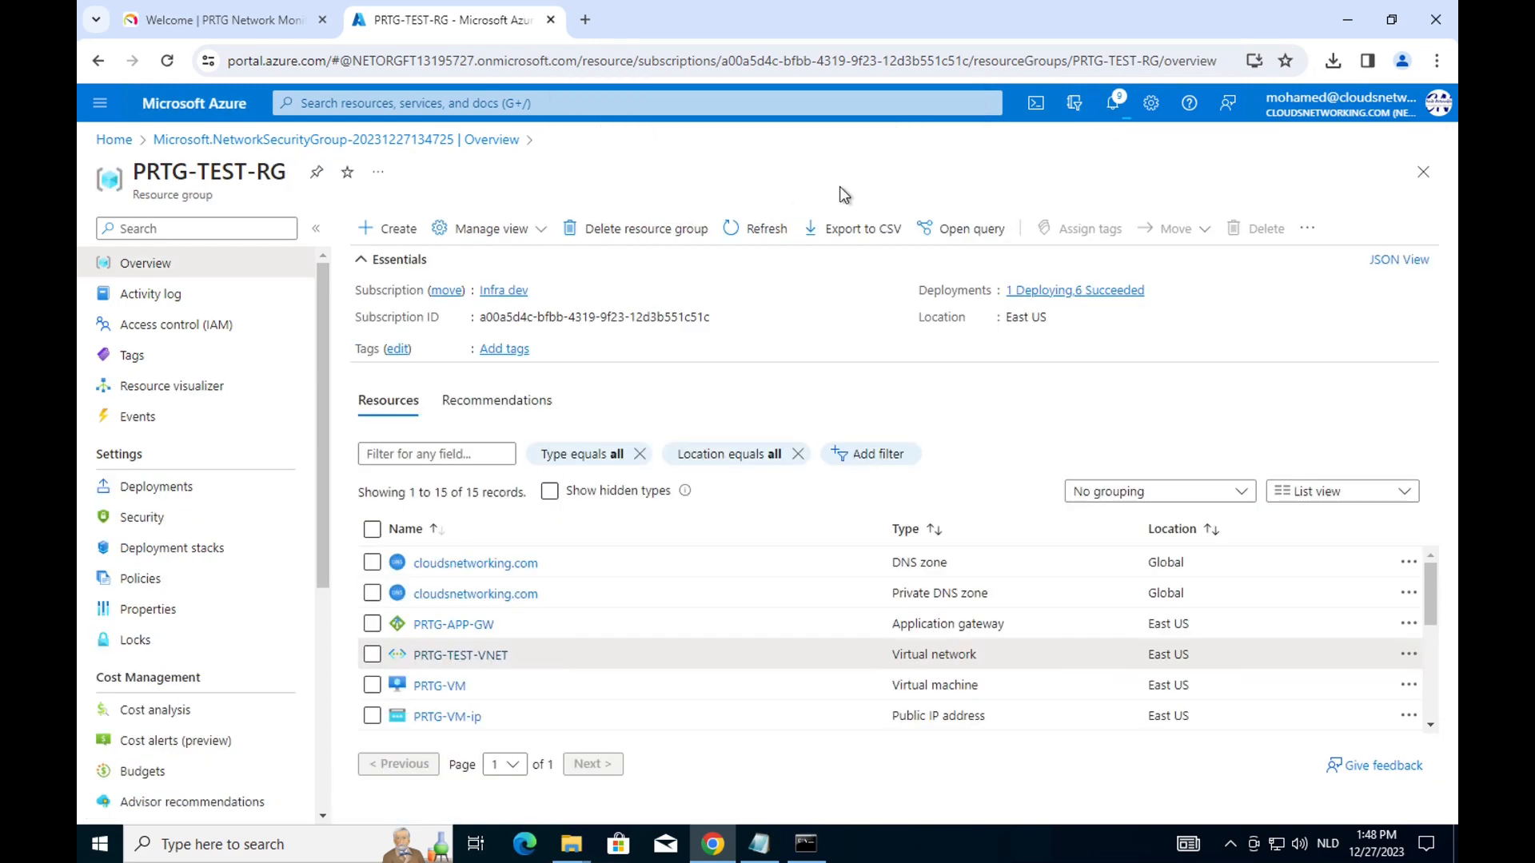
click(482, 456)
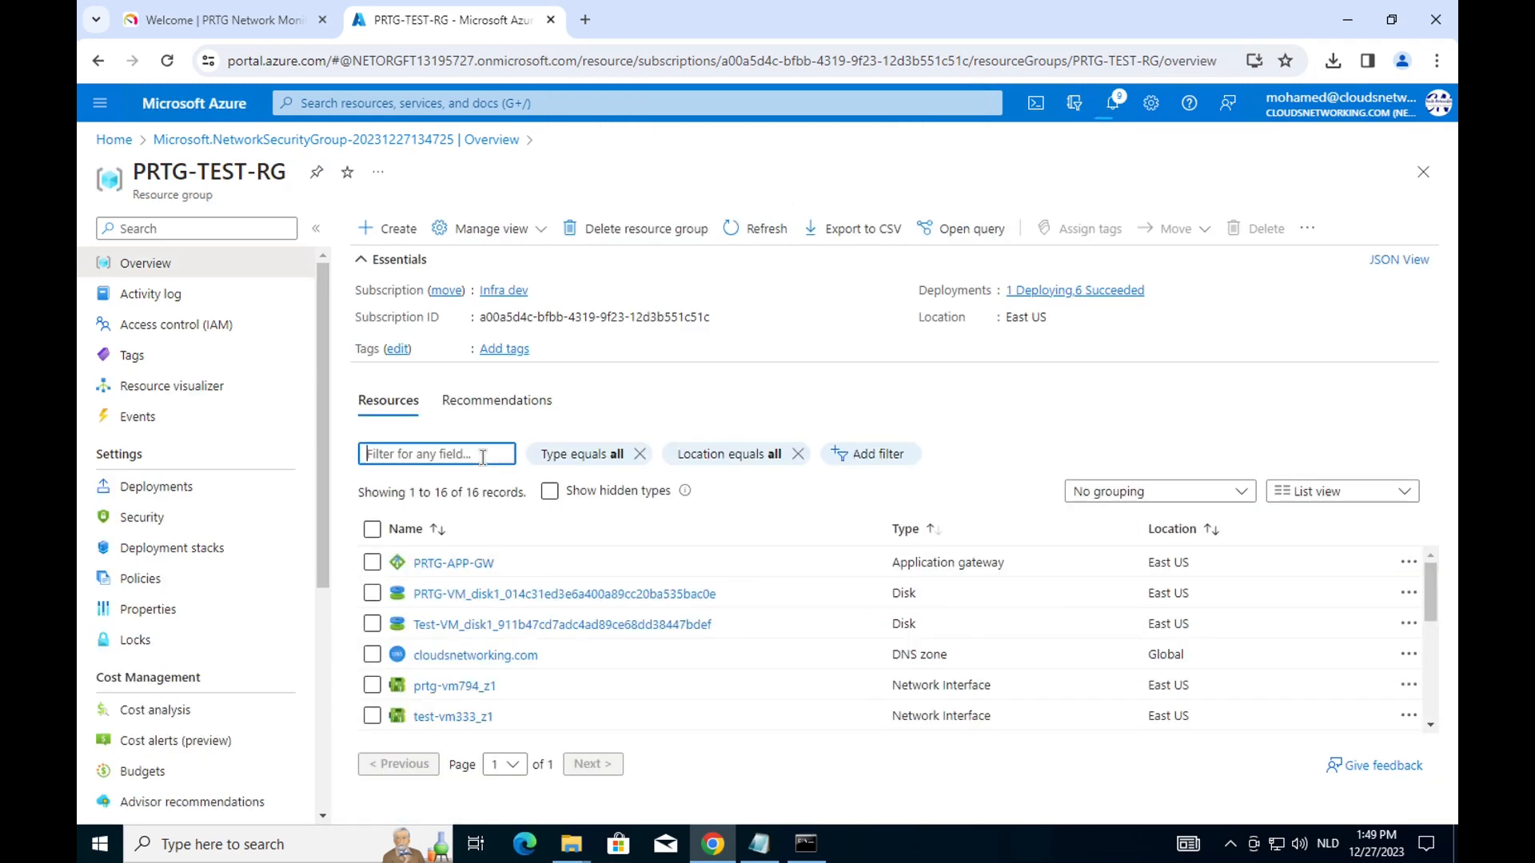
text(nsg)
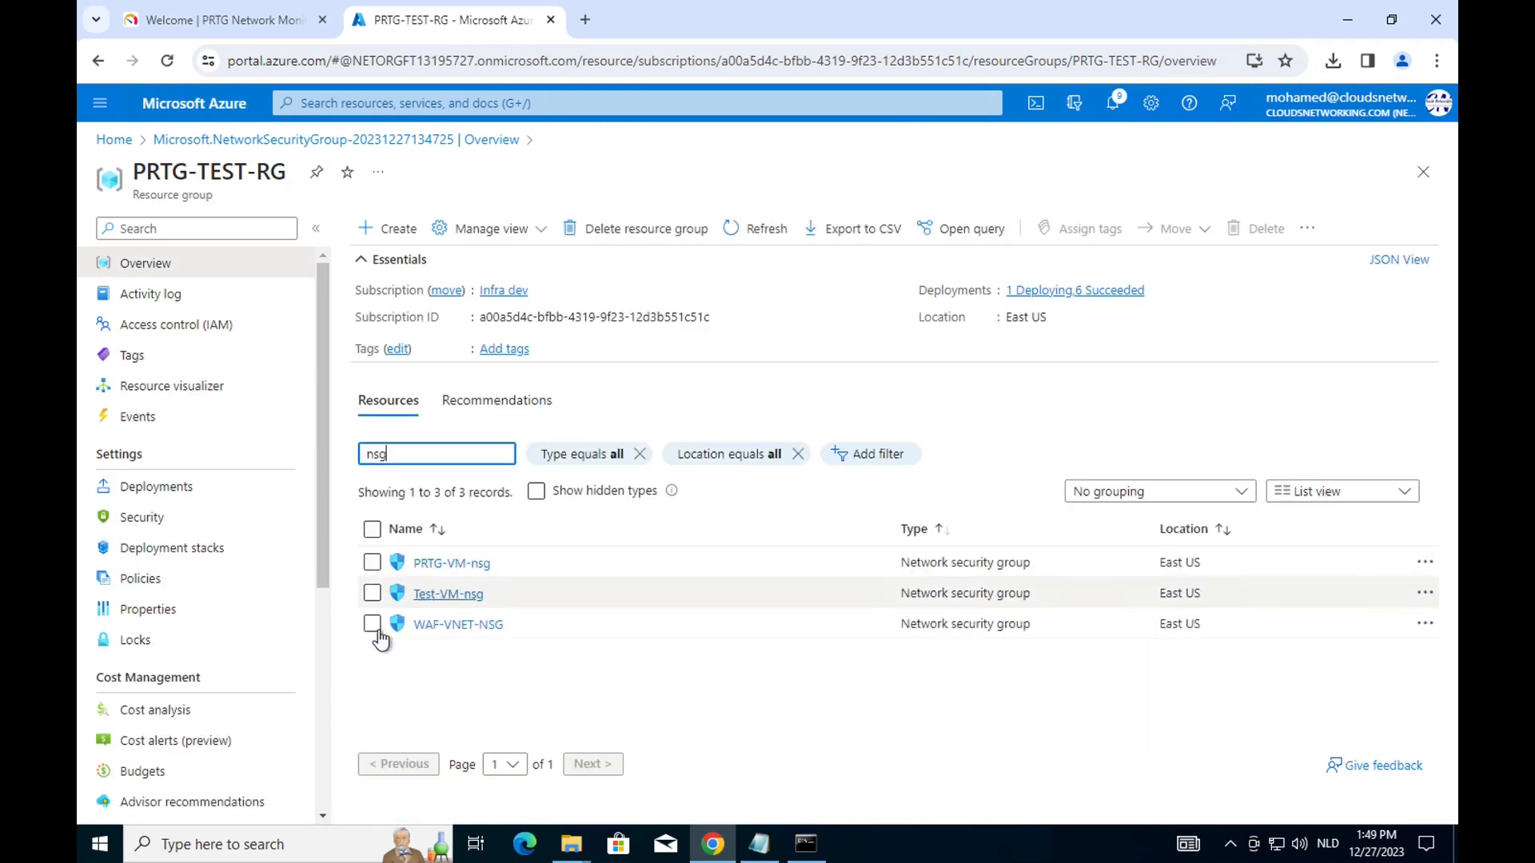
click(441, 625)
click(232, 458)
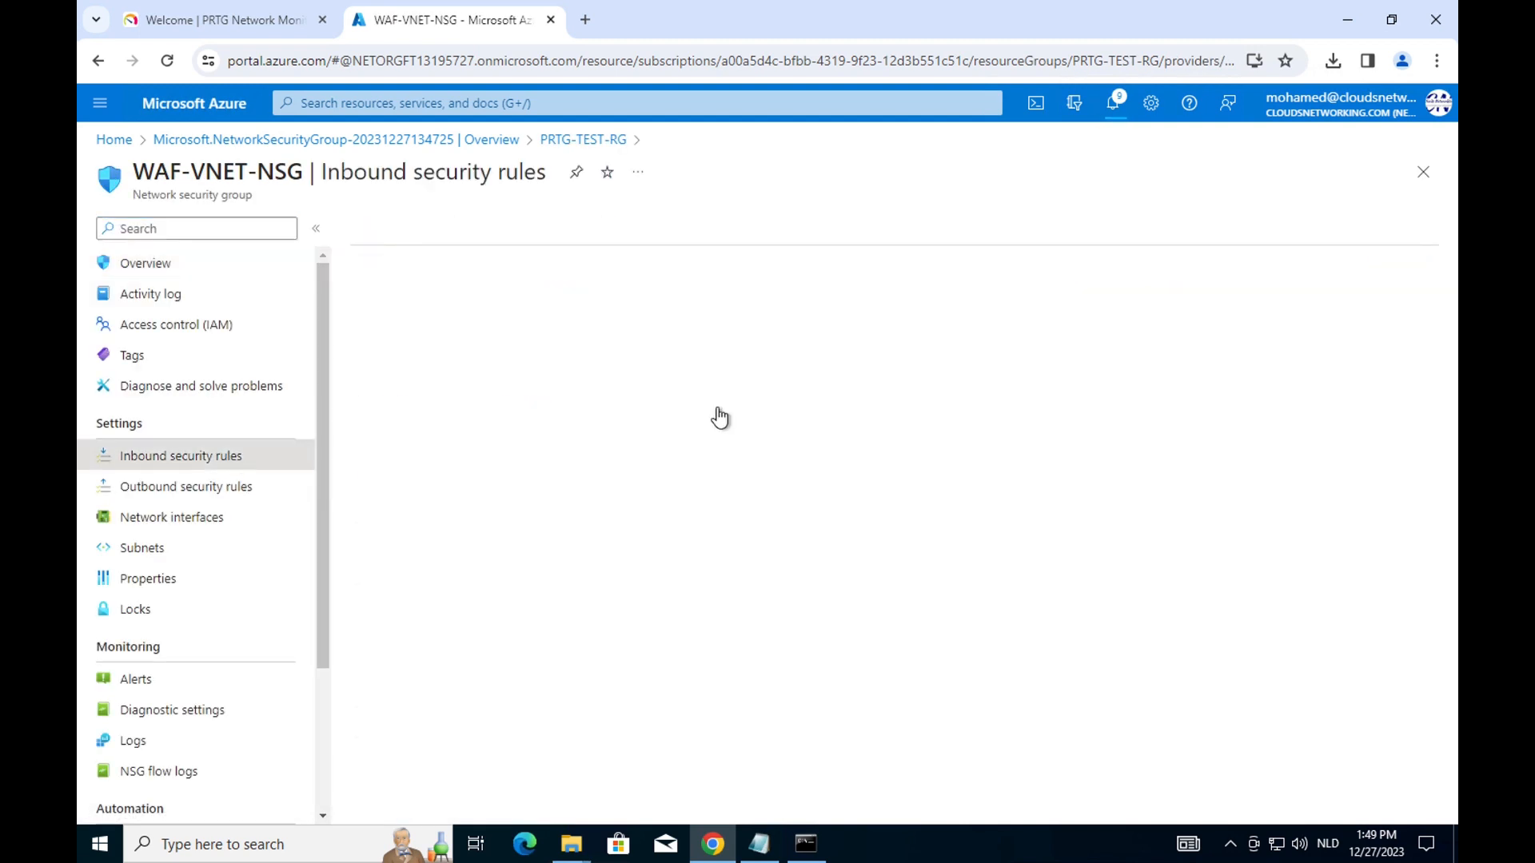
click(383, 230)
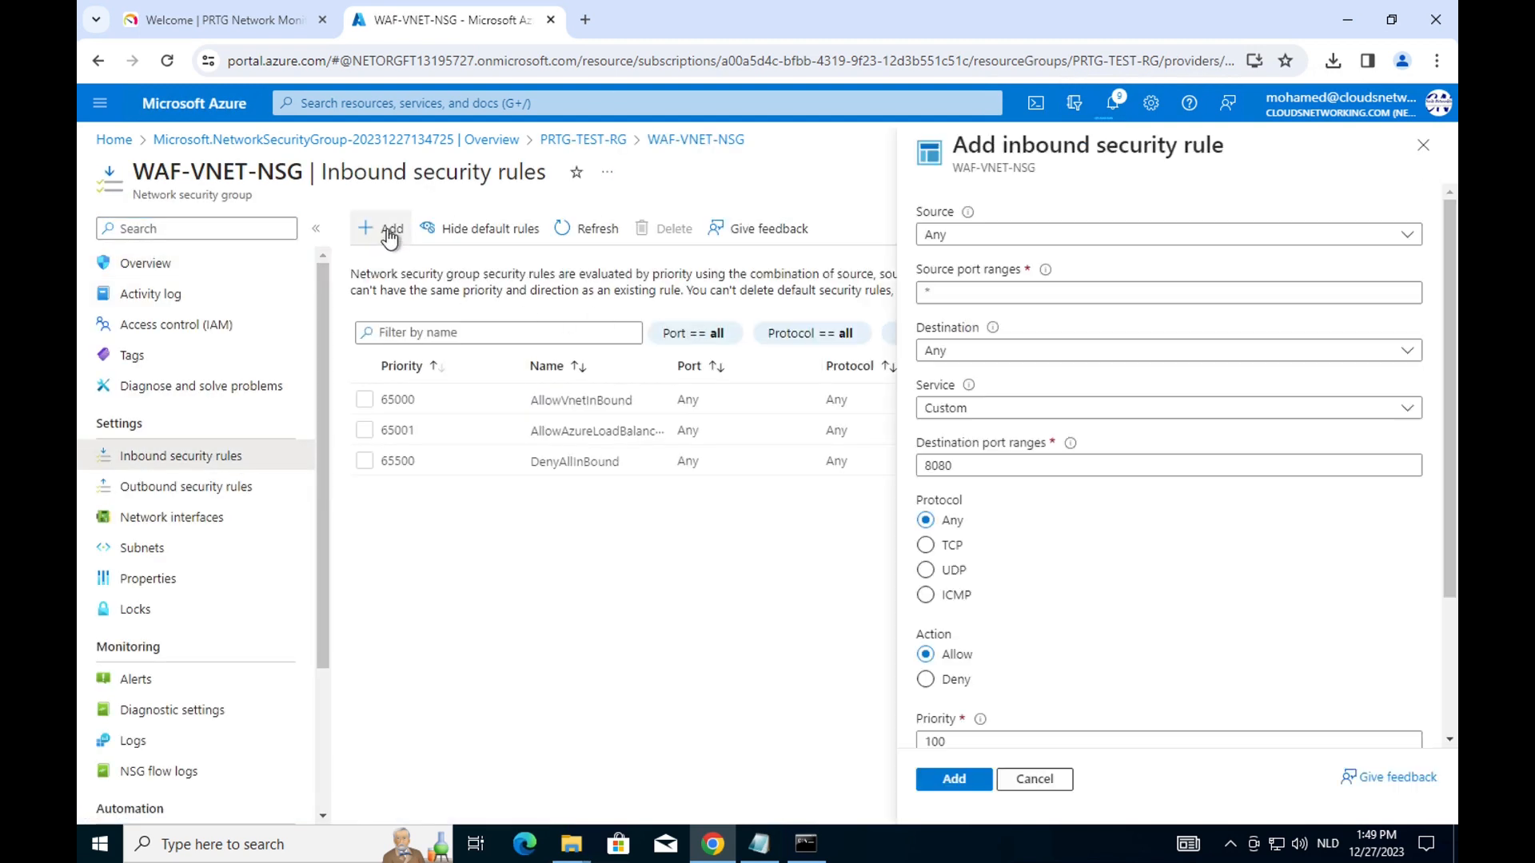
click(968, 466)
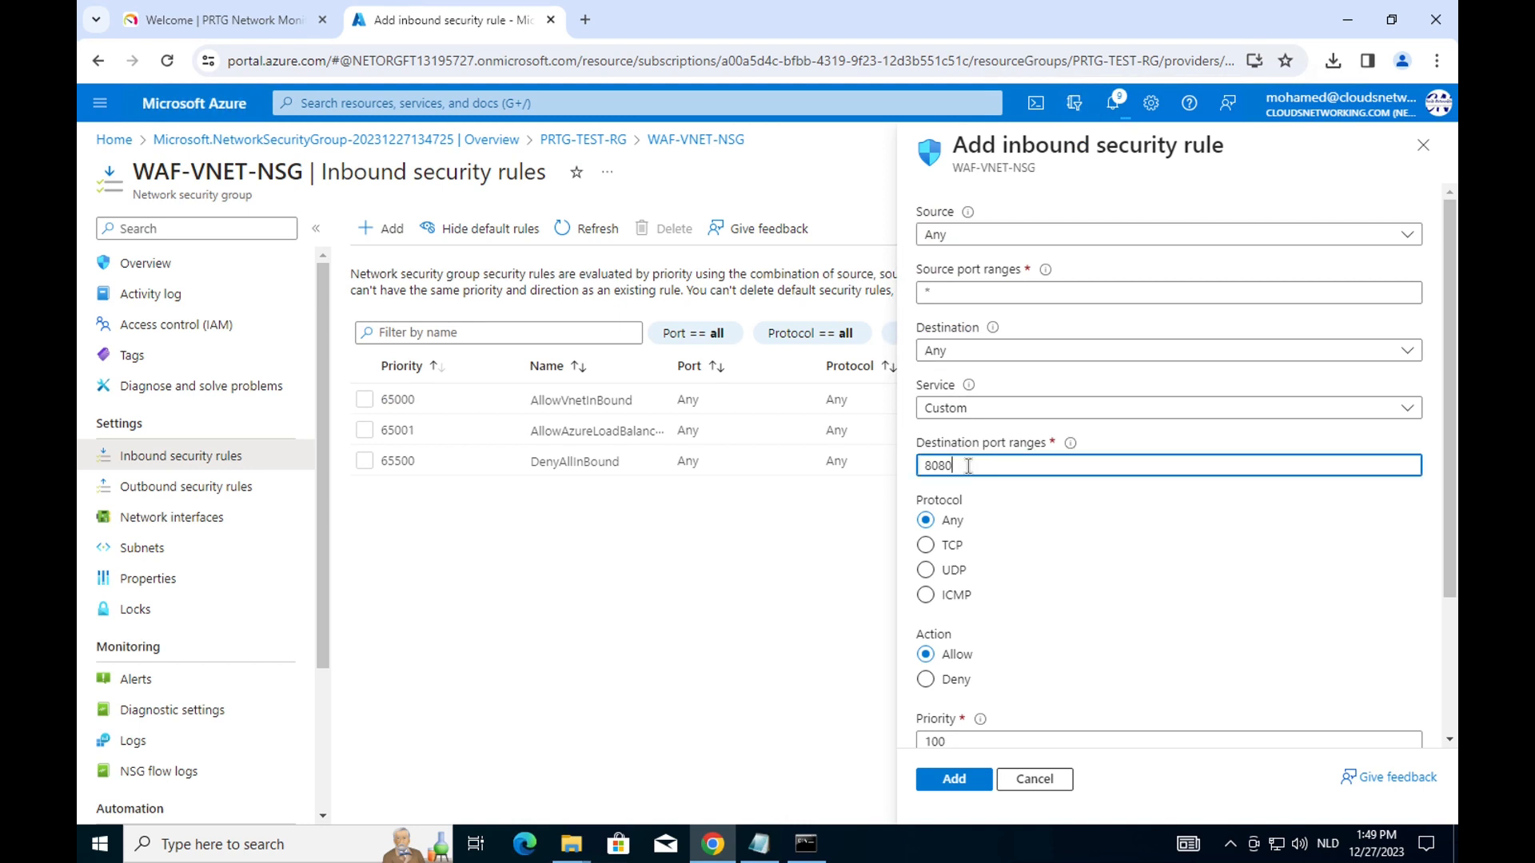
drag(969, 466, 911, 472)
text(65200-6)
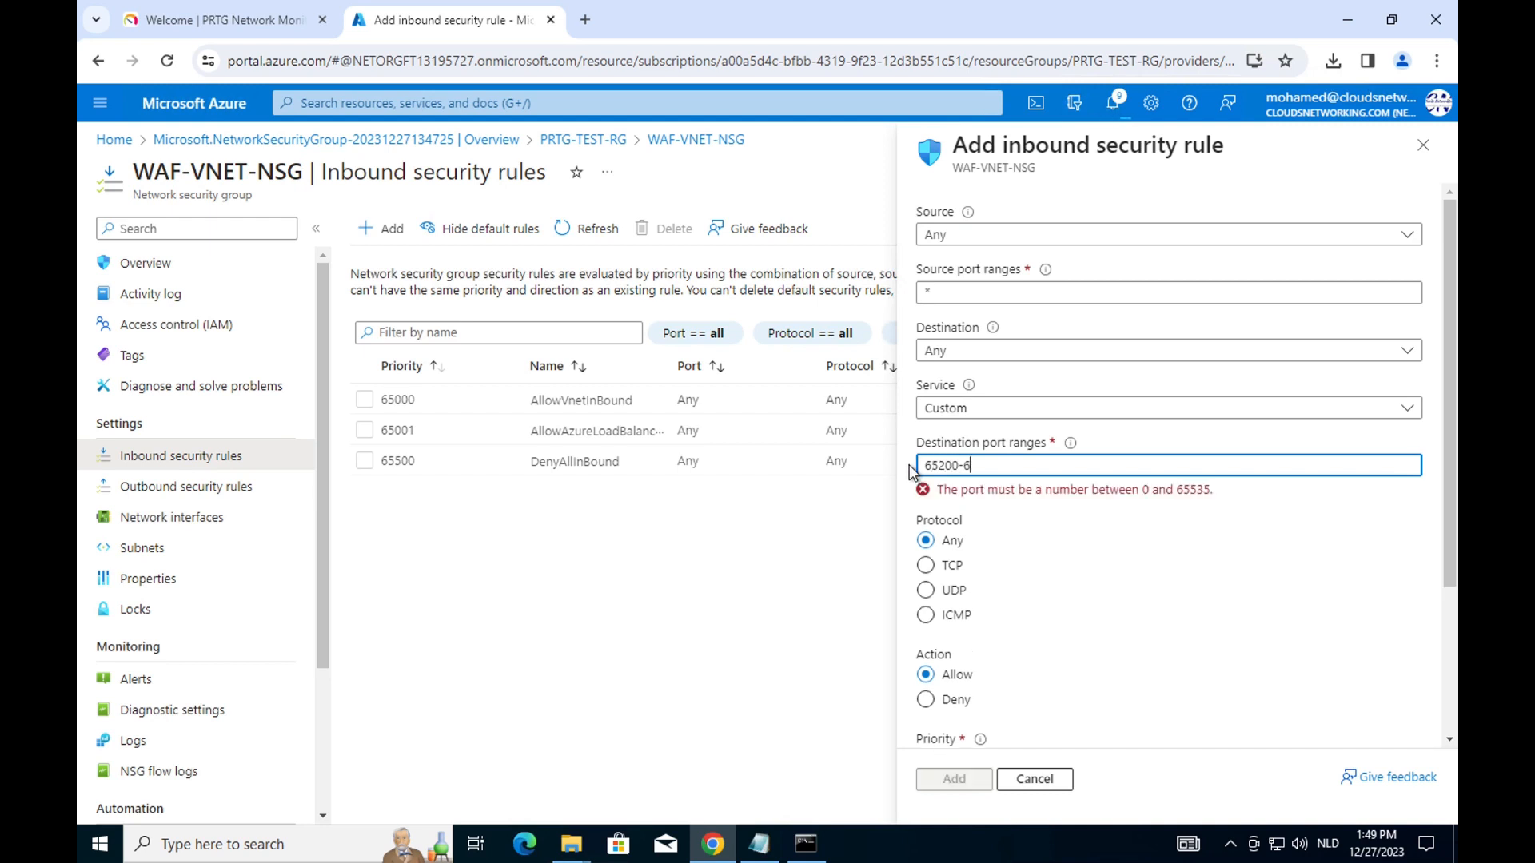
text(5535)
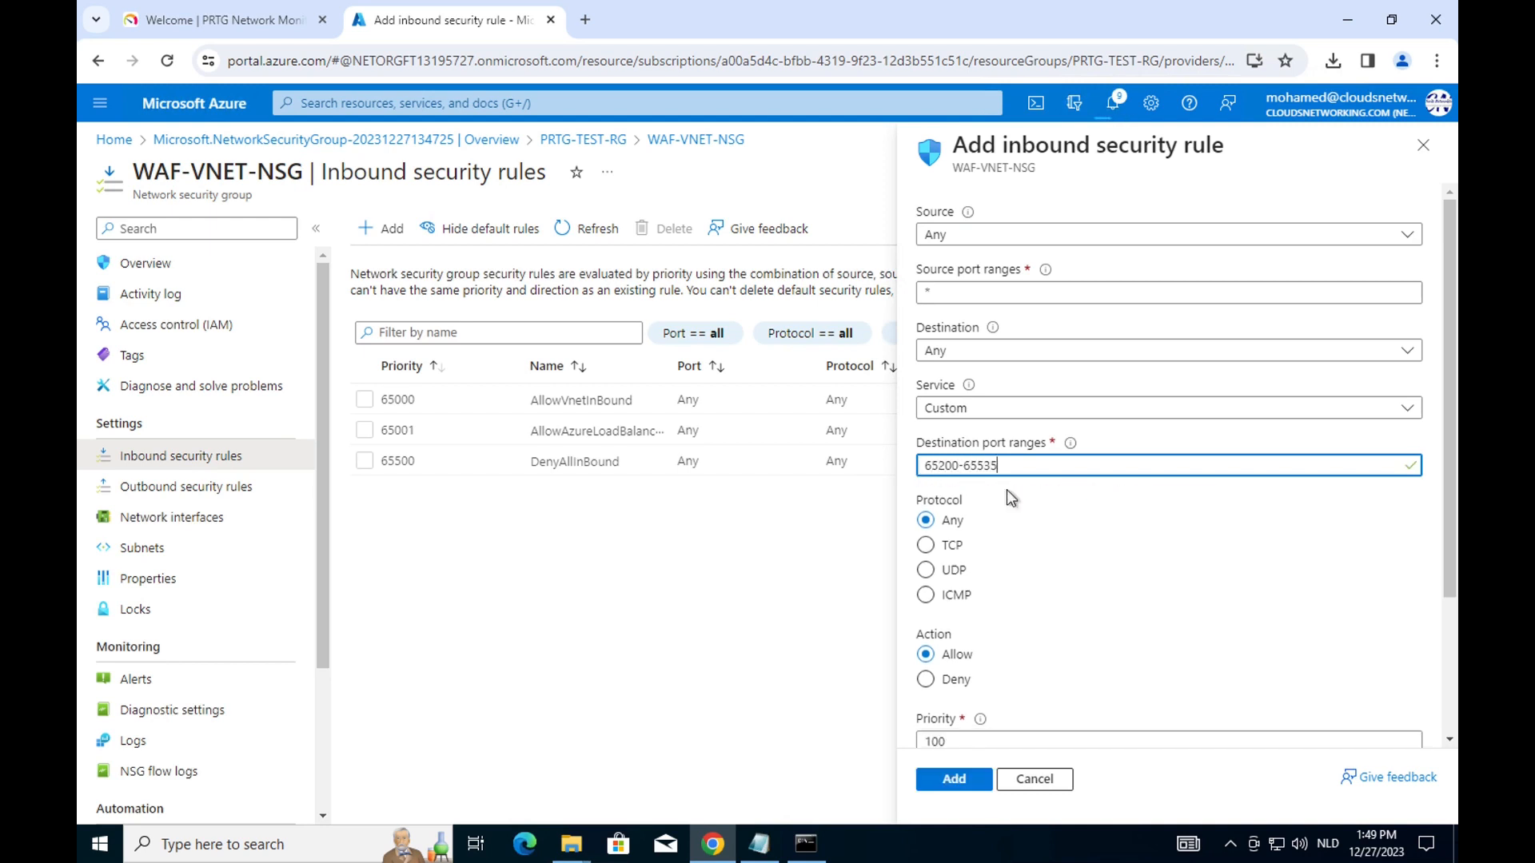
scroll(1068, 526, down, 2)
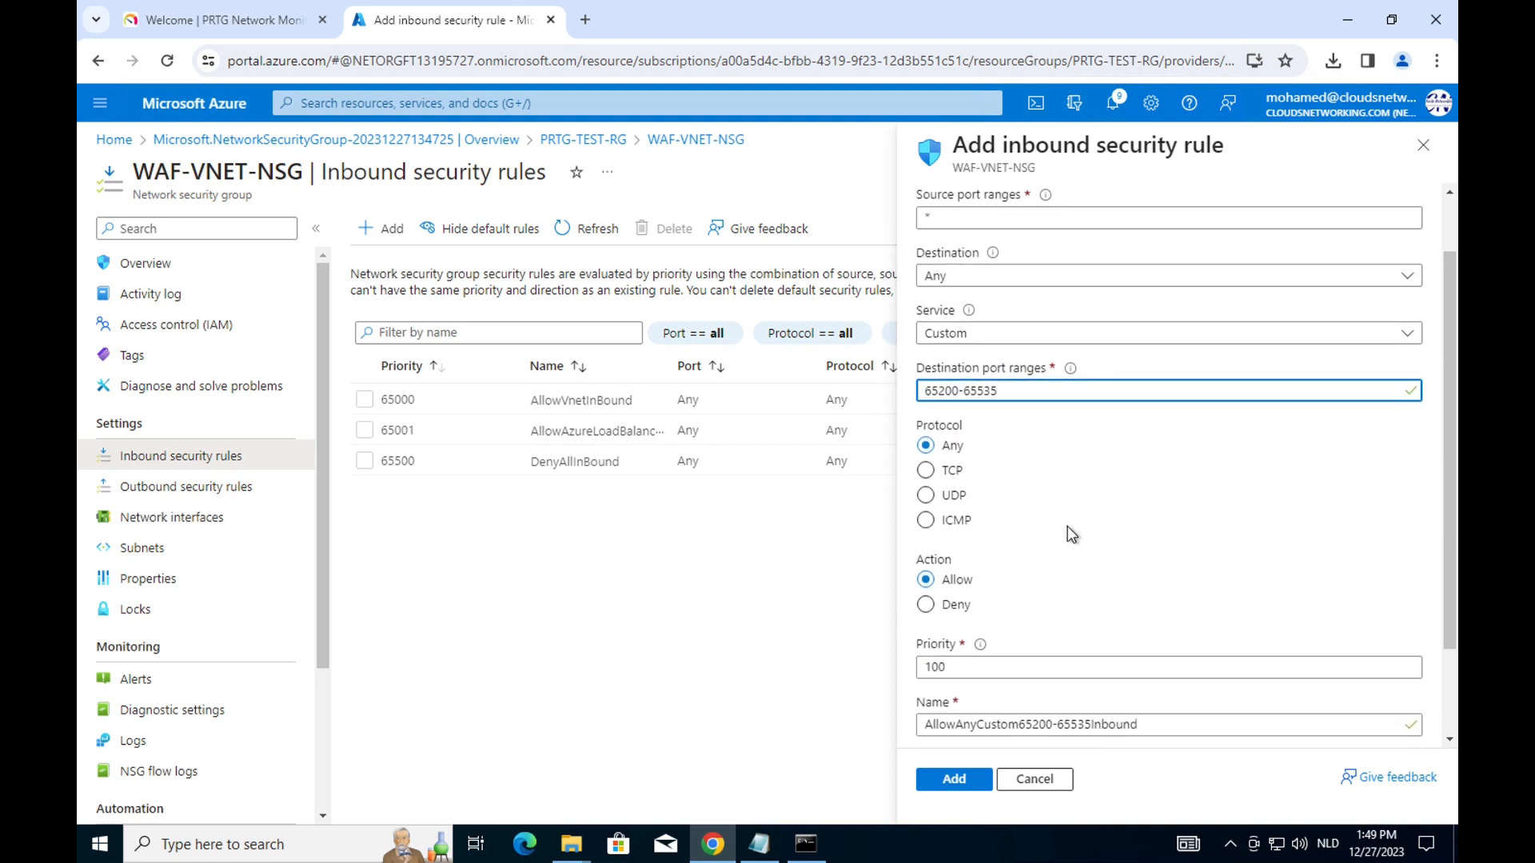
scroll(1068, 526, up, 2)
scroll(1067, 534, down, 3)
click(954, 778)
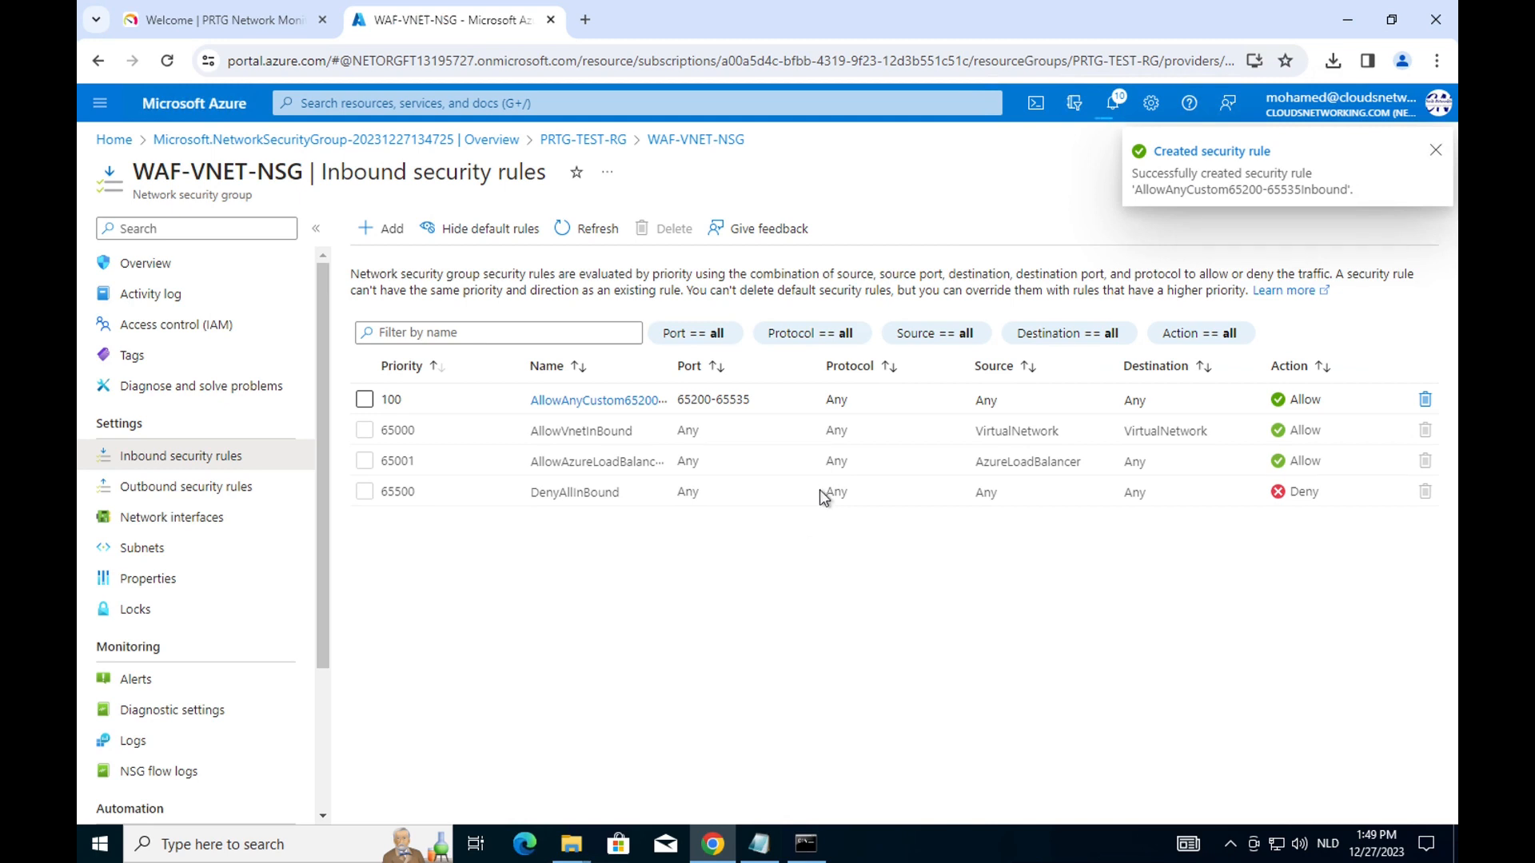
Add a second inbound allow rule for port 443, then return to PRTG-TEST-RG.
click(387, 229)
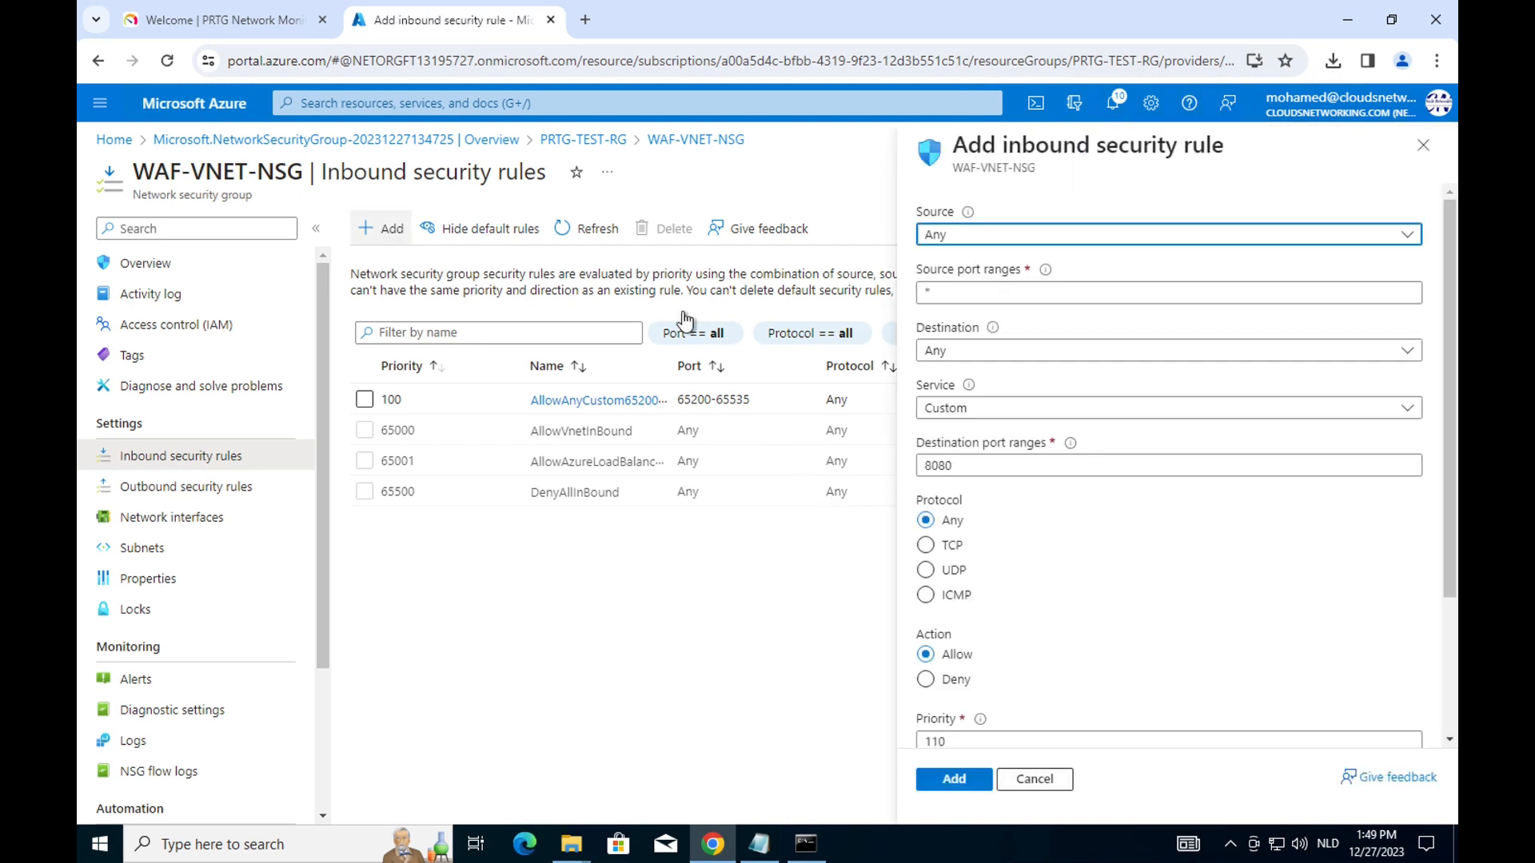
click(951, 466)
drag(951, 465, 903, 466)
text(4)
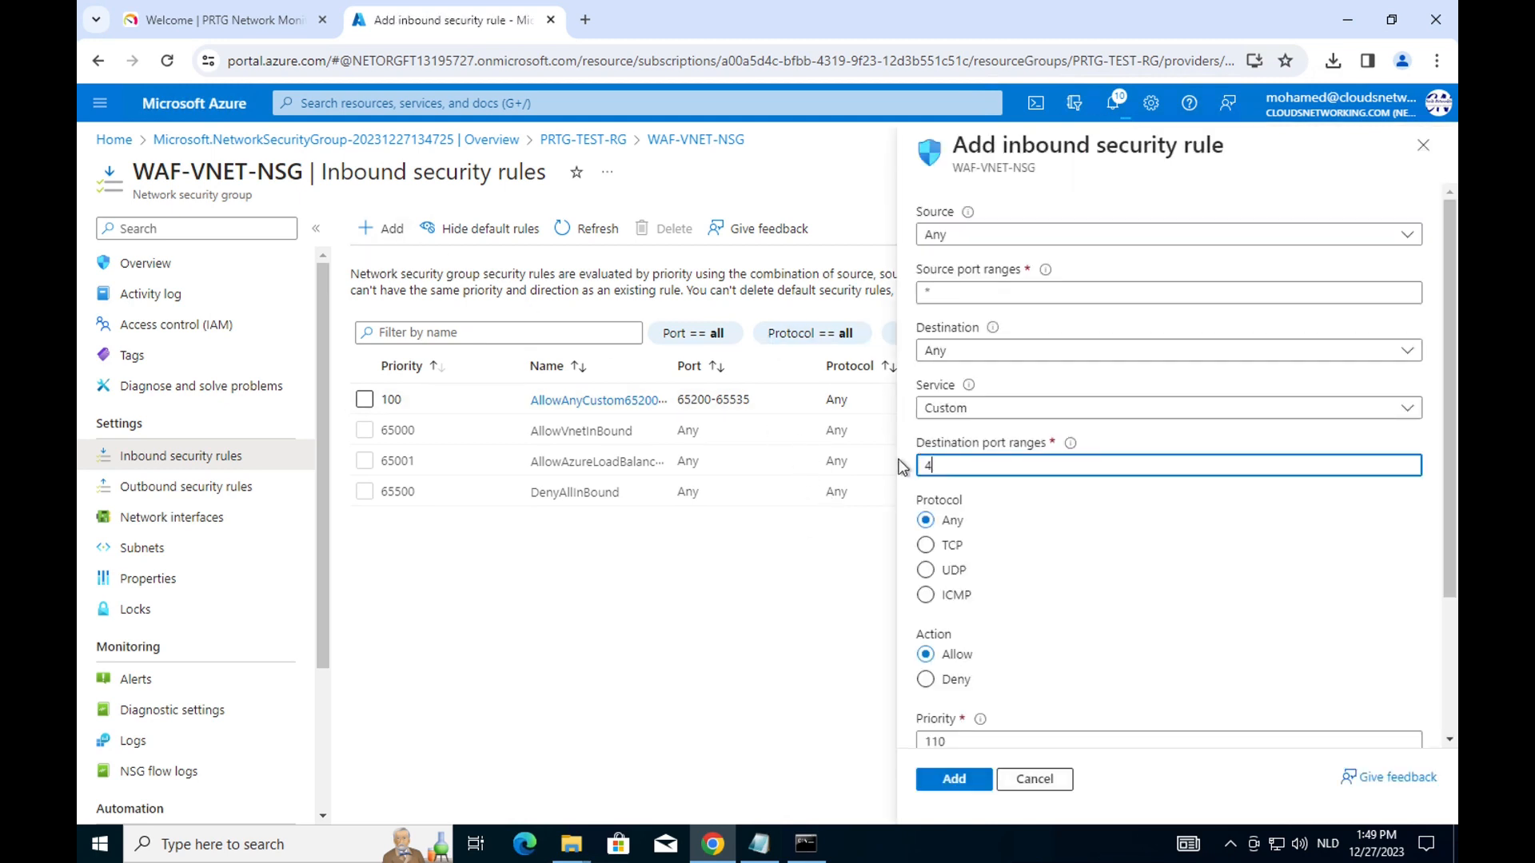
text(43)
scroll(1141, 550, down, 1)
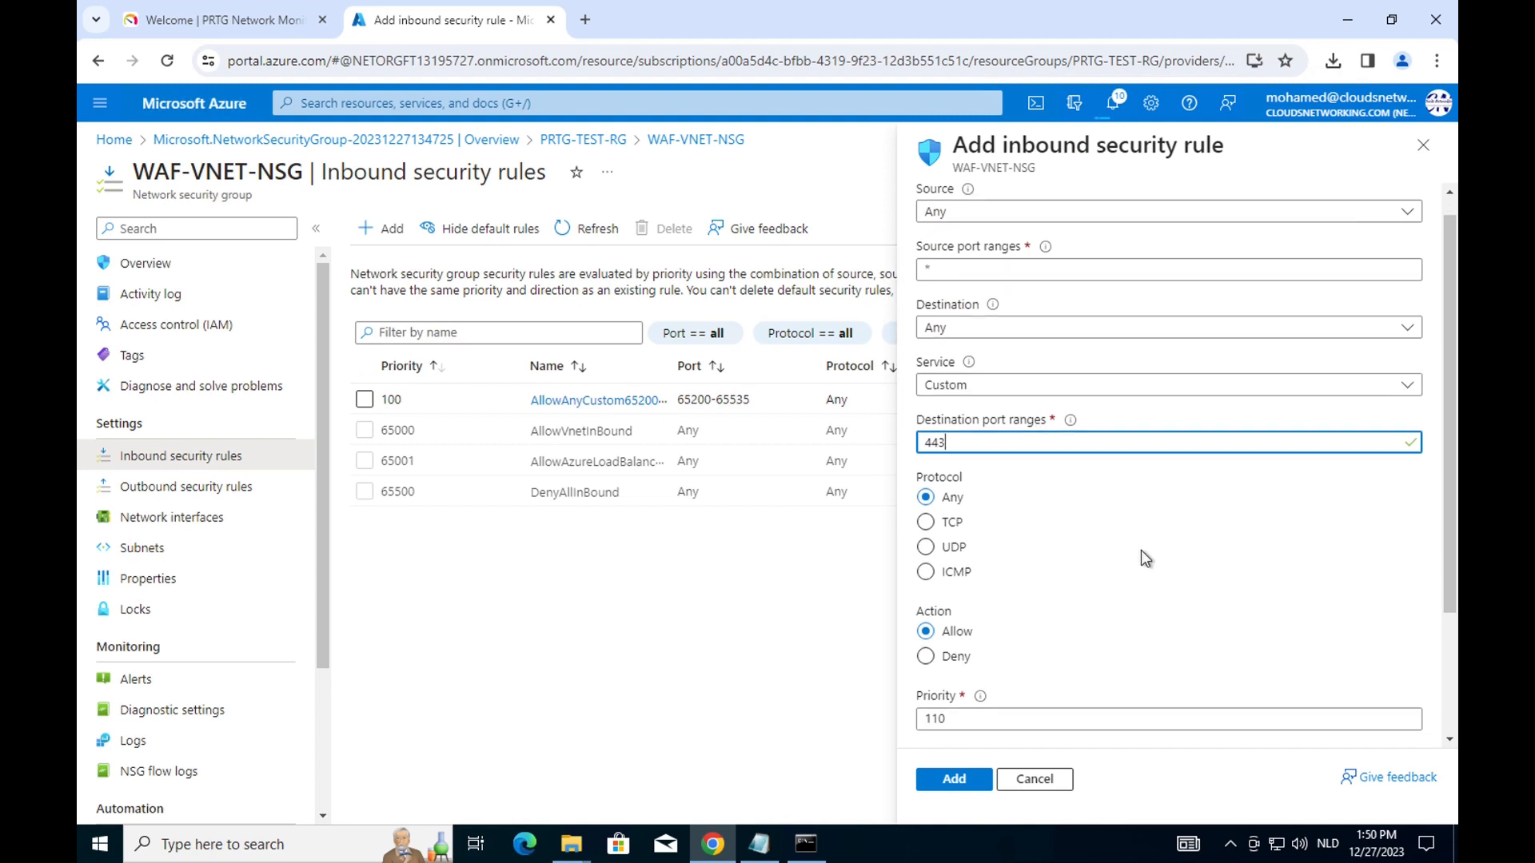
scroll(1143, 557, down, 1)
click(942, 782)
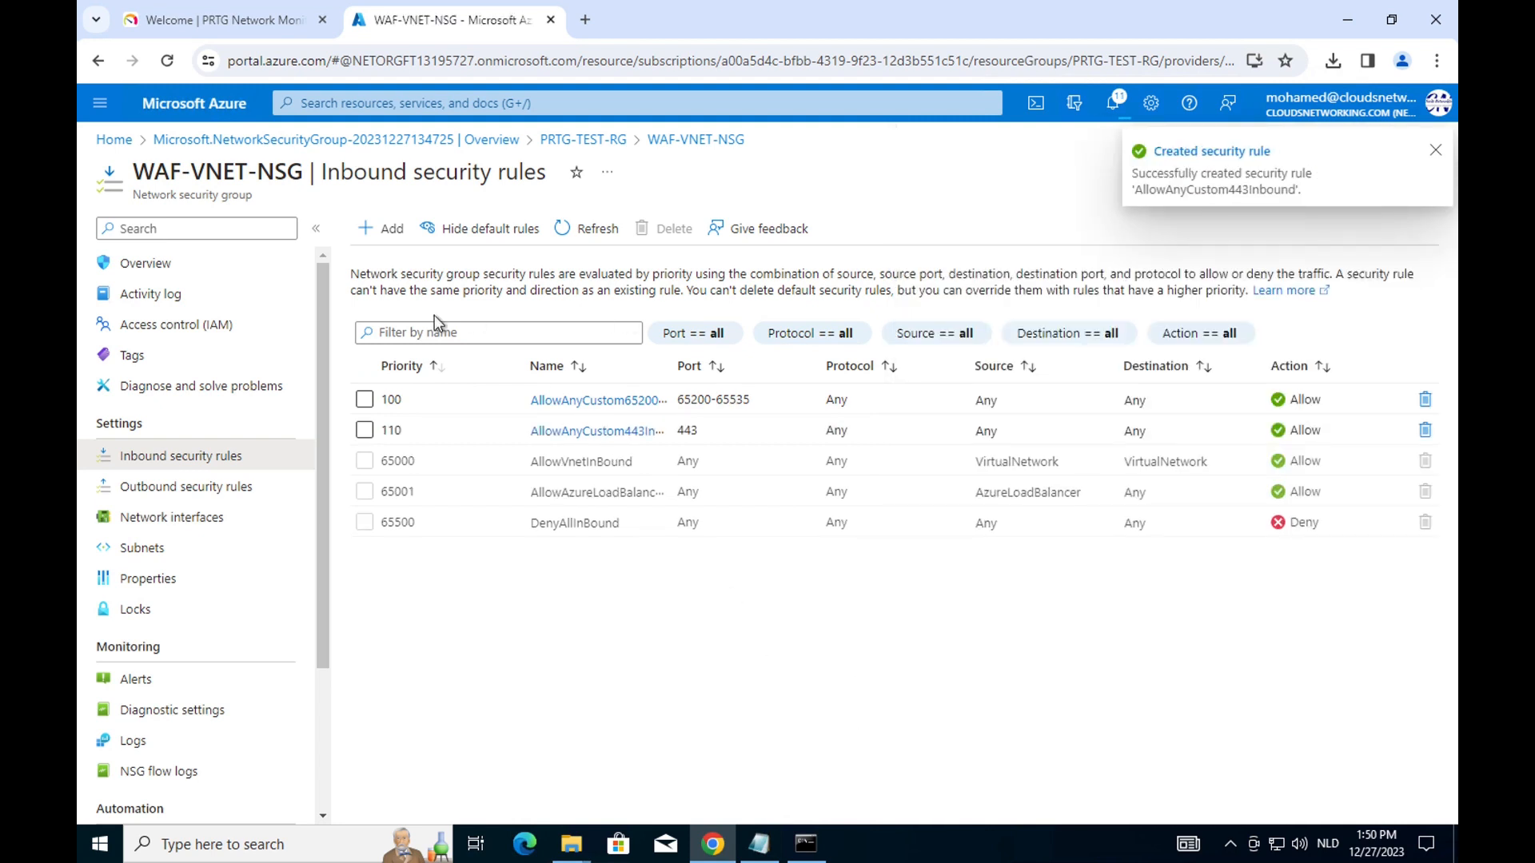
click(564, 141)
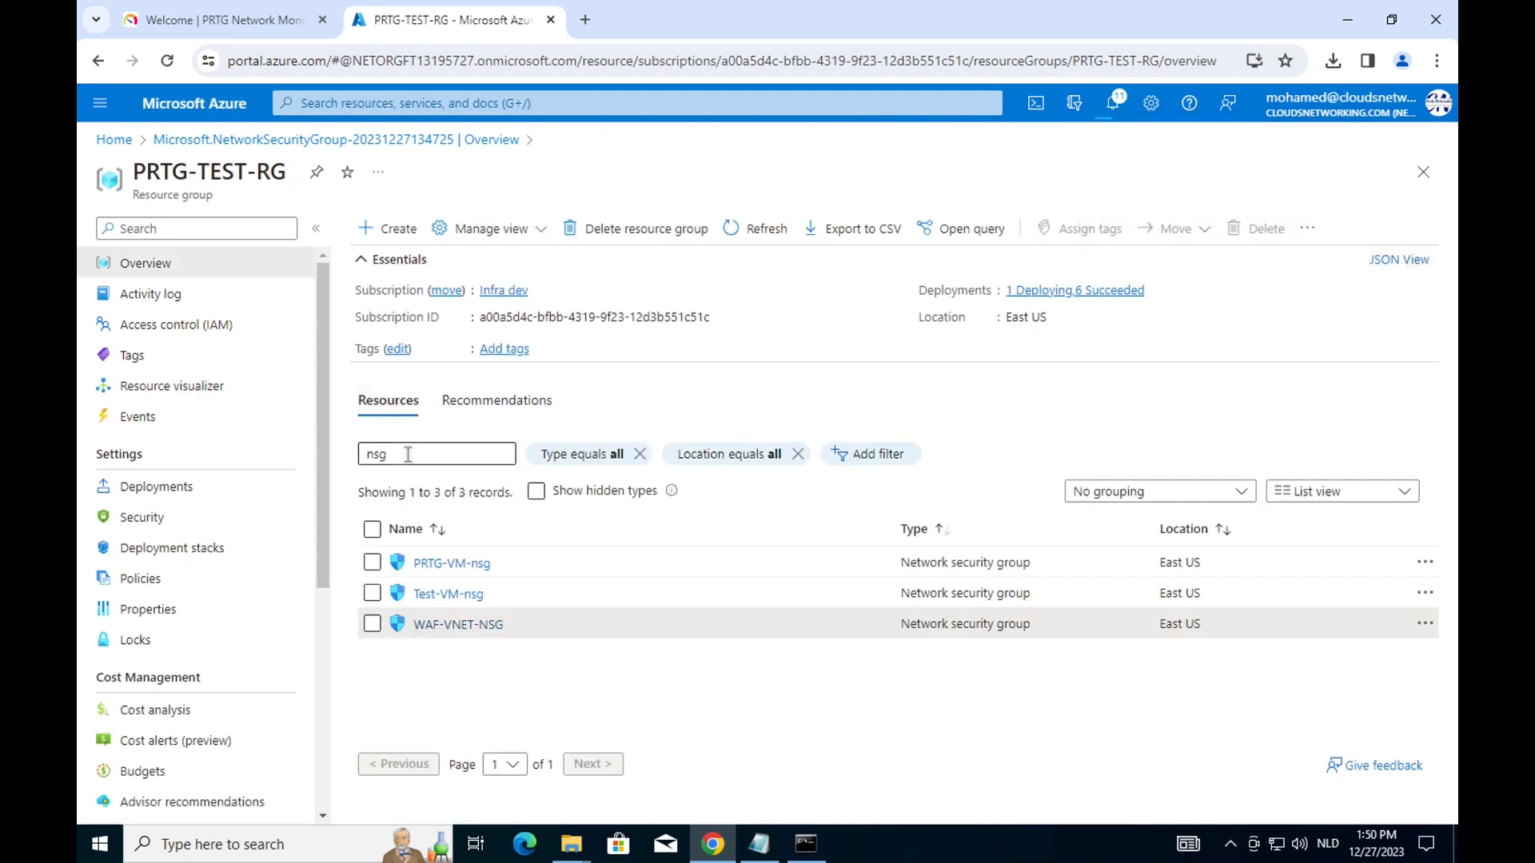
Attach WAF-VNET-NSG to subnet PRTG-APP-GW-Snet in PRTG-TEST-VNET and save.
drag(479, 454, 358, 454)
text(vnet)
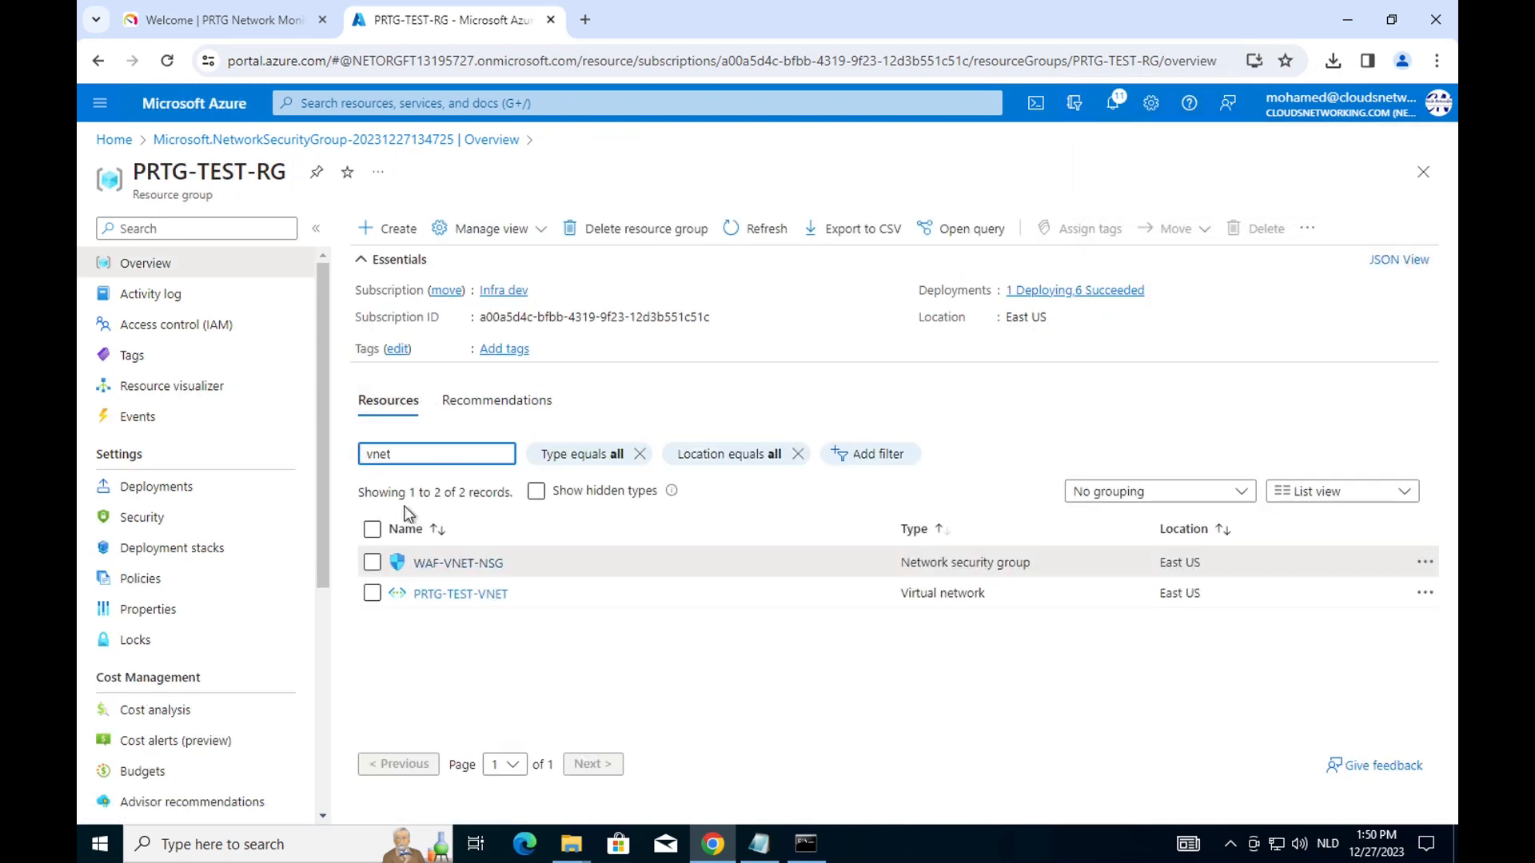
click(431, 596)
click(203, 519)
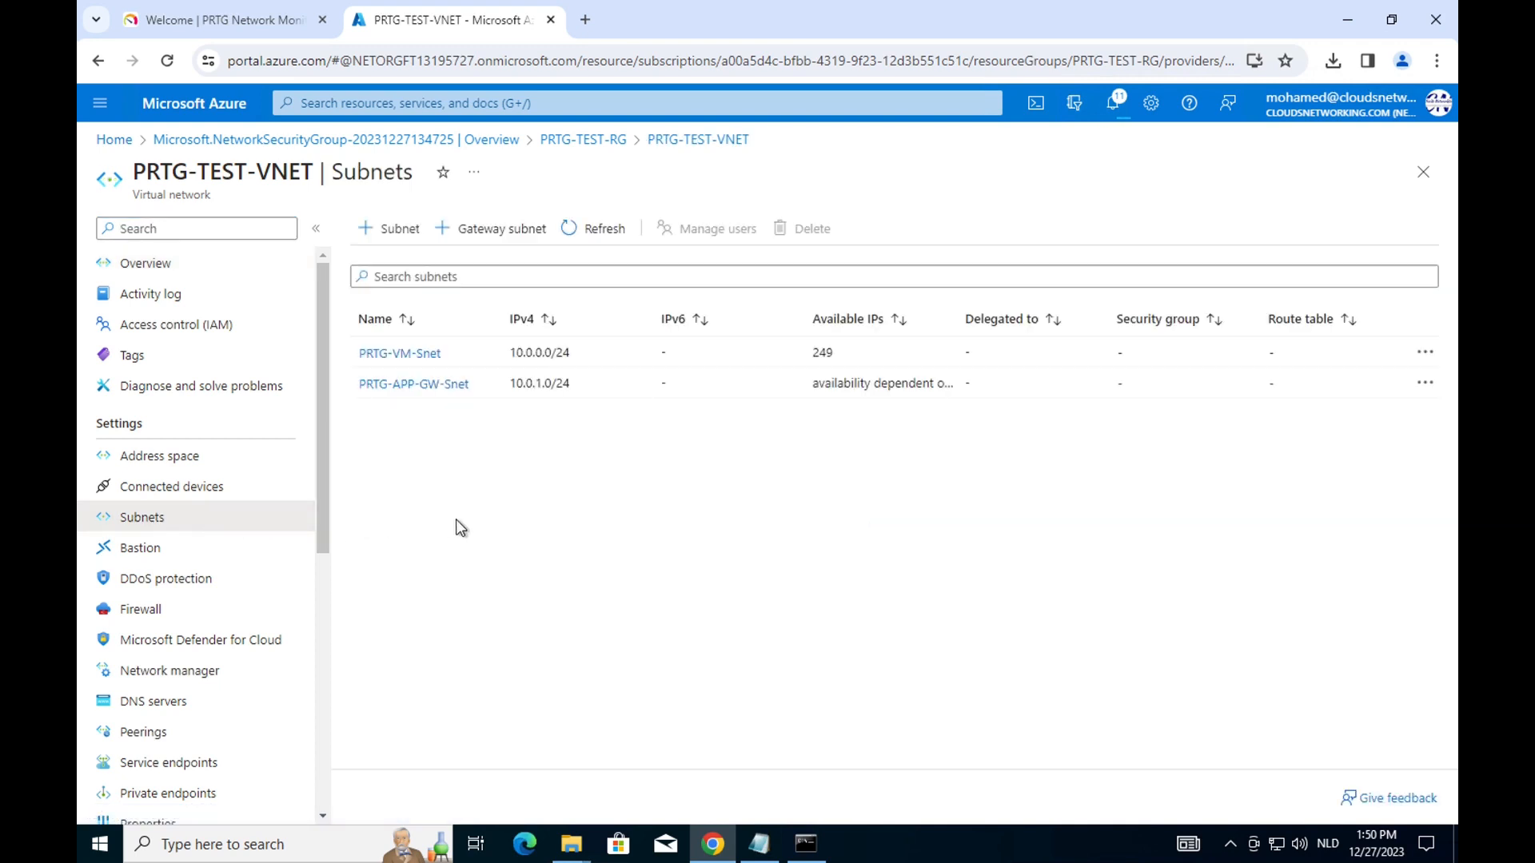
click(447, 386)
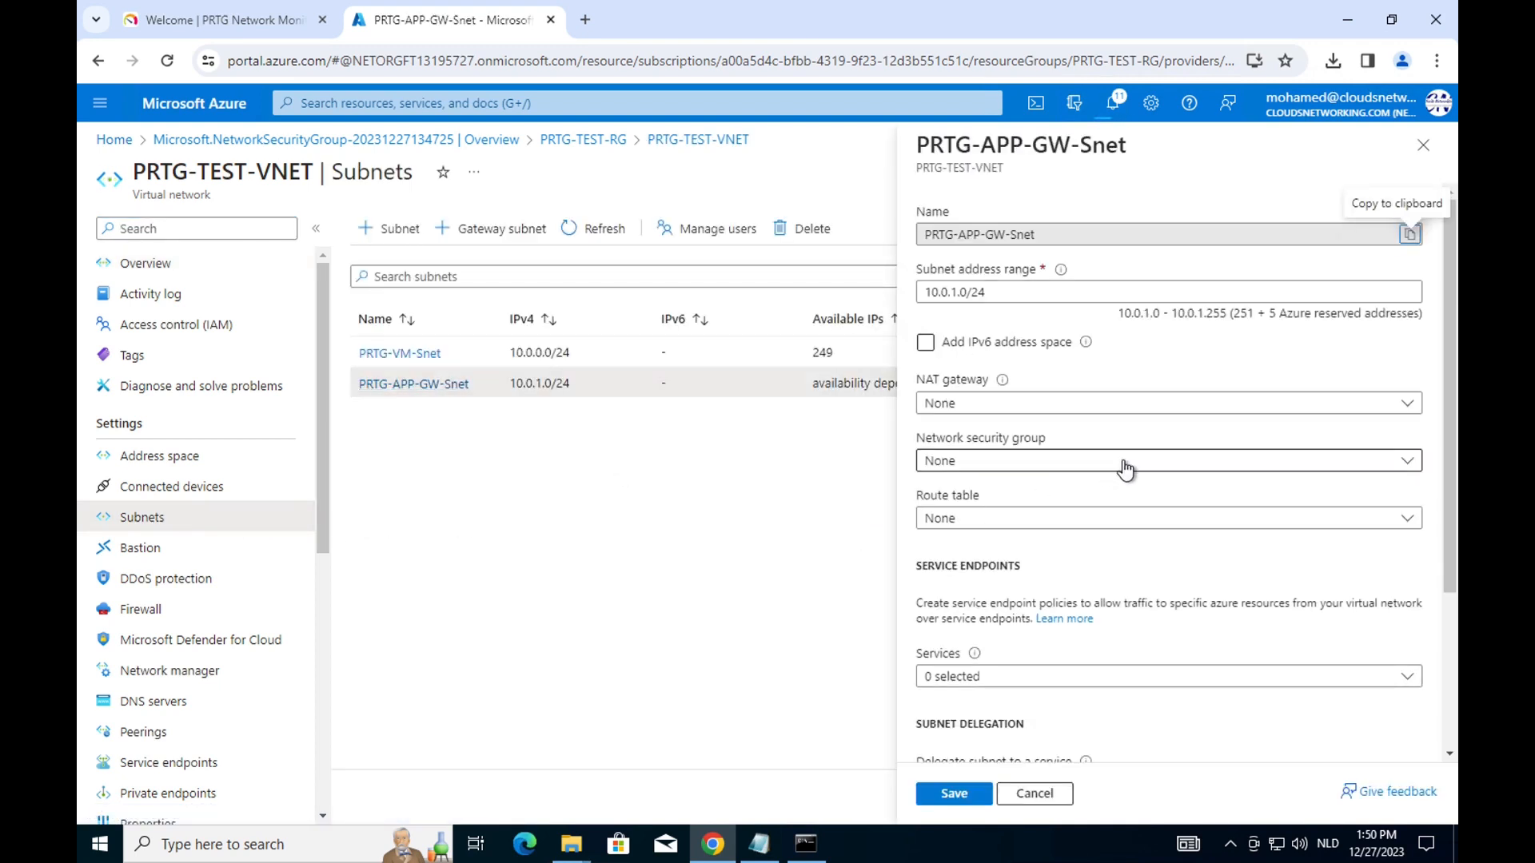
click(1128, 463)
click(1008, 635)
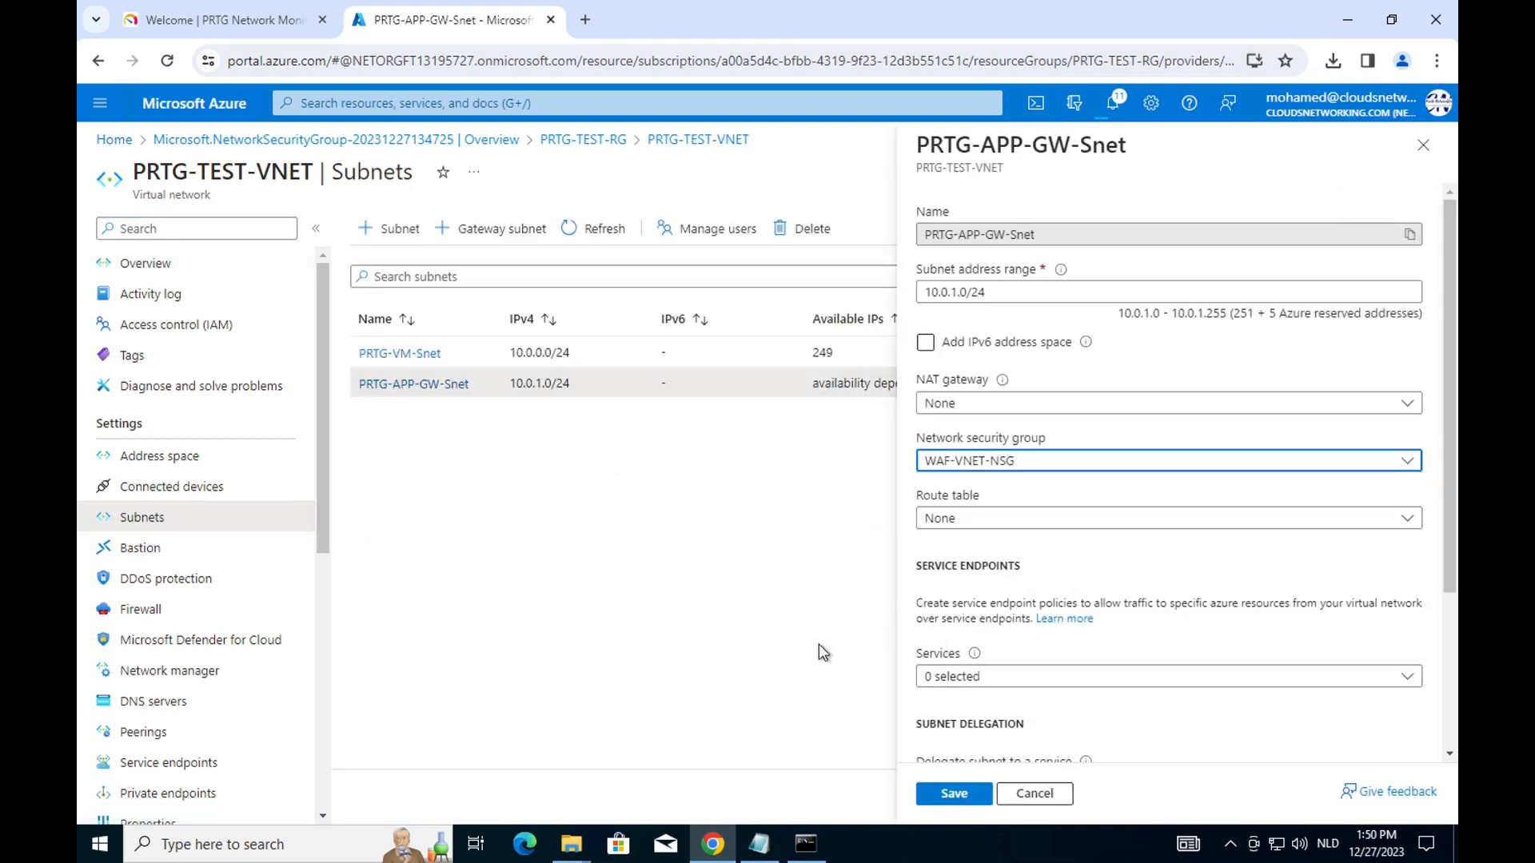
click(938, 796)
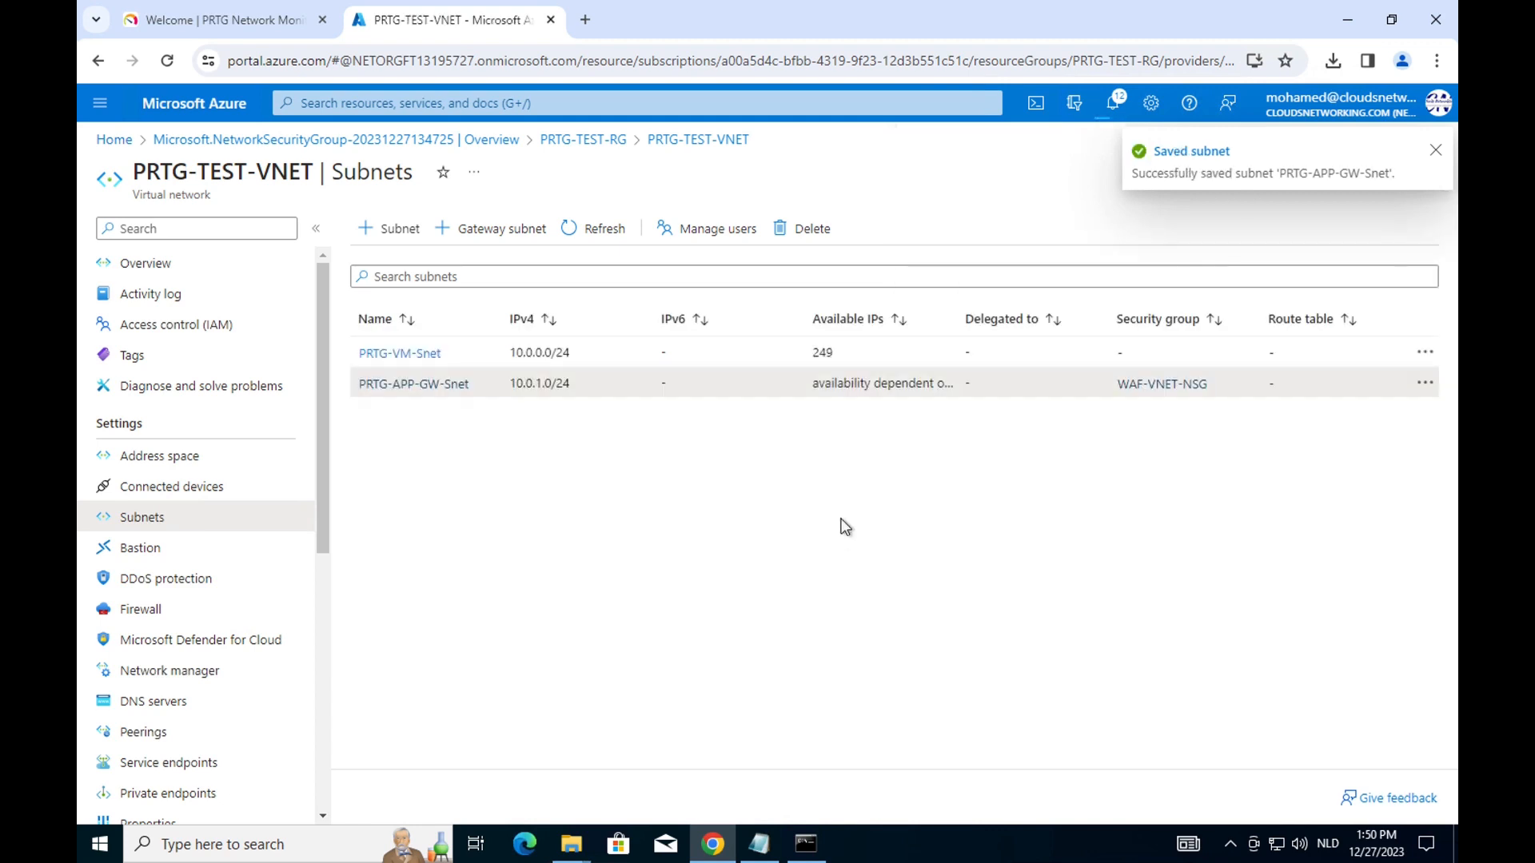
click(583, 140)
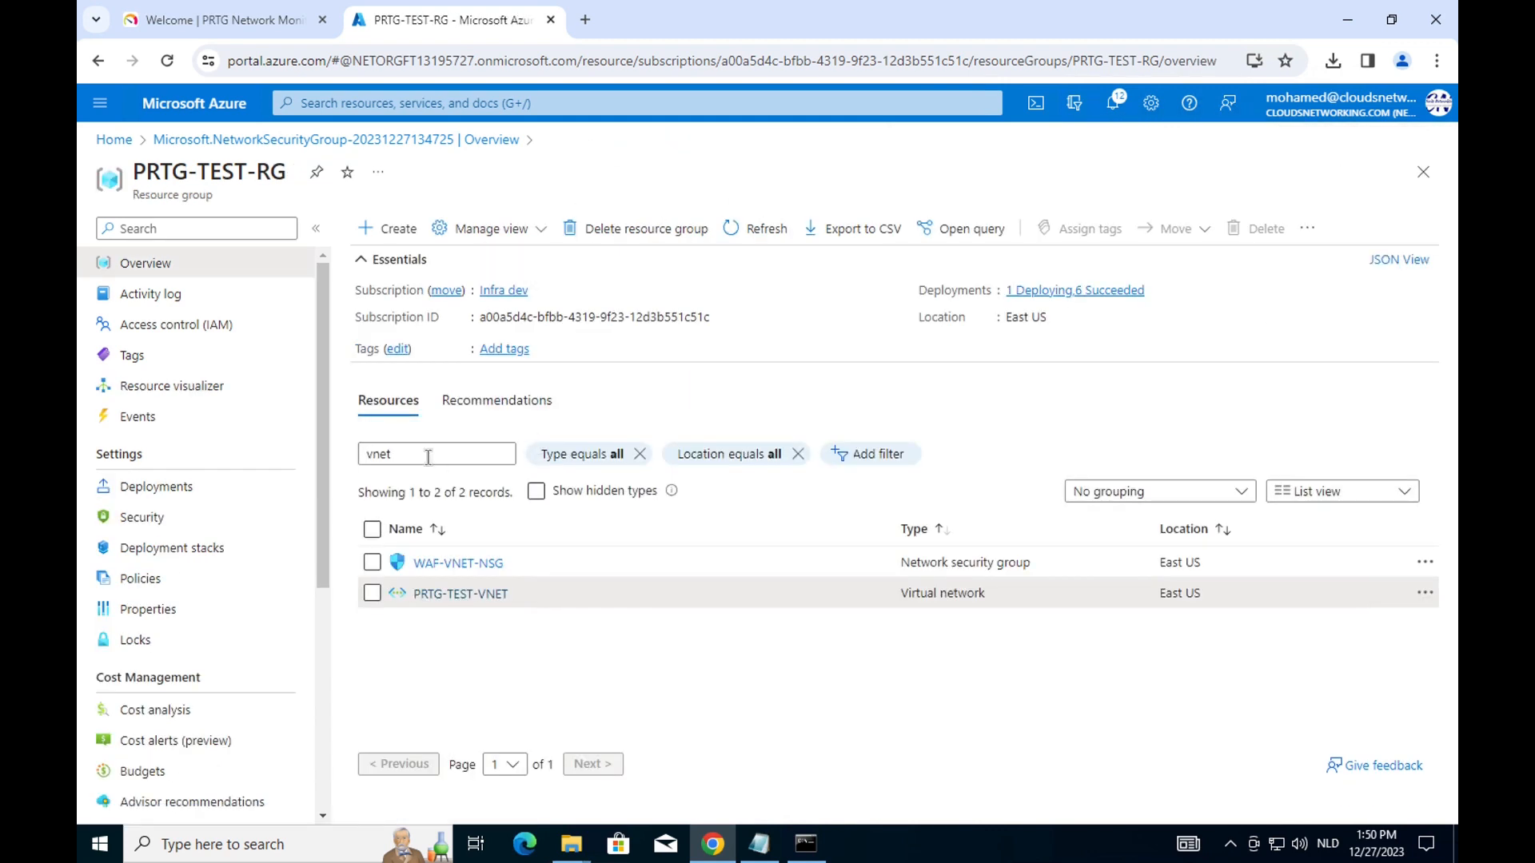
Filter by 'app', view PRTG-APP-GW's Web application firewall tier options, and open the portal menu.
drag(427, 457, 338, 453)
text(app)
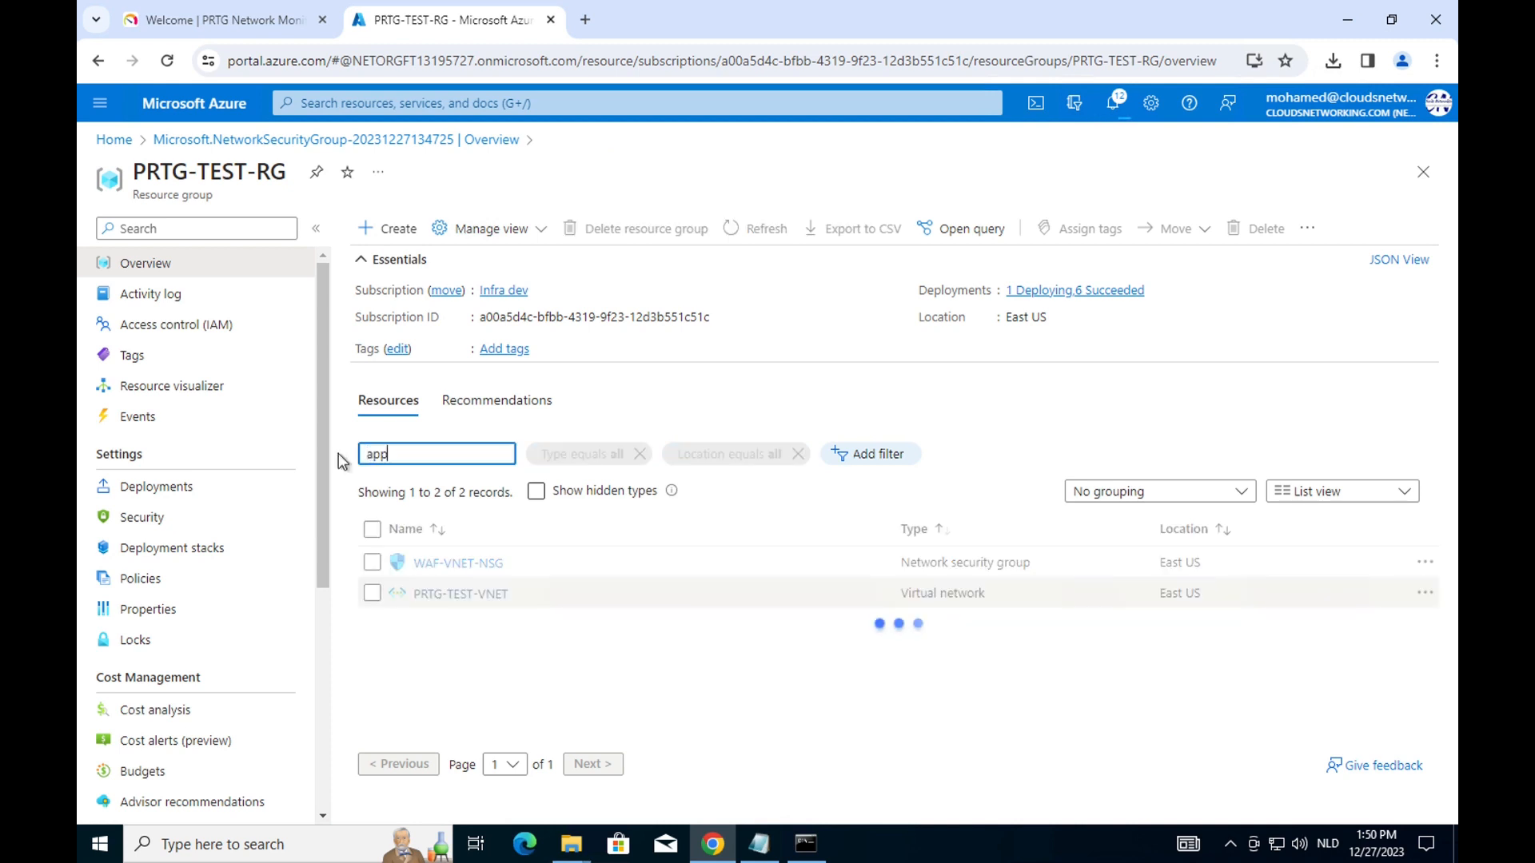
click(453, 563)
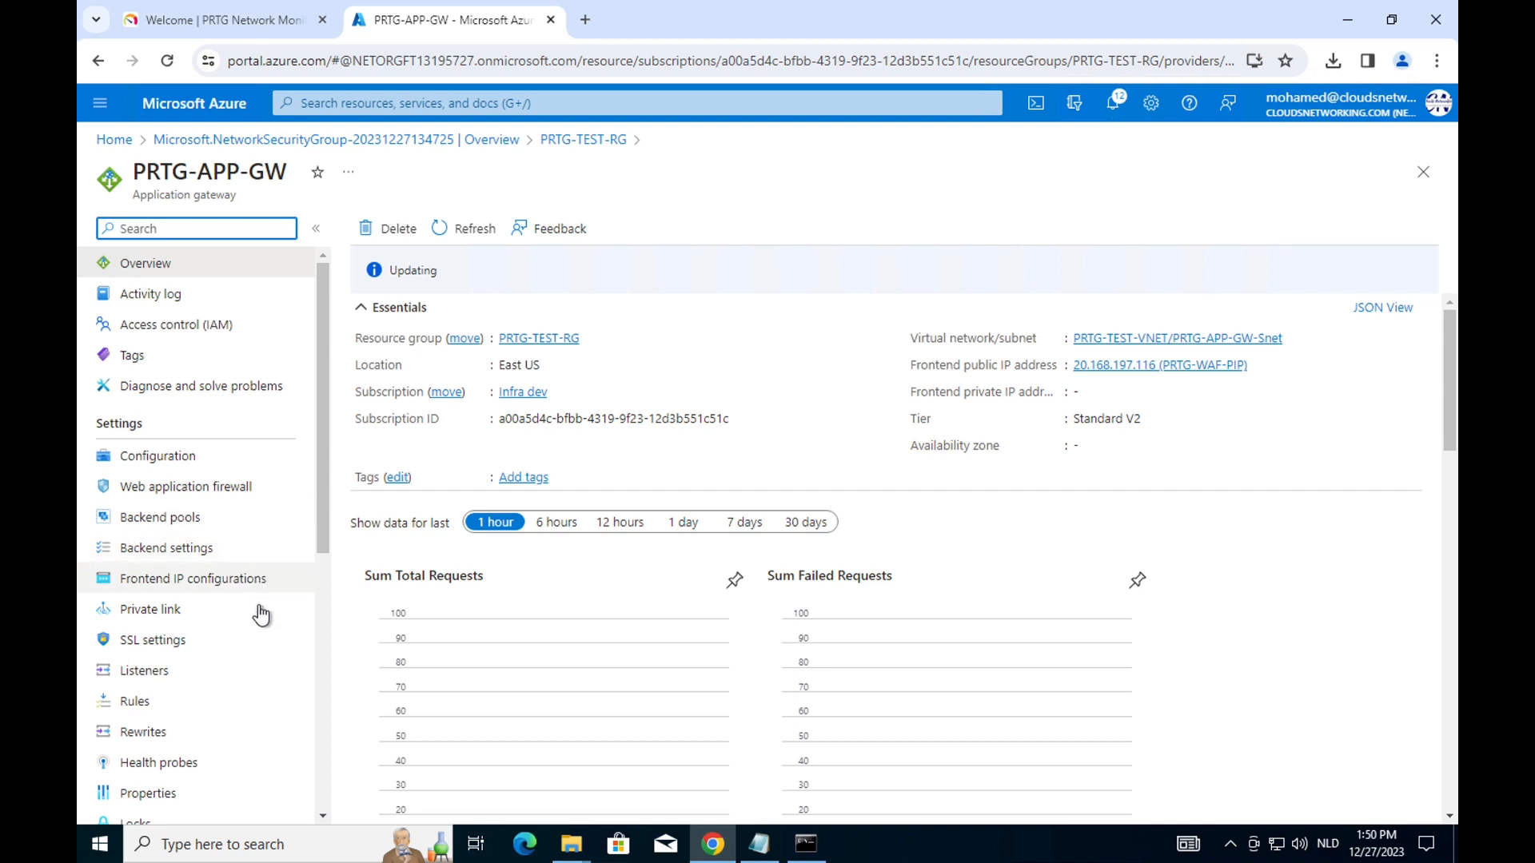
scroll(261, 614, down, 3)
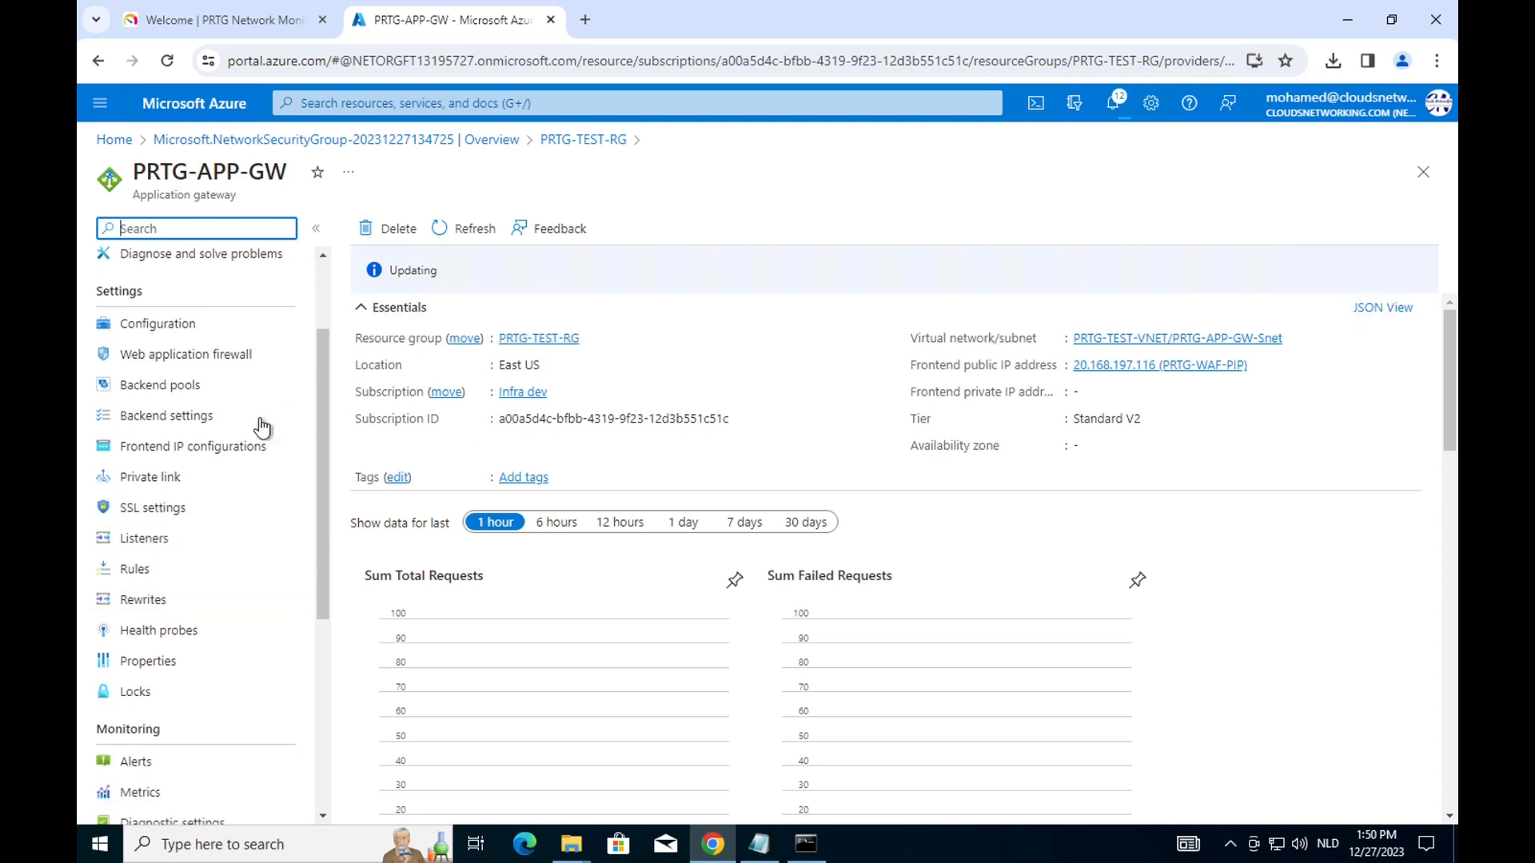
scroll(261, 424, up, 3)
click(203, 489)
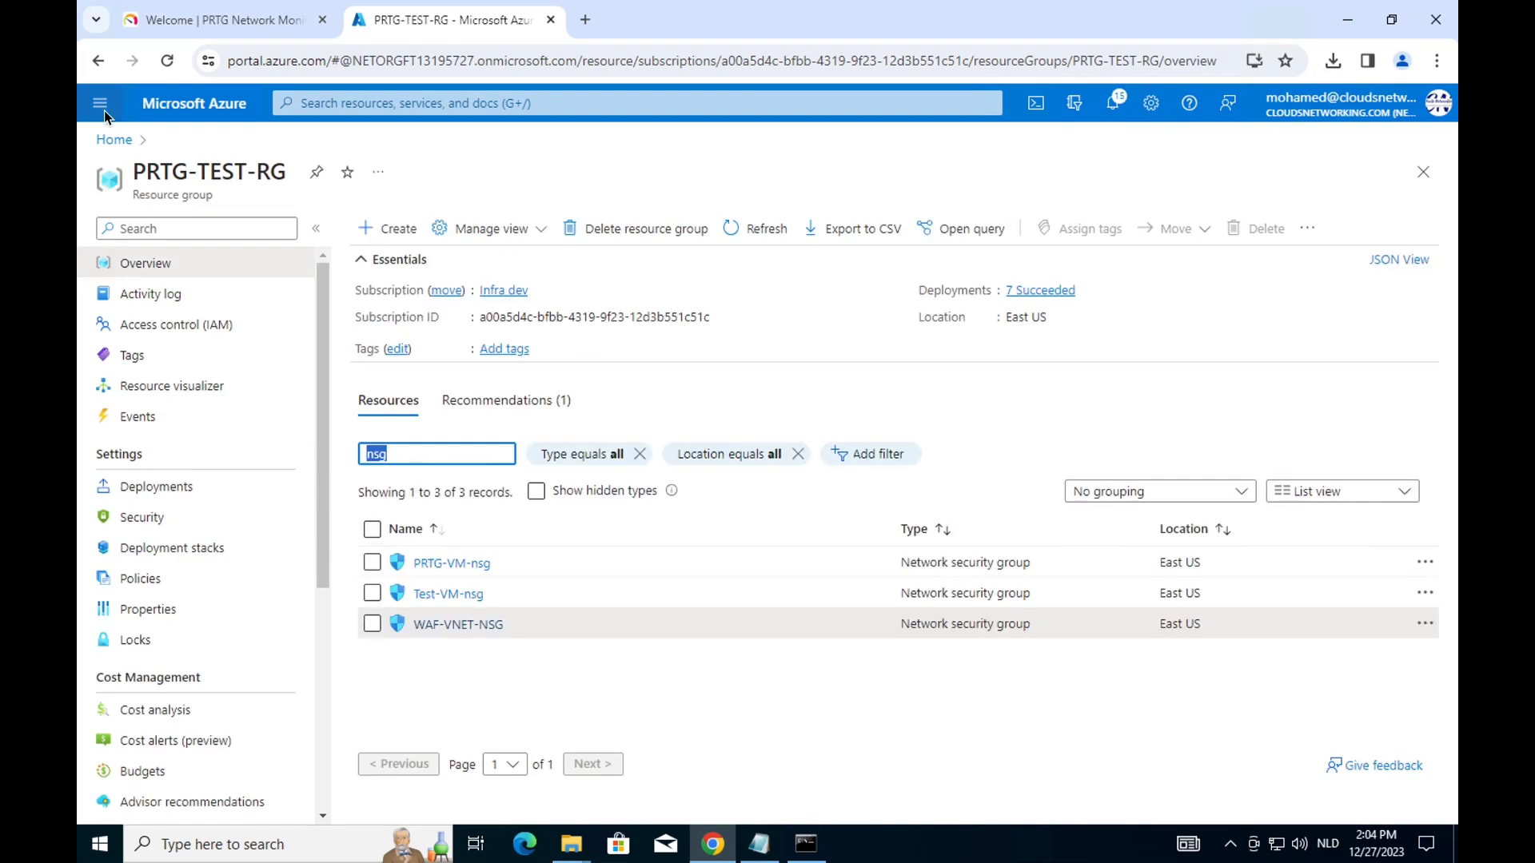
click(104, 110)
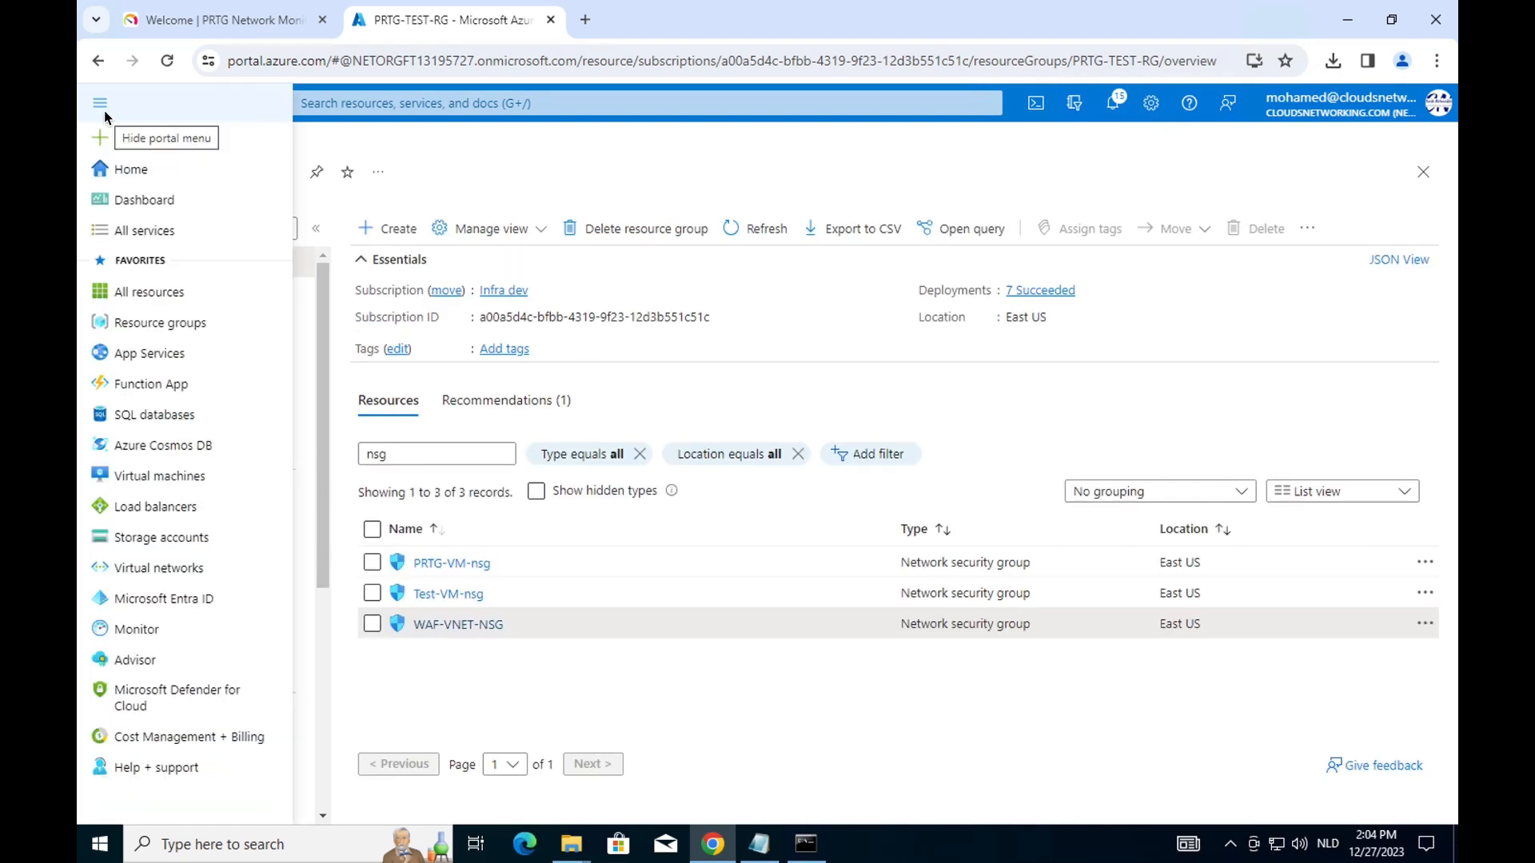
Detach the public IP from ipconfig1 on NIC prtg-vm794_z1, keeping private IP 10.0.0.4.
click(151, 477)
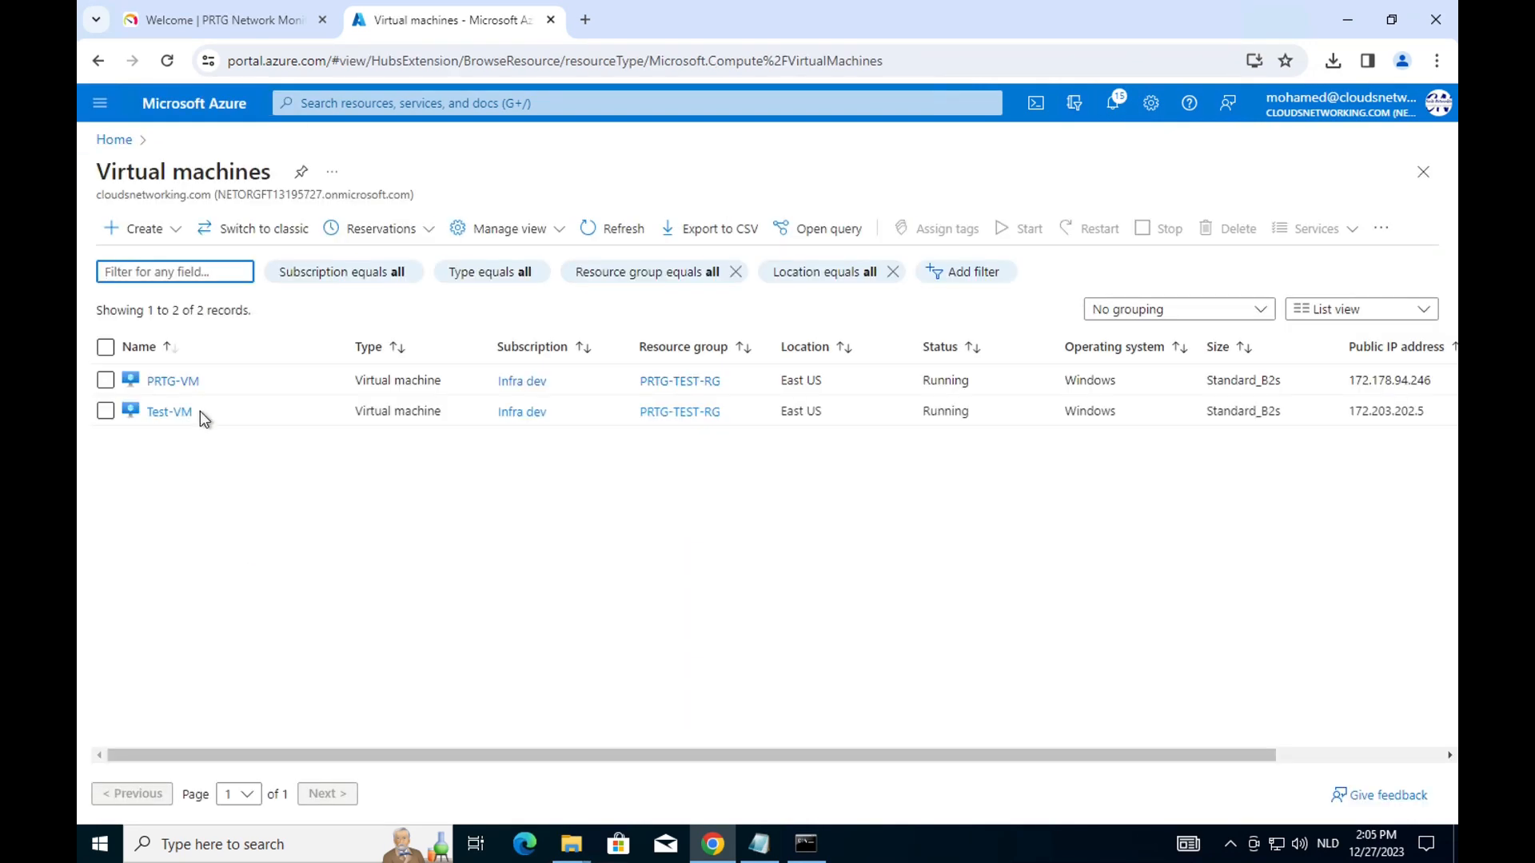
click(183, 382)
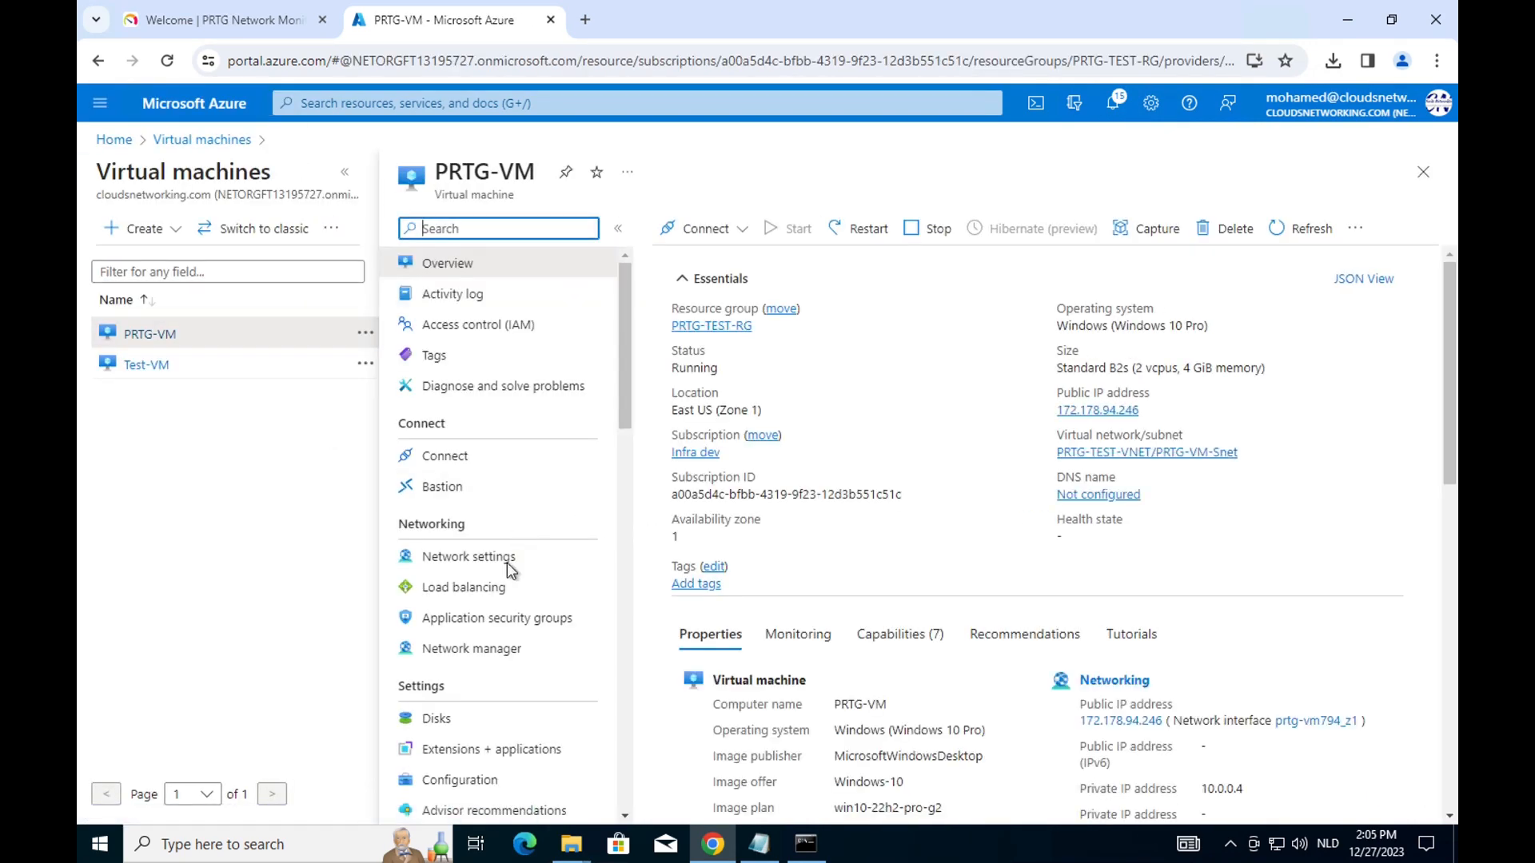
click(505, 567)
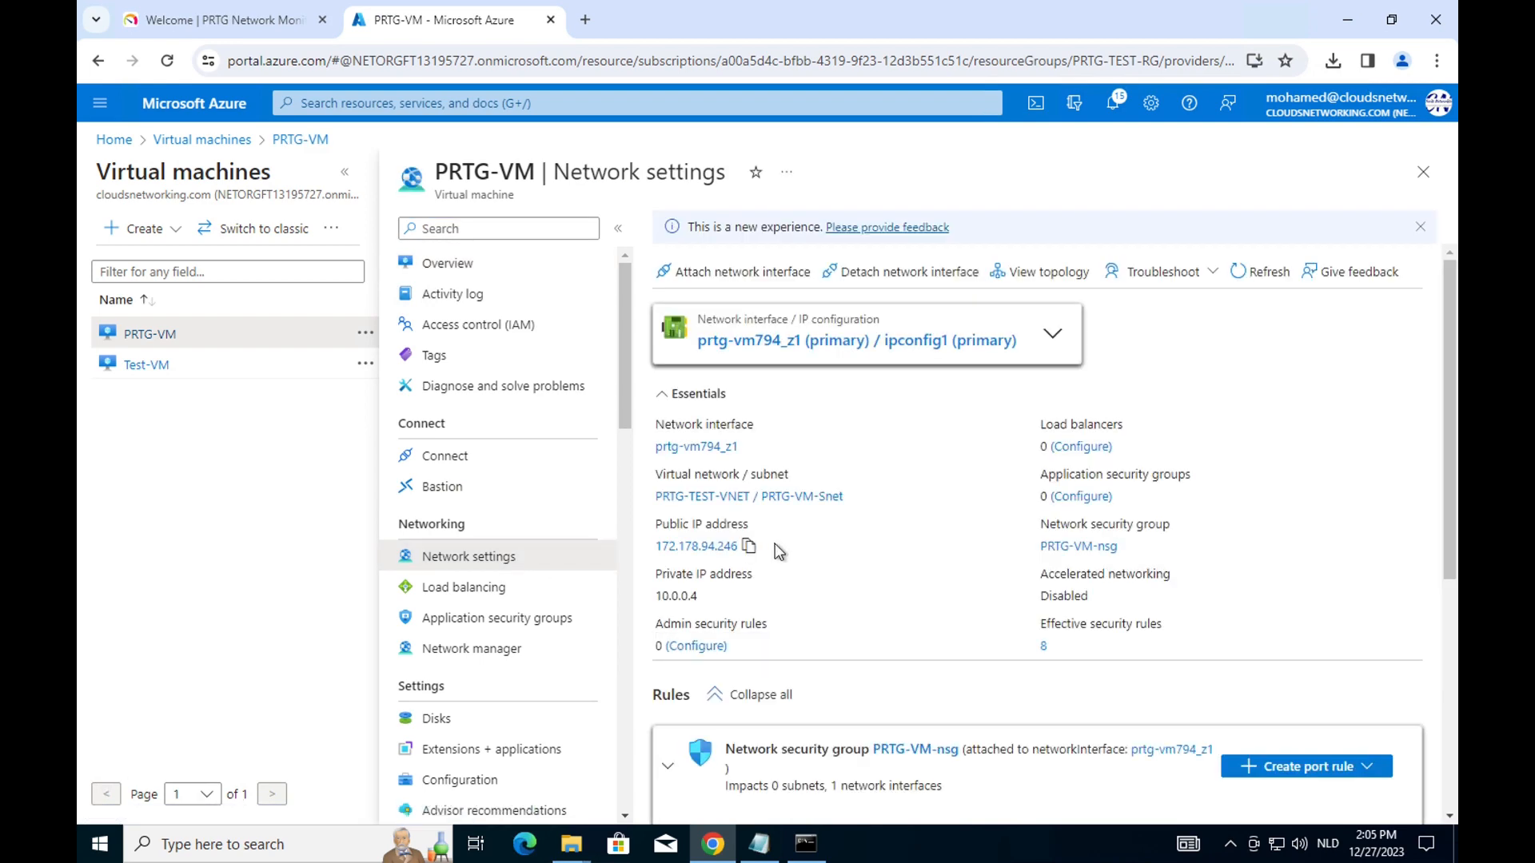
click(817, 344)
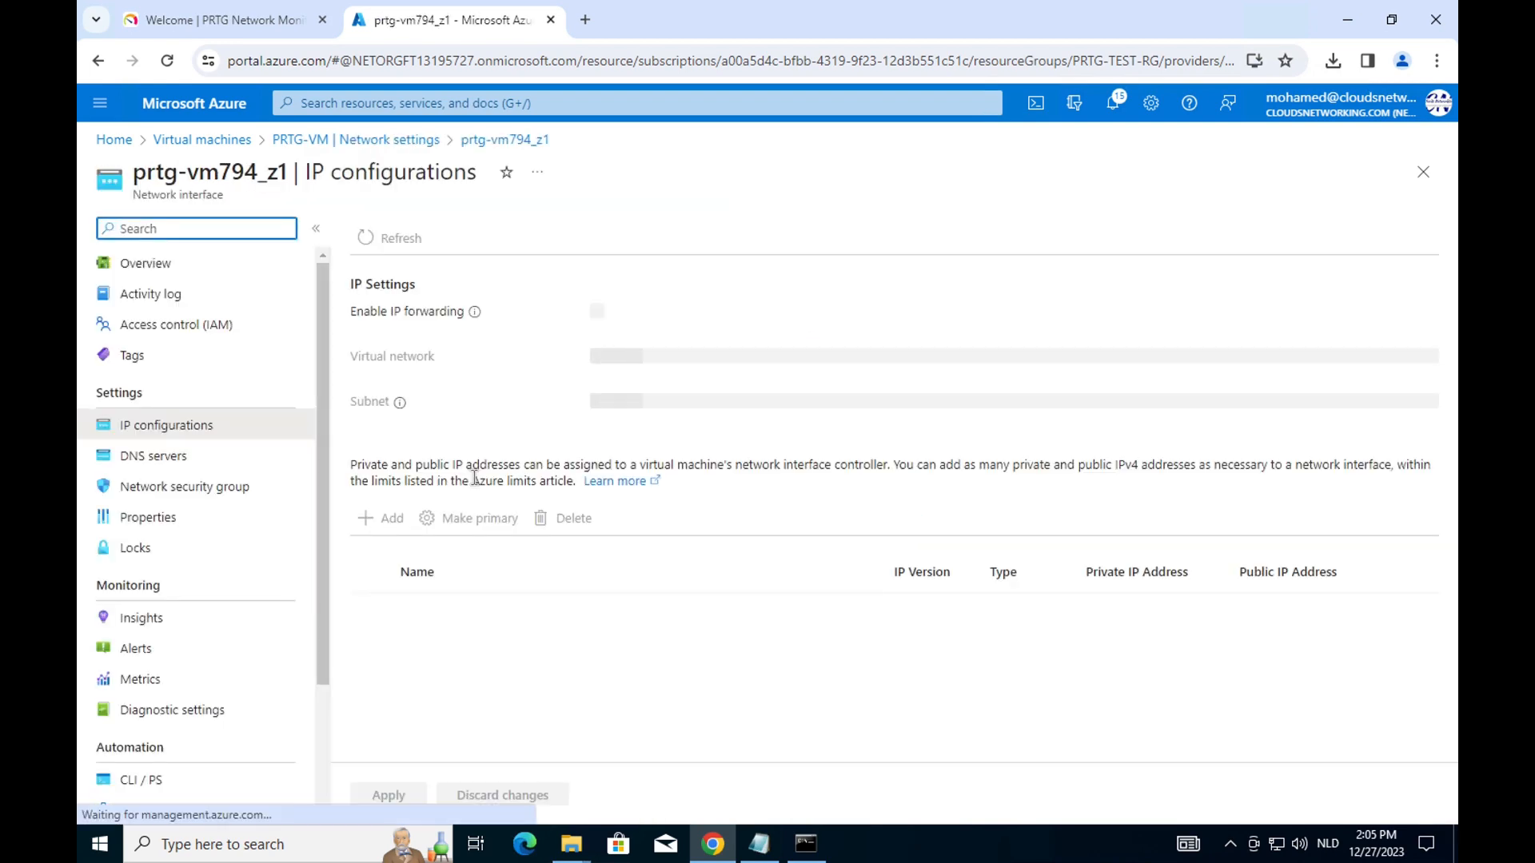
click(426, 673)
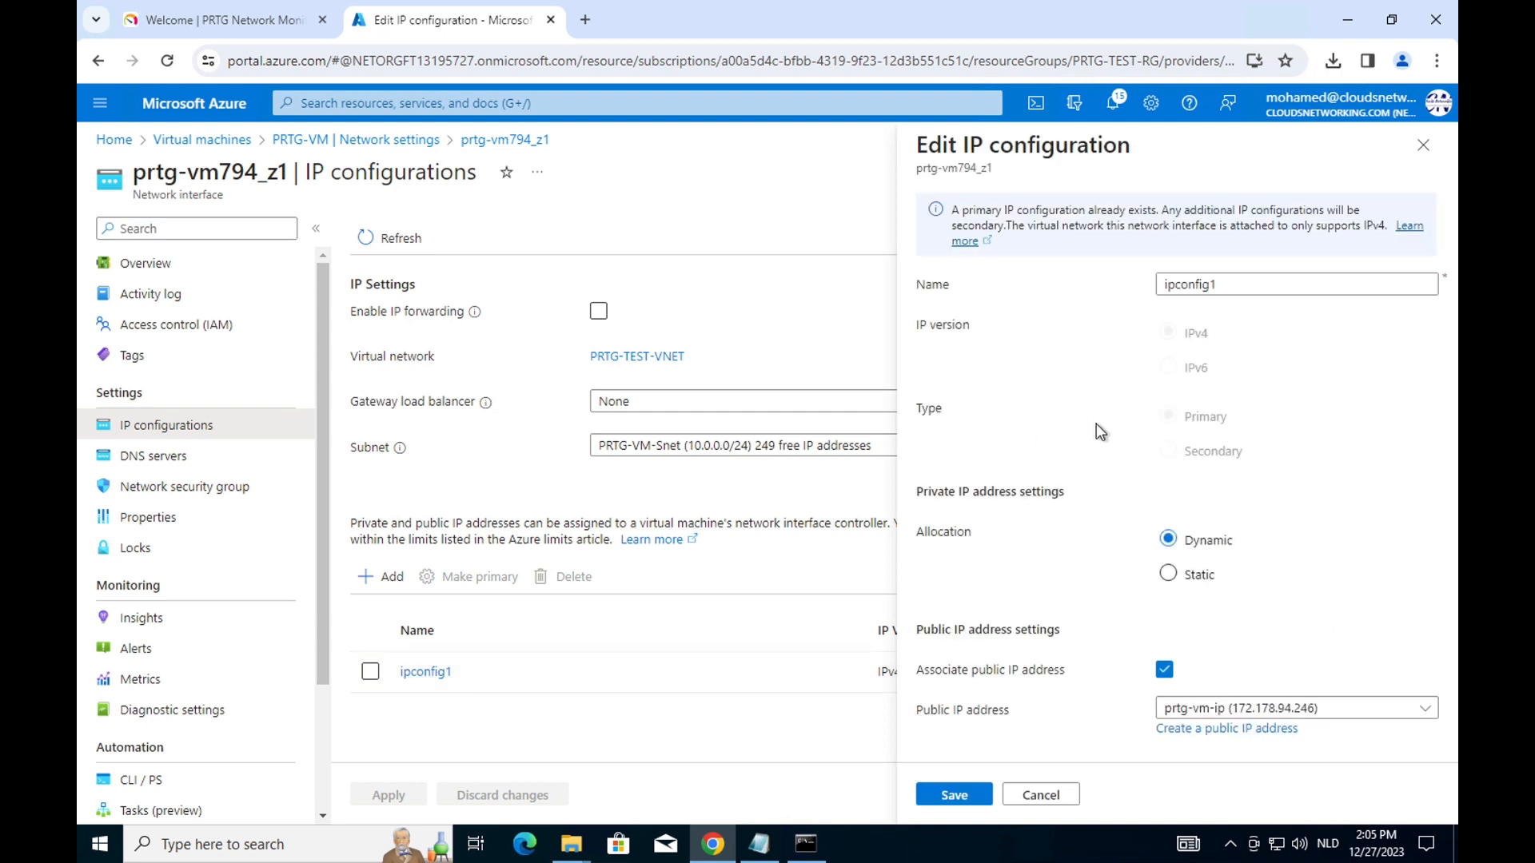
click(1163, 670)
click(953, 797)
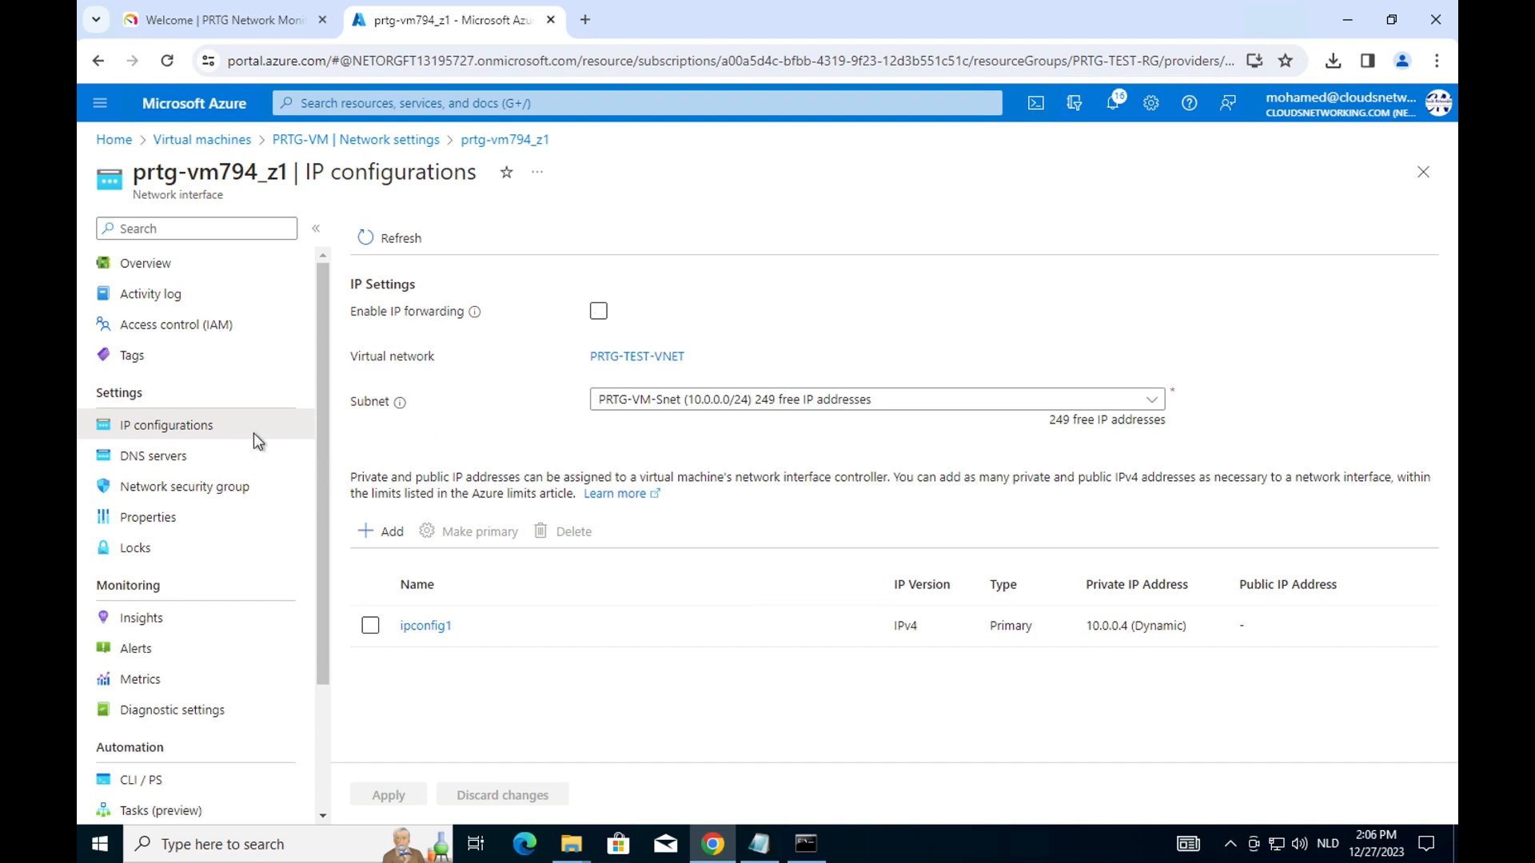
click(348, 141)
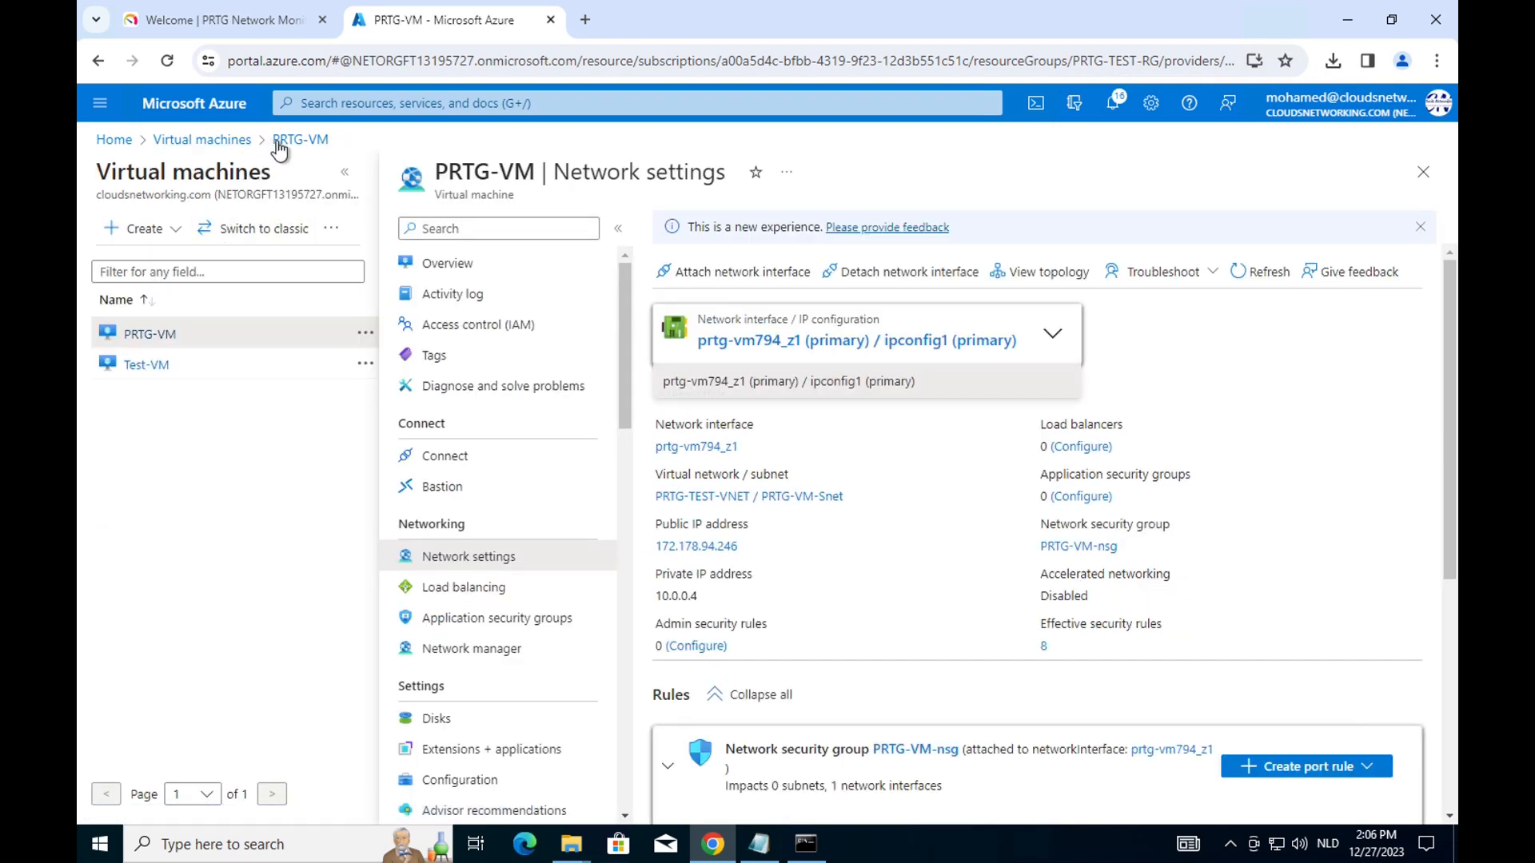
Navigate to the backend pools of PRTG-APP-GW in PRTG-TEST-RG.
click(214, 142)
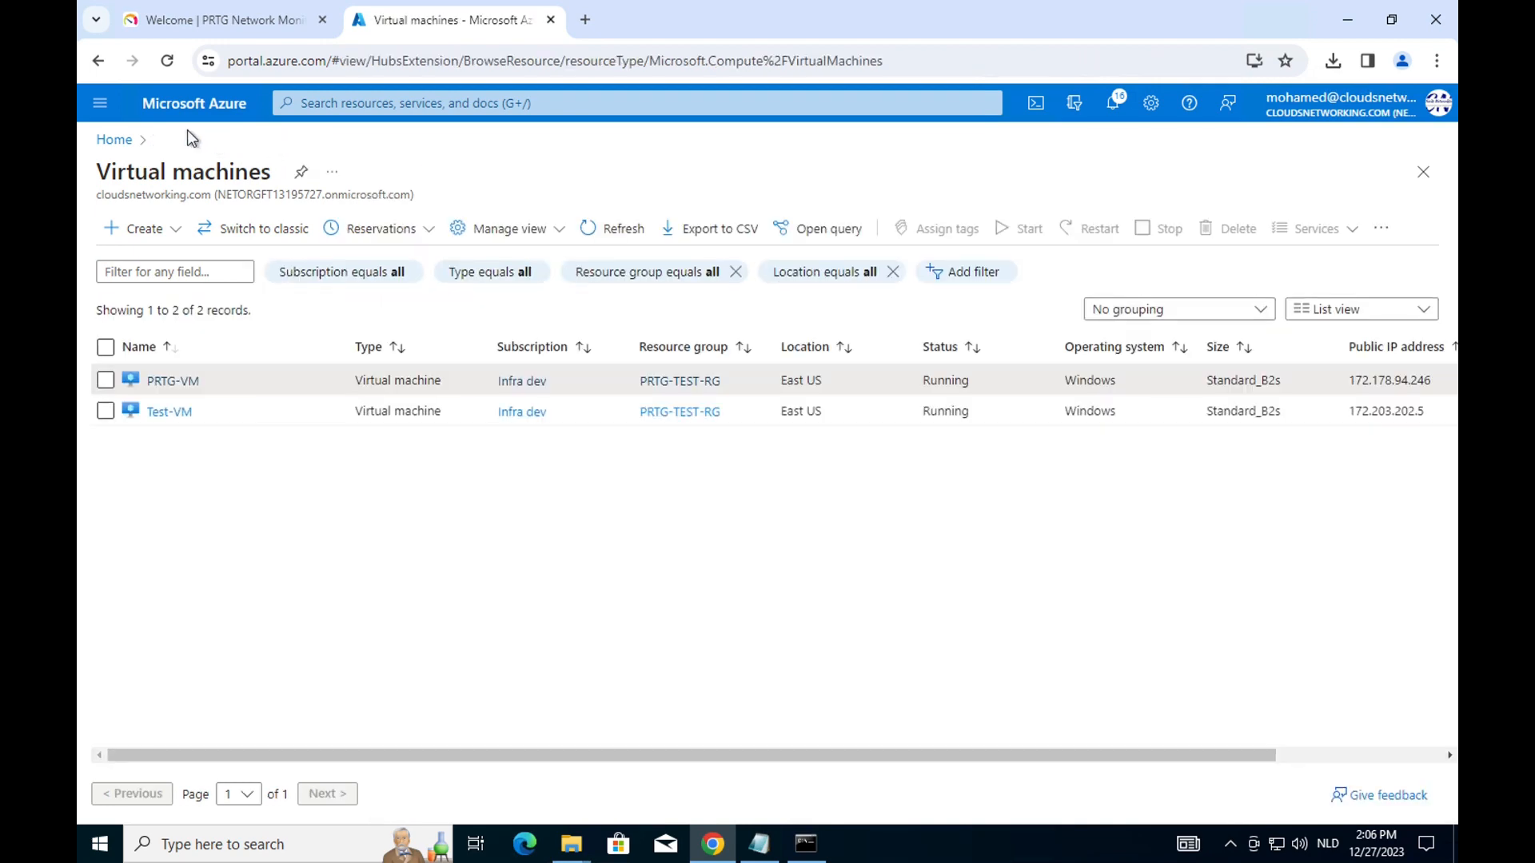
click(100, 103)
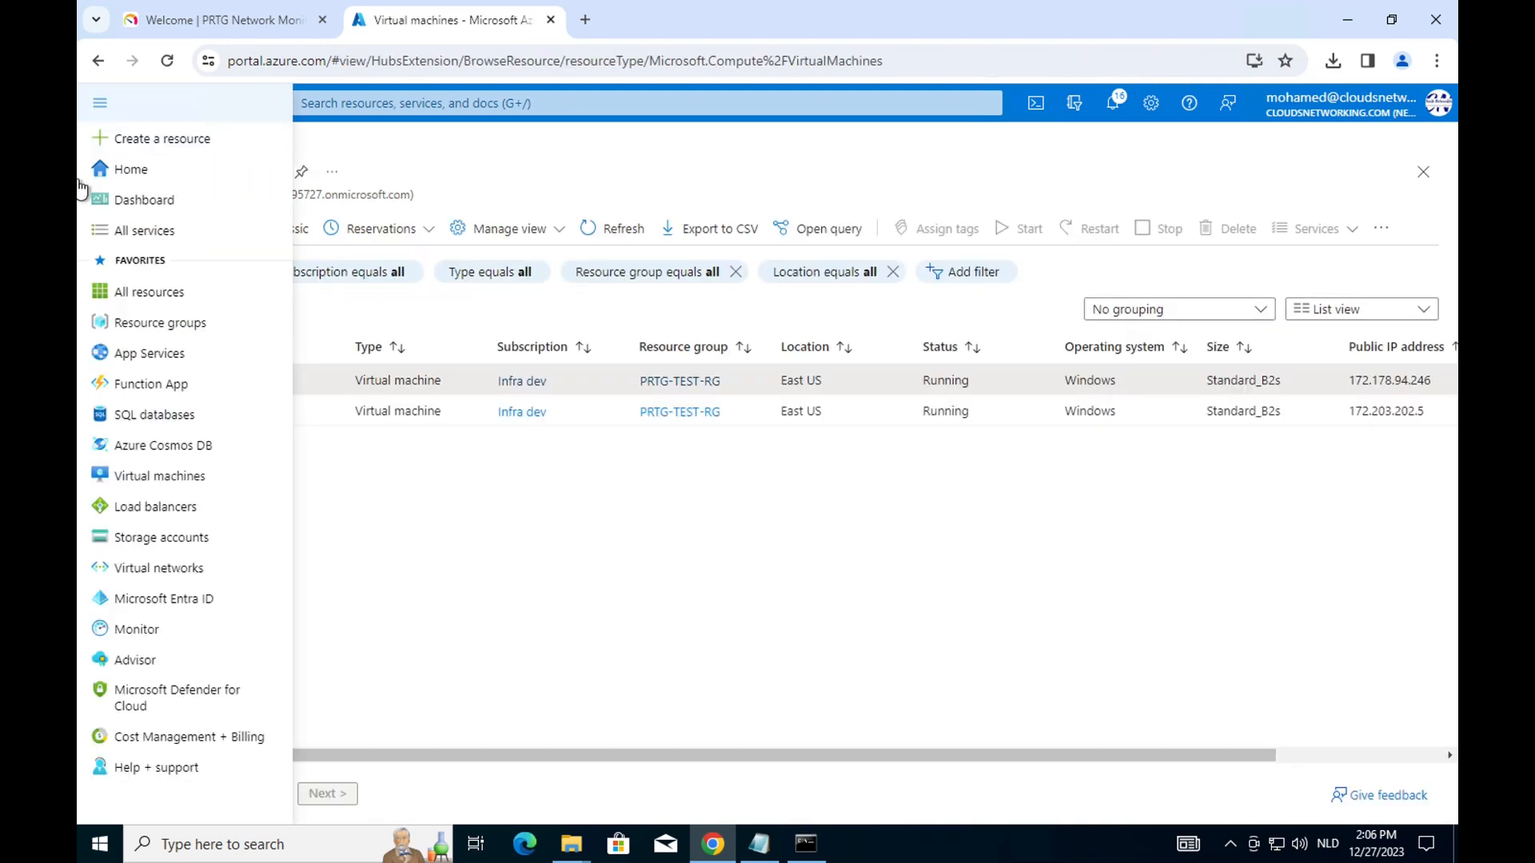
click(163, 333)
click(191, 469)
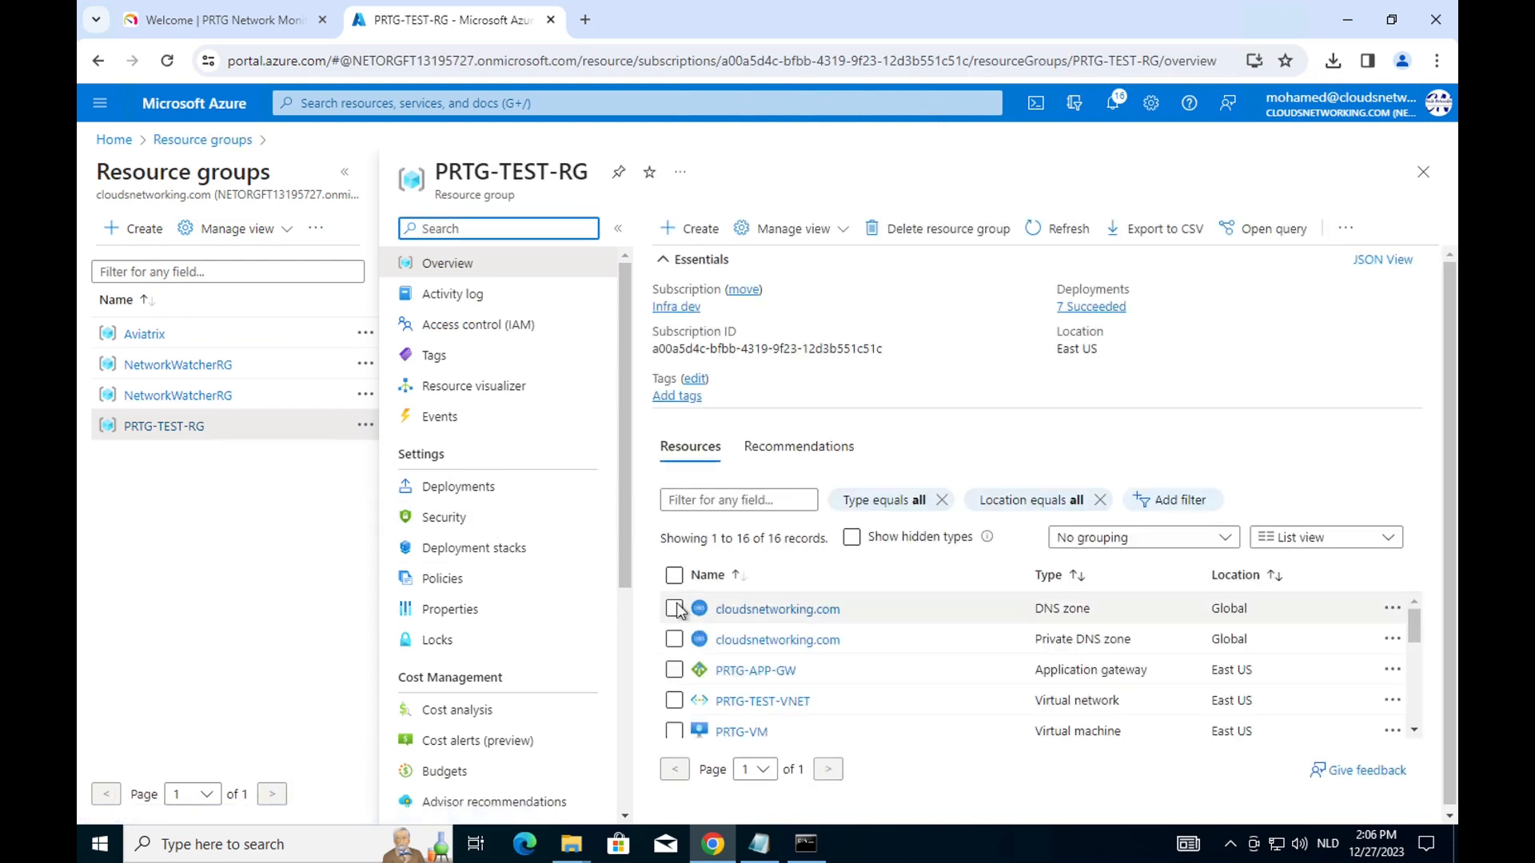
click(734, 670)
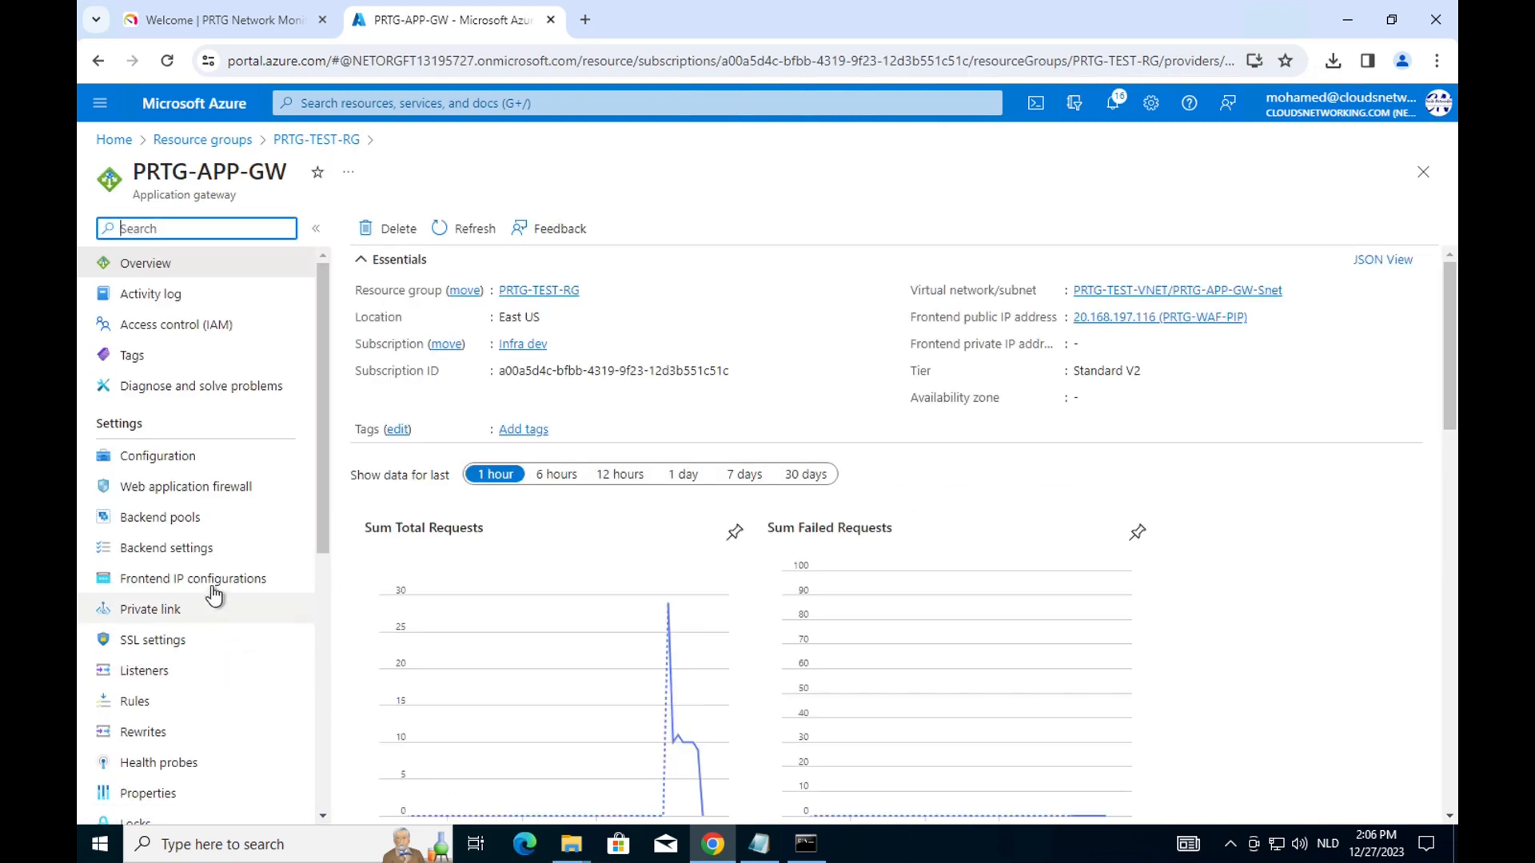
click(164, 518)
Replace the prtg.cloudsnetworking.com pool's target with 10.0.0.4 and save.
click(483, 341)
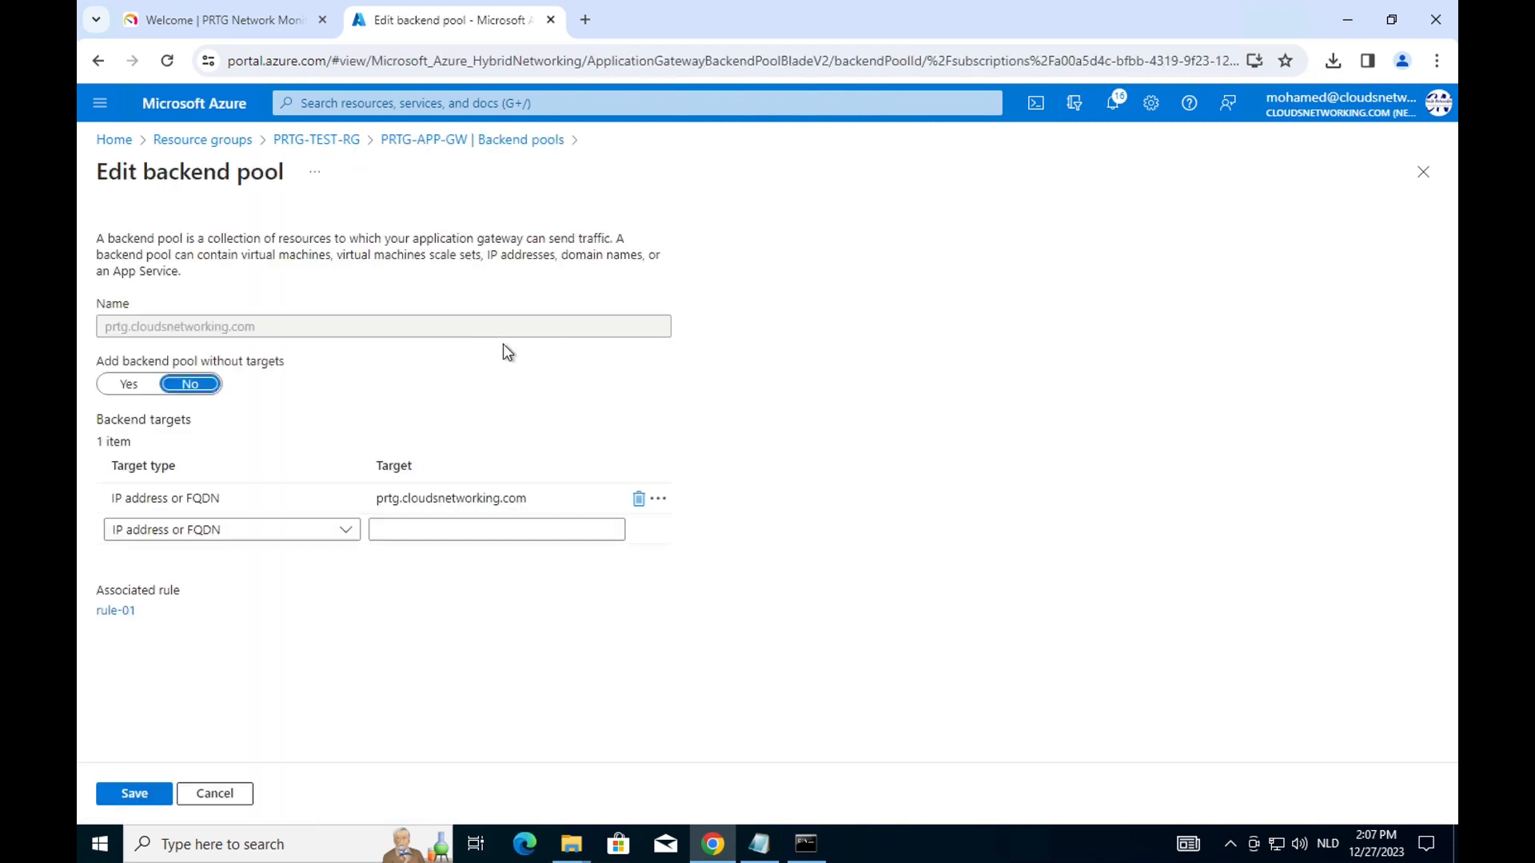
drag(529, 498, 373, 490)
key(BackSpace)
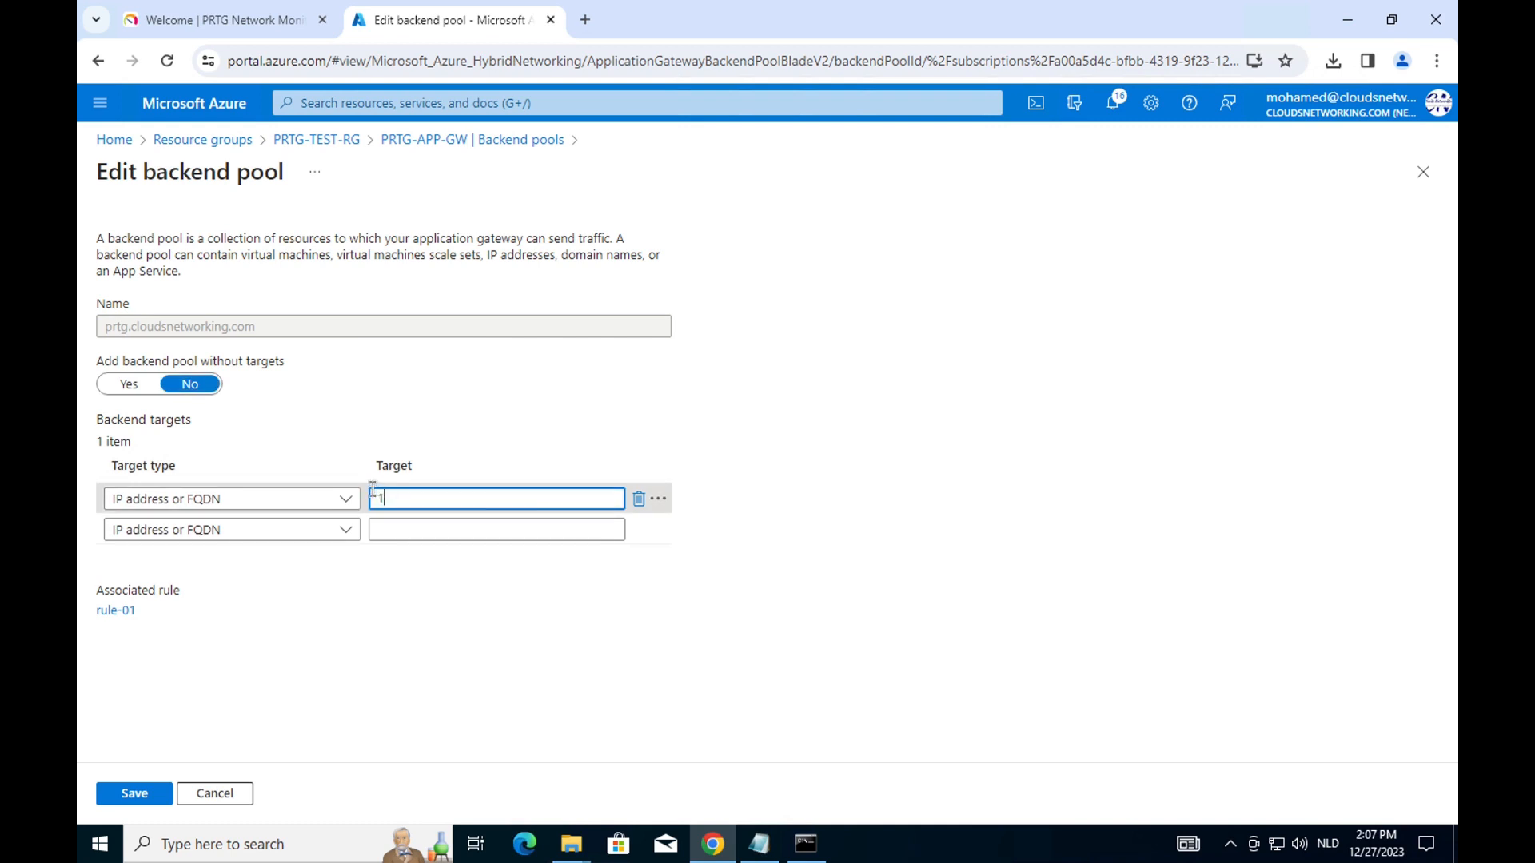
text(10.0.0.4)
click(134, 793)
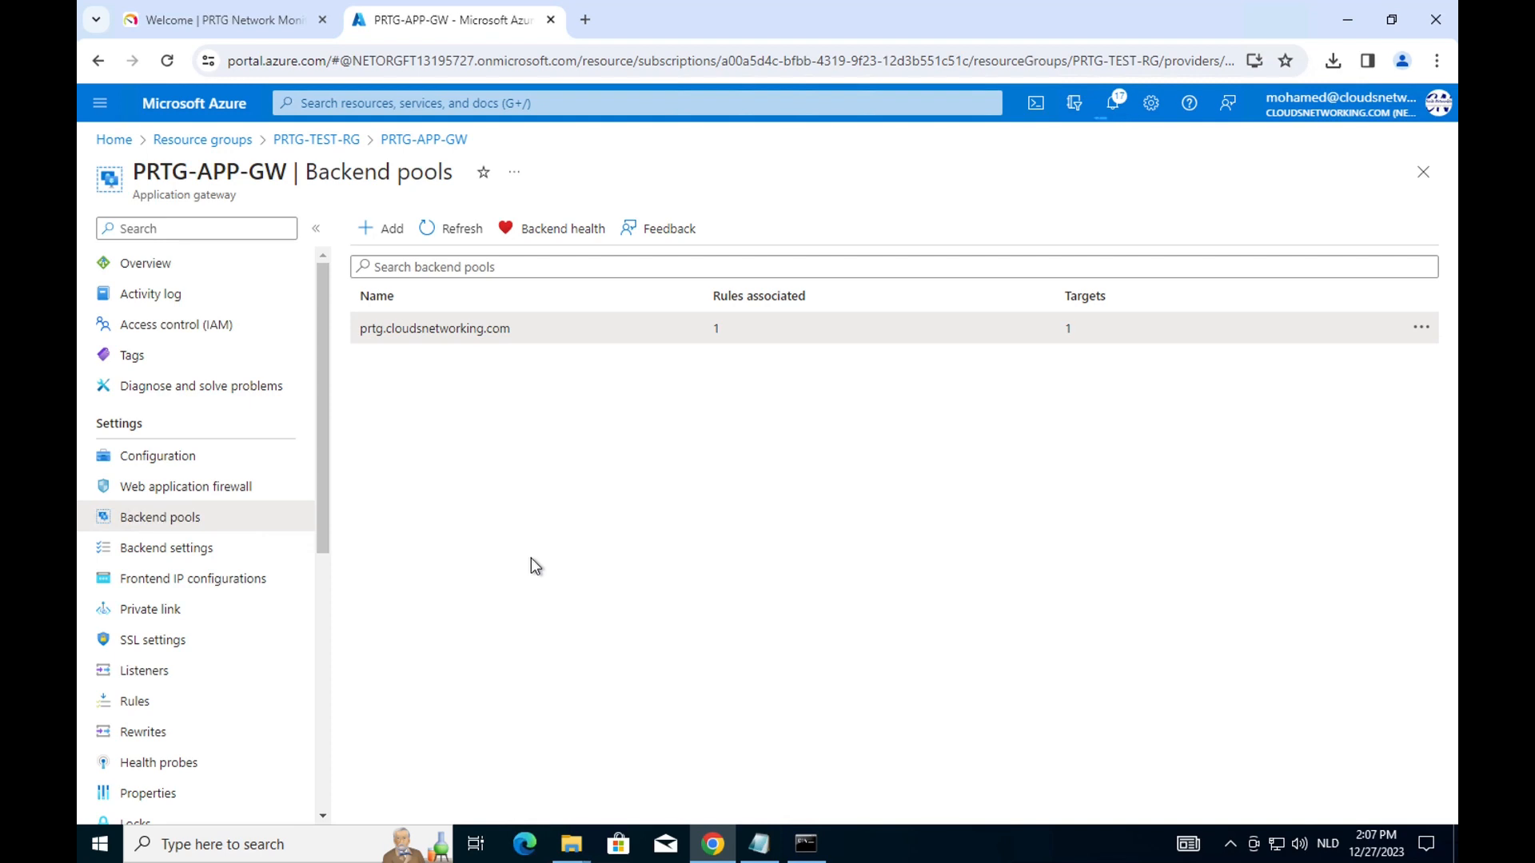
Review the prtg.cloudsnetworking.com backend setting and confirm the pool targets 10.0.0.4.
click(201, 548)
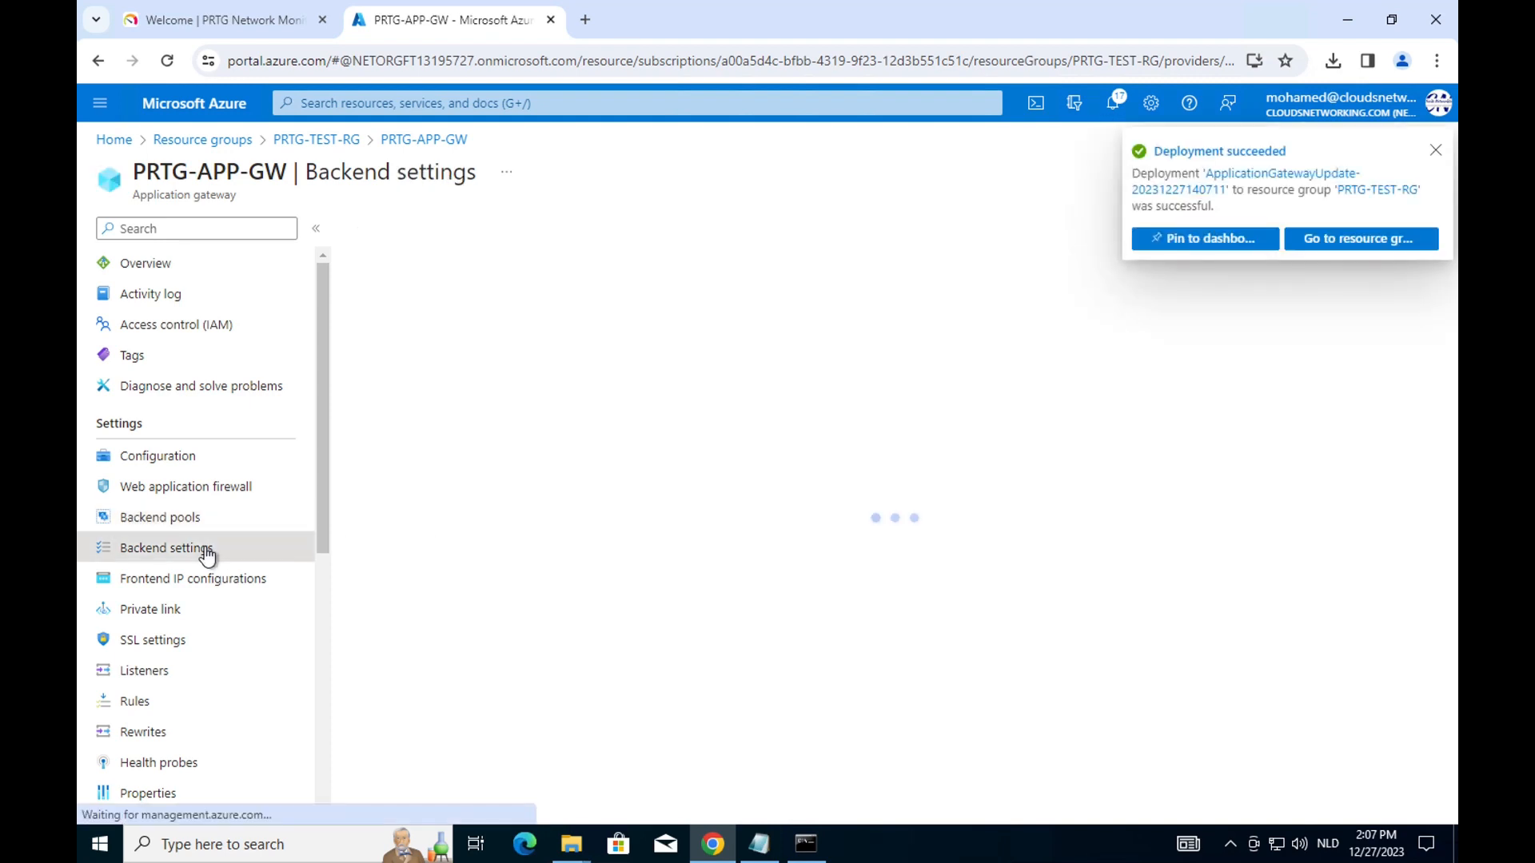
click(443, 331)
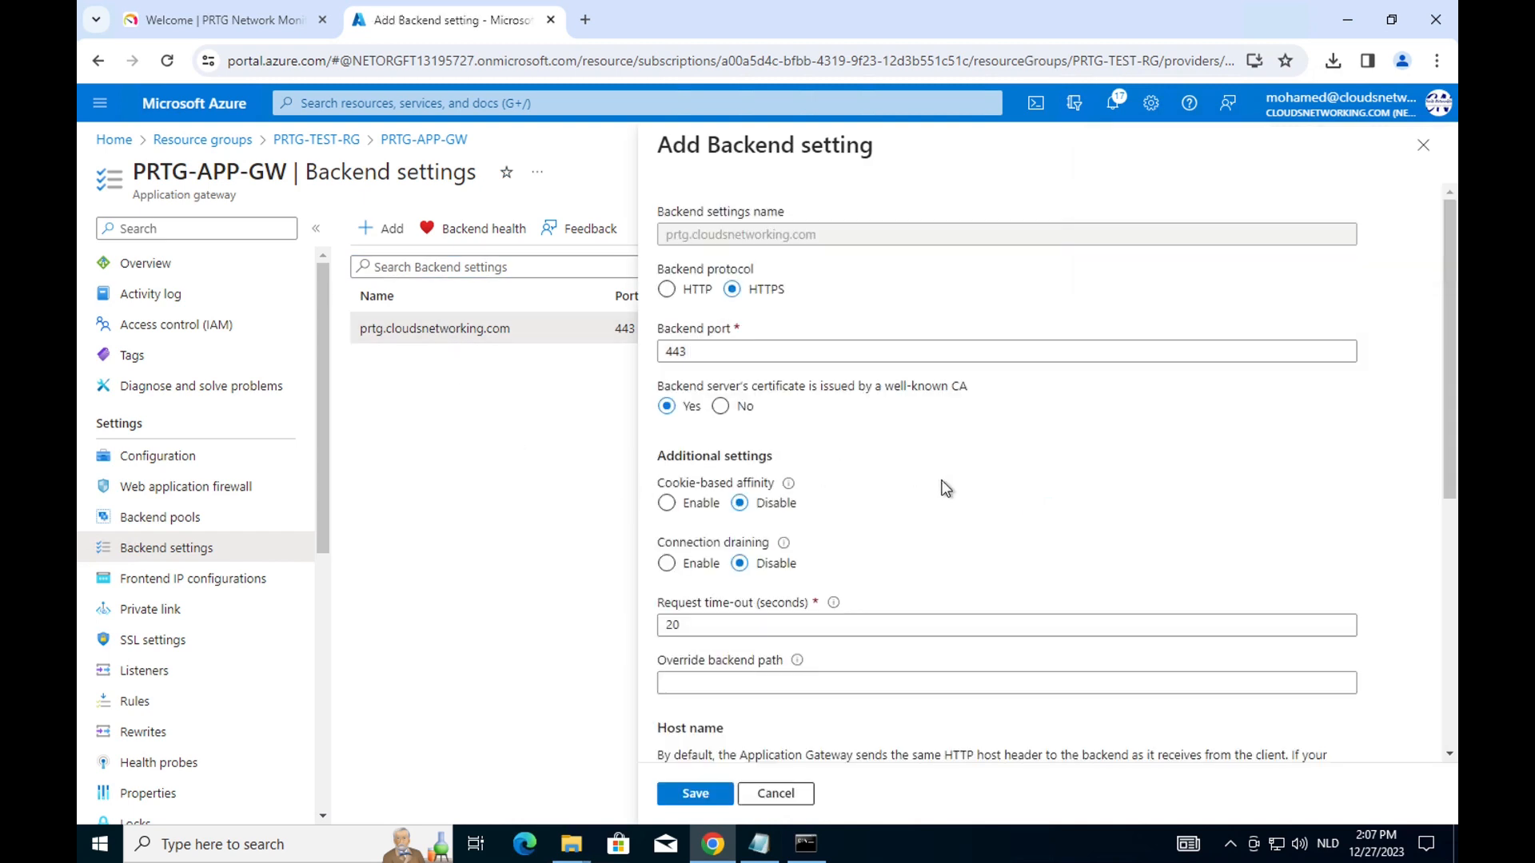
scroll(977, 503, down, 4)
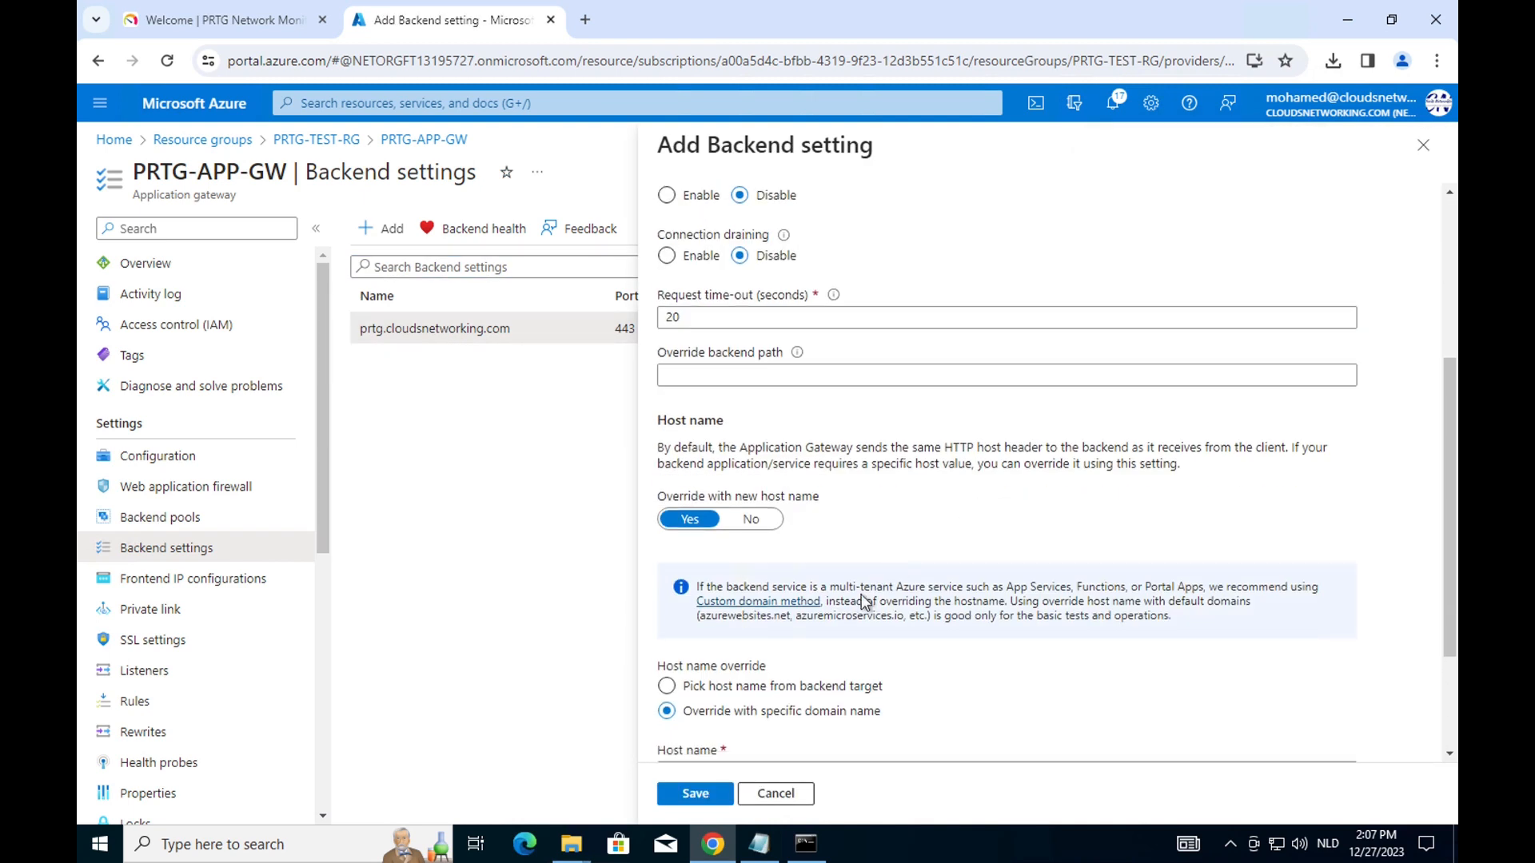
click(776, 794)
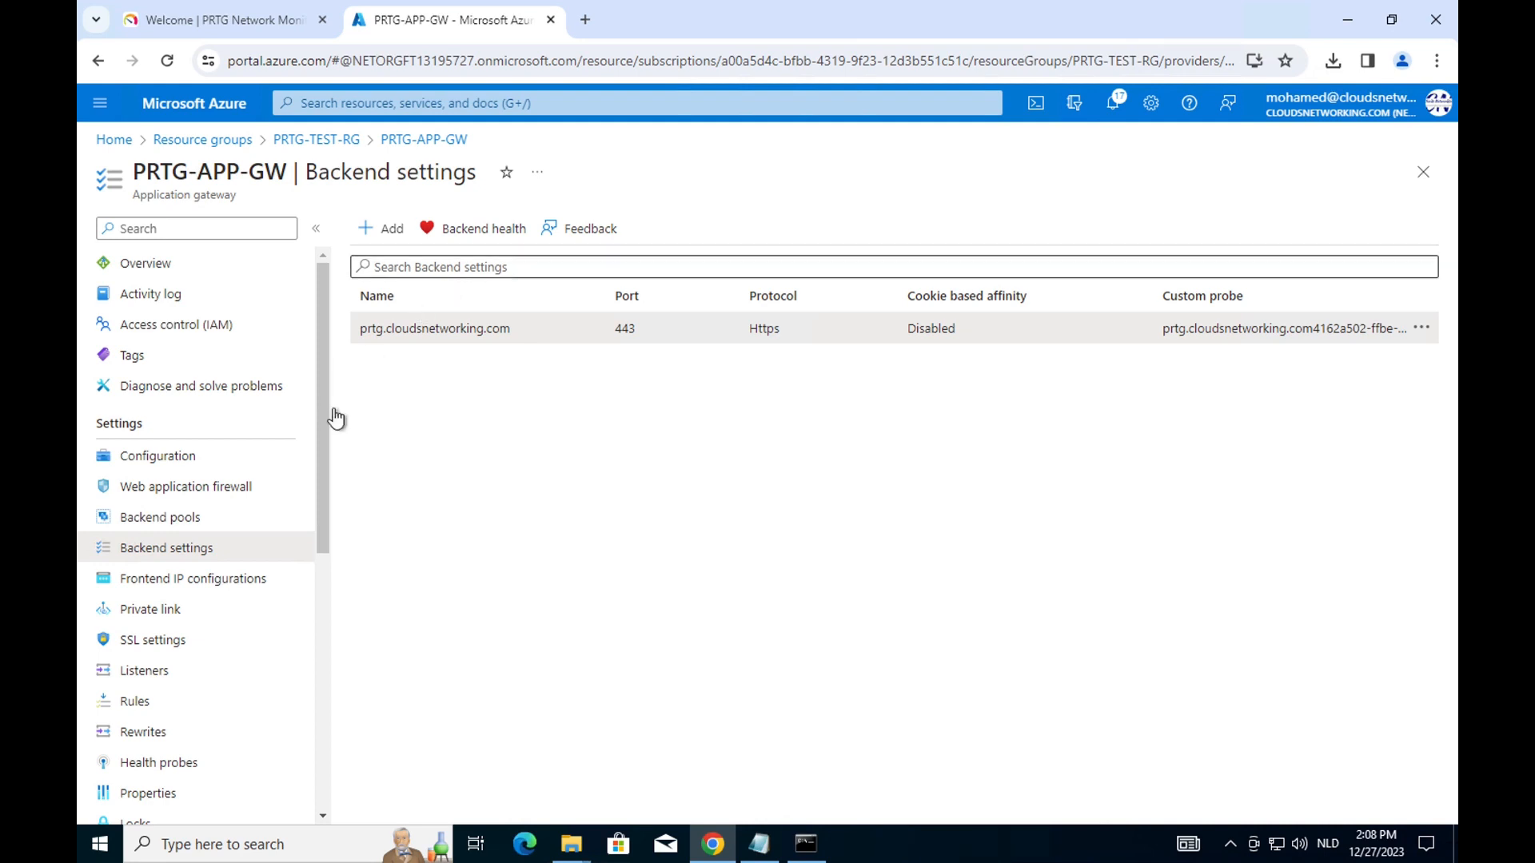
click(167, 519)
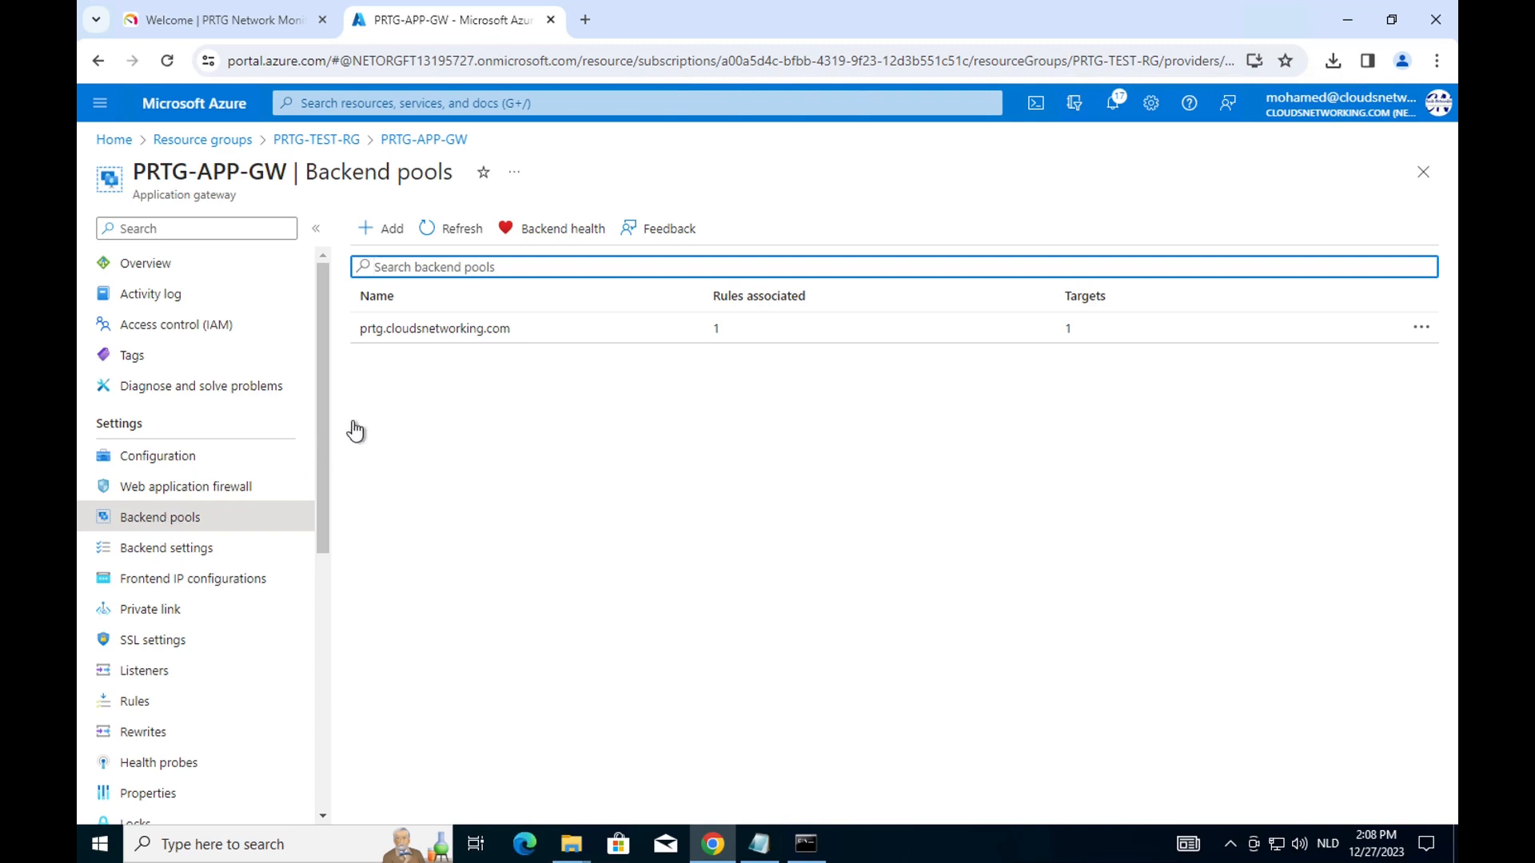
click(424, 329)
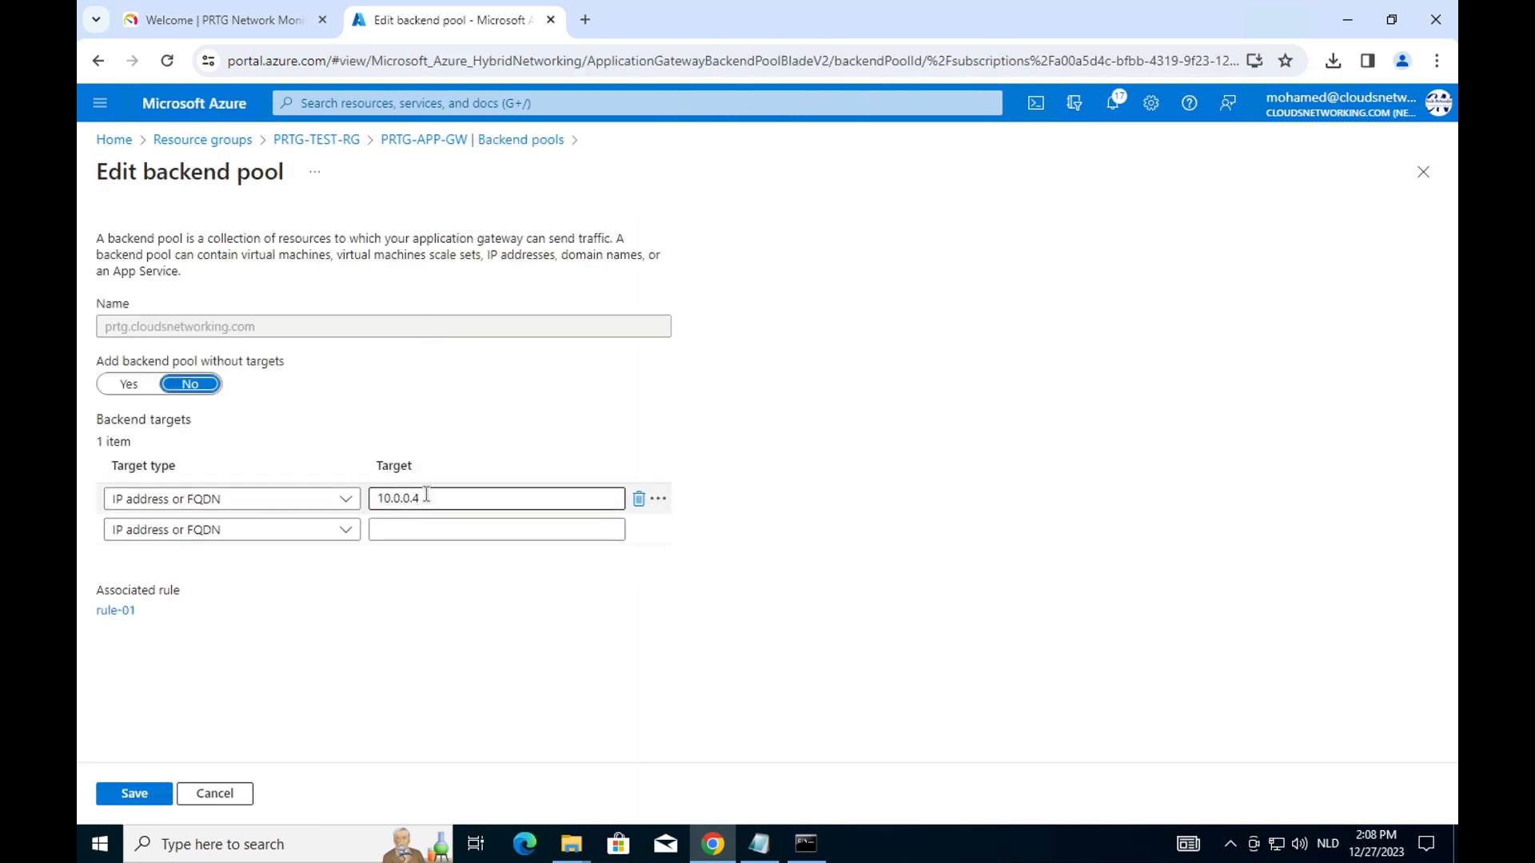
Recheck the backend setting's host name and probe, then view the Web application firewall settings.
click(326, 140)
click(732, 672)
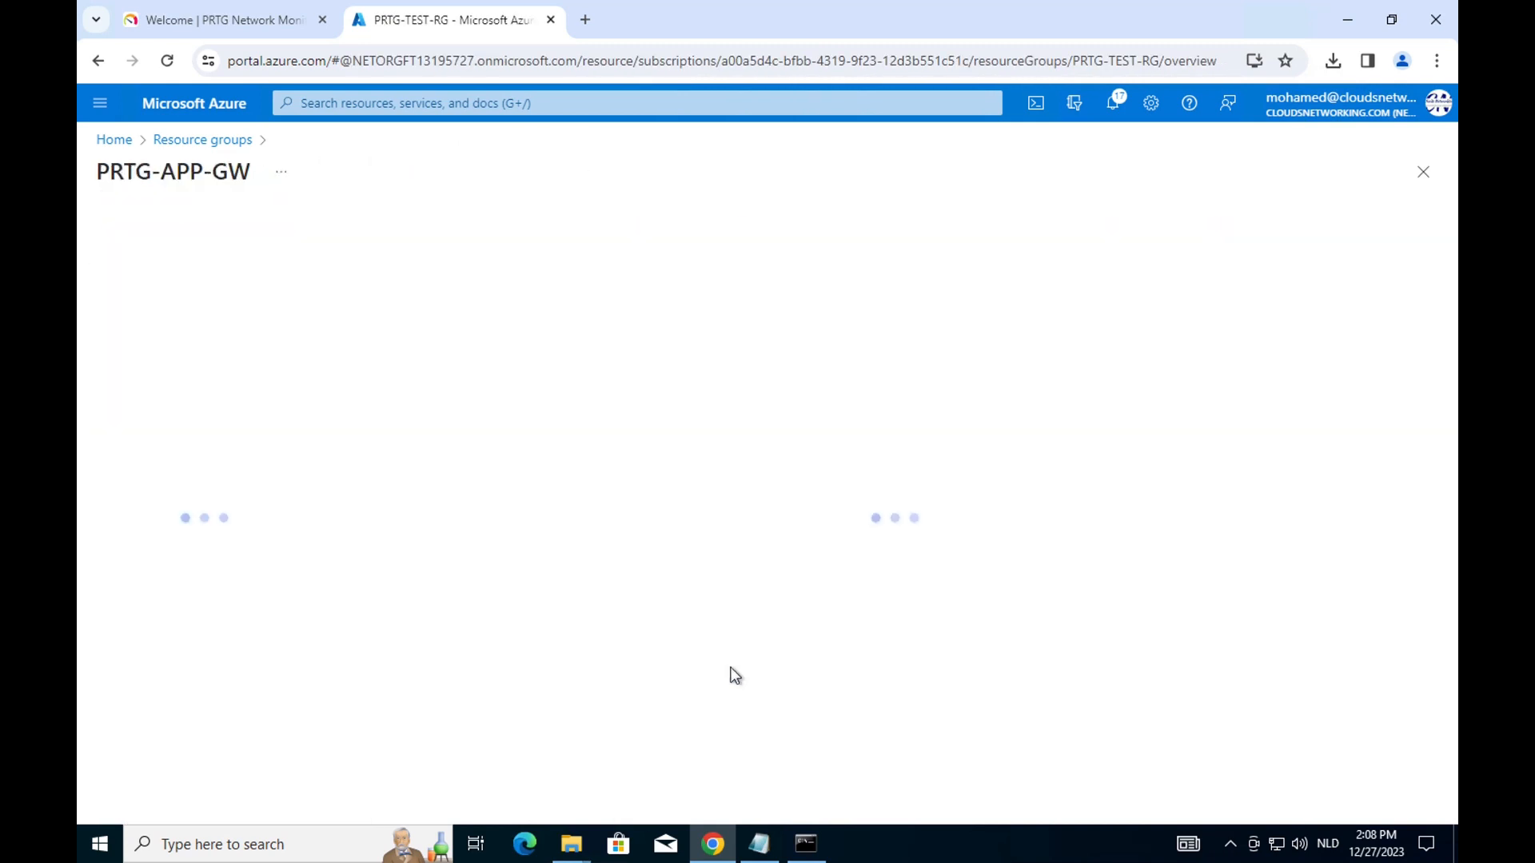
click(188, 551)
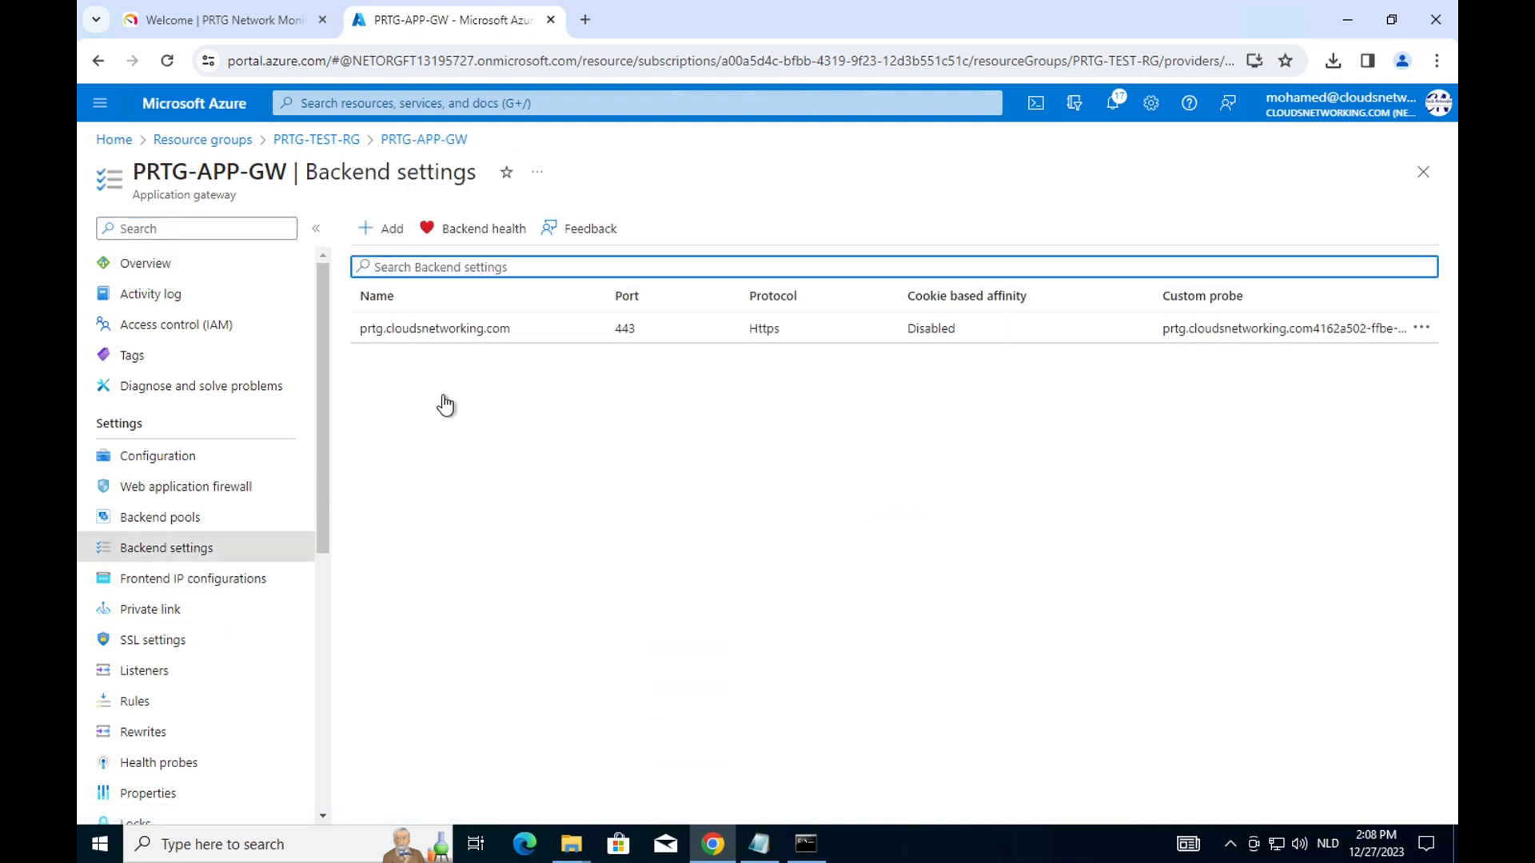
click(499, 330)
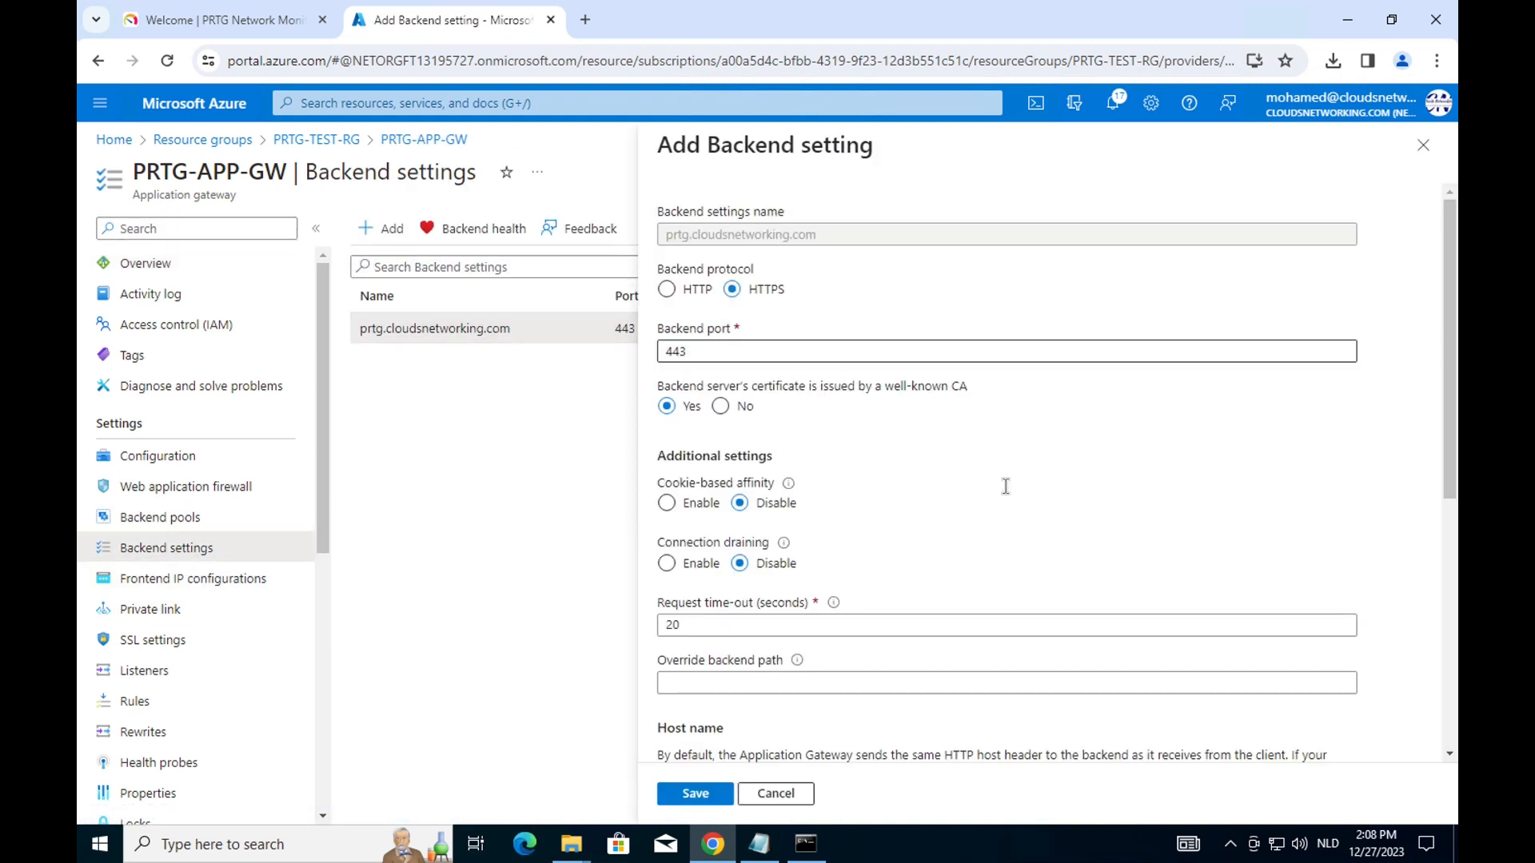
scroll(1010, 496, down, 4)
scroll(1010, 496, down, 3)
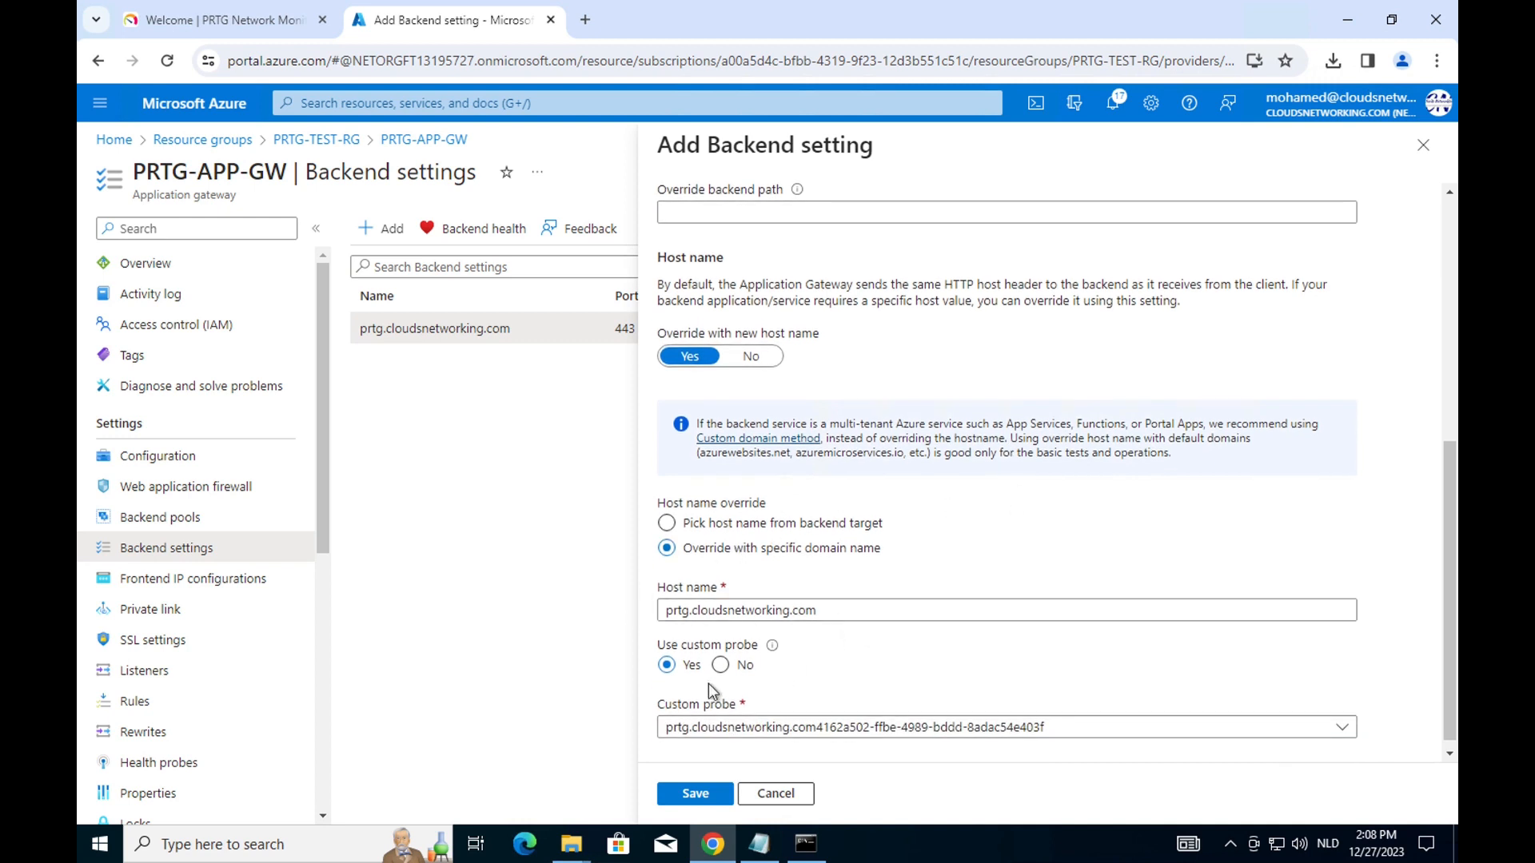
click(790, 794)
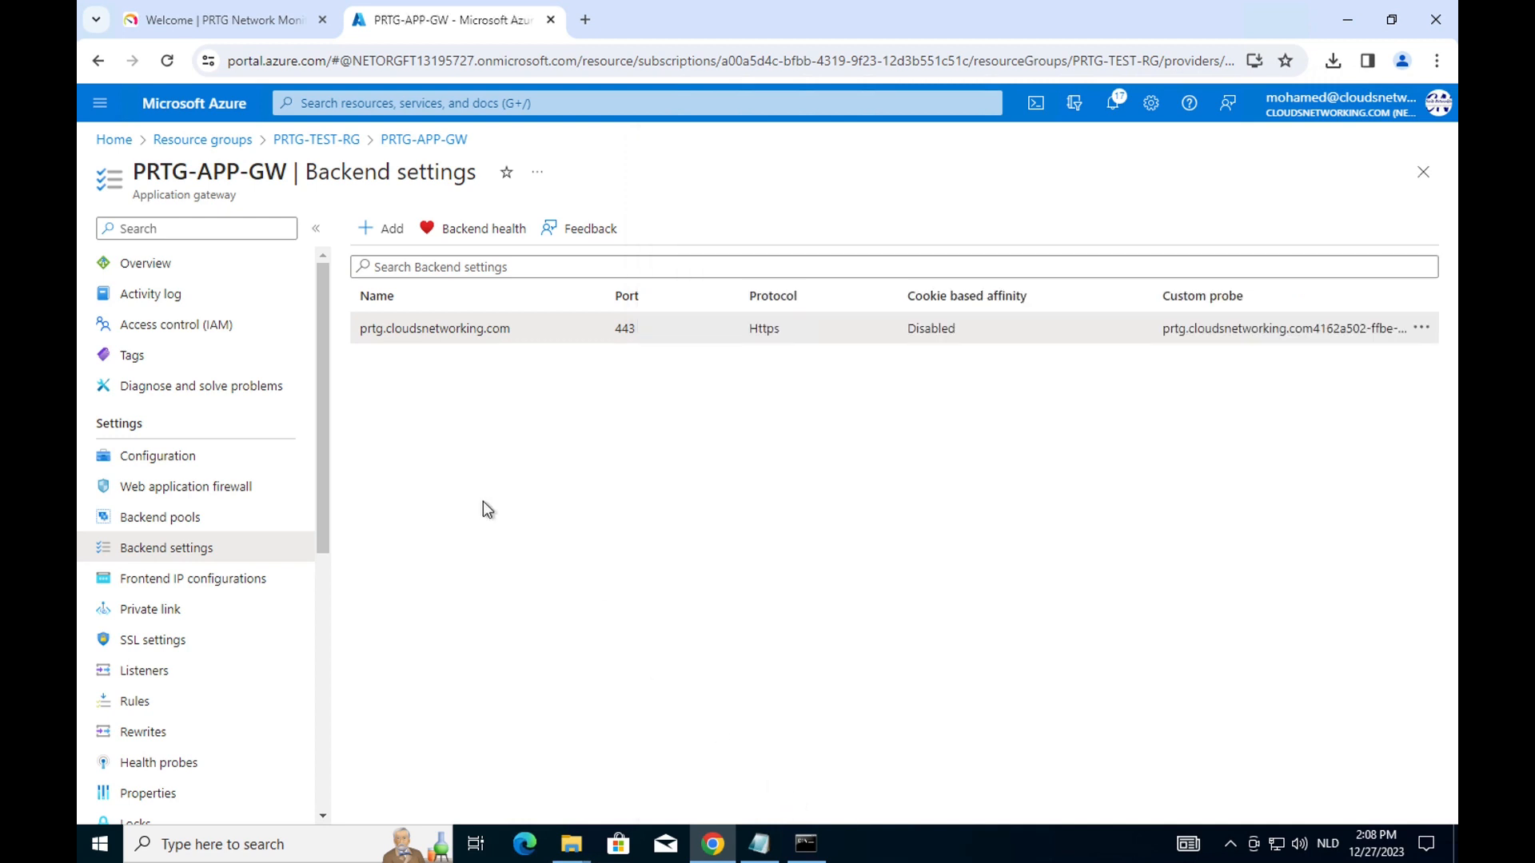
click(248, 486)
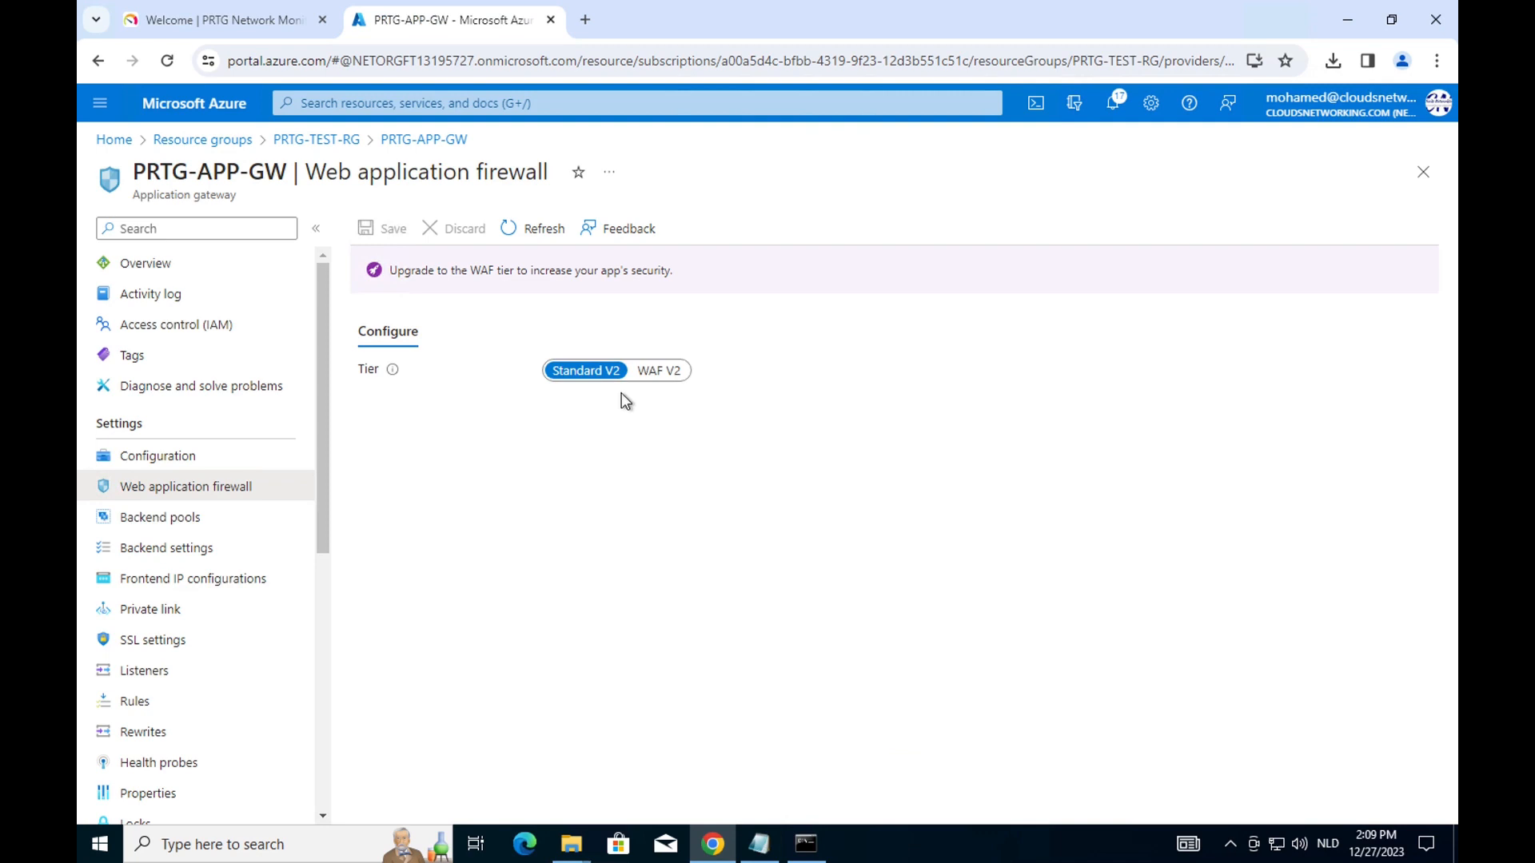
Set PRTG-APP-GW's tier to WAF V2 with new policy PRTG-WAF and save.
click(676, 369)
click(373, 401)
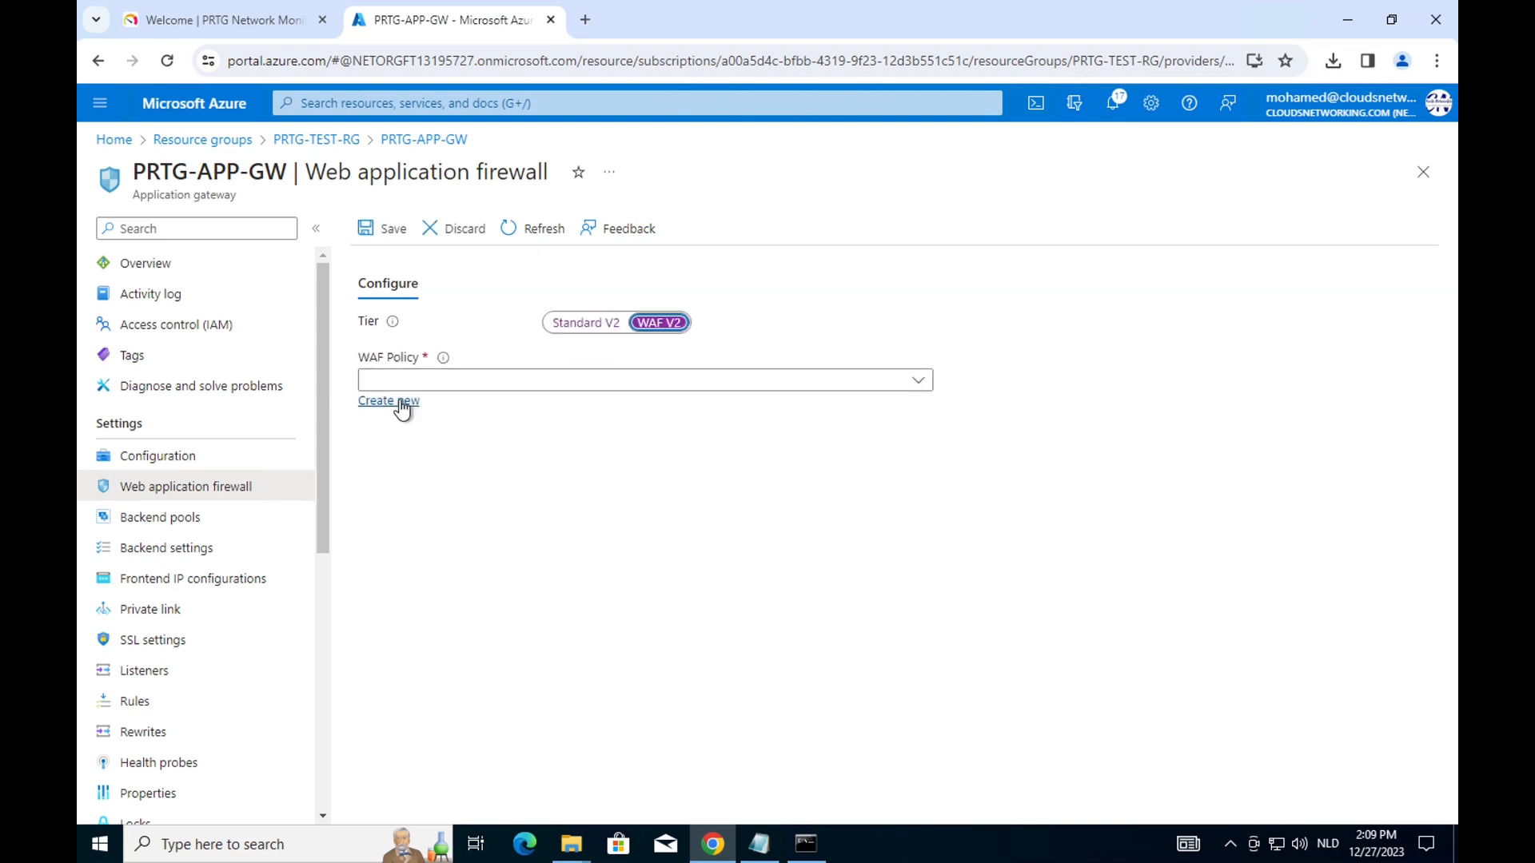
click(787, 799)
click(918, 381)
click(389, 497)
click(389, 400)
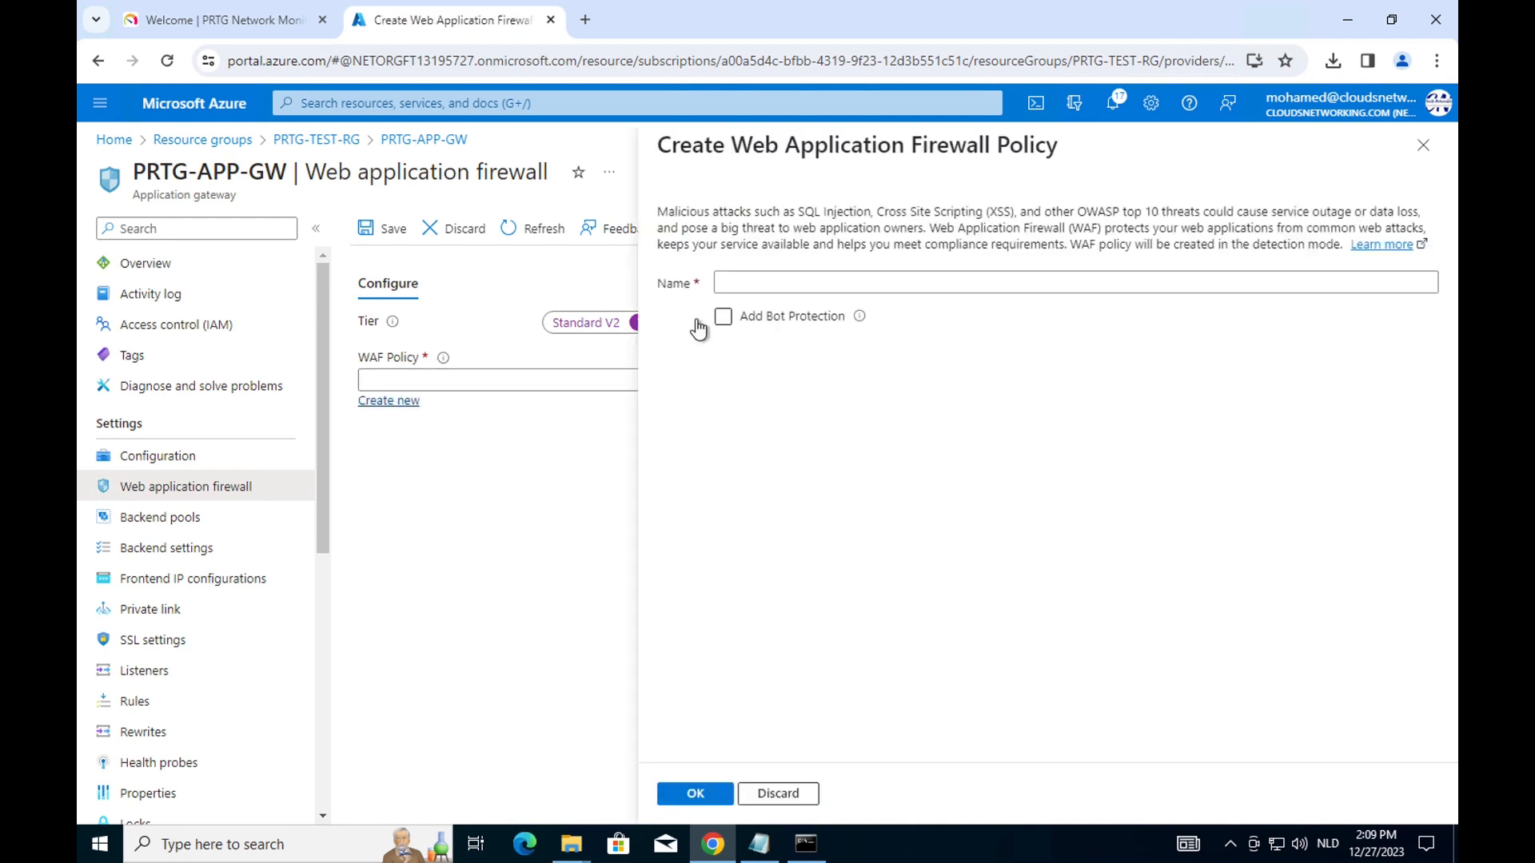
click(756, 288)
text(PRTG-WAF)
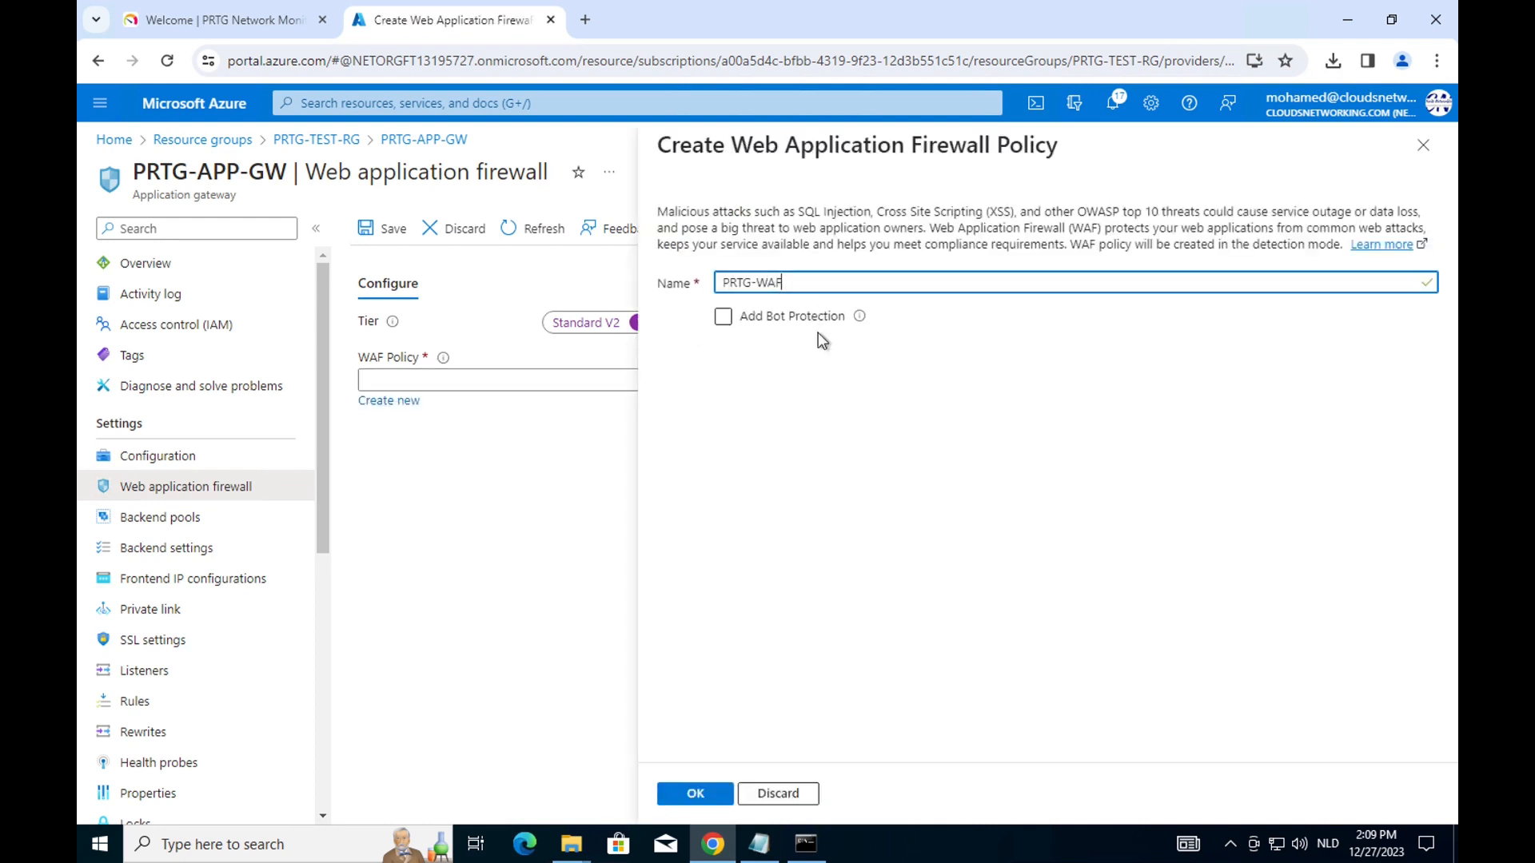
click(695, 793)
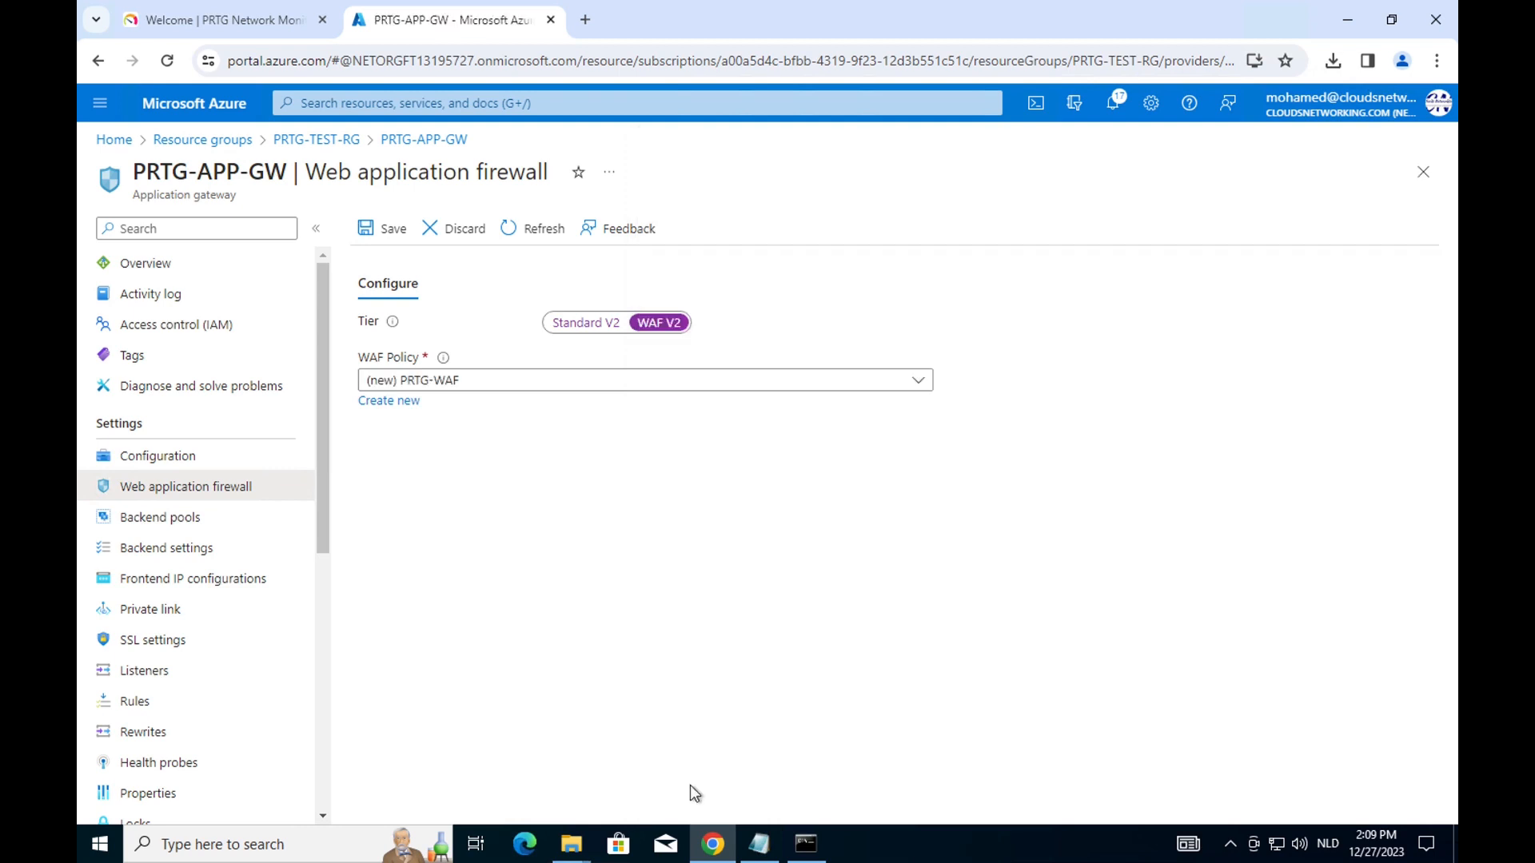
click(374, 227)
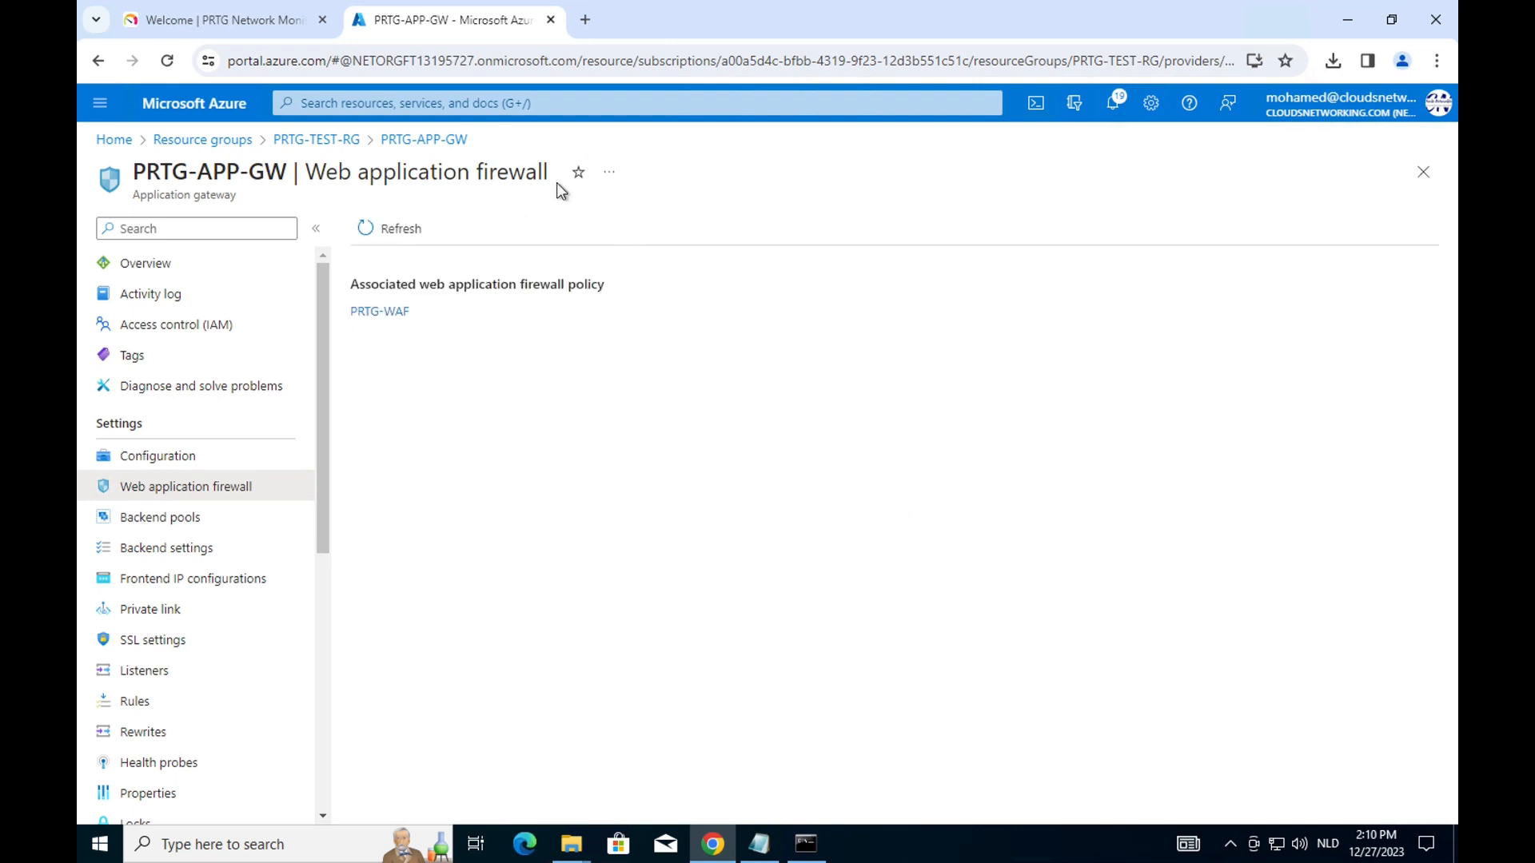
Review the gateway's configuration, firewall, backend pools, backend settings and frontend IP configurations.
click(160, 456)
click(201, 496)
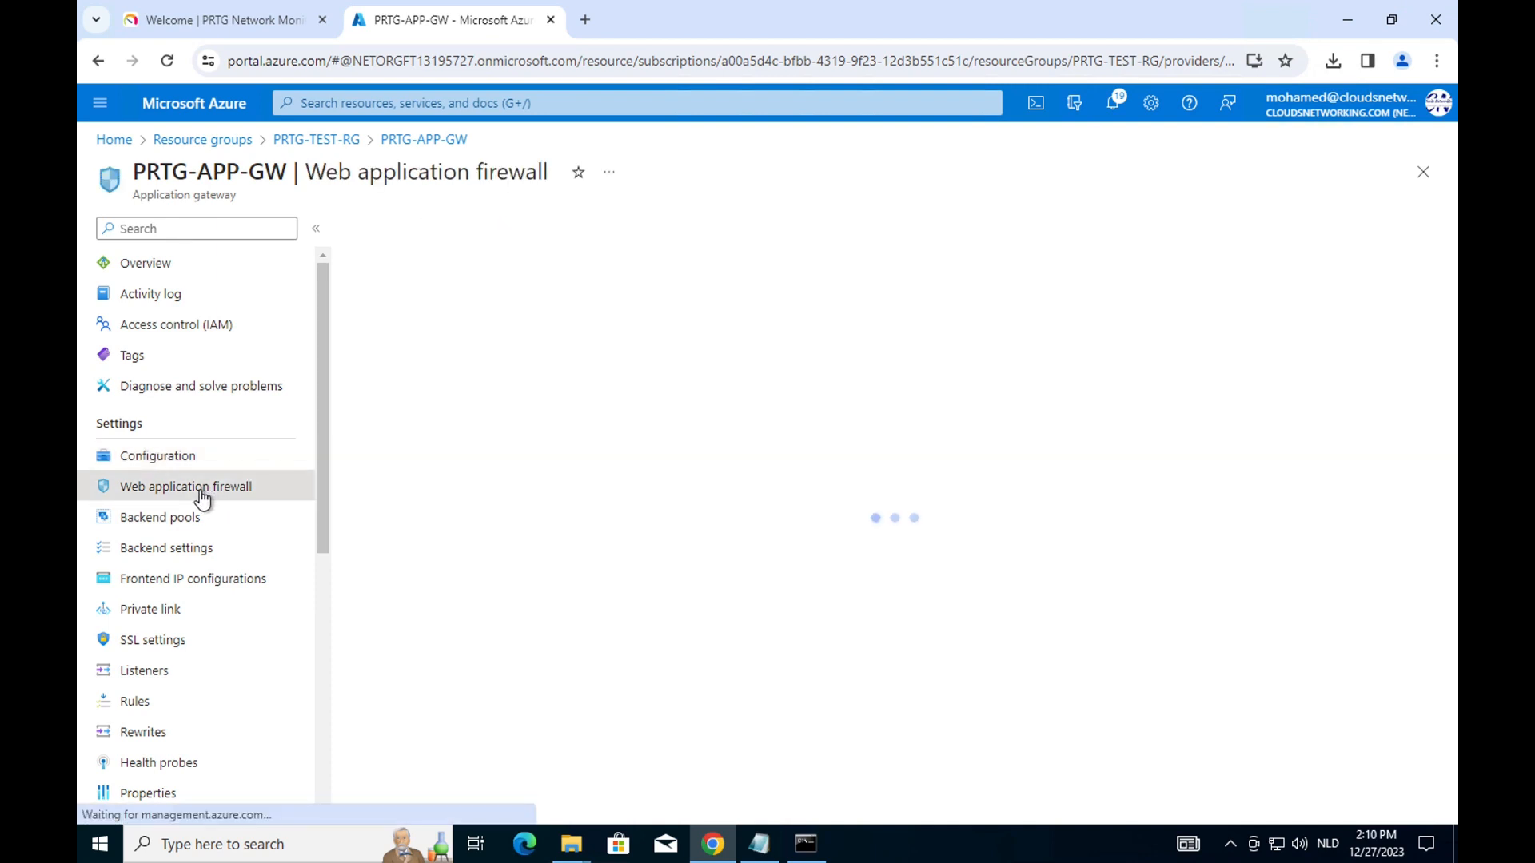
click(182, 519)
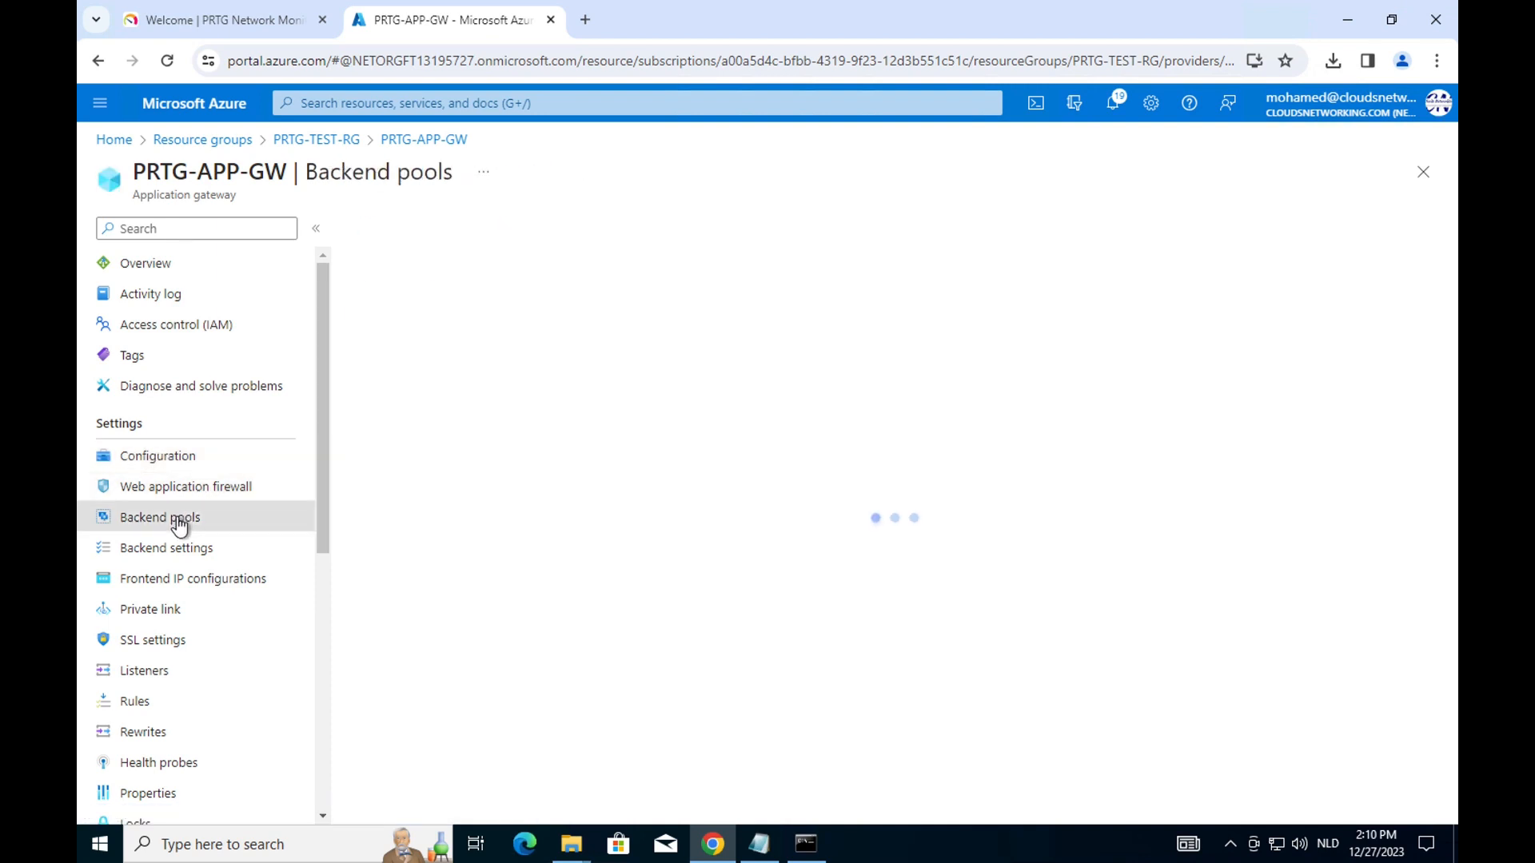
click(189, 550)
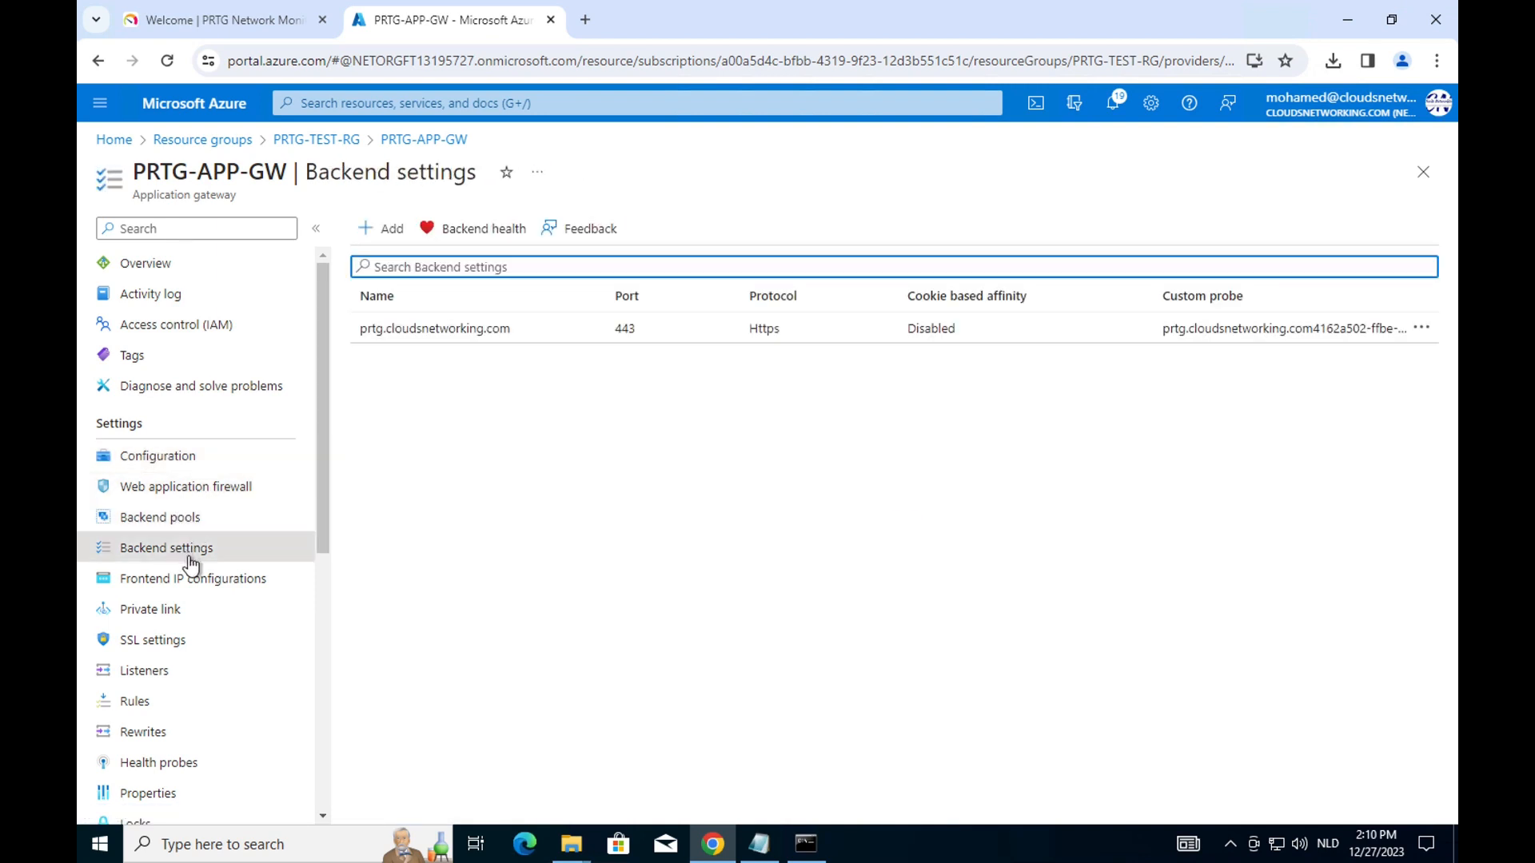
click(180, 586)
scroll(254, 634, down, 3)
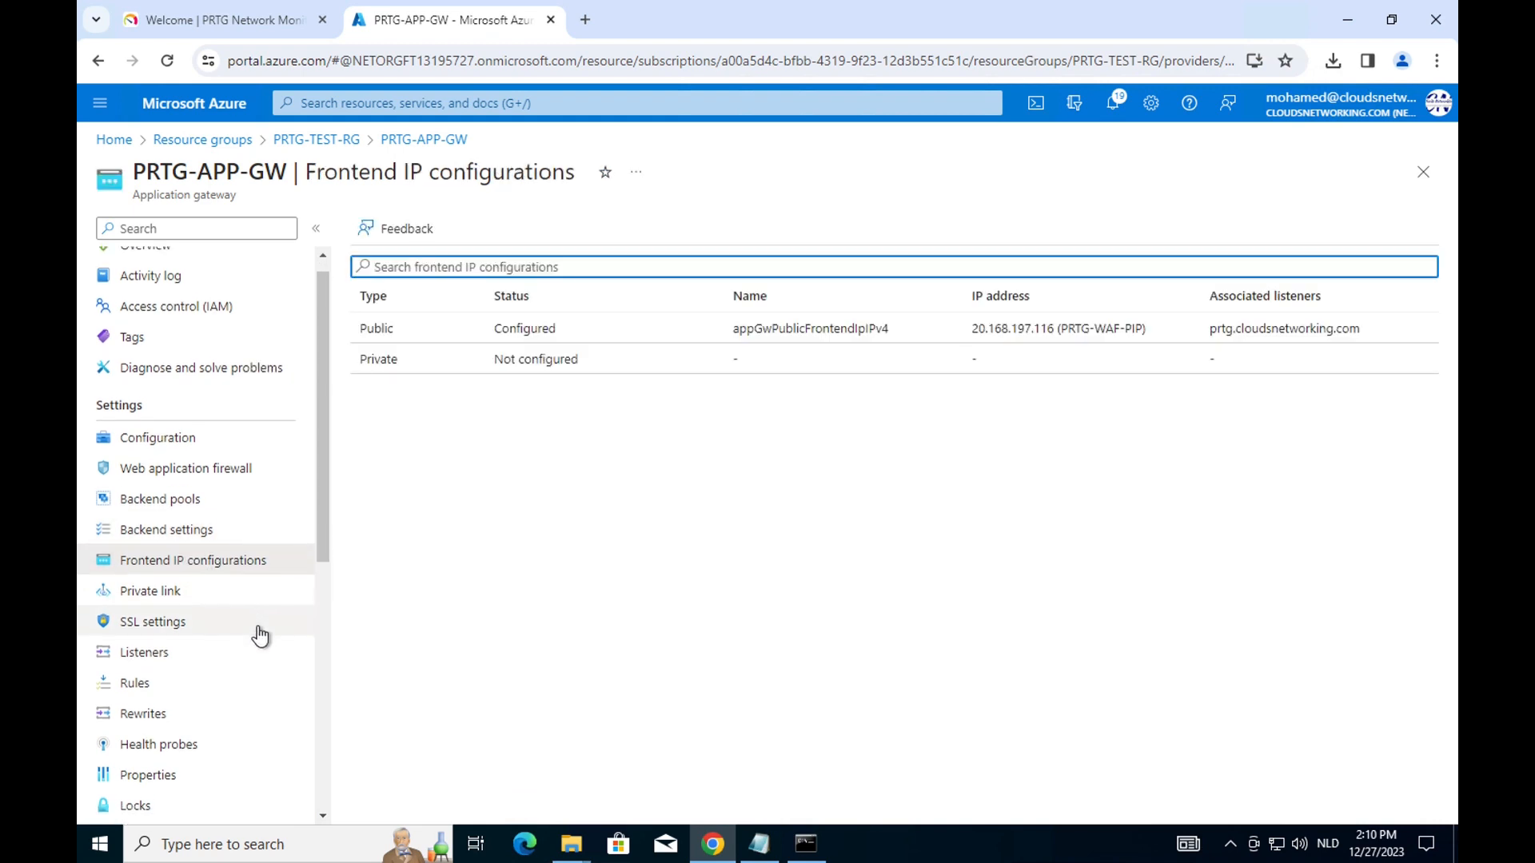
scroll(261, 637, down, 1)
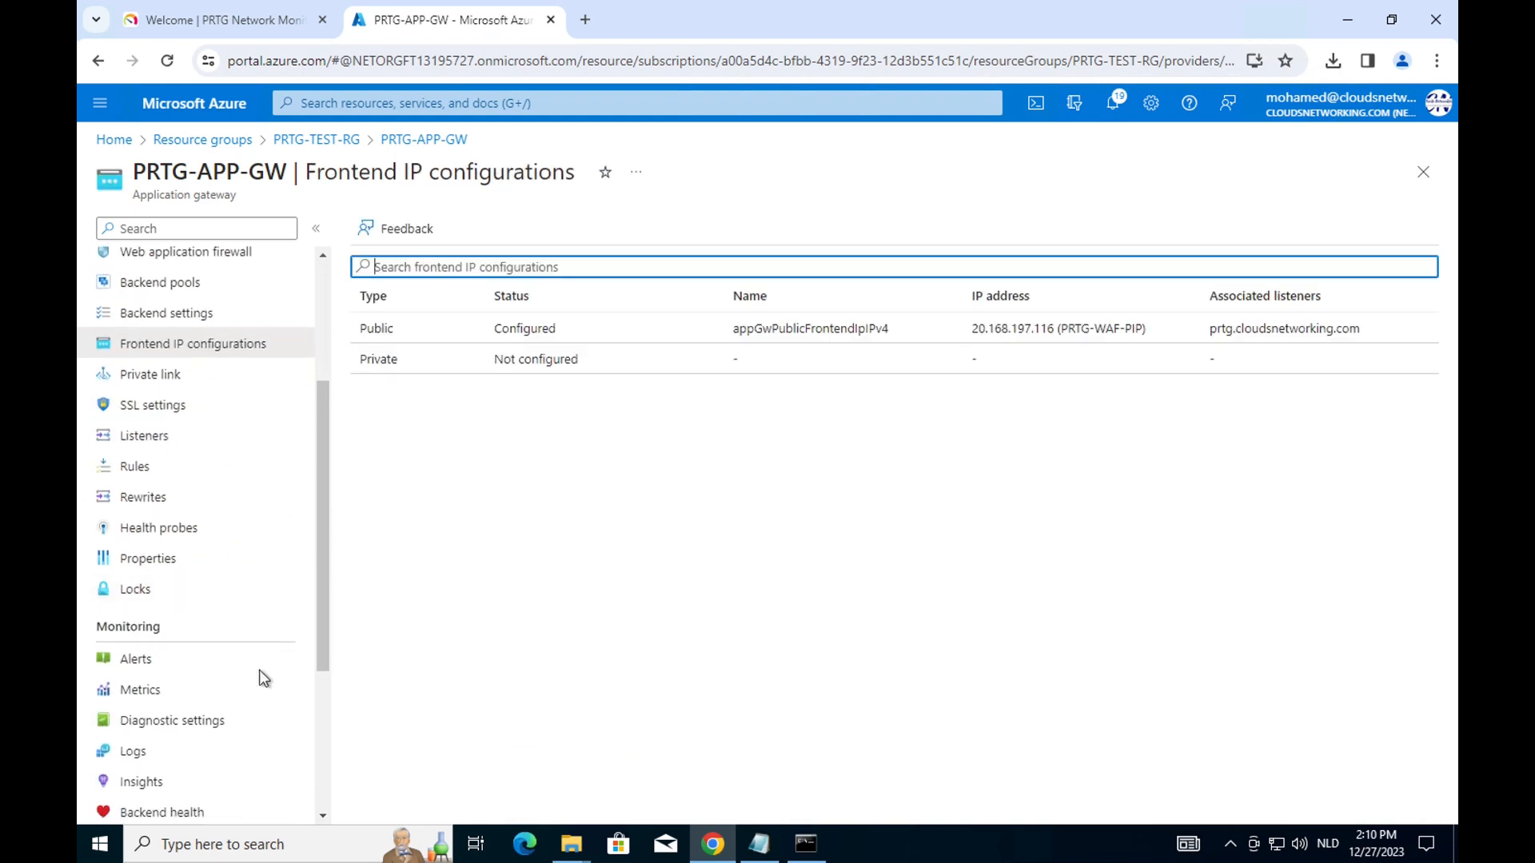
Check the gateway's diagnostic settings and insights, then close the metrics panel.
click(205, 722)
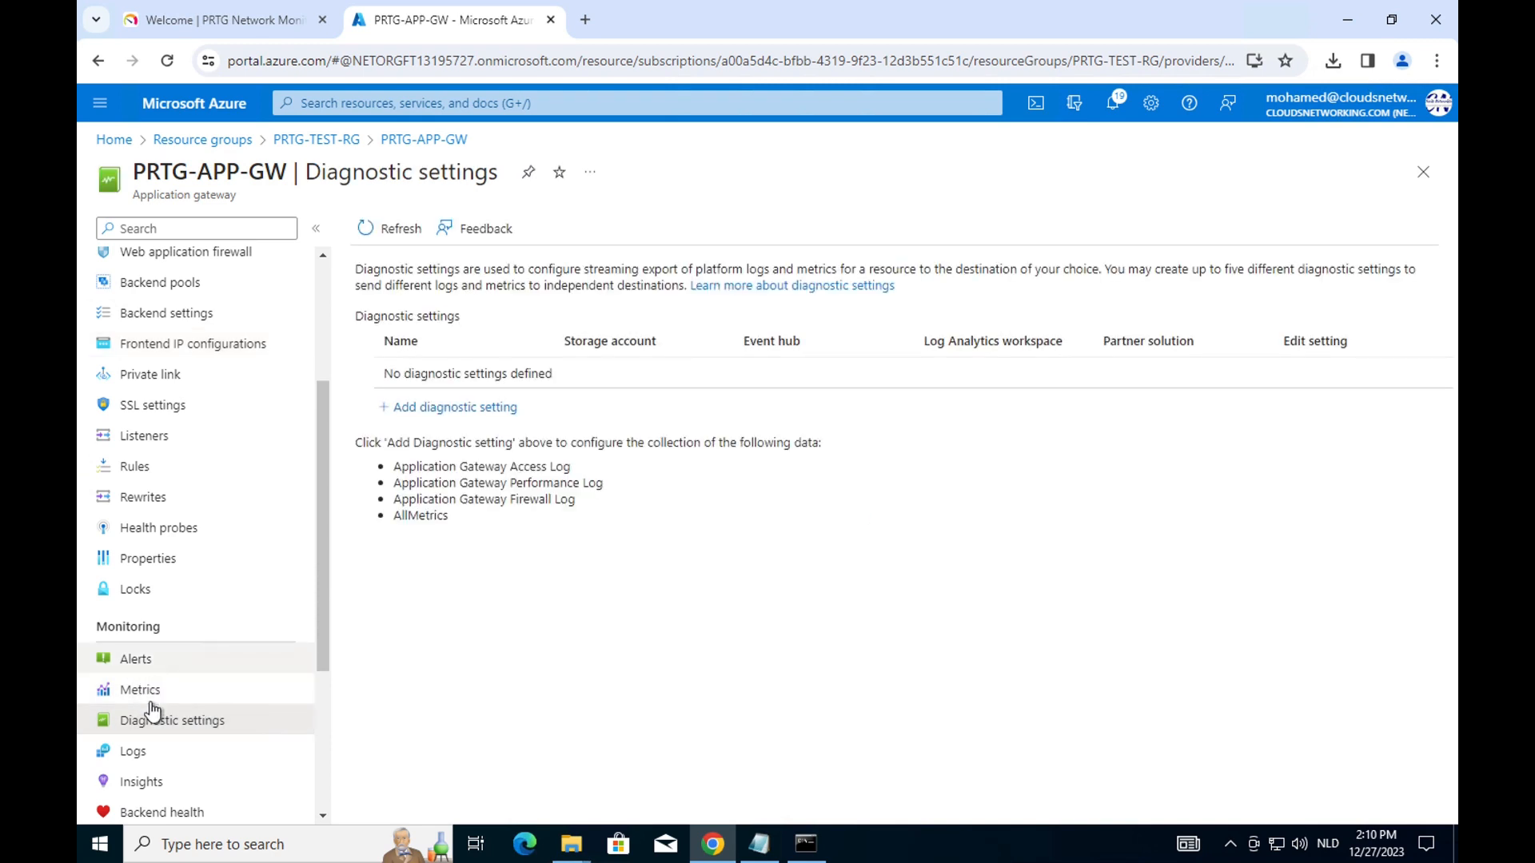
click(148, 782)
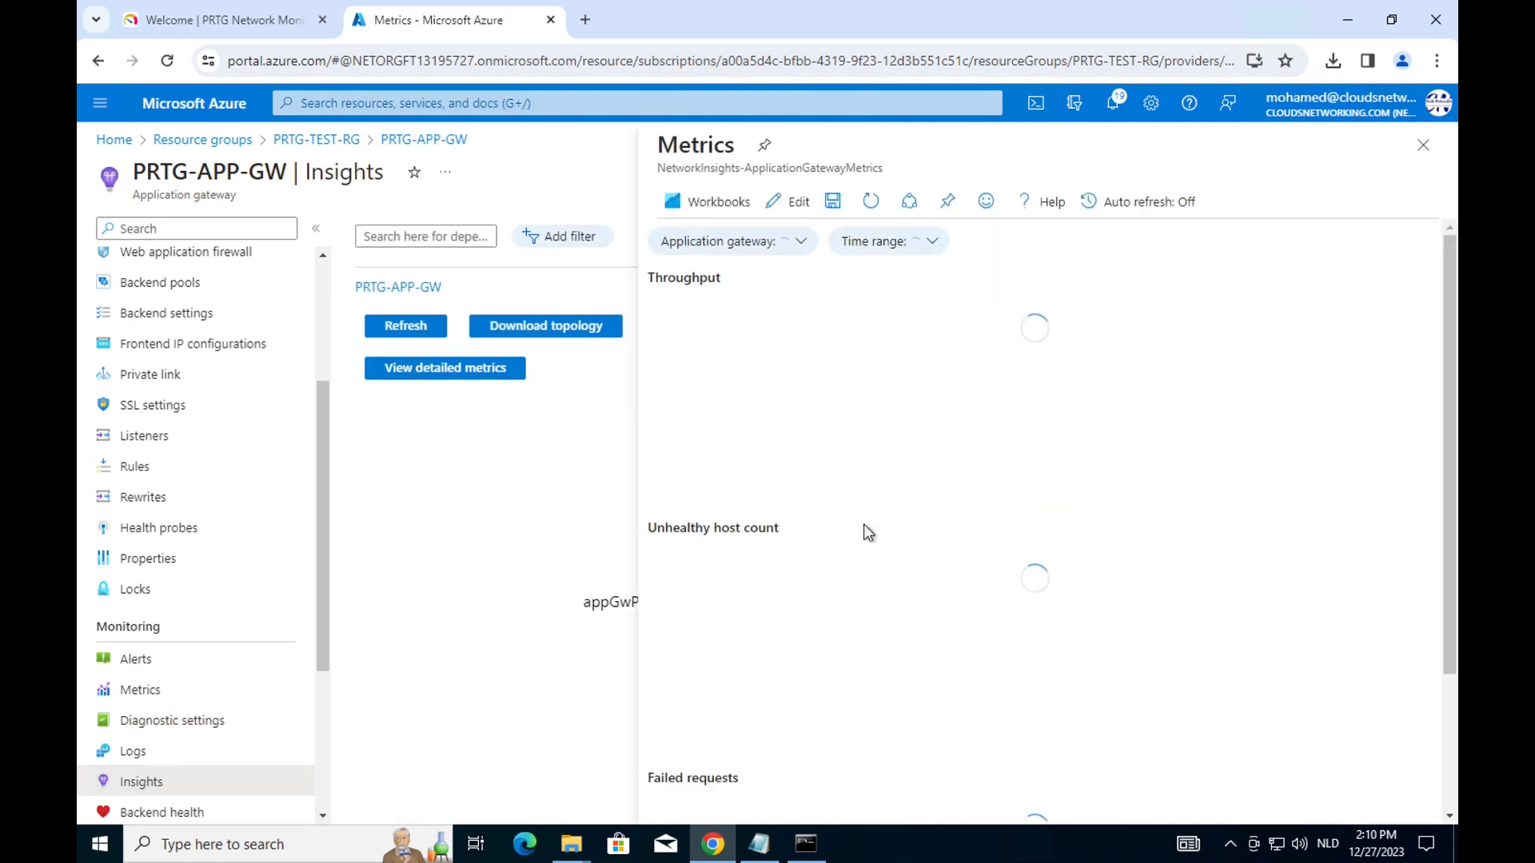
click(1424, 146)
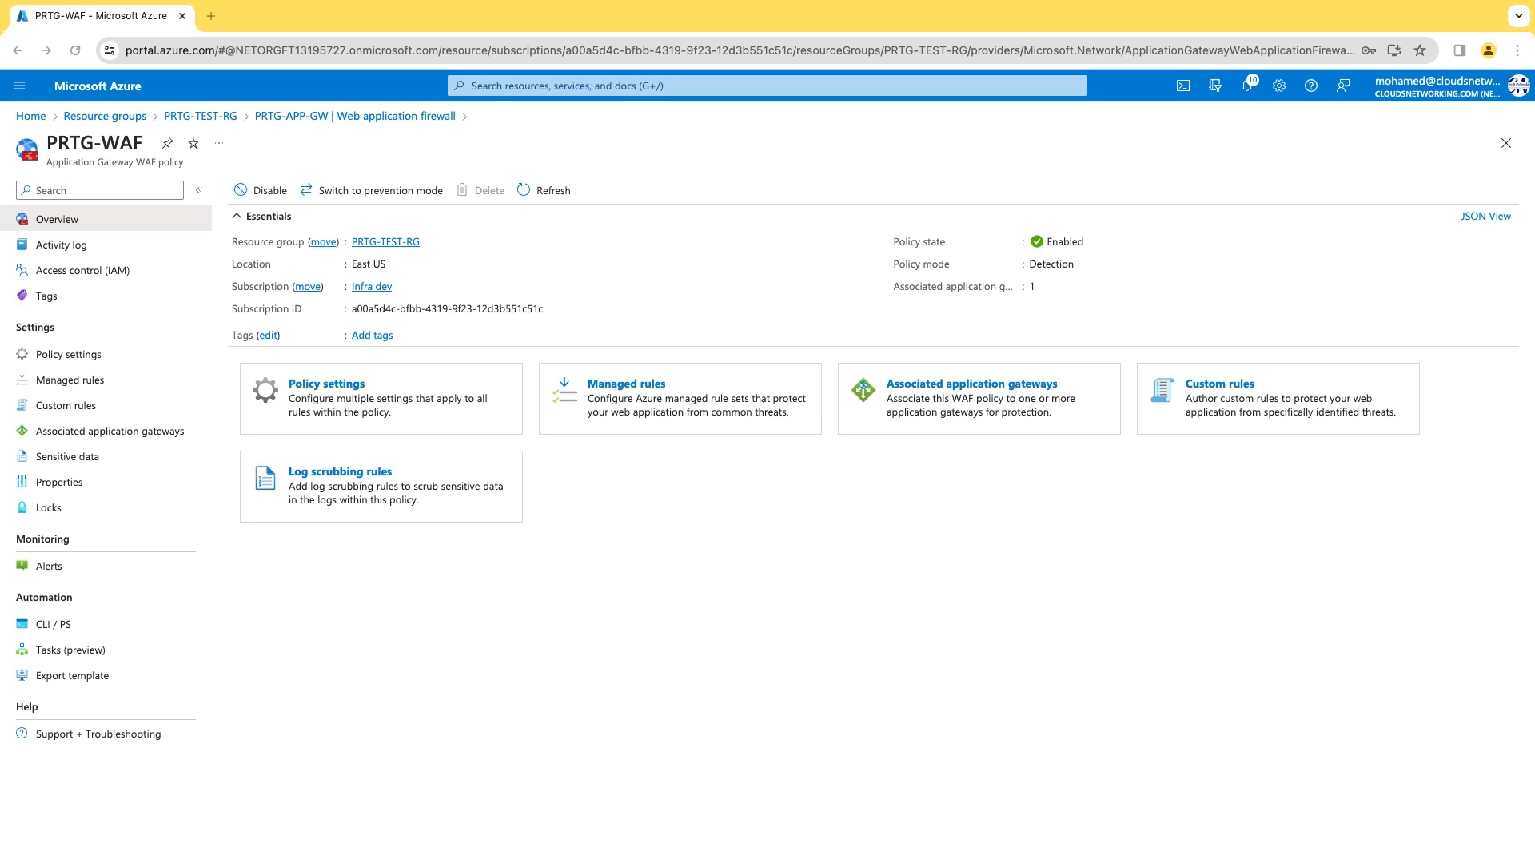
Select all managed rules in the bot manager and OWASP_3.2 rulesets and set their action to Block.
click(68, 354)
click(80, 382)
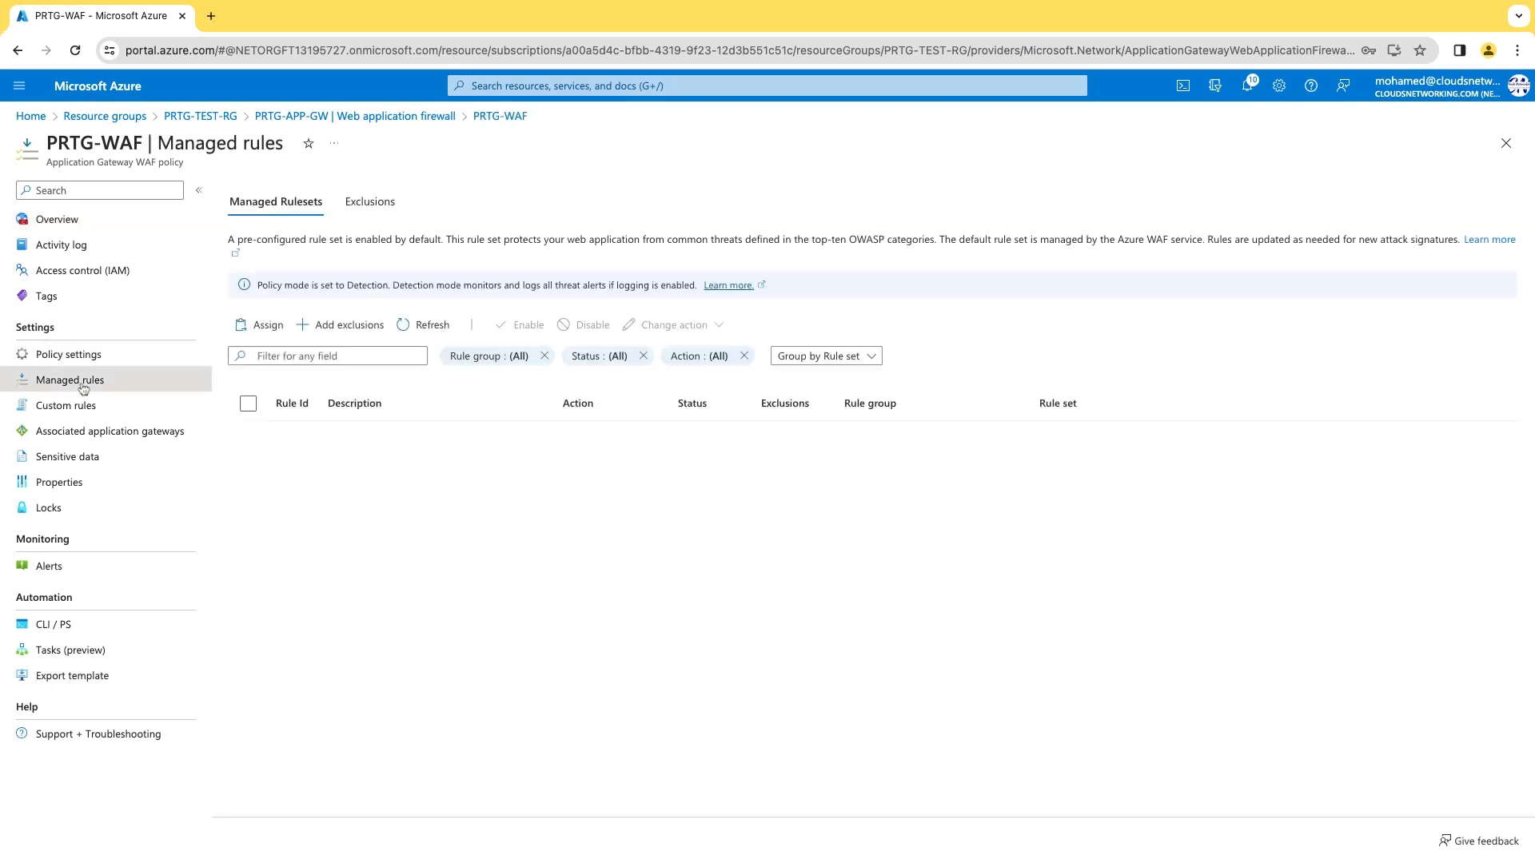
click(281, 442)
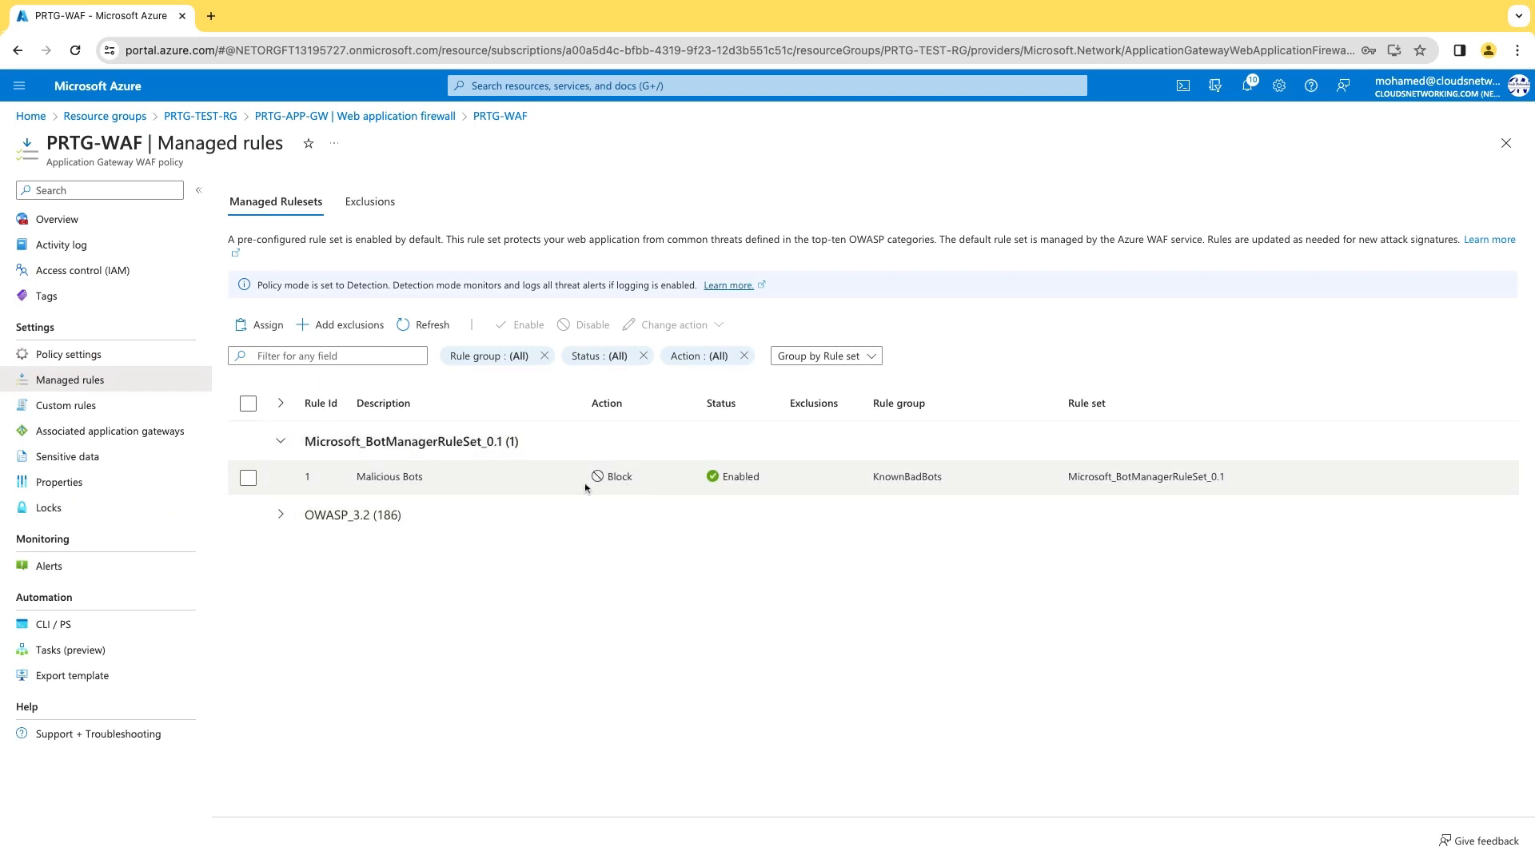
click(281, 514)
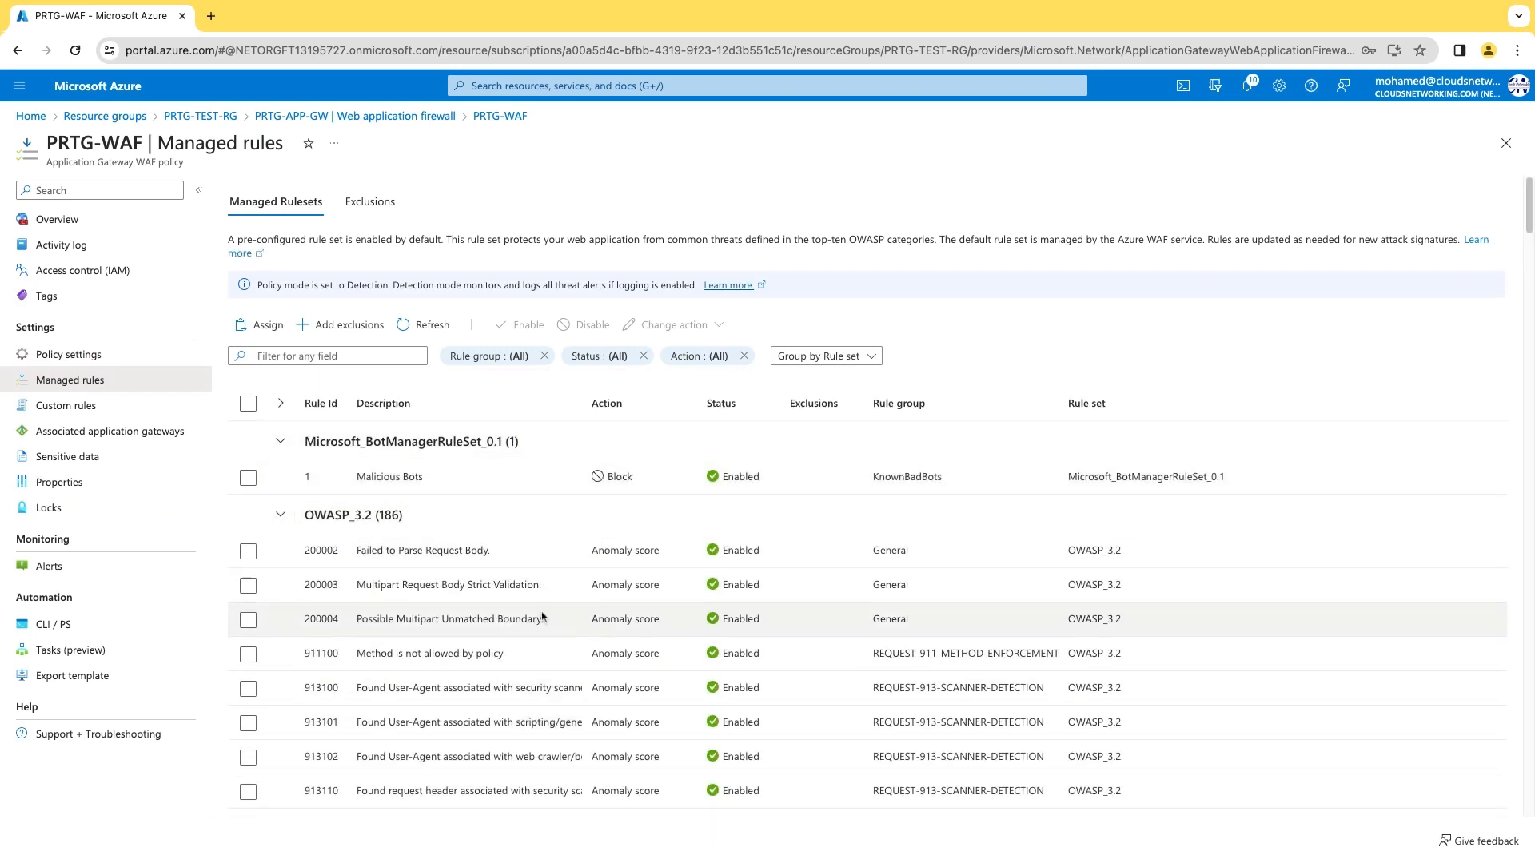
click(248, 404)
click(719, 327)
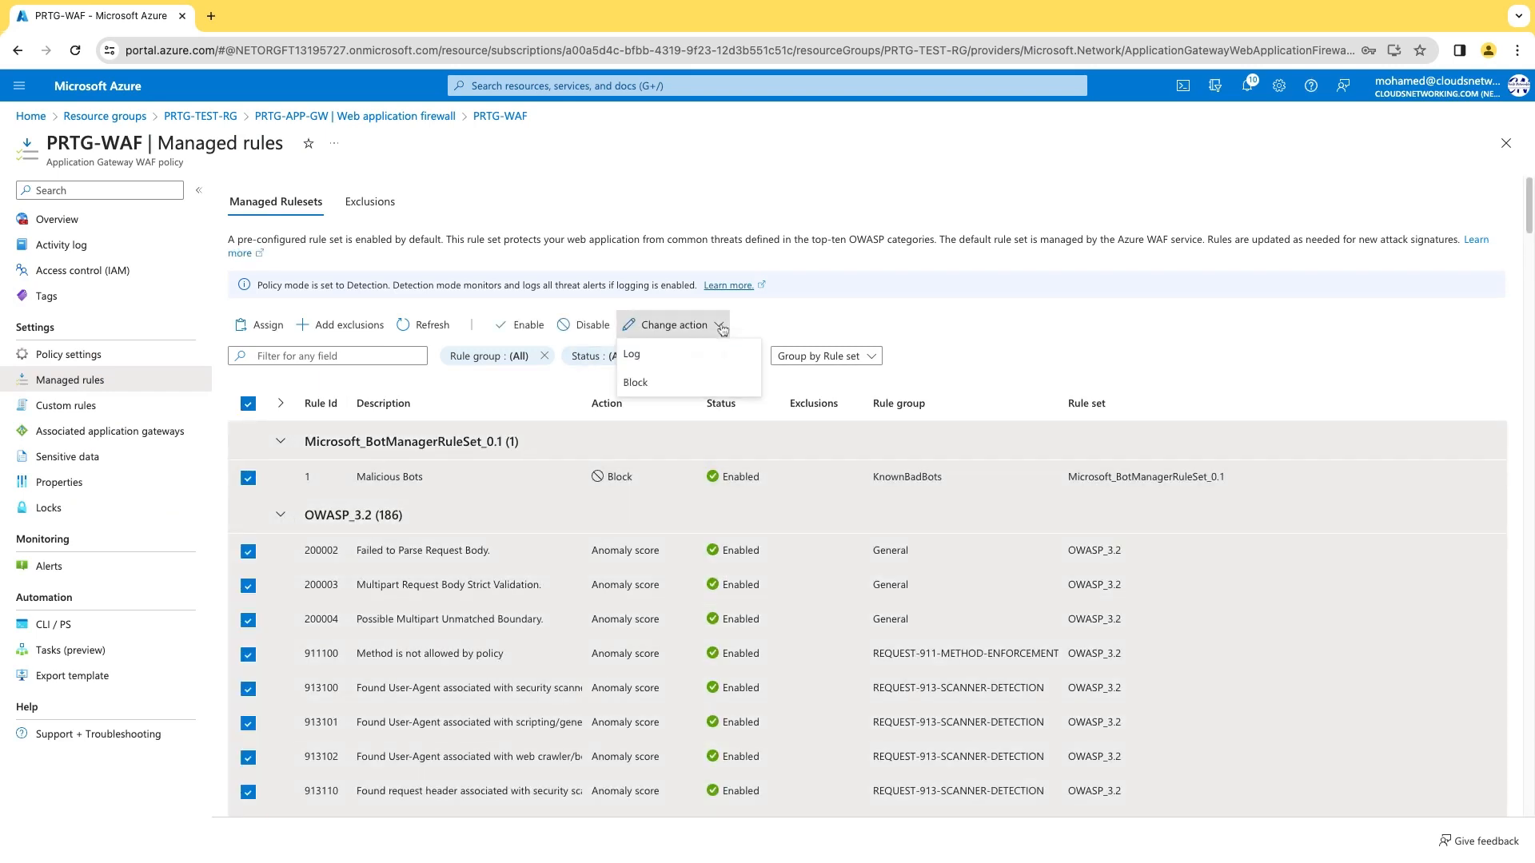
click(670, 385)
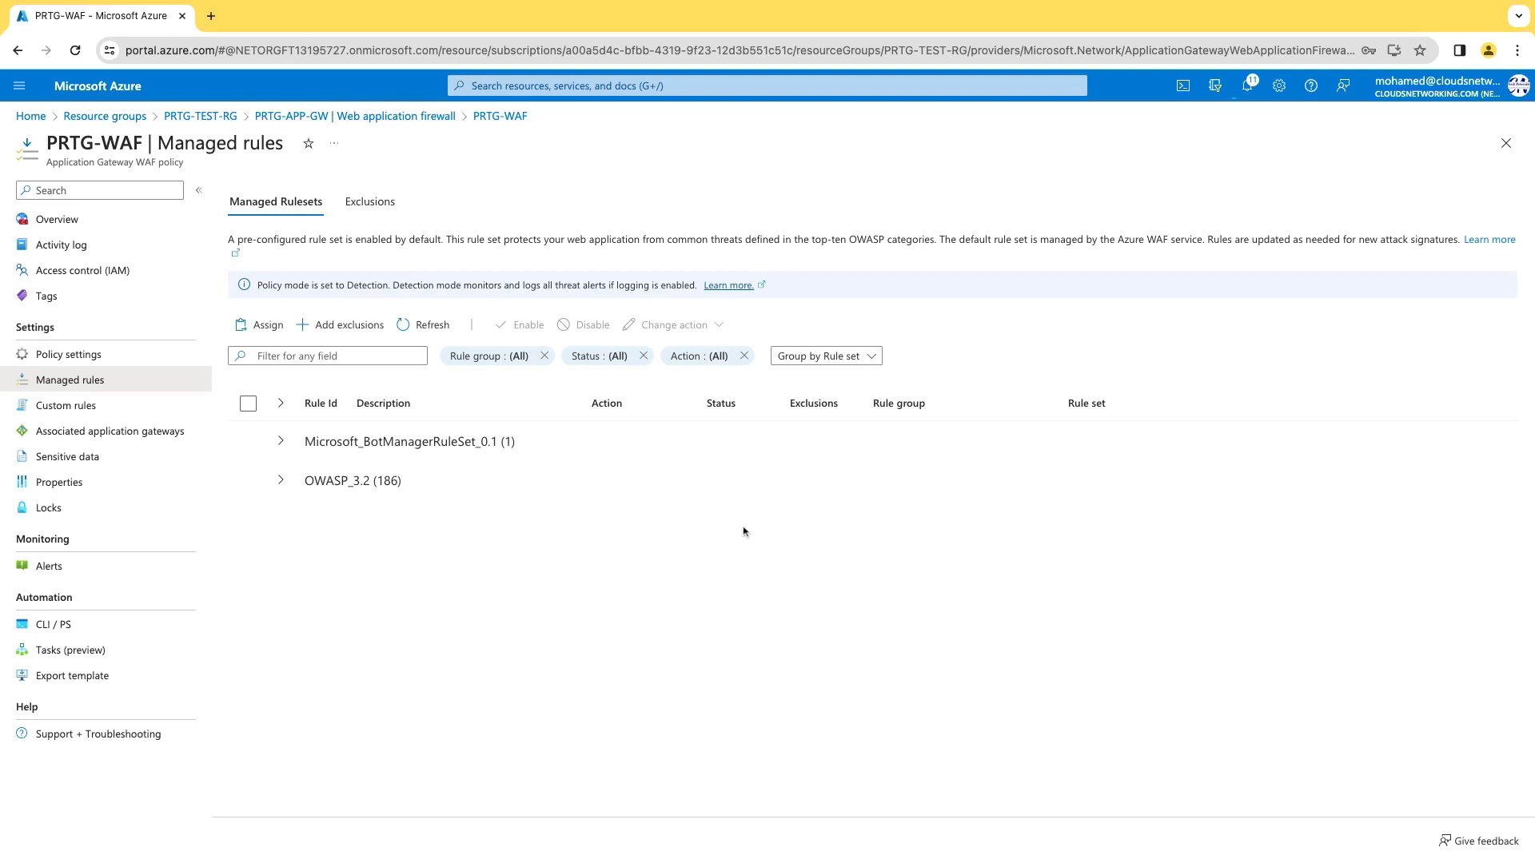
Verify the OWASP_3.2 and bot manager rules now show Block, then open a new browser tab.
click(280, 483)
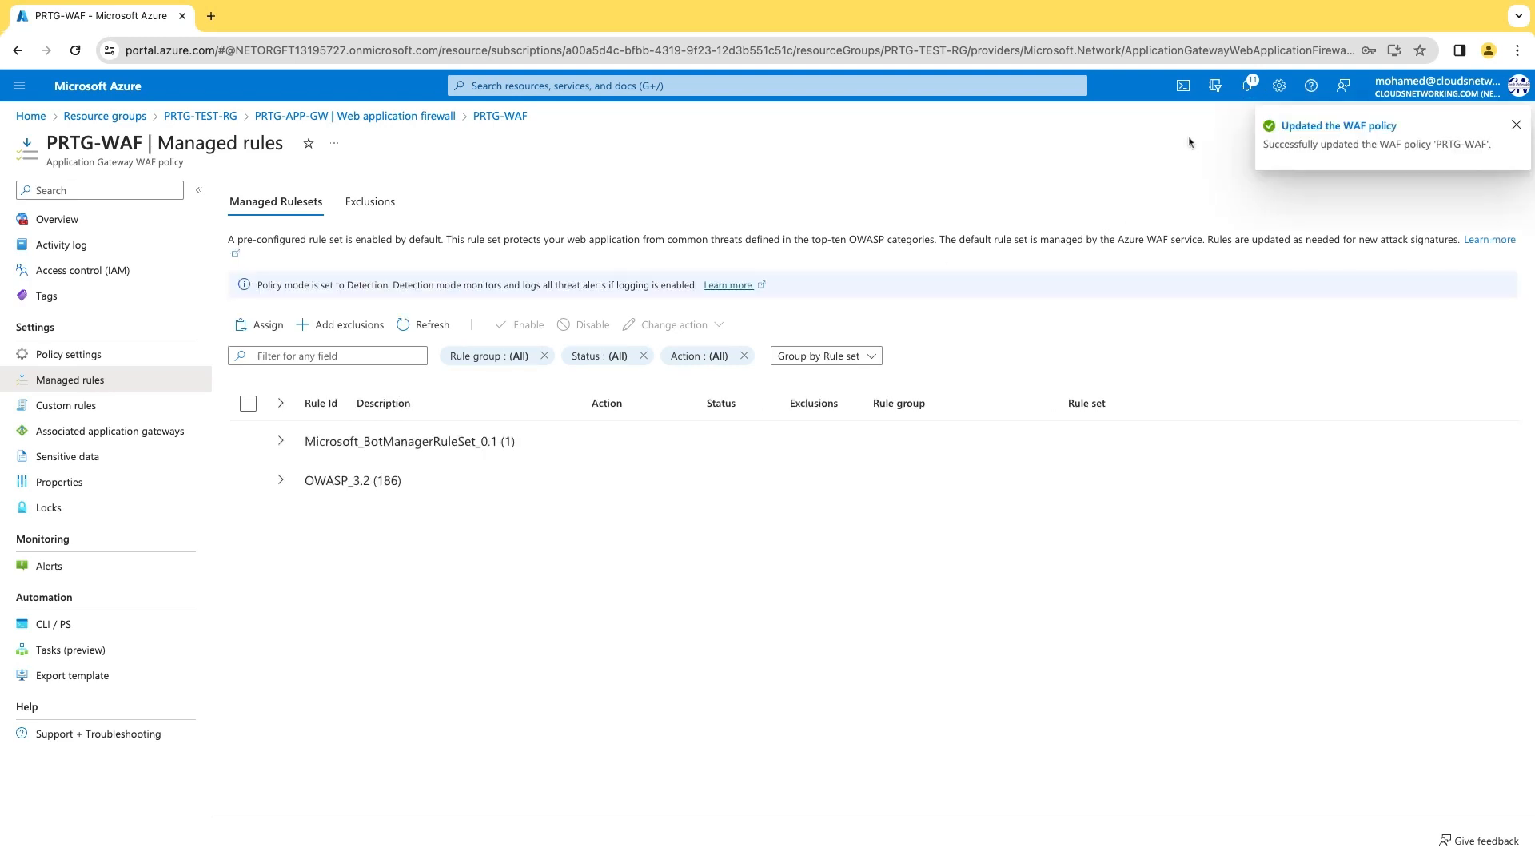
click(280, 482)
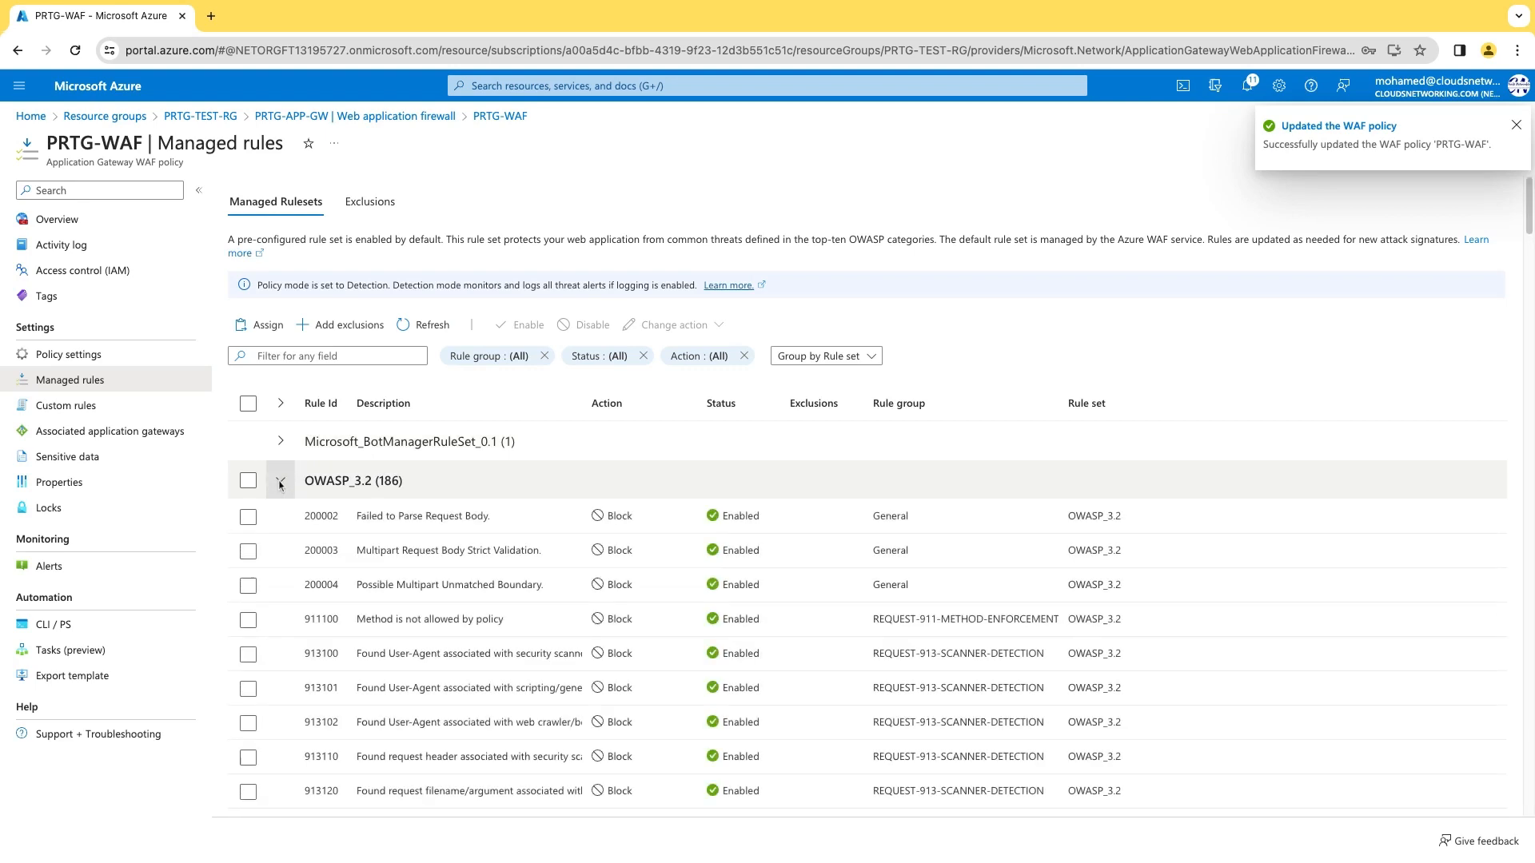
click(285, 444)
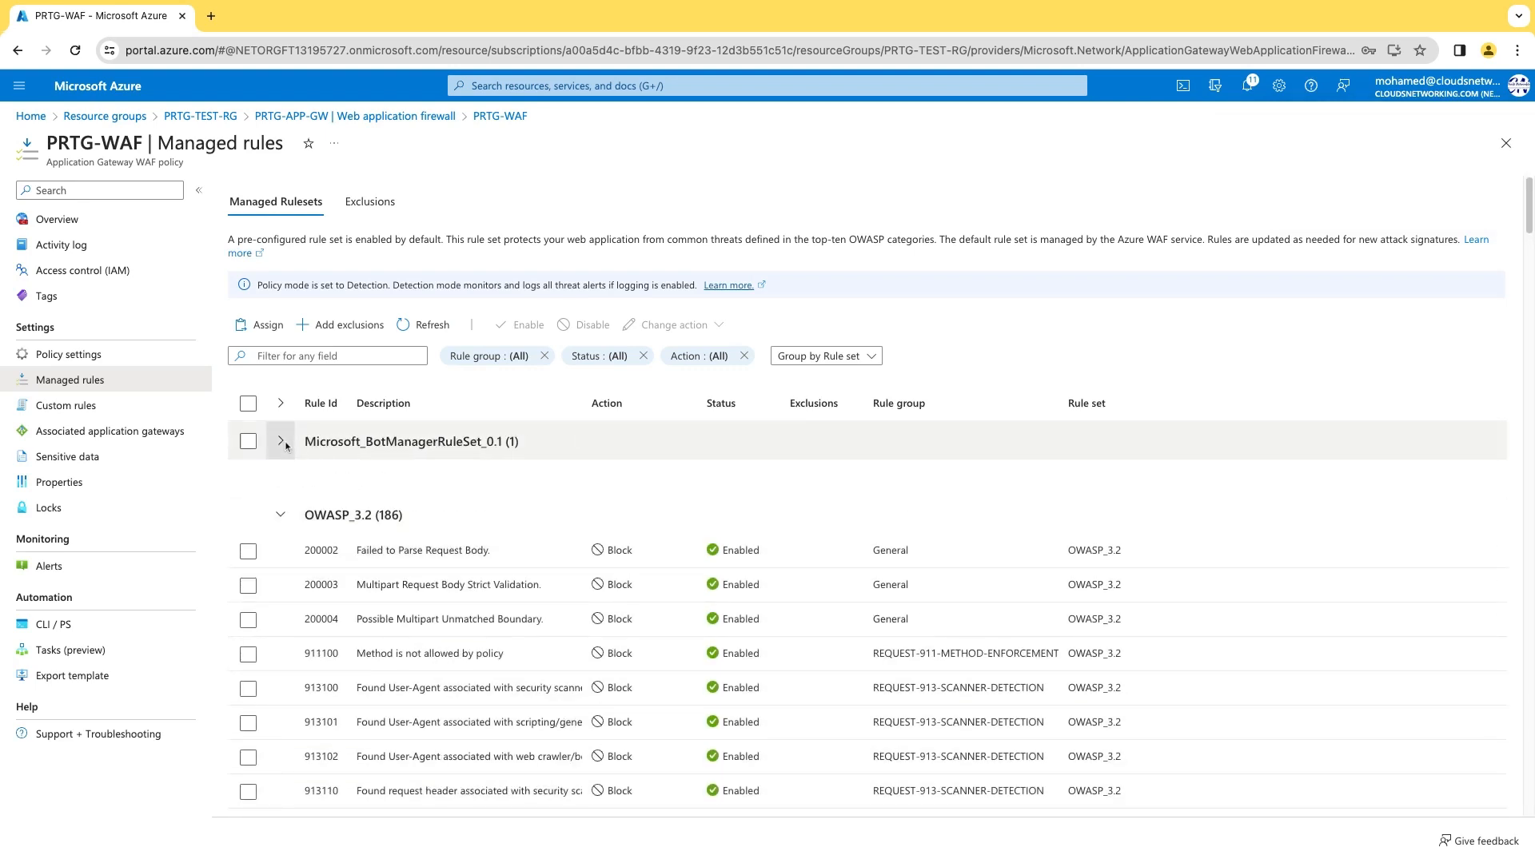
scroll(1530, 208, down, 10)
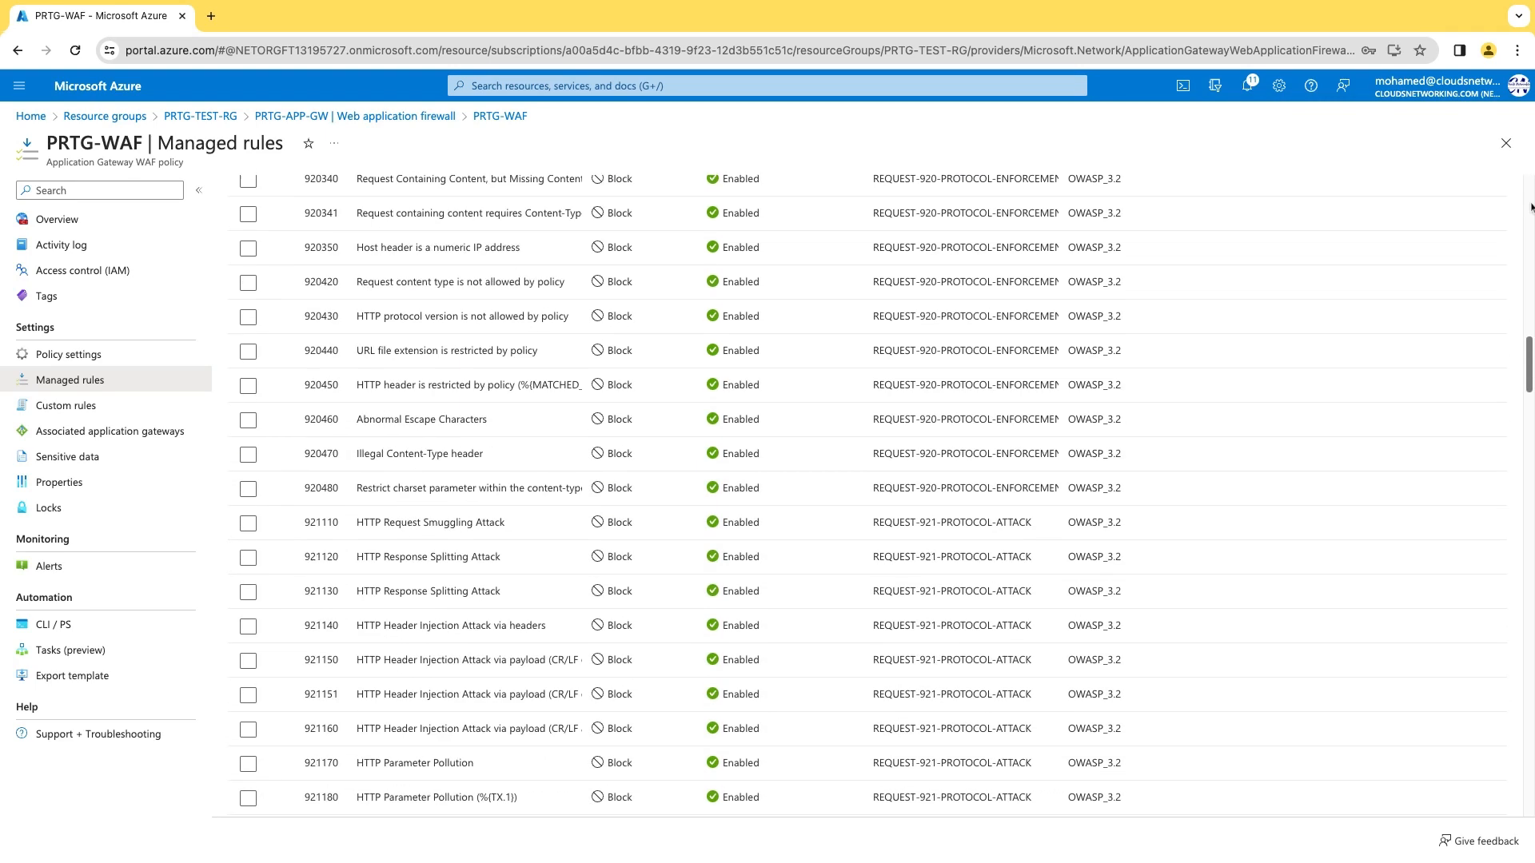
scroll(1531, 208, down, 15)
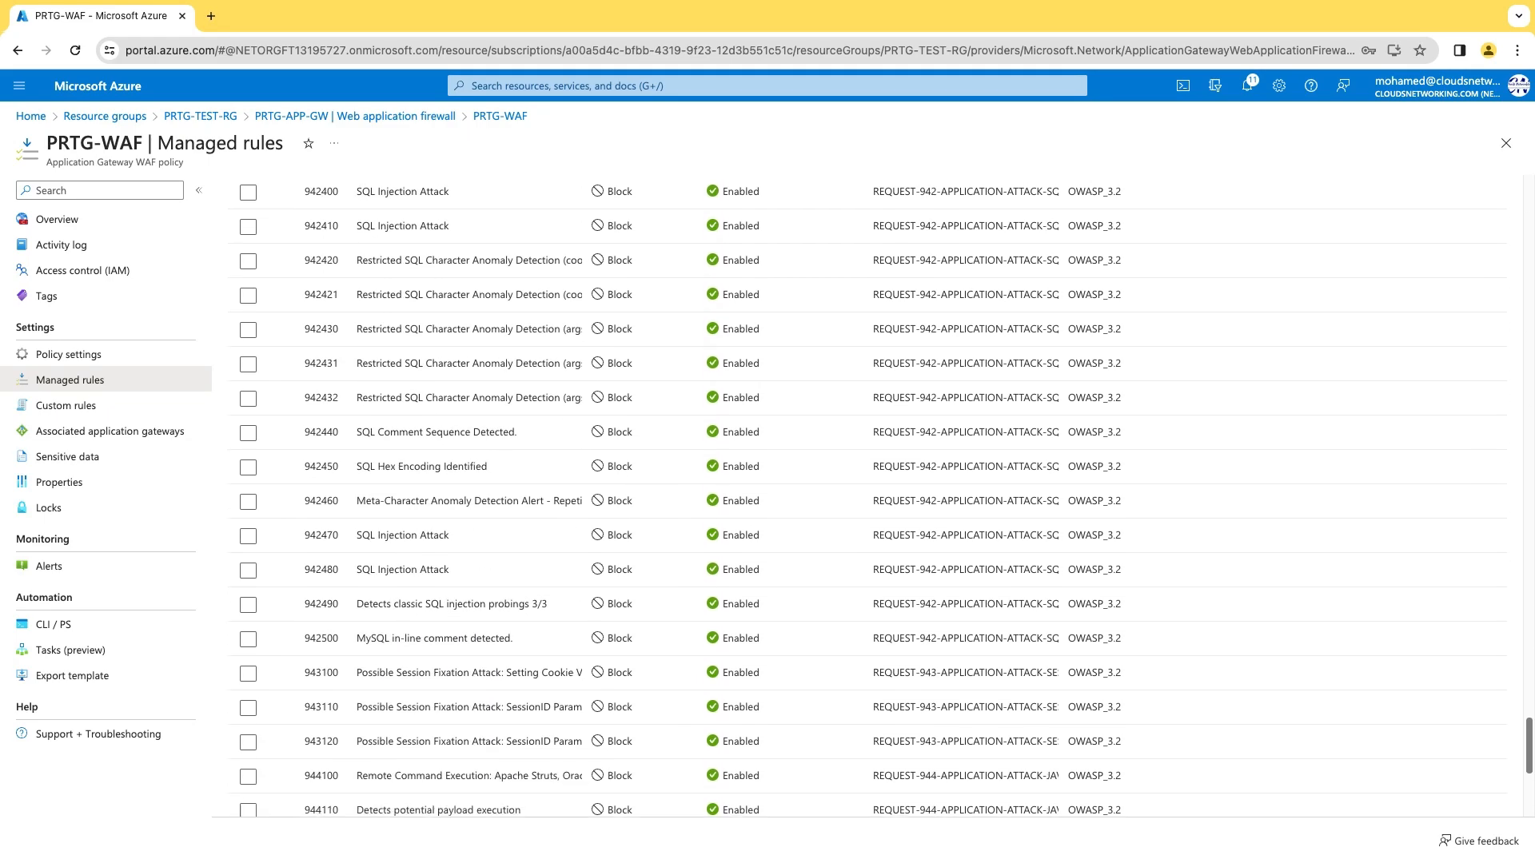
scroll(1530, 208, down, 3)
scroll(1530, 208, up, 20)
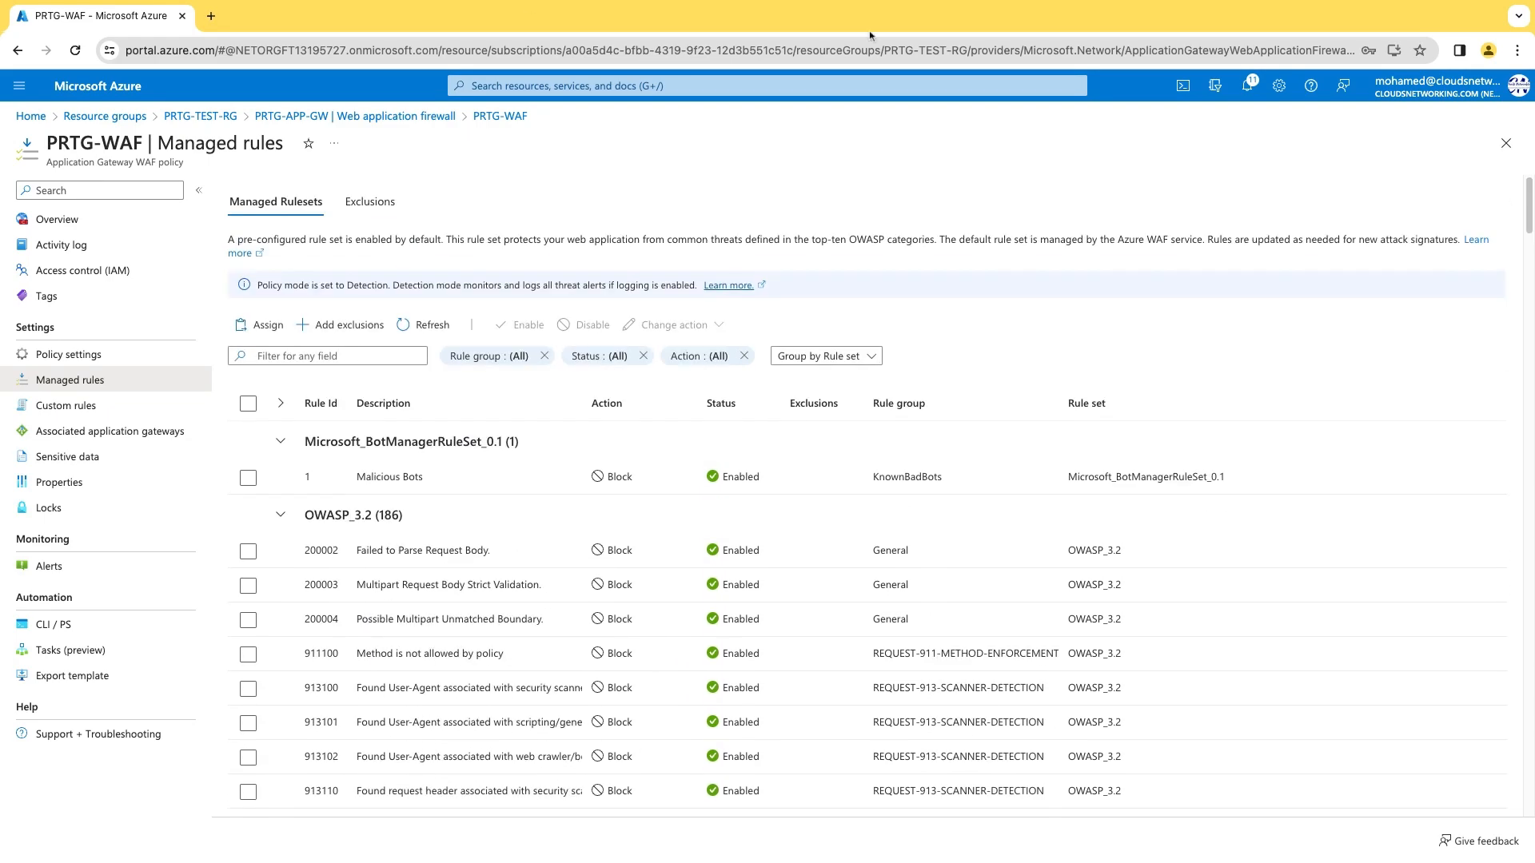
click(204, 18)
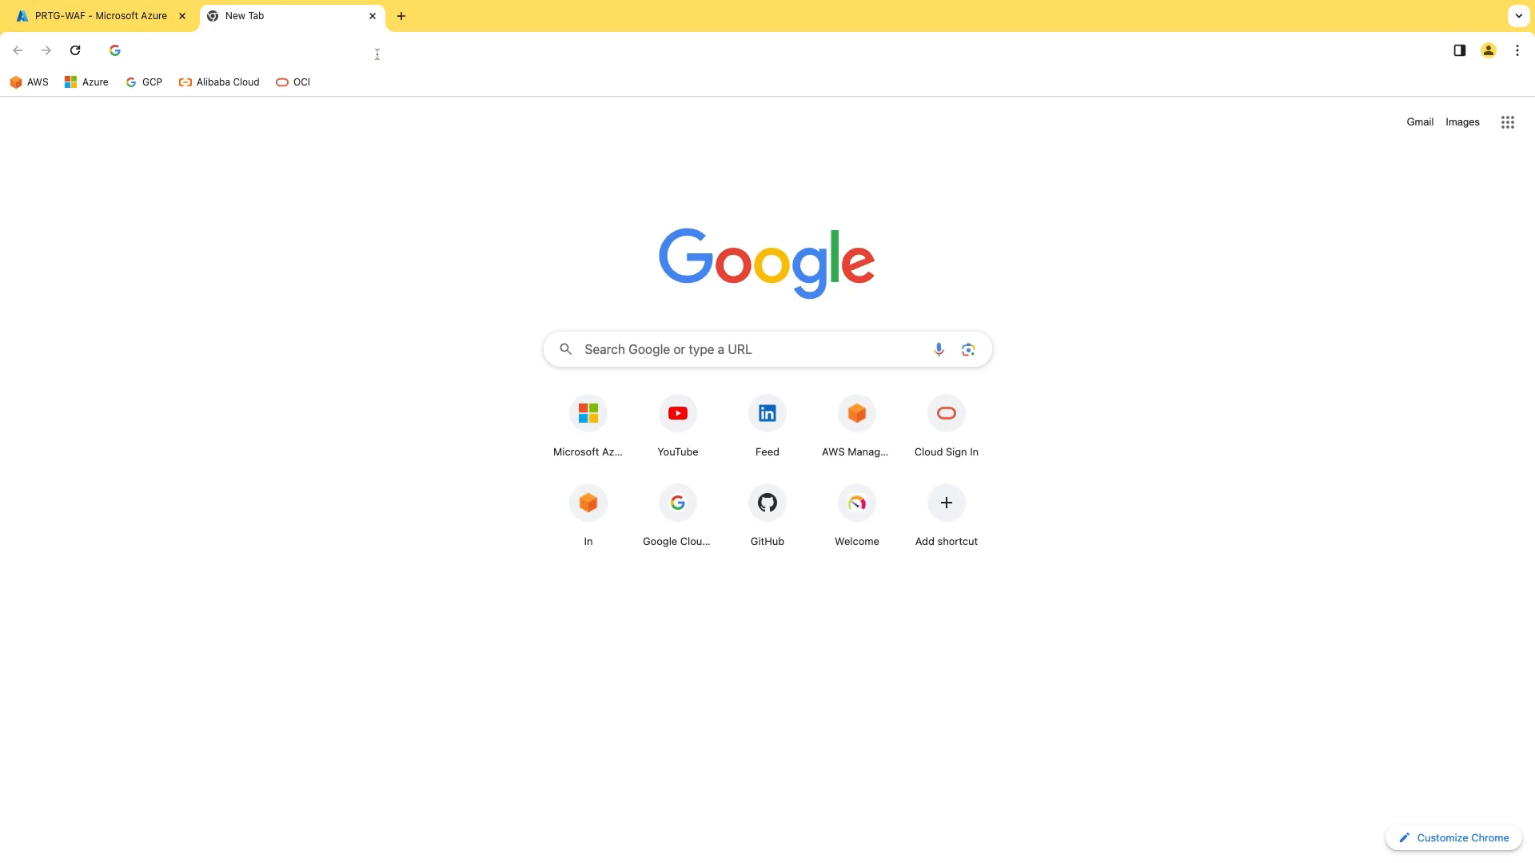
Load prtg.cloudsnetworking.com, sign in with the admin login name and password, and return to Azure.
text(https://)
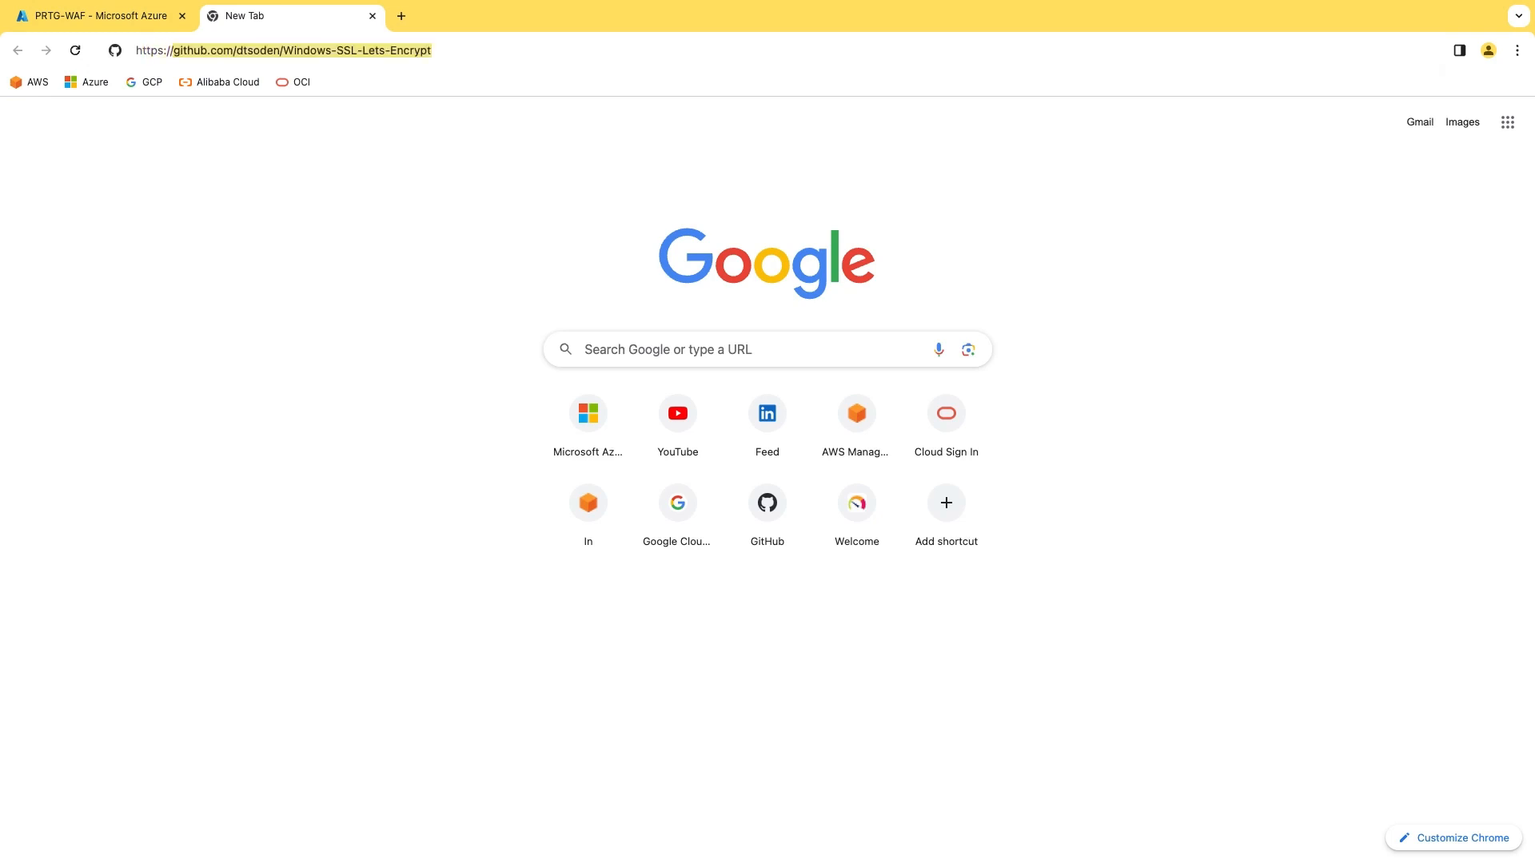
text(prtg.)
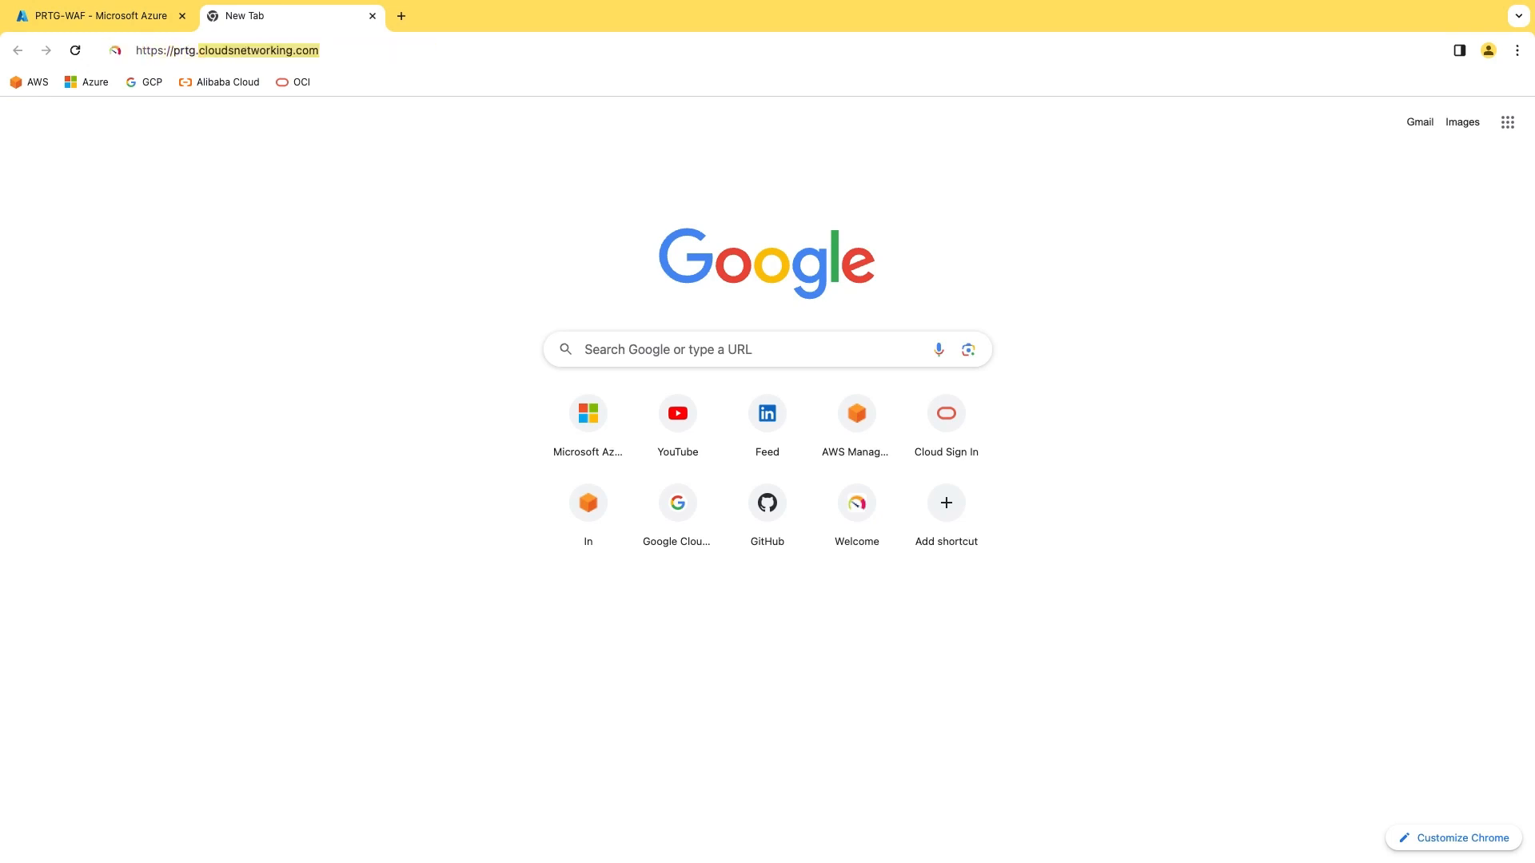
key(Return)
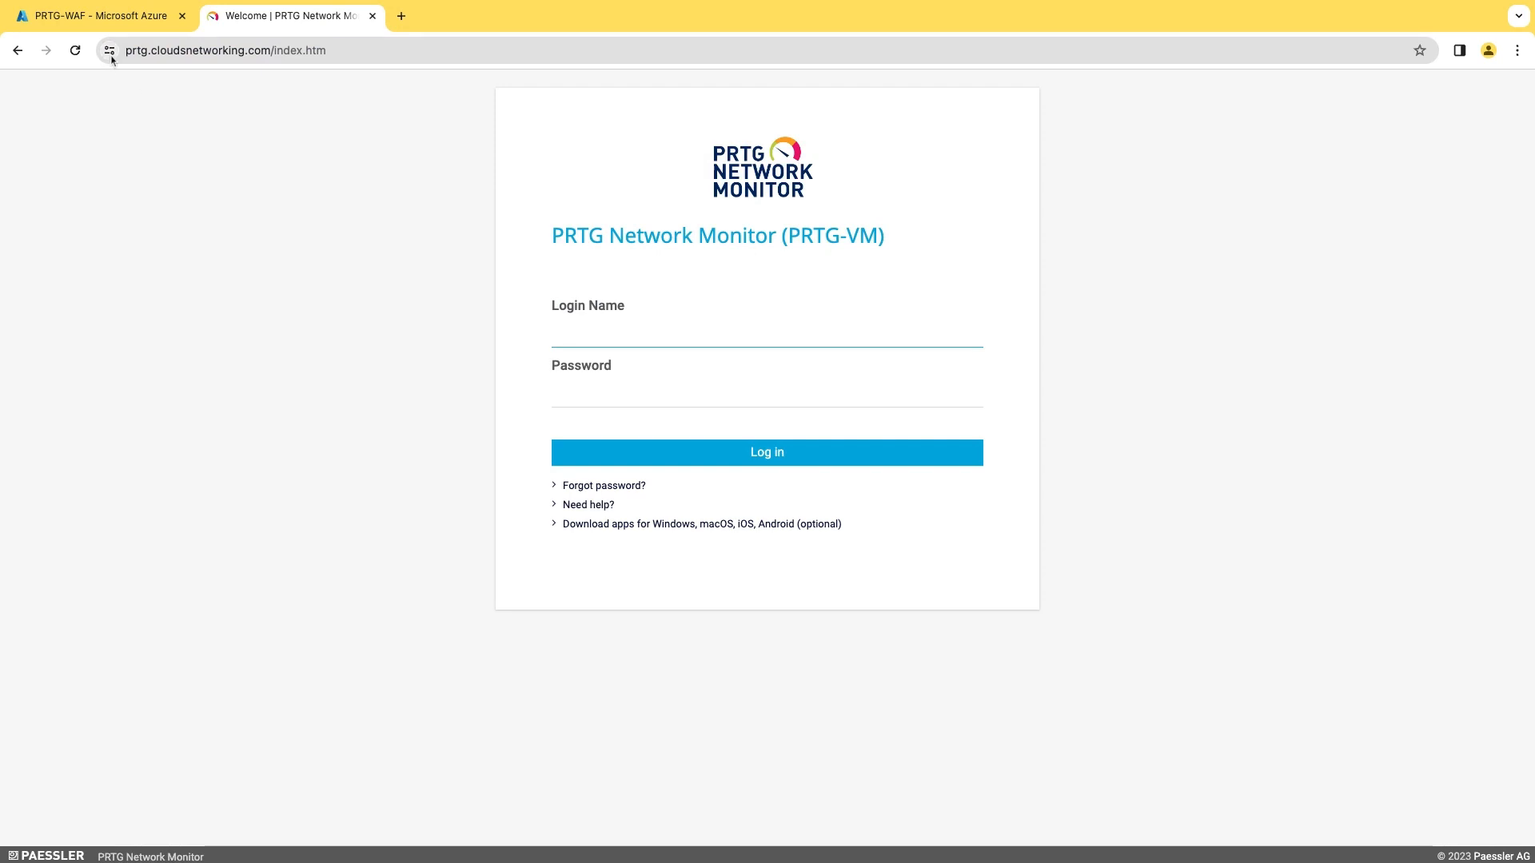
click(111, 56)
click(681, 333)
text(prtgadmin)
key(Tab)
text(•••••••••••)
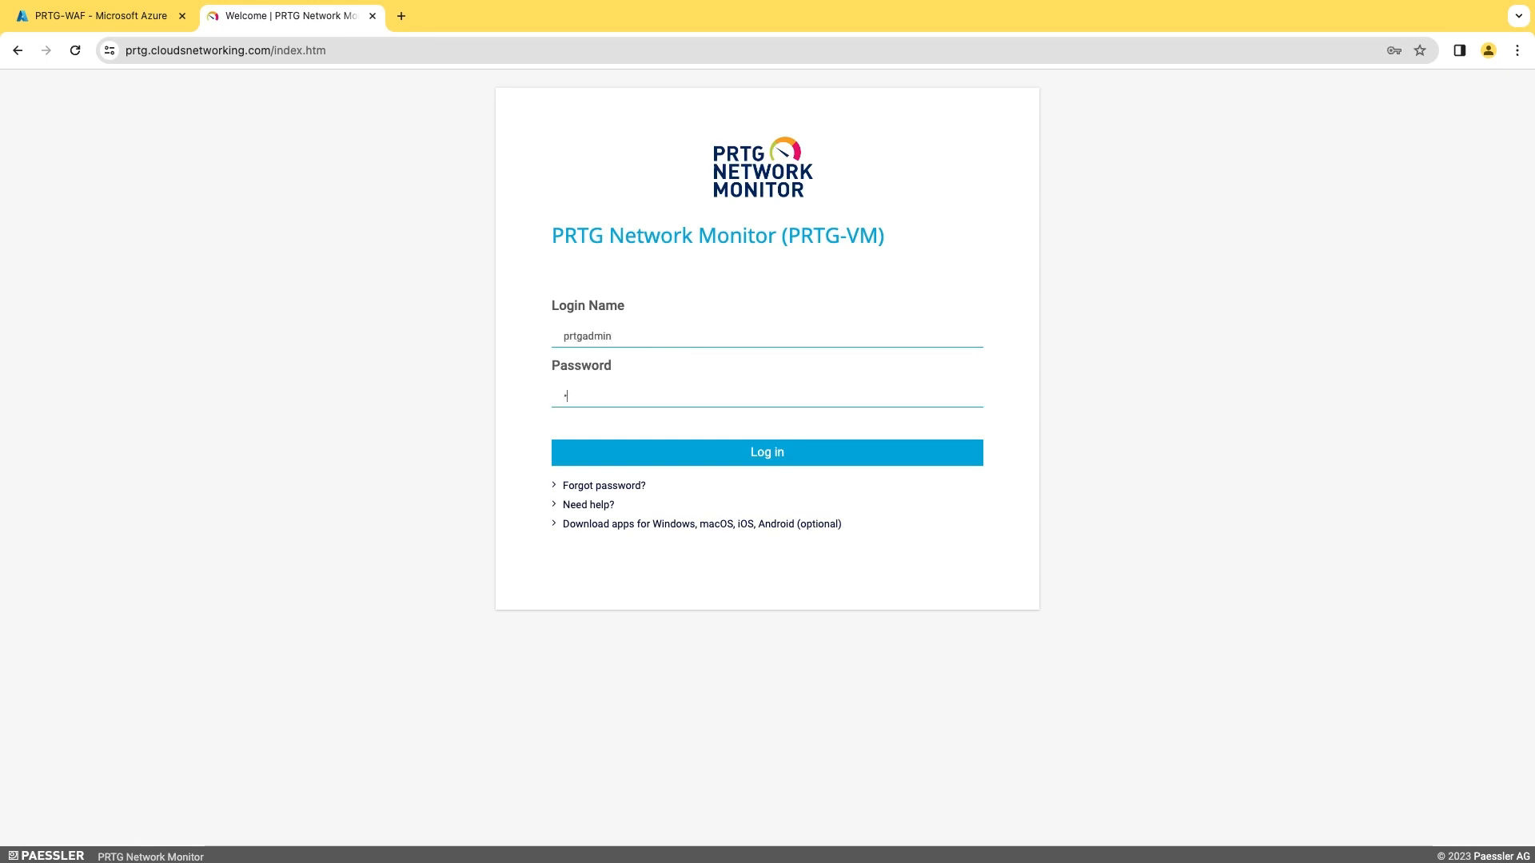
text(•)
key(Return)
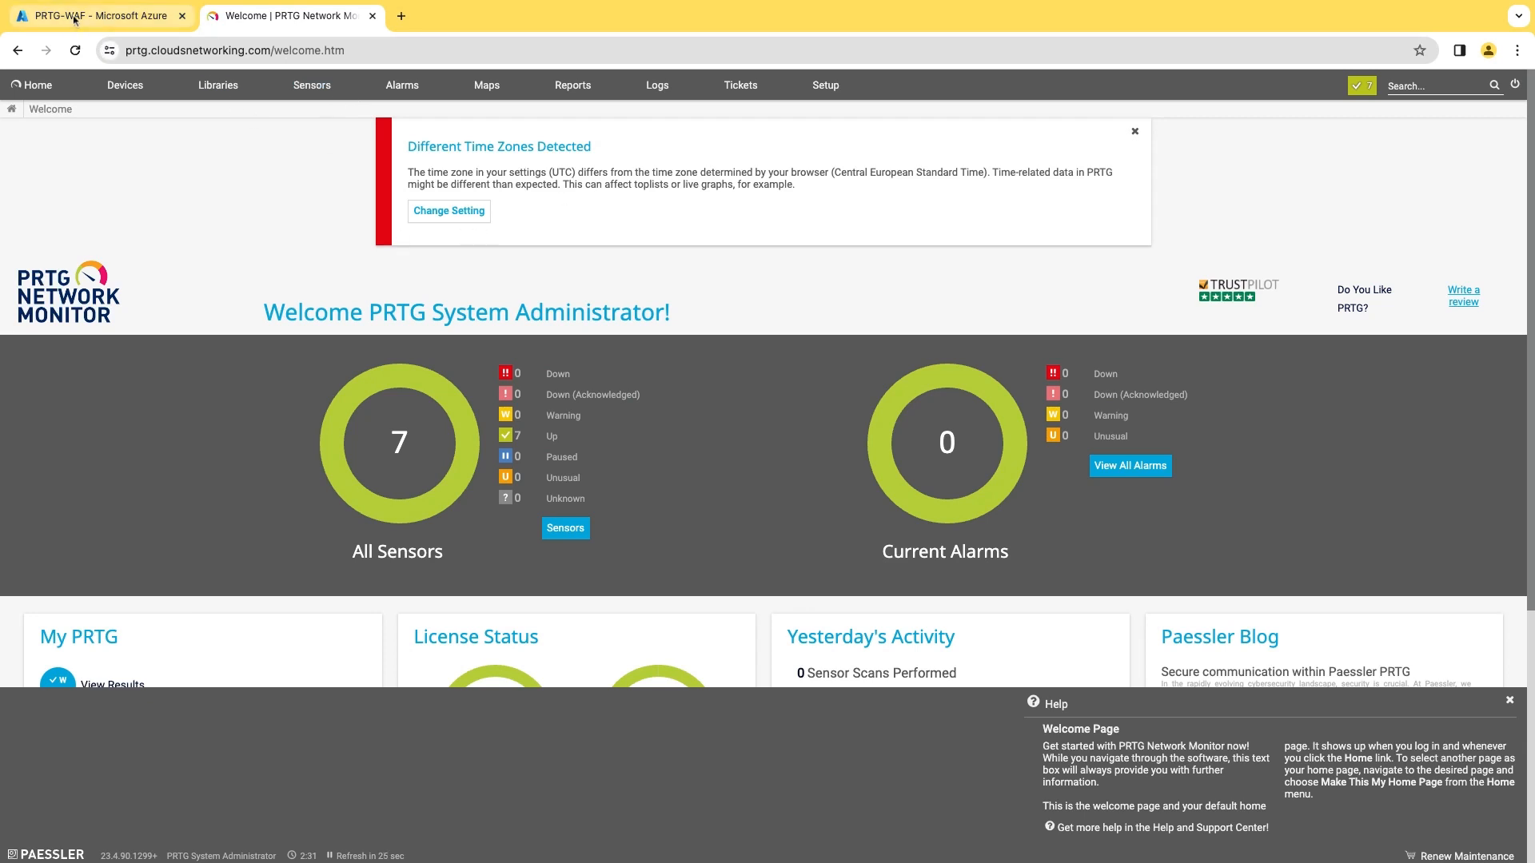
click(100, 15)
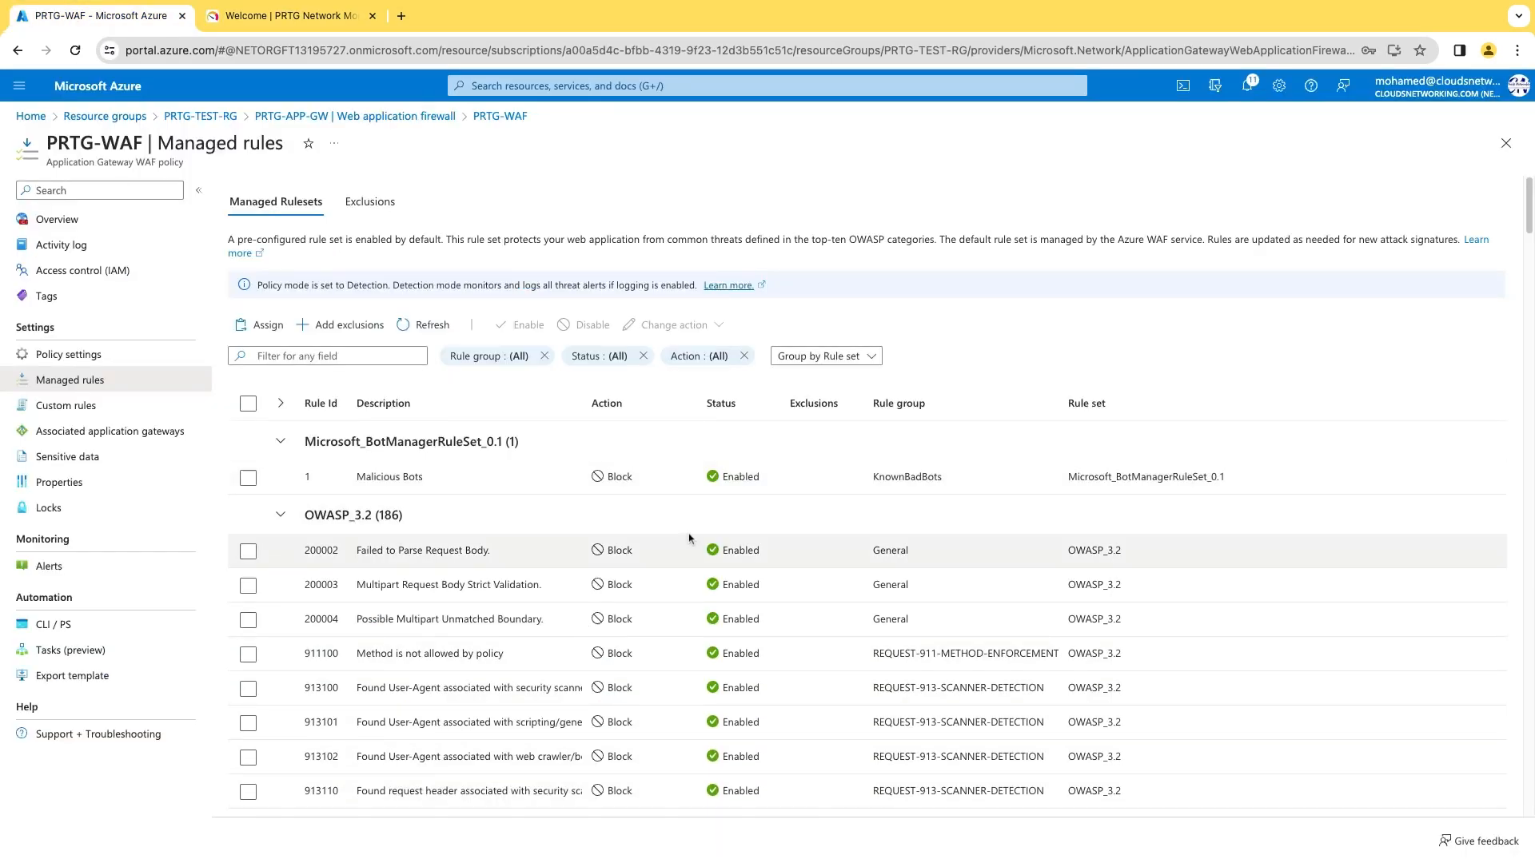